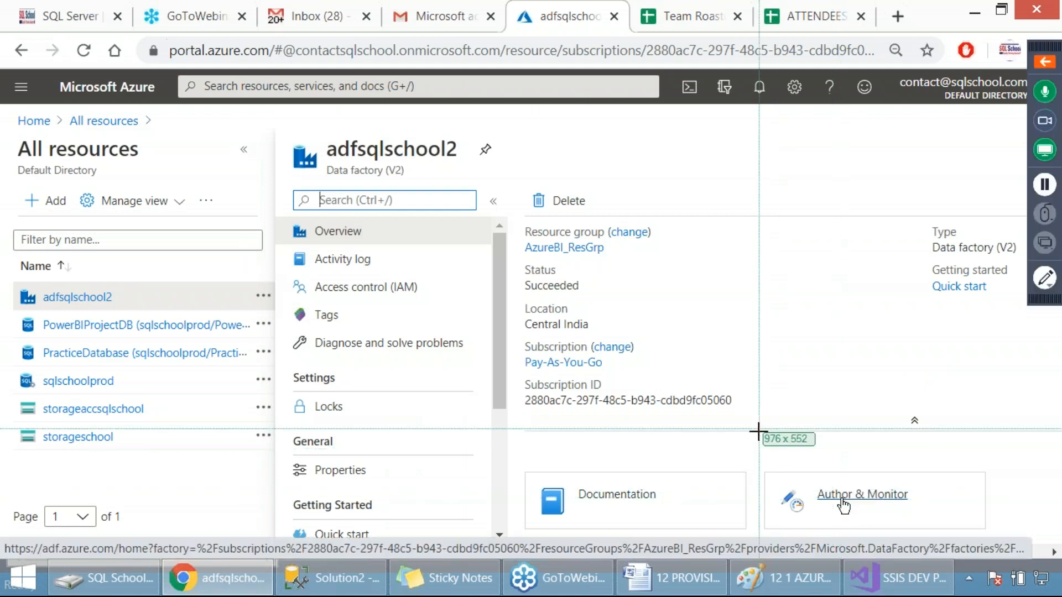
Open Author & Monitor for the adfsqlschool2 data factory, and highlight "CONFIGURE SSIS INTEGRATION RUNTIME" in step 2 of the Word notes
click(875, 506)
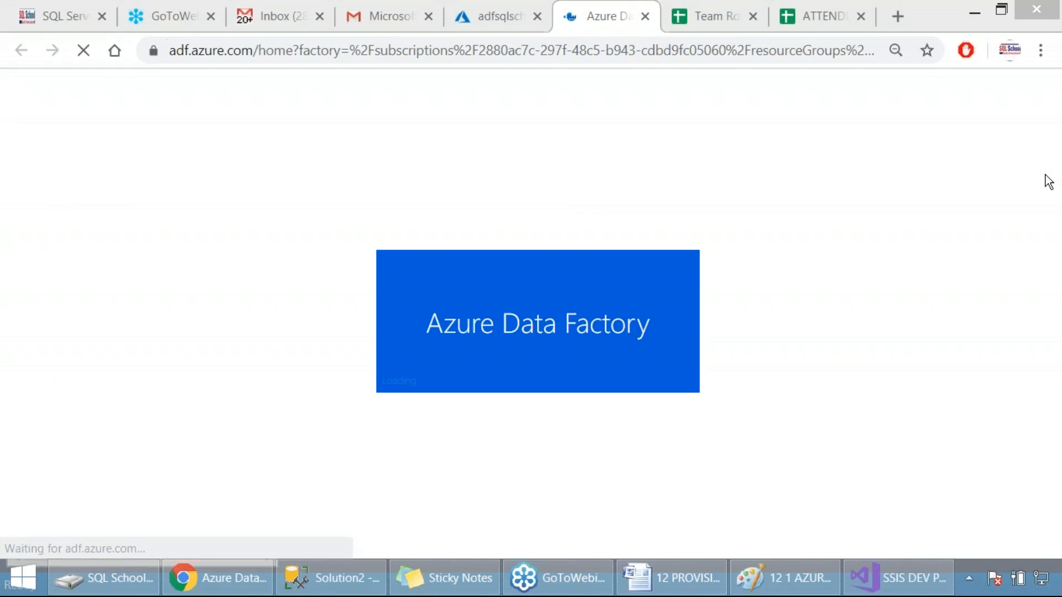
key(alt+Tab)
drag(770, 292, 330, 314)
key(Print)
drag(145, 273, 905, 419)
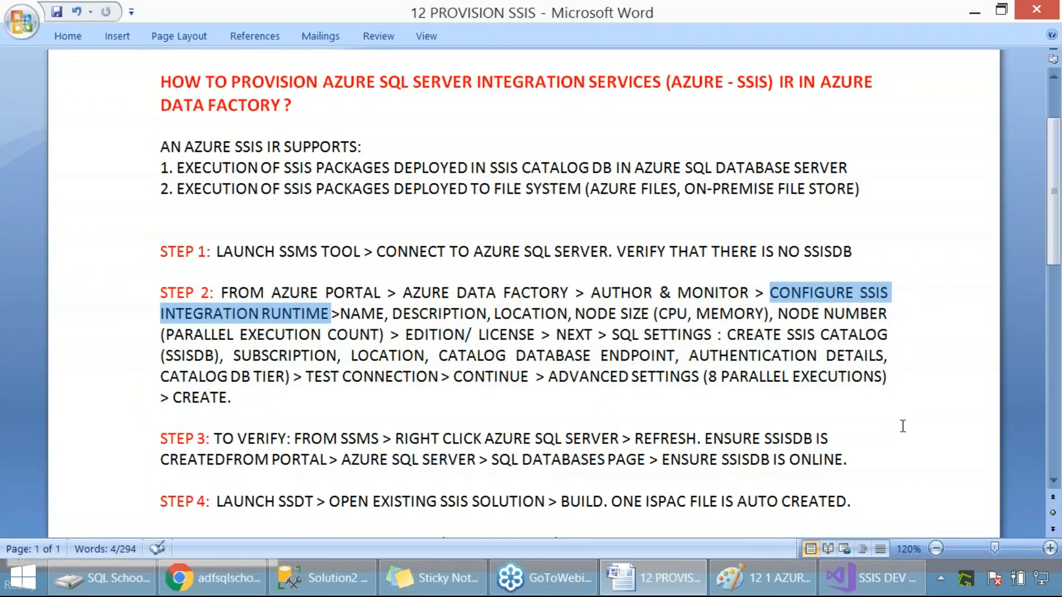
Check the Integration Runtime's connection status among the hidden system tray programs and return to the Word notes
click(940, 578)
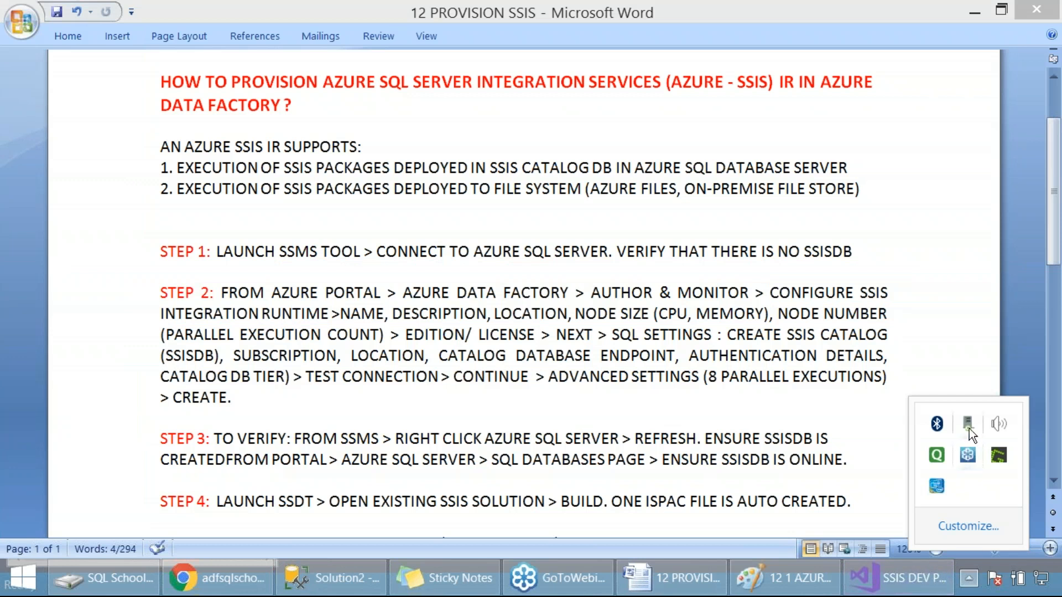
mouse_move(967, 426)
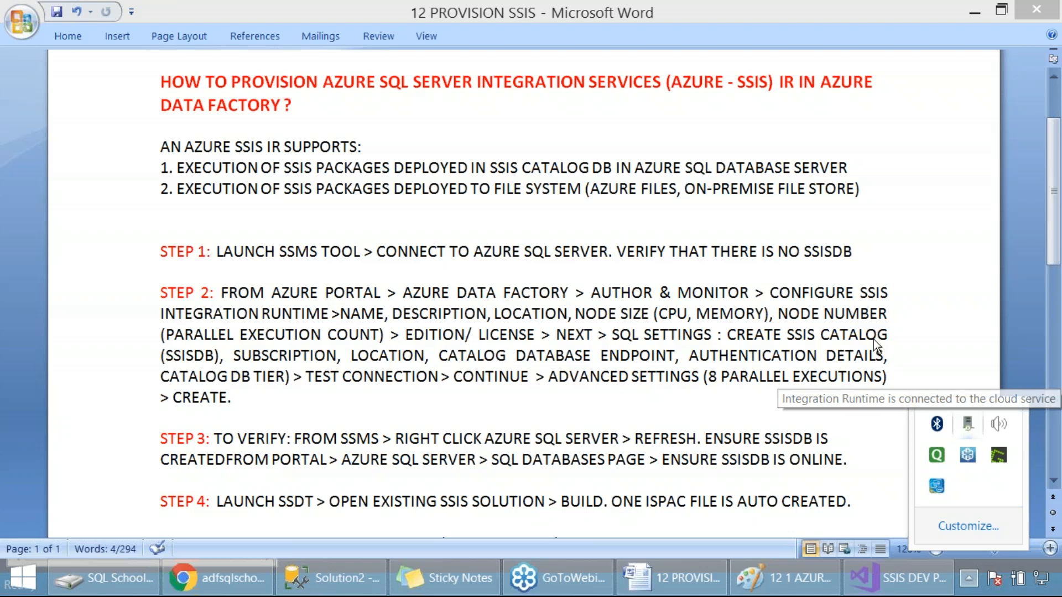
click(863, 290)
click(863, 291)
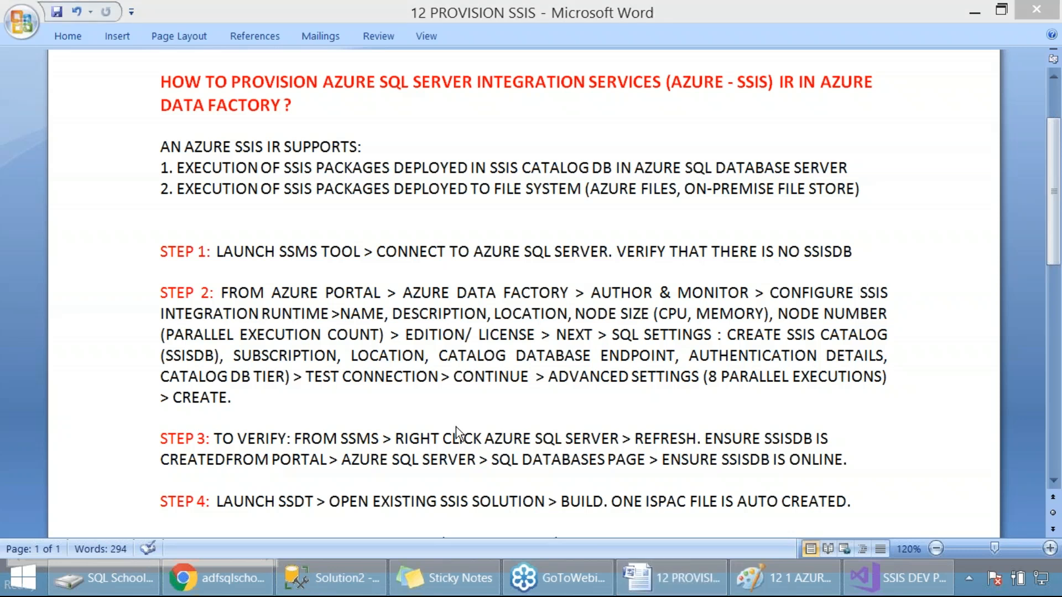
Switch to Azure Data Factory in Chrome and open the Integration runtime setup through Configure SSIS Integration
key(alt+Tab)
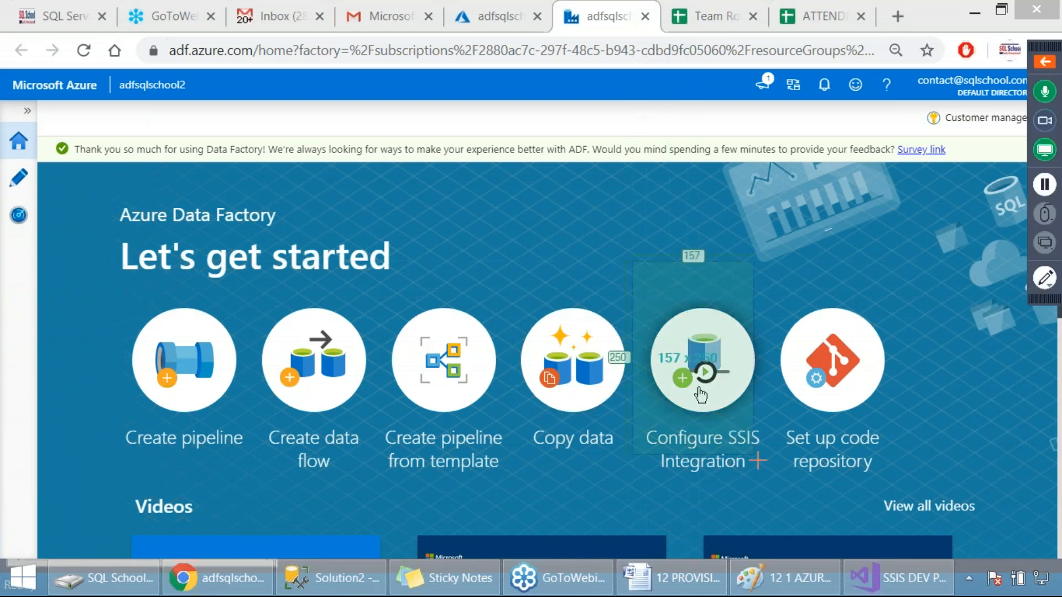
click(704, 444)
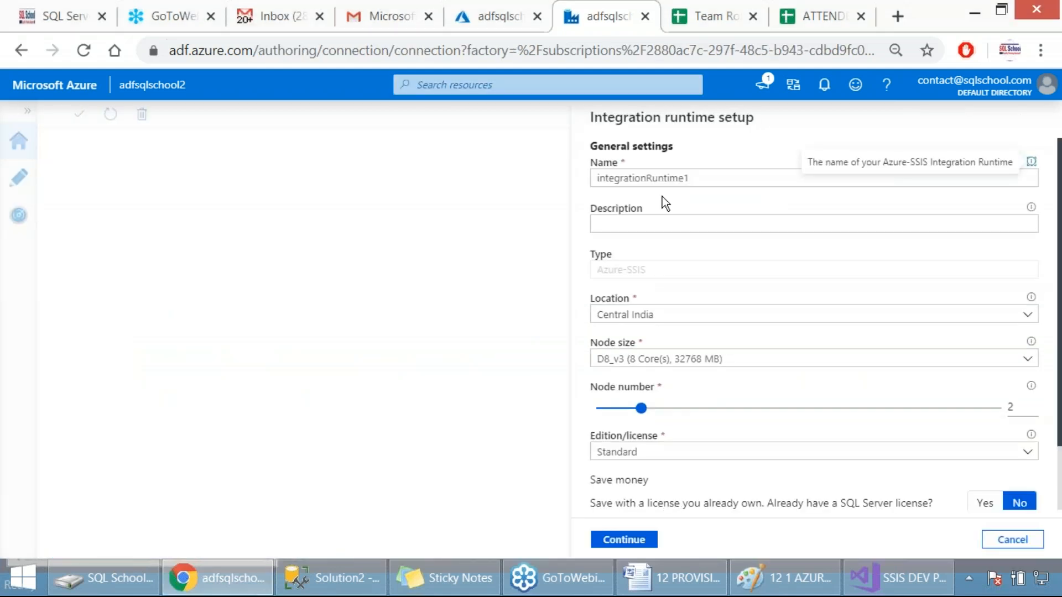
key(Print)
drag(577, 102, 1002, 476)
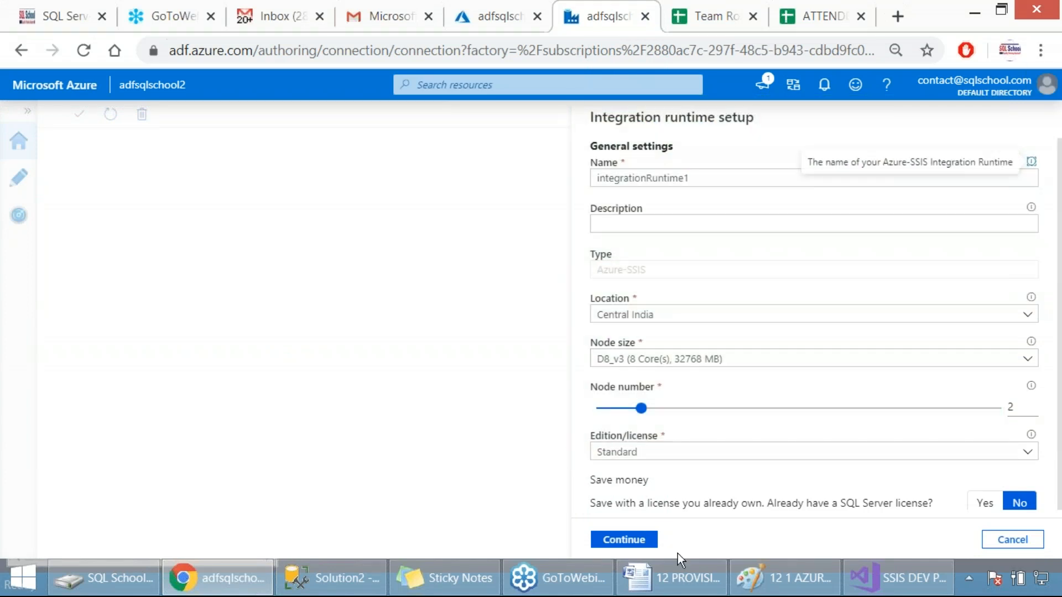
Review the settings from NAME through NODE NUMBER in step 2 of the Word notes, and return to the runtime setup in Chrome
click(670, 578)
click(348, 316)
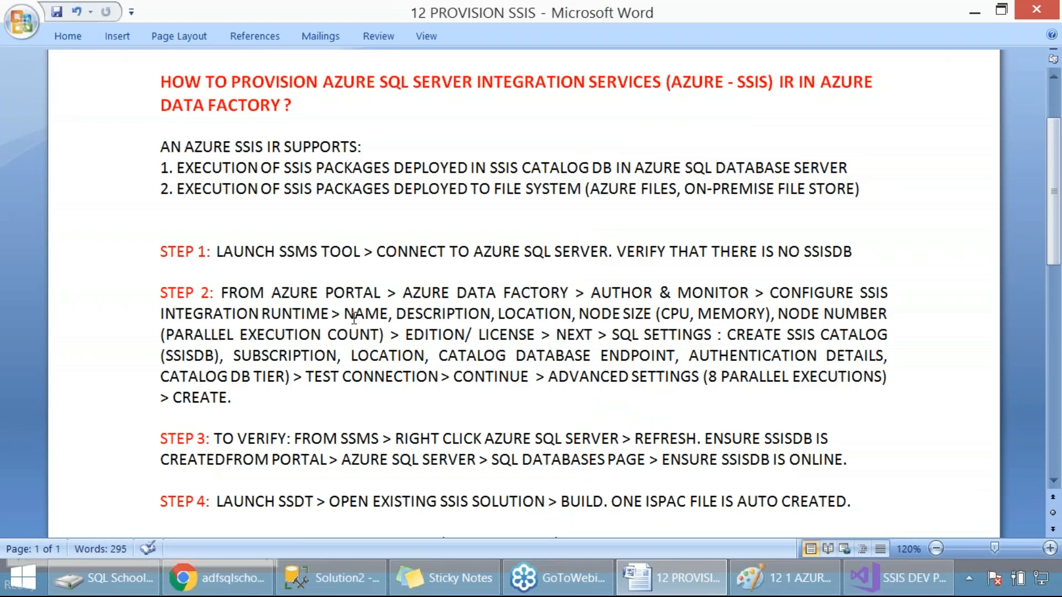
drag(344, 315, 899, 316)
key(alt+Tab)
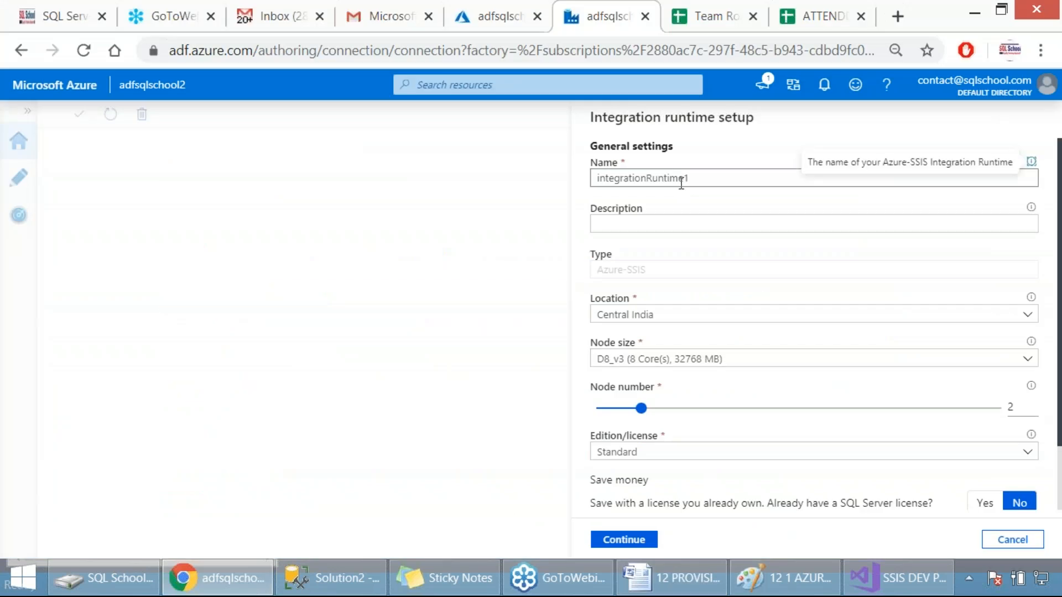
Replace the default integration runtime name with IntegrationRuntimeSSIS
drag(692, 179, 589, 179)
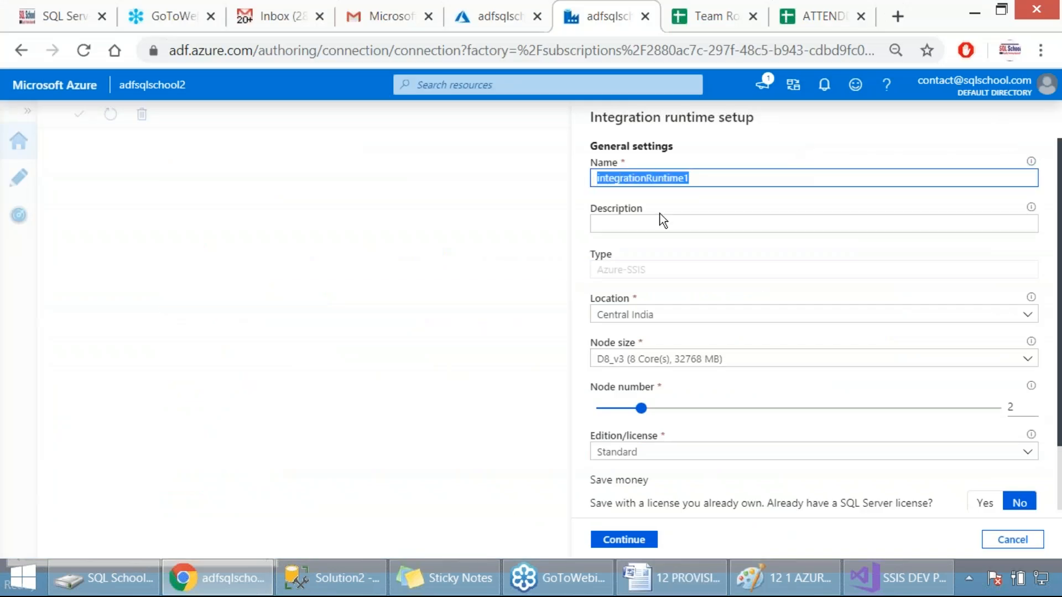
key(BackSpace)
text(Inte)
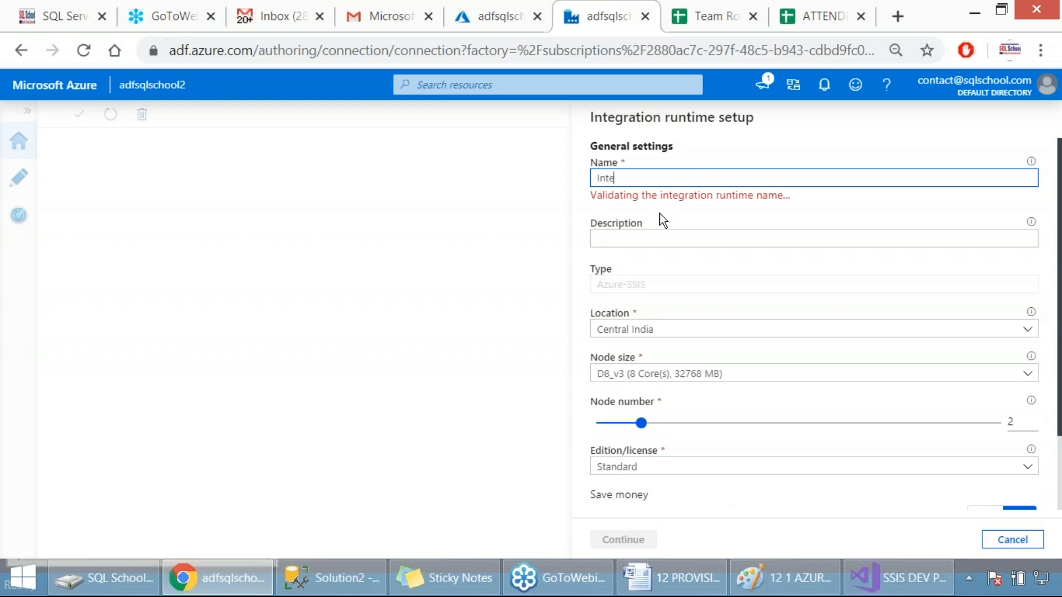
text(grationRuntime)
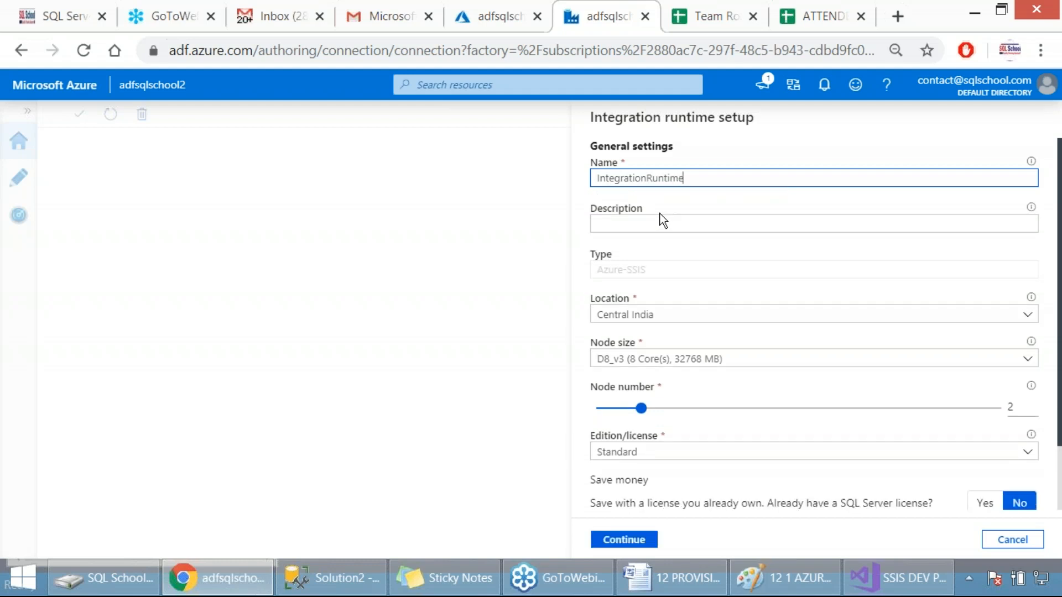
text(SSIS)
Enter "For SSIS Onpremise to ADF" as the integration runtime's description
click(651, 231)
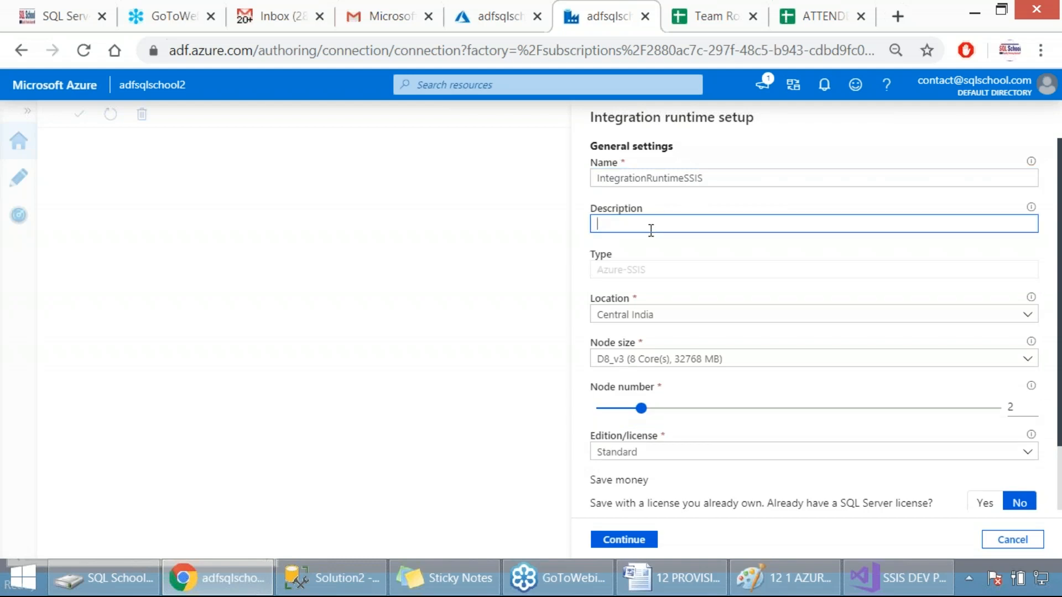
text(For SSIS Onpremise to ADF)
key(Print)
drag(560, 98, 835, 264)
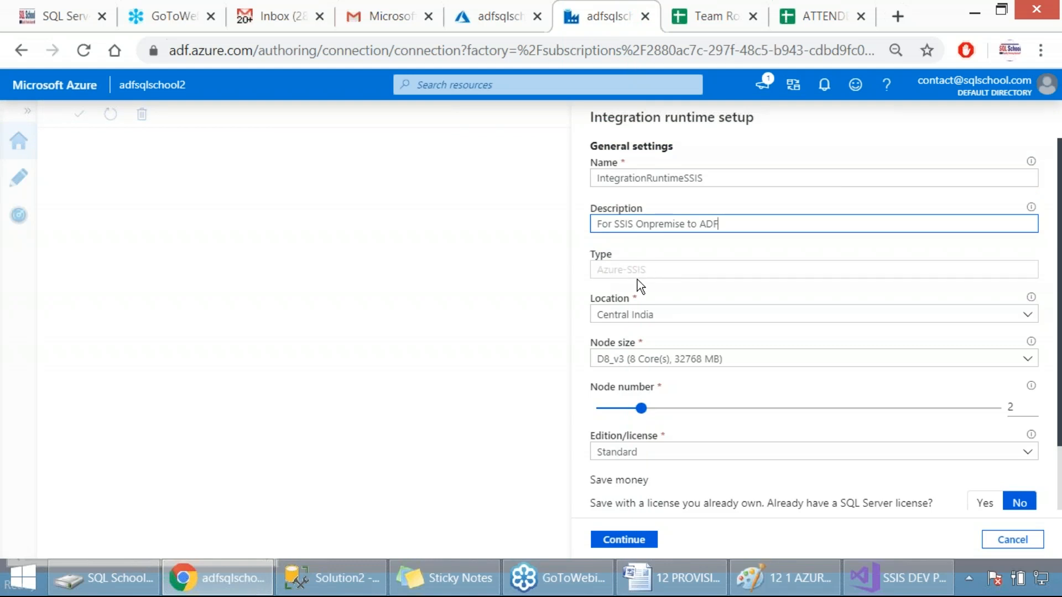
key(Print)
drag(553, 86, 847, 518)
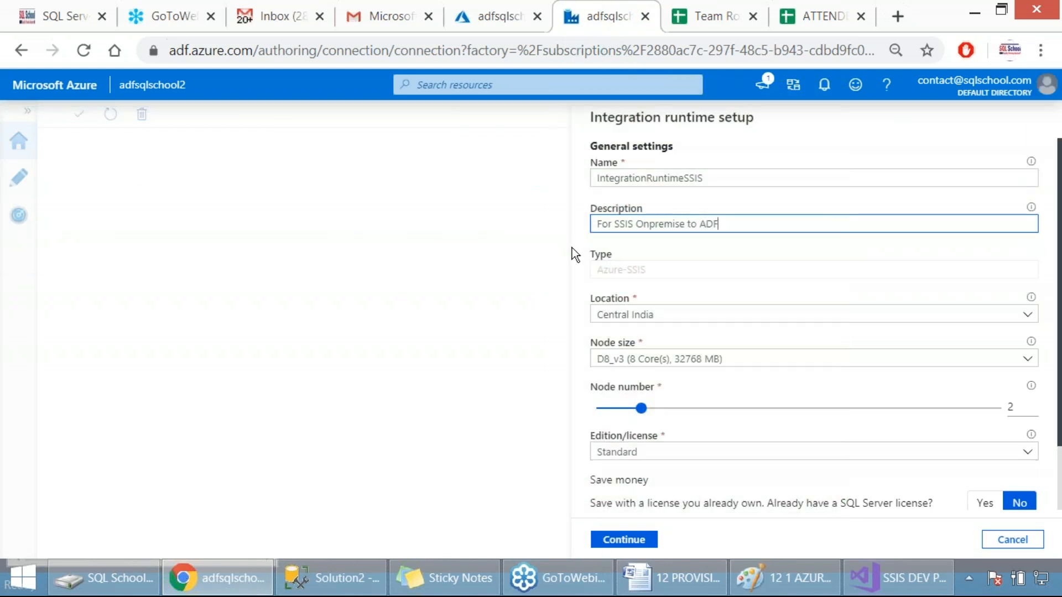
Browse the available regions and set the integration runtime's location to East US 2
click(628, 316)
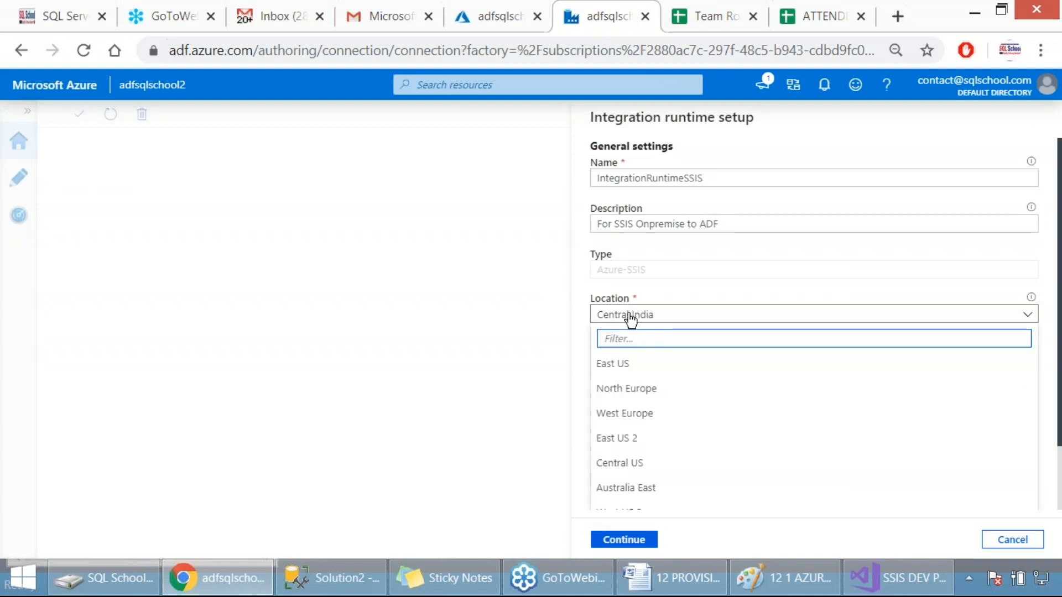
scroll(683, 409, down, 5)
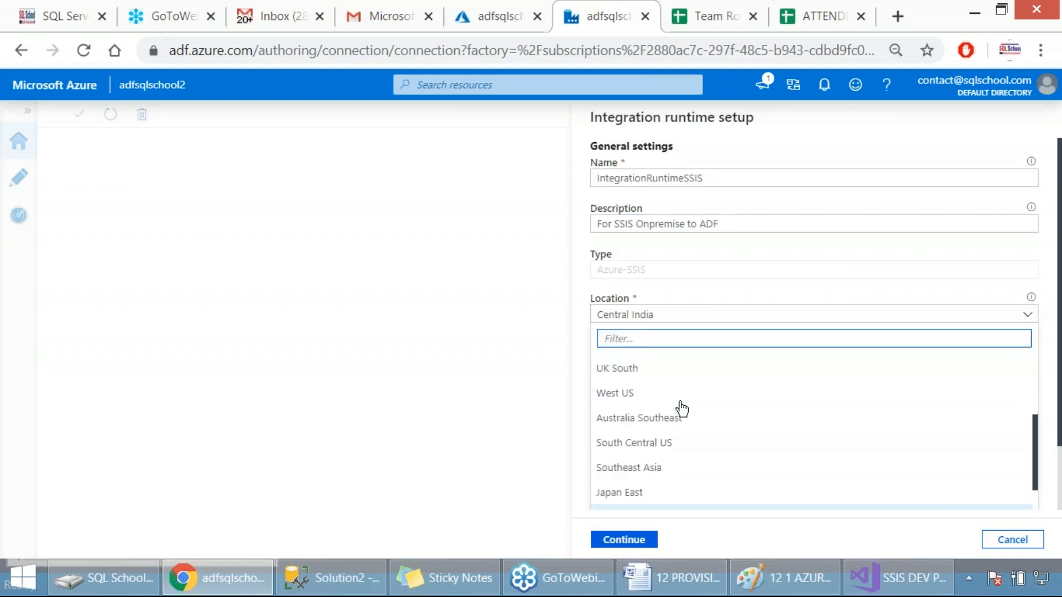
scroll(711, 433, down, 2)
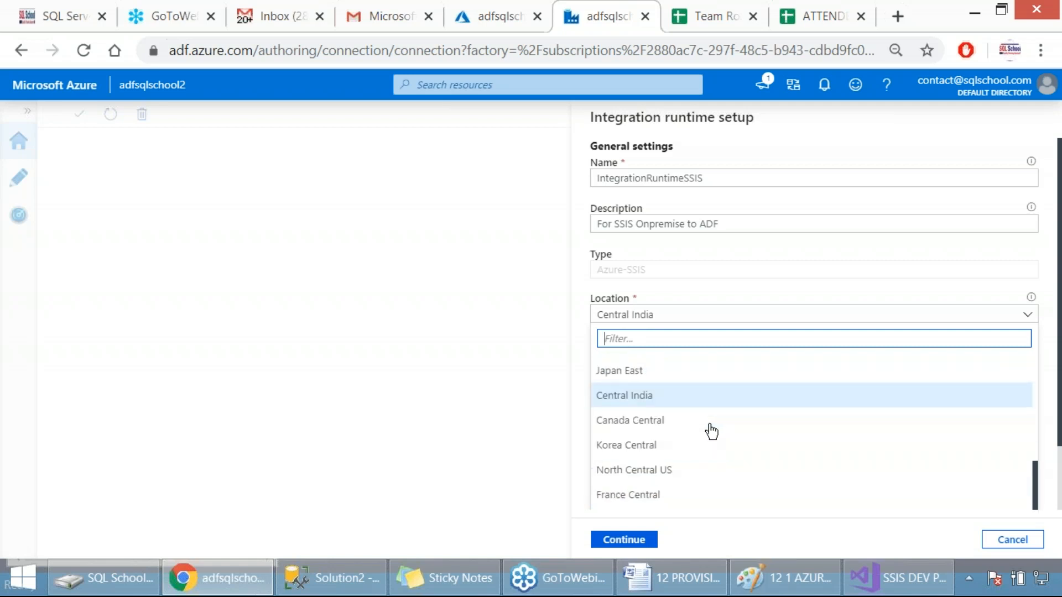
scroll(676, 406, down, 3)
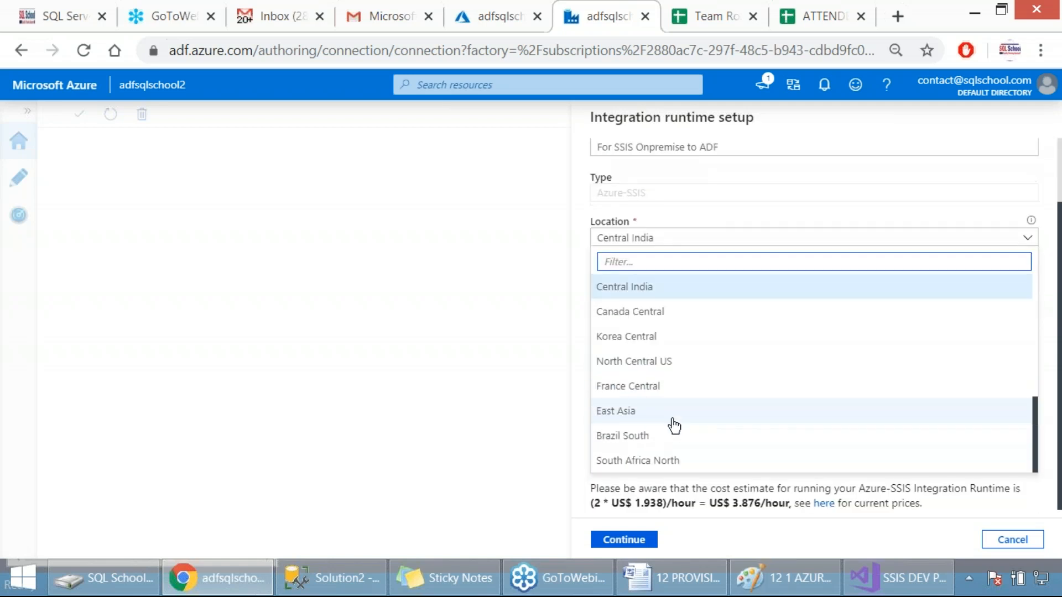
scroll(683, 460, up, 8)
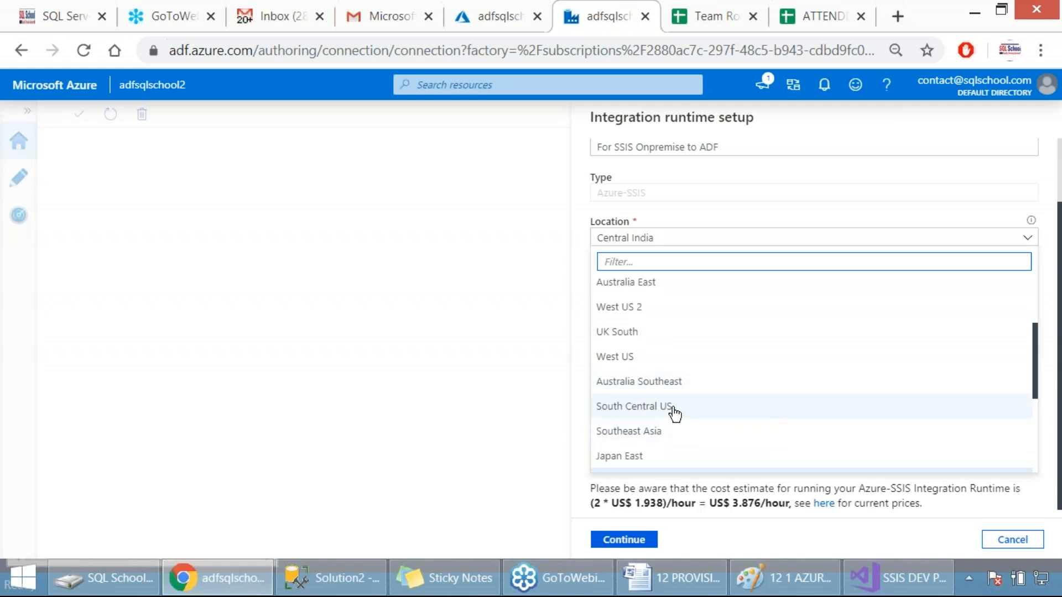
scroll(673, 415, down, 2)
scroll(676, 412, up, 5)
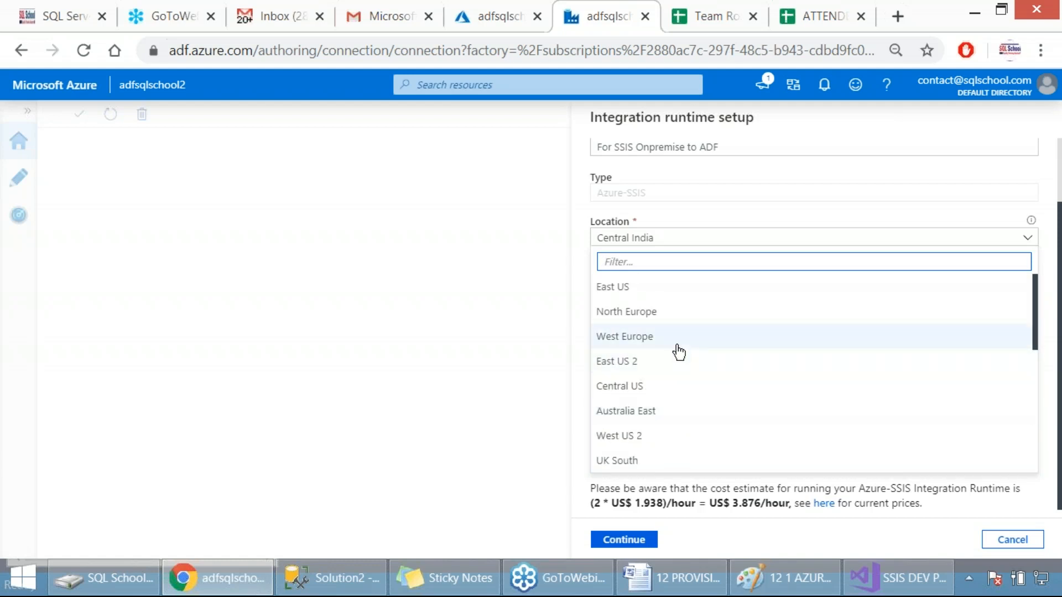
click(648, 365)
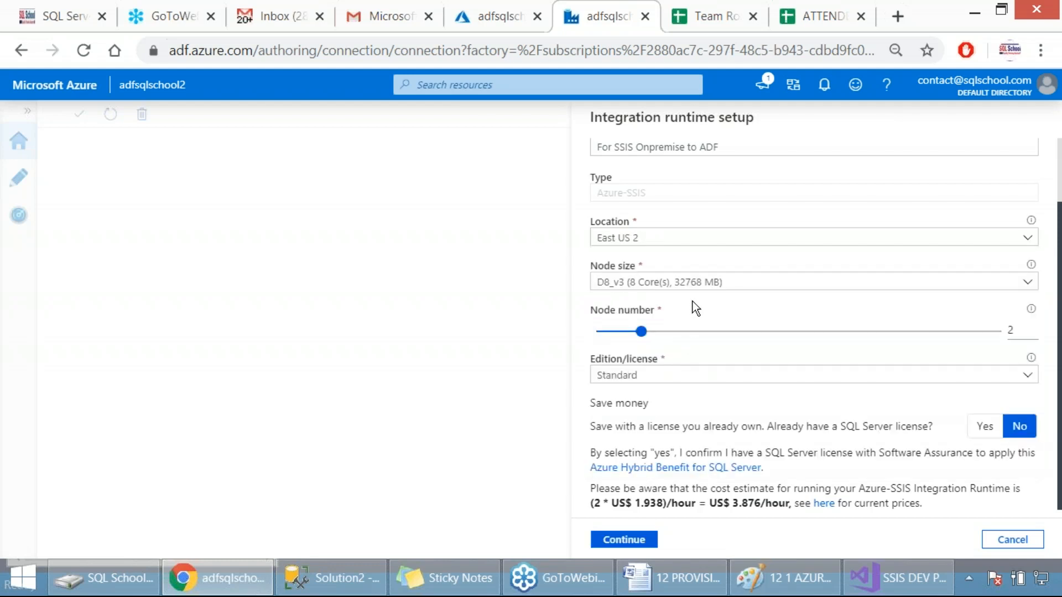
Set the integration runtime's location back to Central India
click(657, 243)
scroll(641, 359, down, 8)
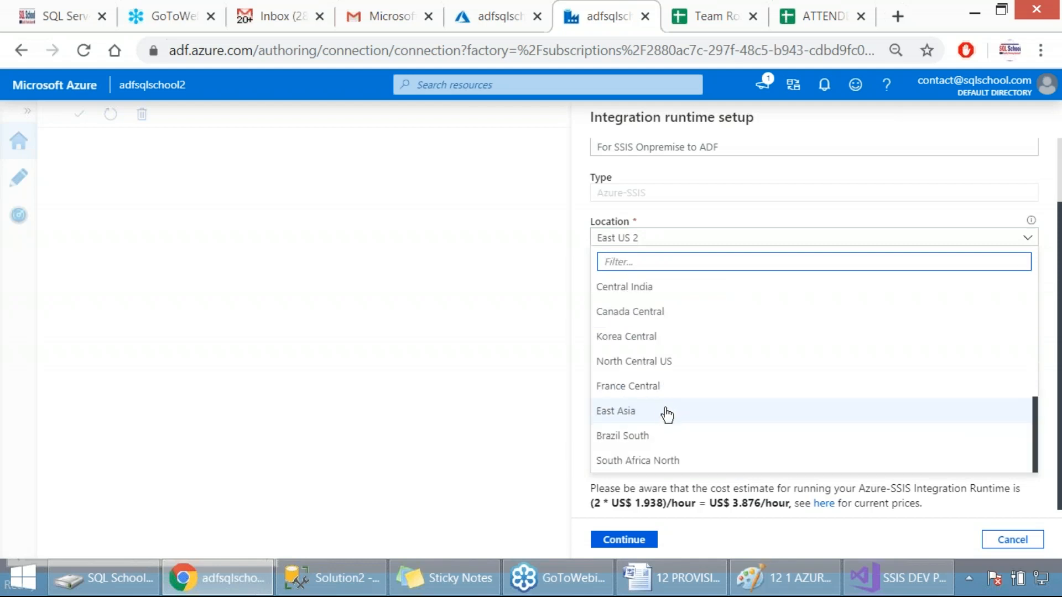
click(662, 293)
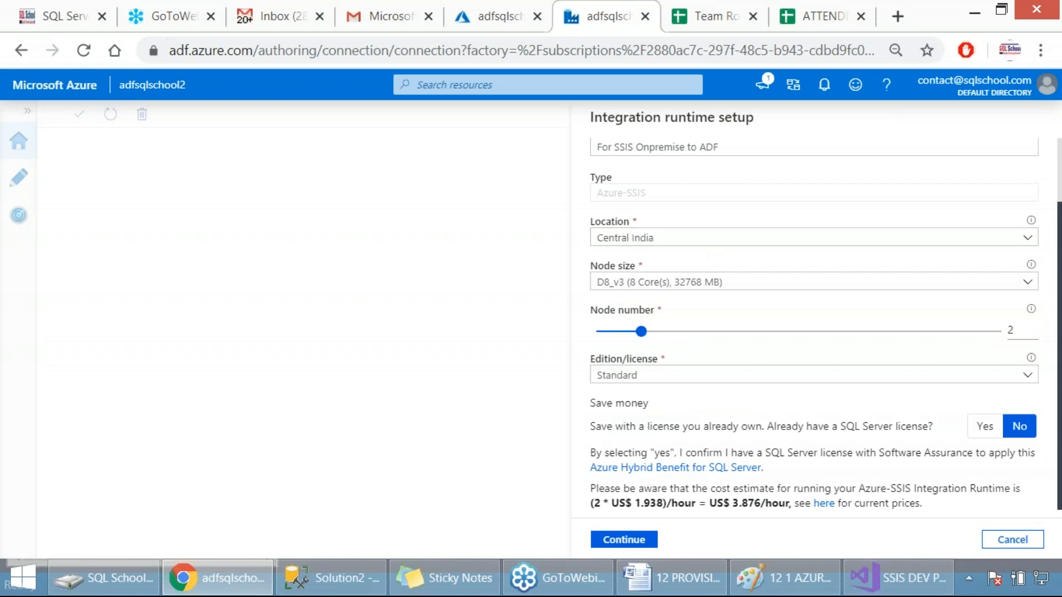
key(Print)
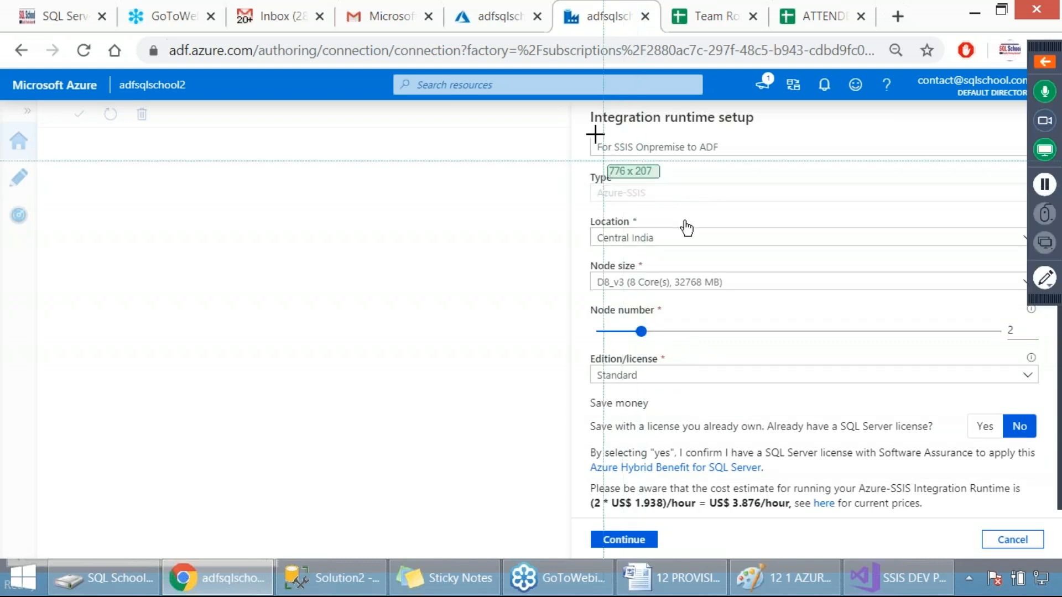
drag(562, 100, 854, 547)
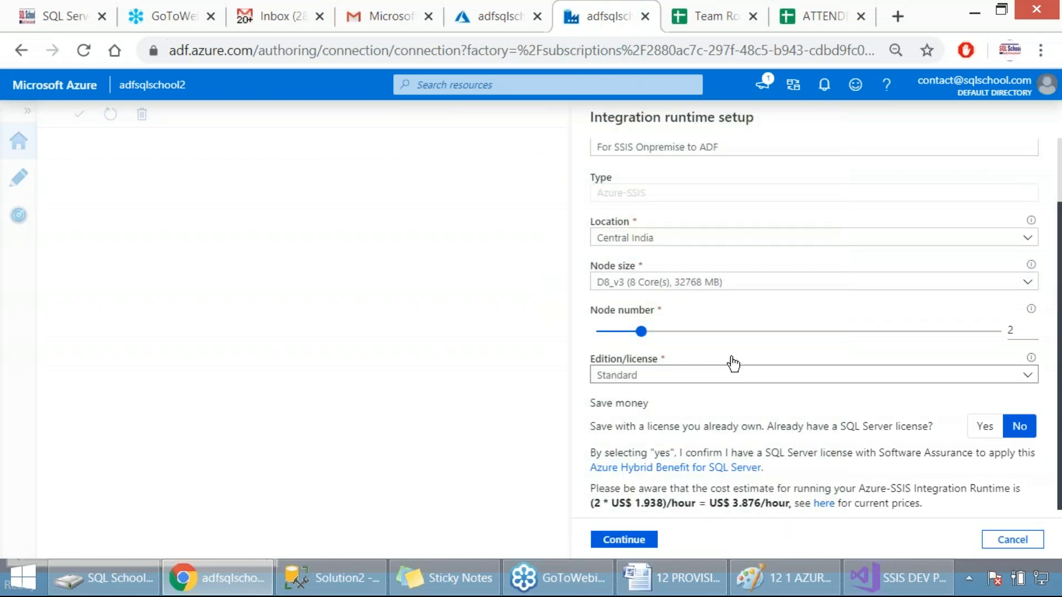
Set the node size to D2_v3 (2 Core(s), 8192 MB) and highlight the total hourly cost estimate
click(640, 286)
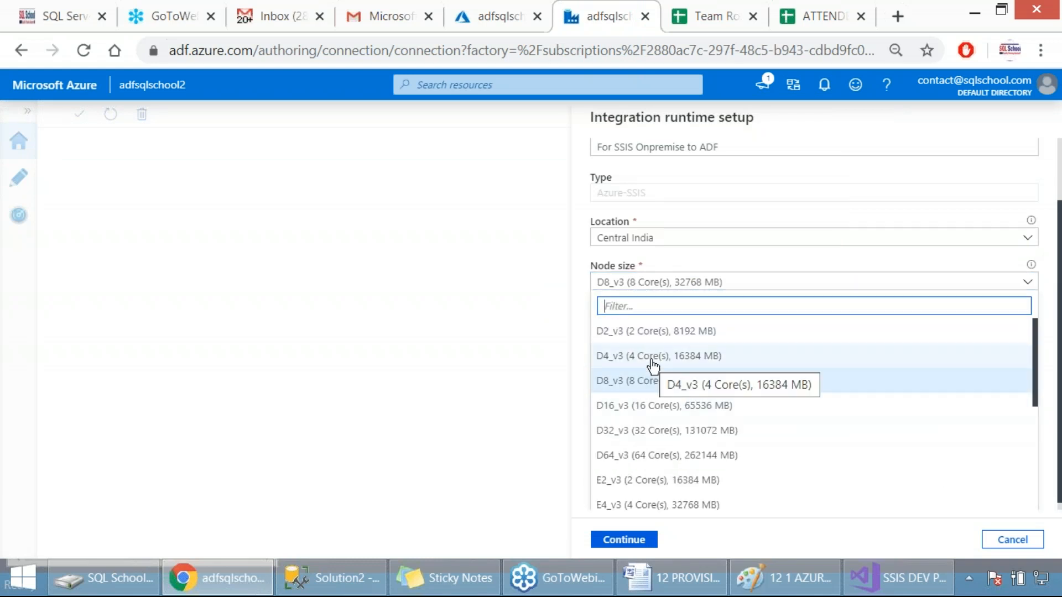
click(648, 331)
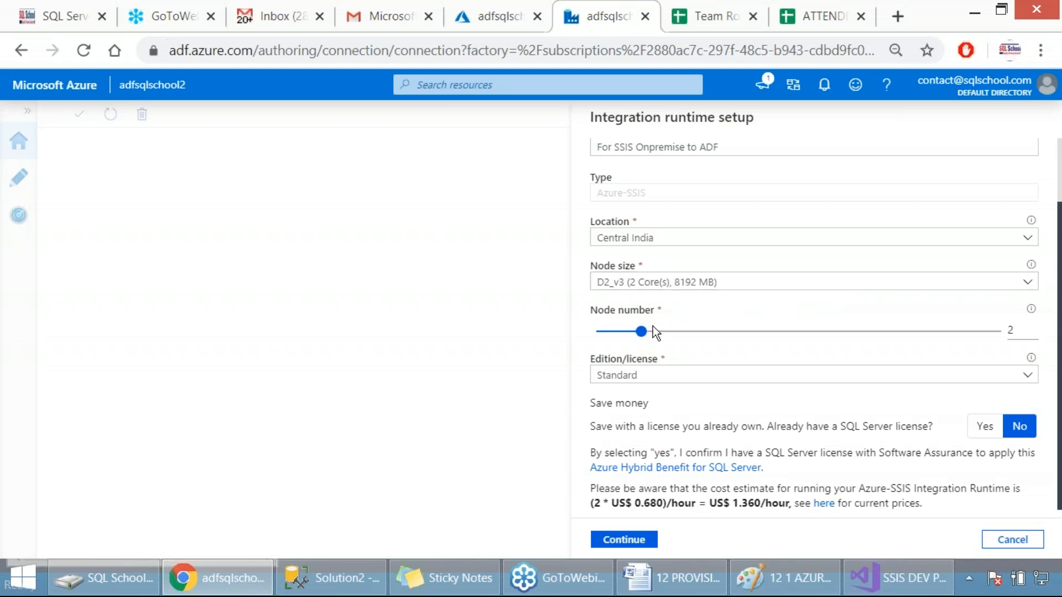
click(1018, 330)
click(713, 506)
drag(713, 506, 785, 506)
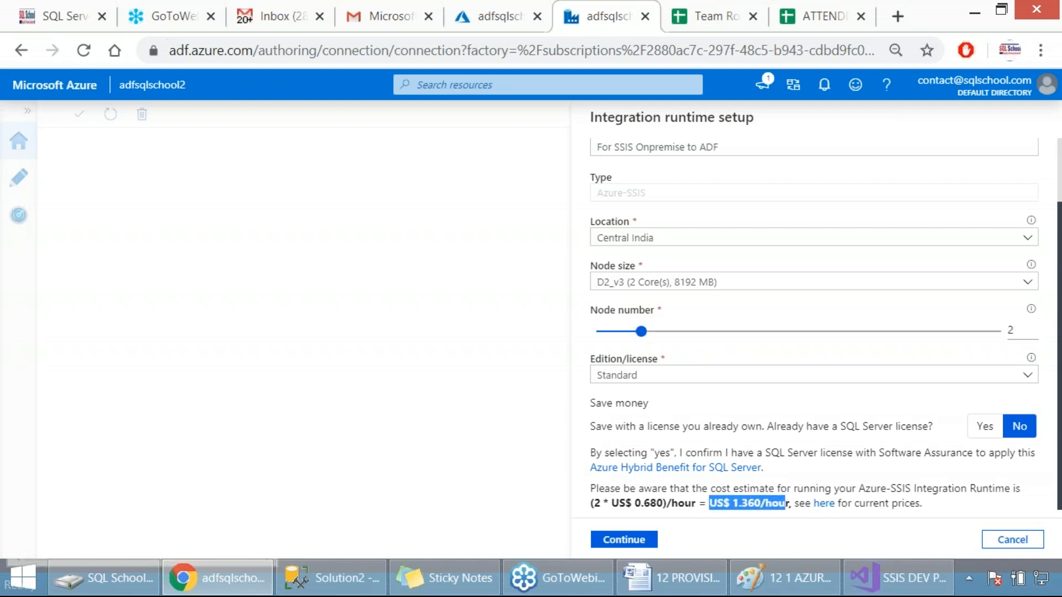
Try node numbers of 10, 8 and 9, highlighting the hourly cost estimate for 8 nodes
click(641, 332)
click(1002, 332)
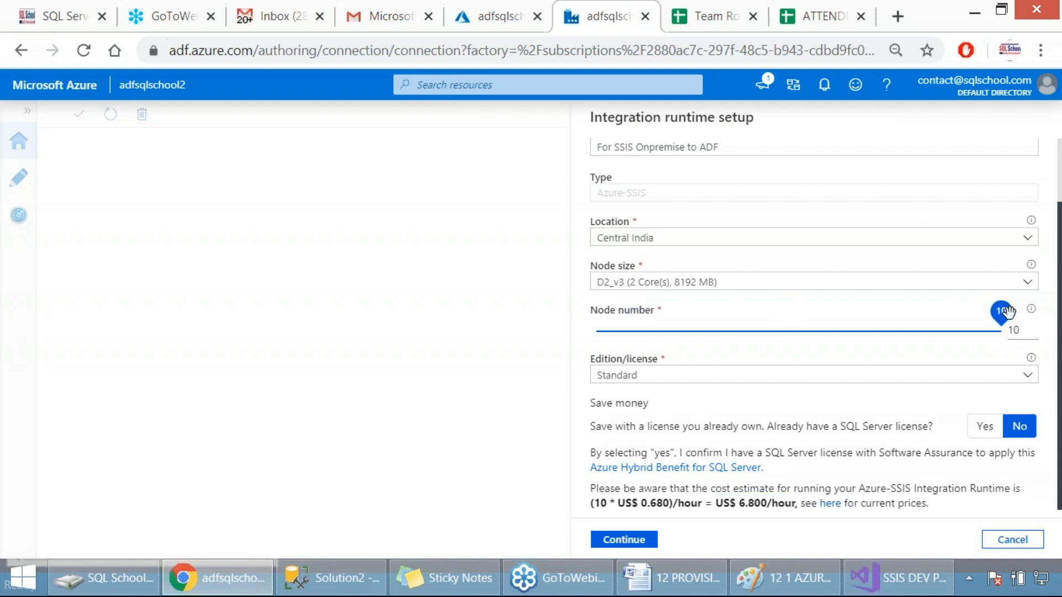
click(937, 331)
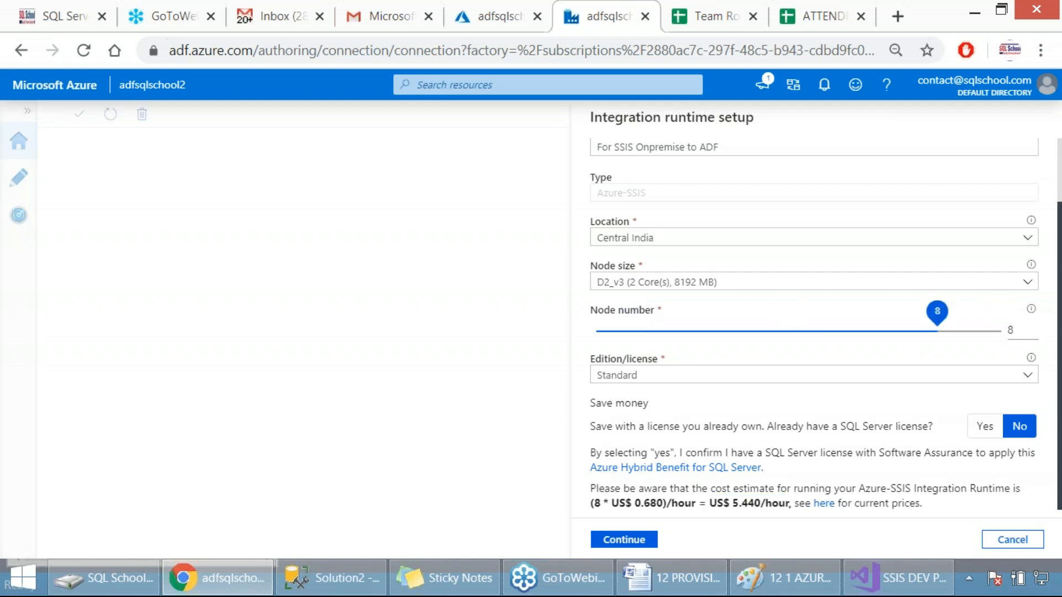
drag(733, 503, 789, 505)
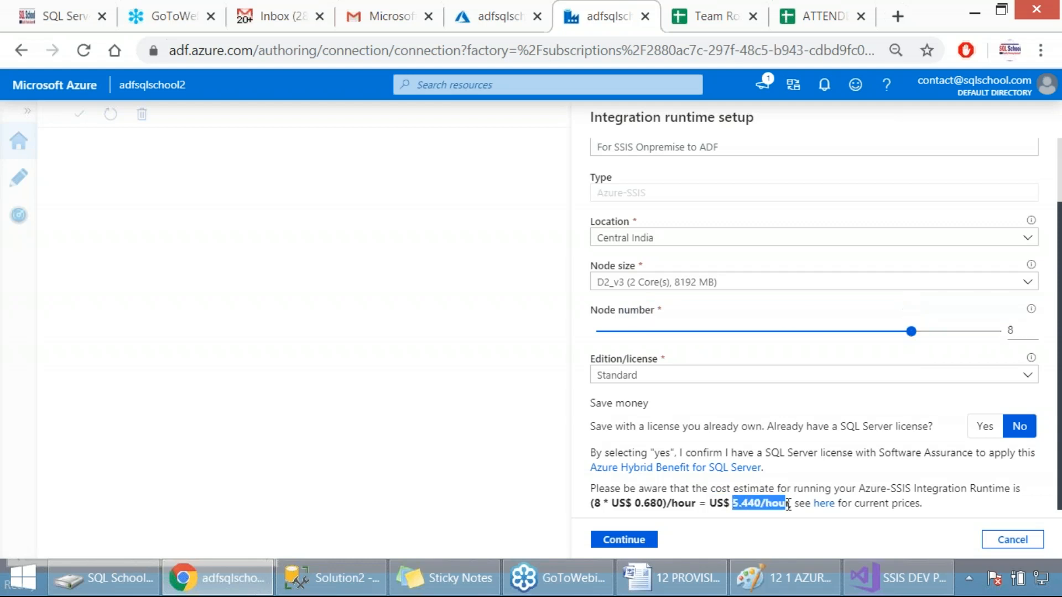
click(976, 330)
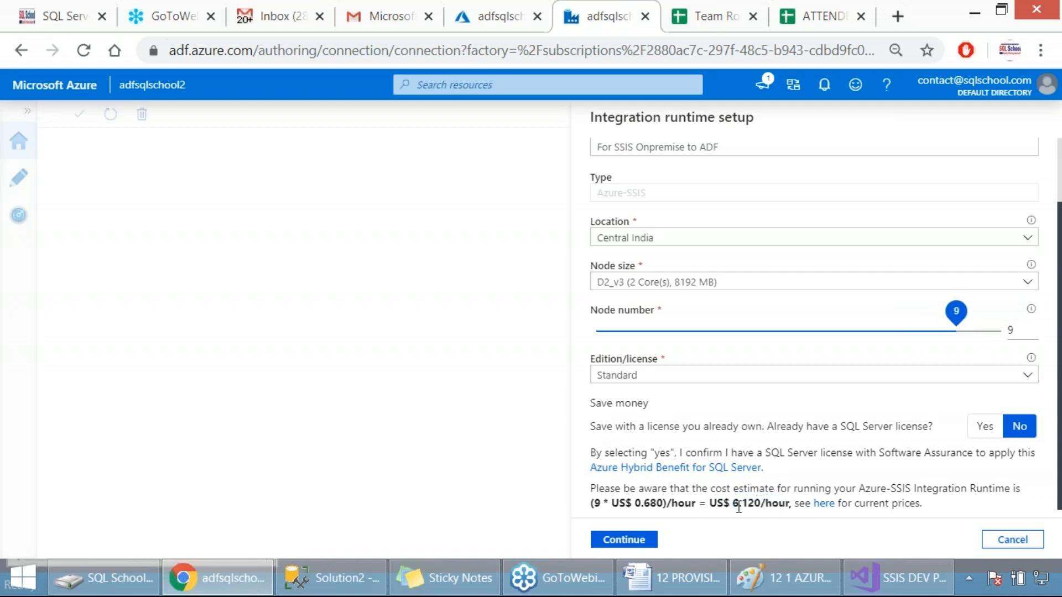
Set the node number back to 2 and highlight the total hourly cost estimate
drag(1016, 327, 1004, 335)
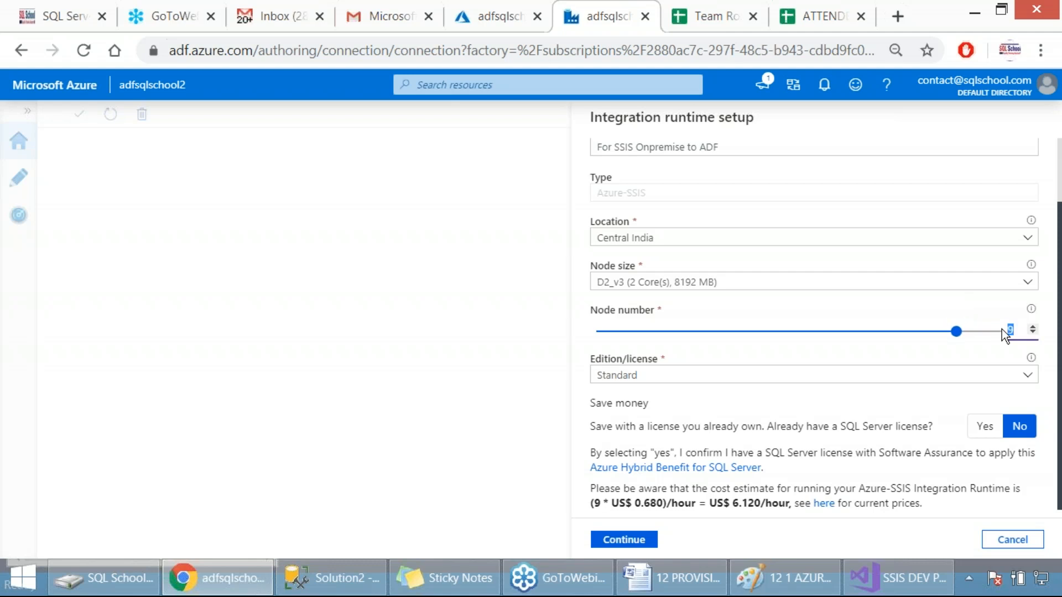
text(2)
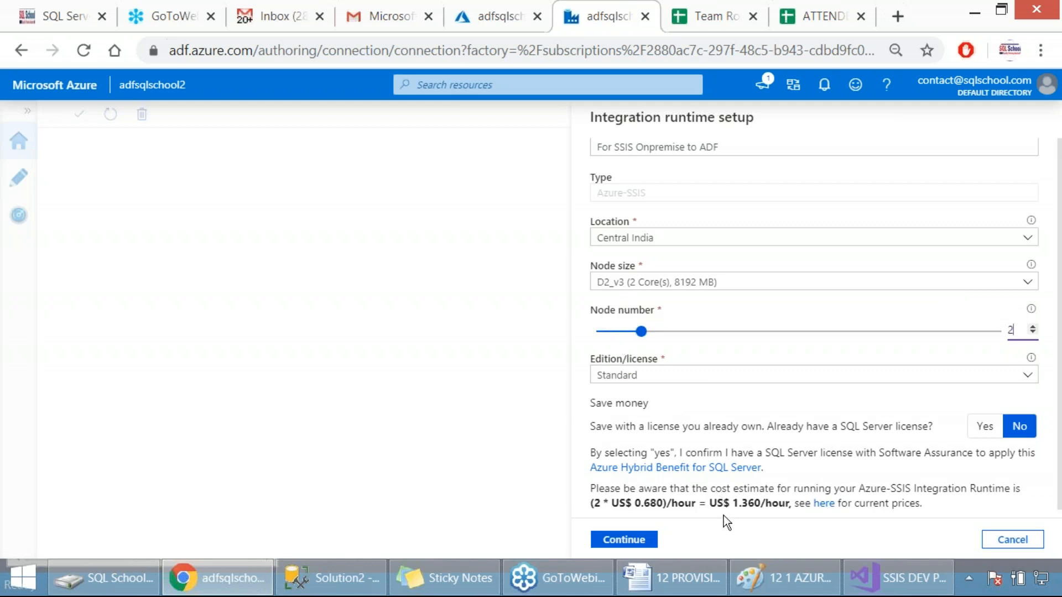
drag(729, 503, 786, 501)
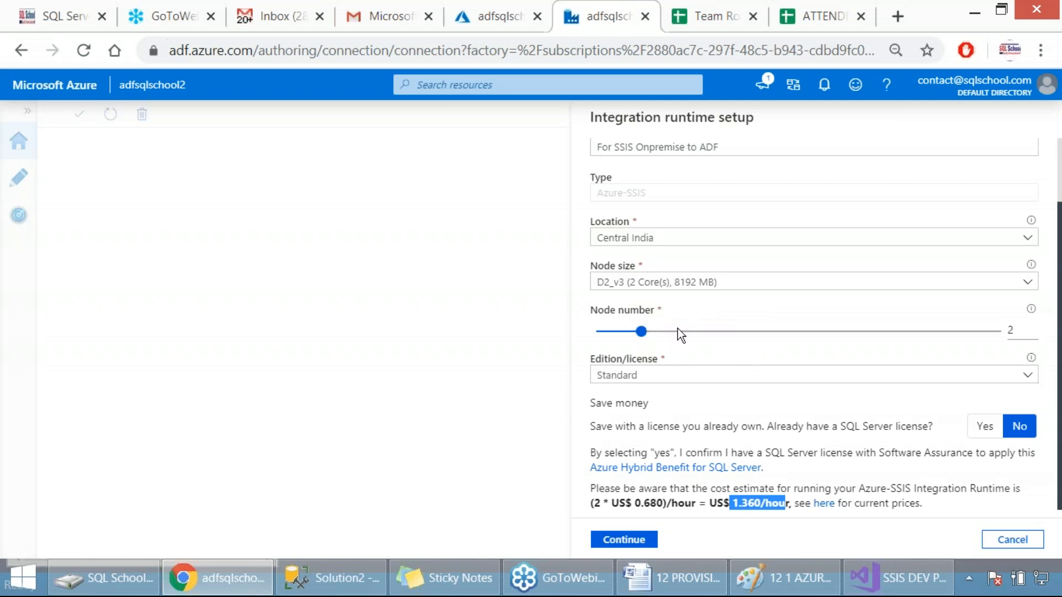
Try the Enterprise edition, highlight its hourly cost estimate, and set the edition back to Standard
click(660, 376)
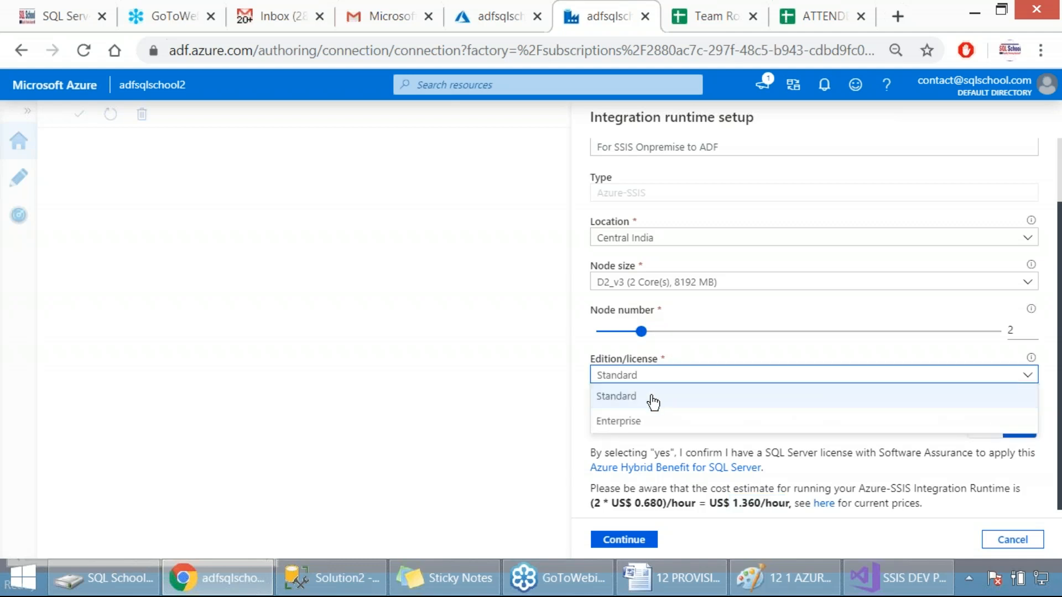
double_click(661, 422)
click(662, 424)
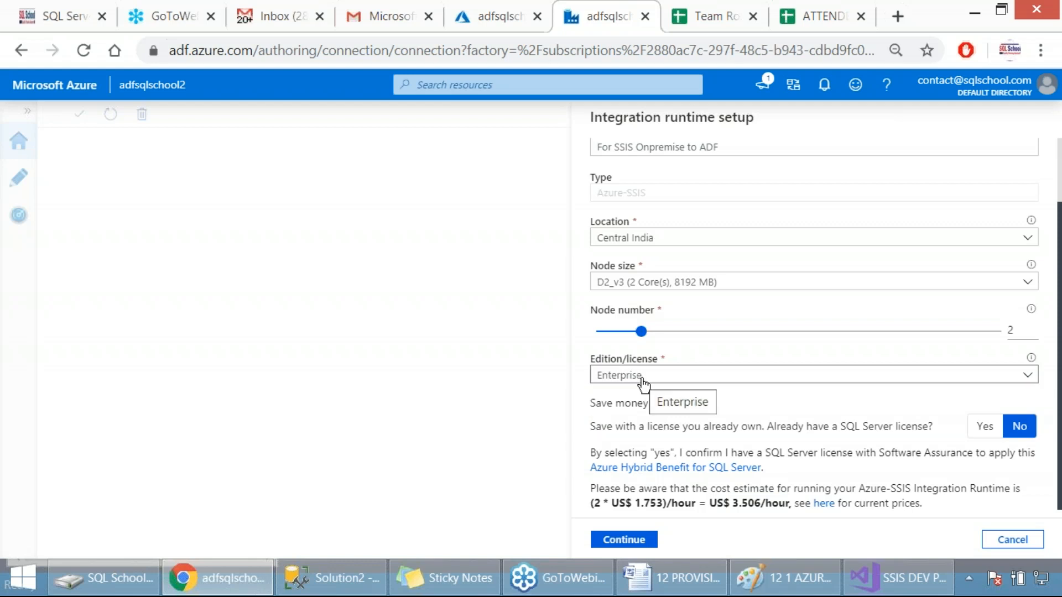
drag(723, 503, 757, 499)
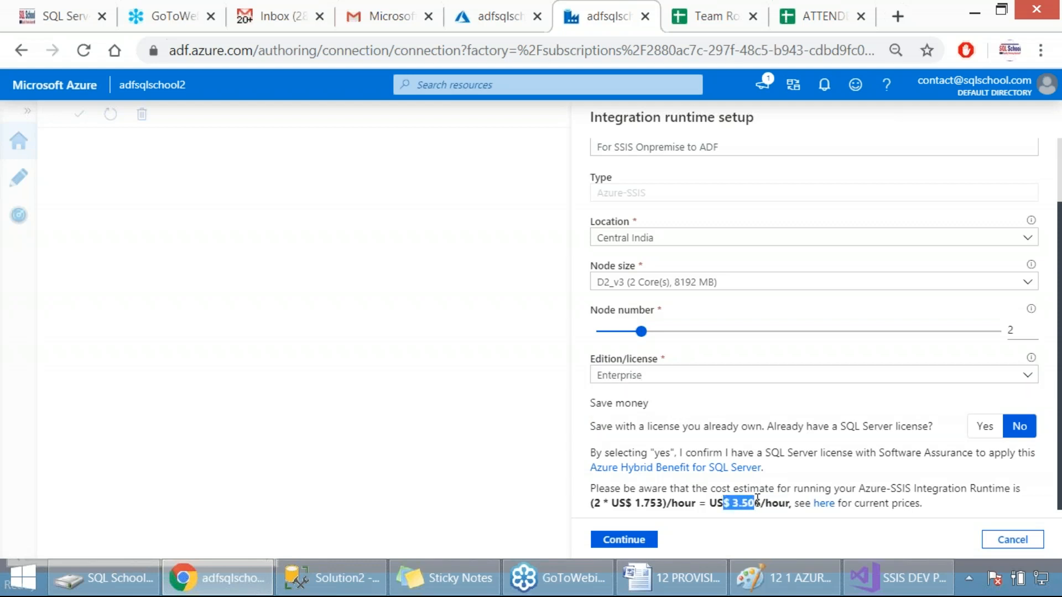
click(670, 380)
click(647, 400)
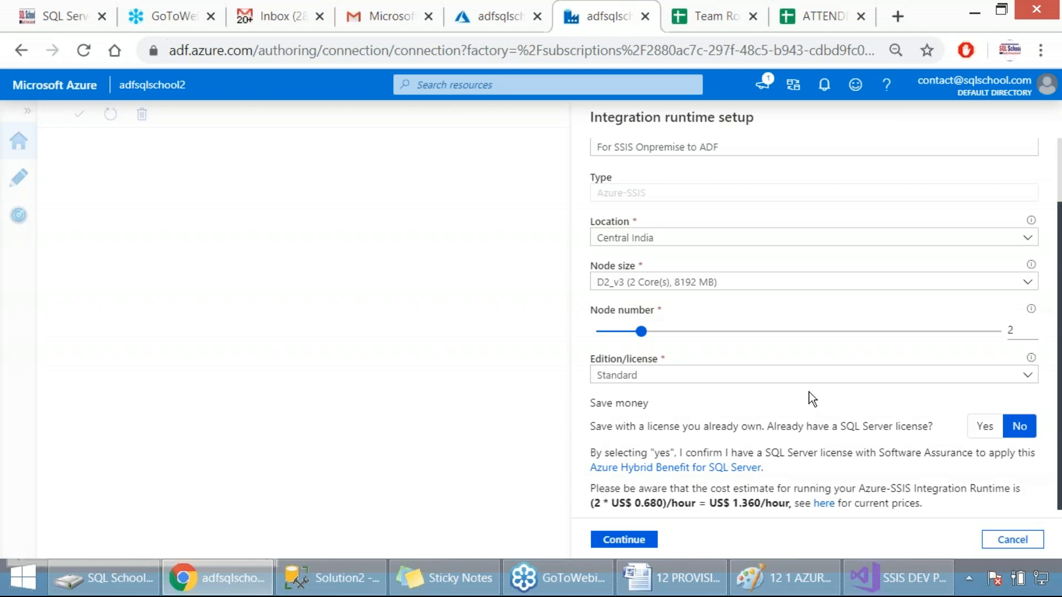
Capture a screenshot of the integration runtime's general settings and continue to the deployment settings
key(Print)
drag(575, 98, 954, 515)
click(634, 547)
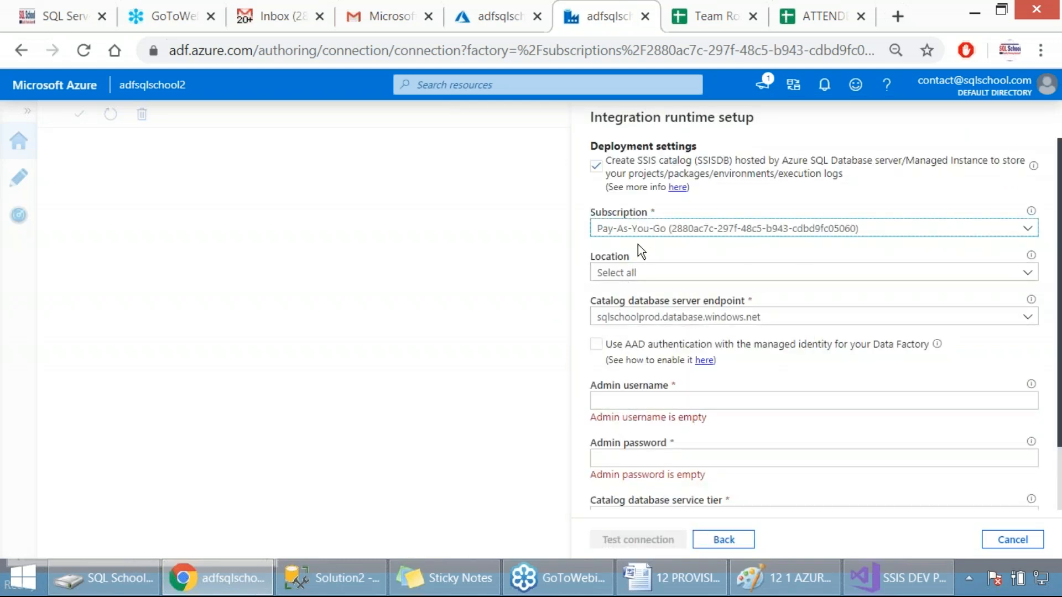
Review the SSIS catalog (SSISDB) creation option and the catalog database server endpoint in the deployment settings
drag(603, 117, 716, 116)
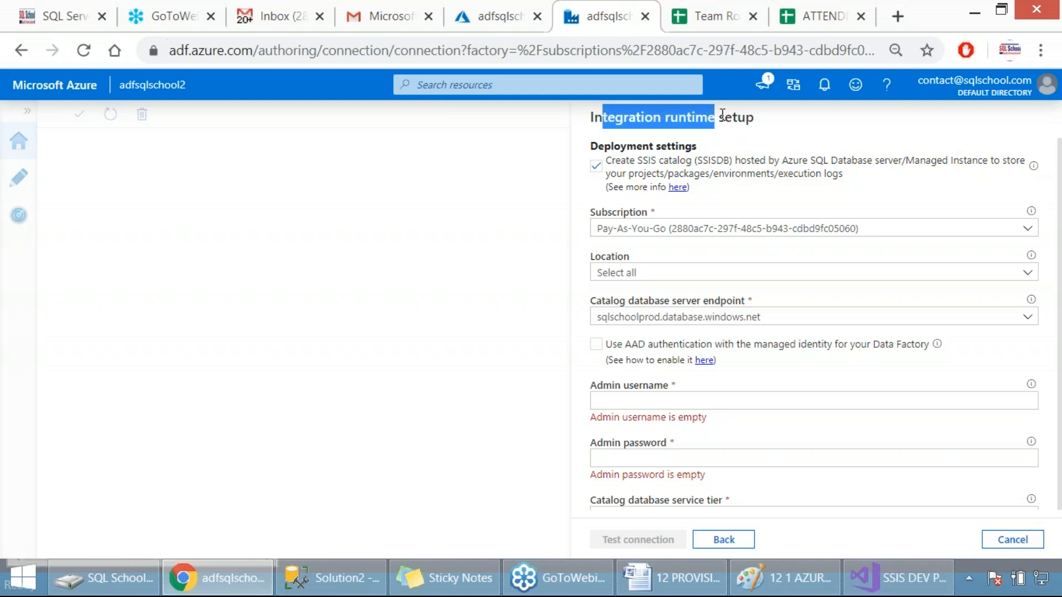
drag(637, 160, 730, 163)
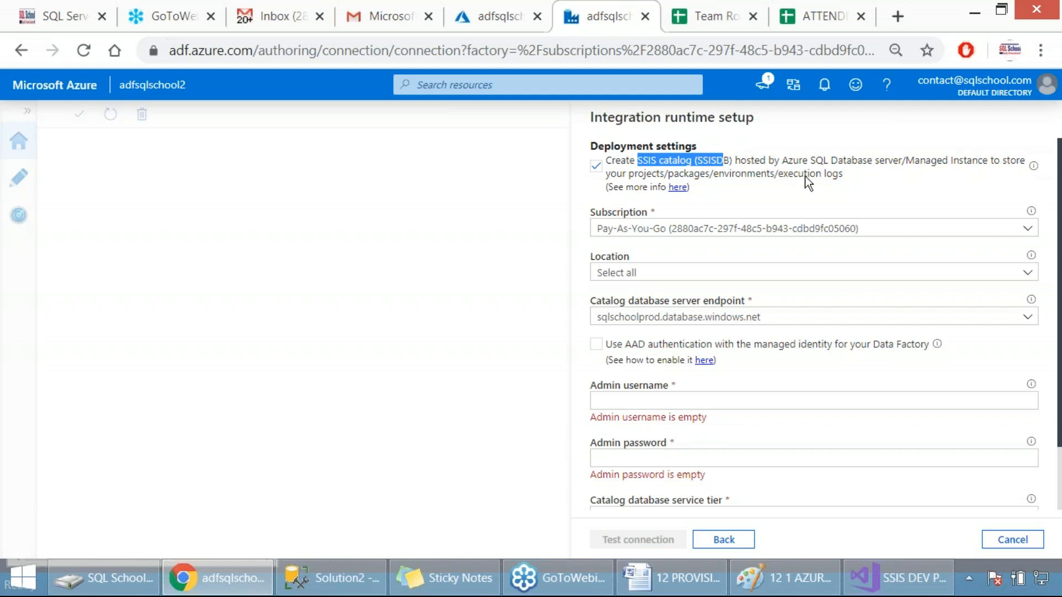
drag(828, 162, 894, 166)
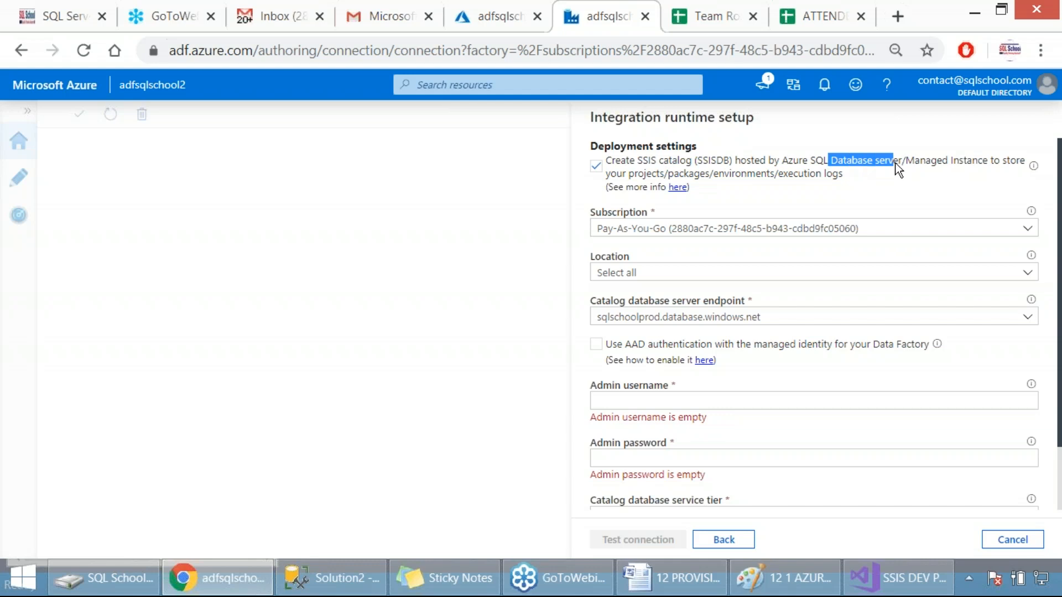
drag(639, 175, 752, 176)
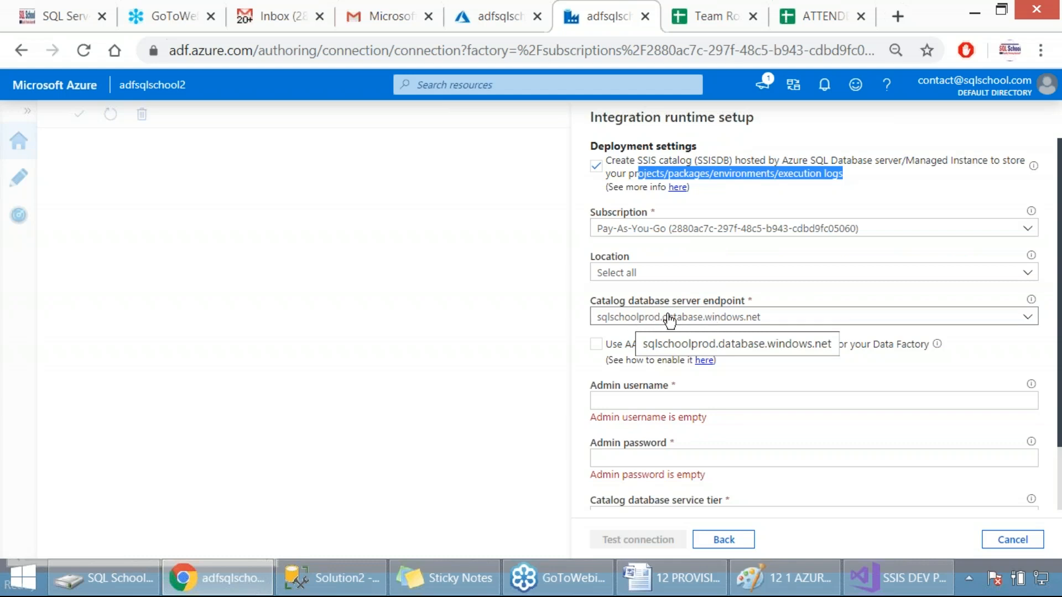
drag(649, 300, 734, 309)
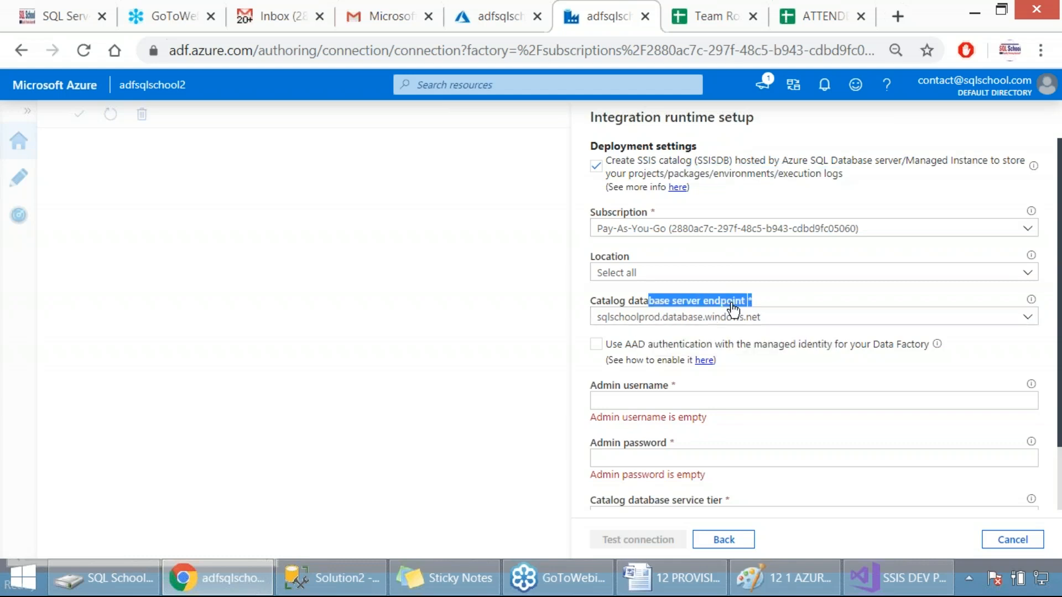
click(676, 326)
click(672, 338)
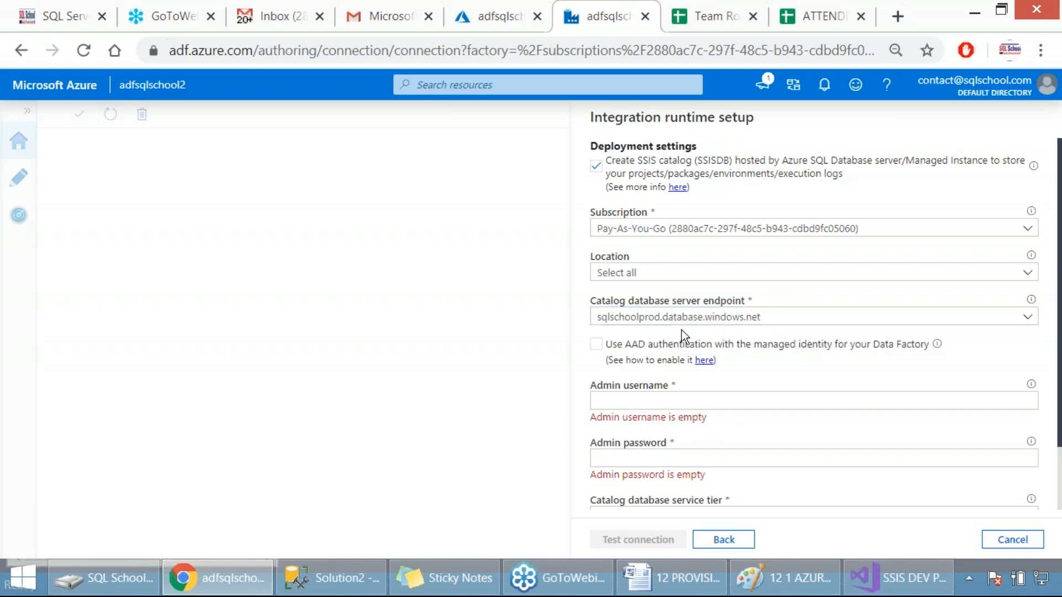
double_click(647, 160)
Enter "sqlschool" as the admin username and fill in the admin password for the catalog database server
click(724, 399)
text(sq)
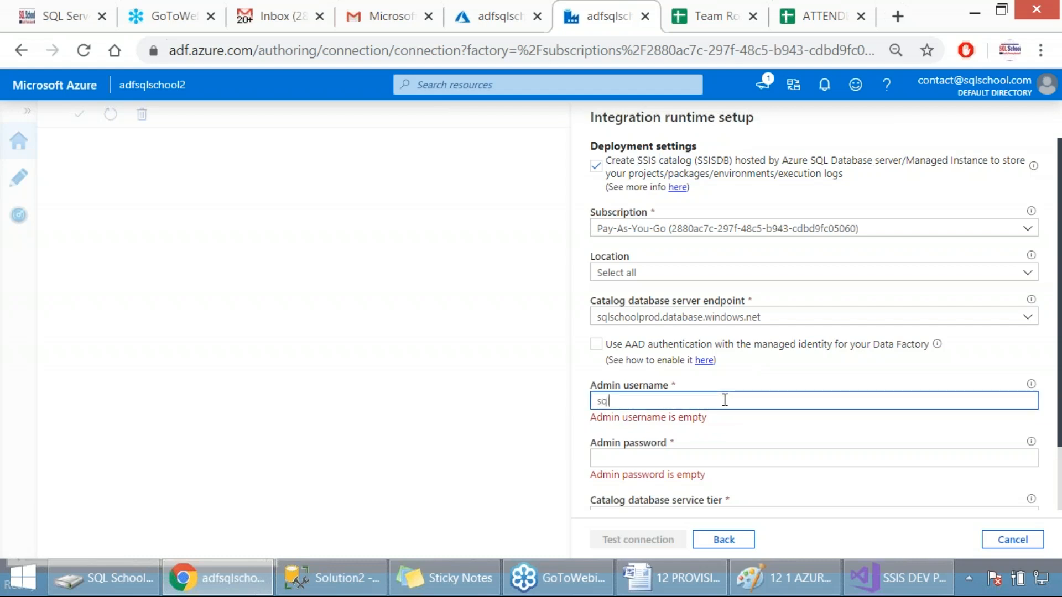
text(lsch)
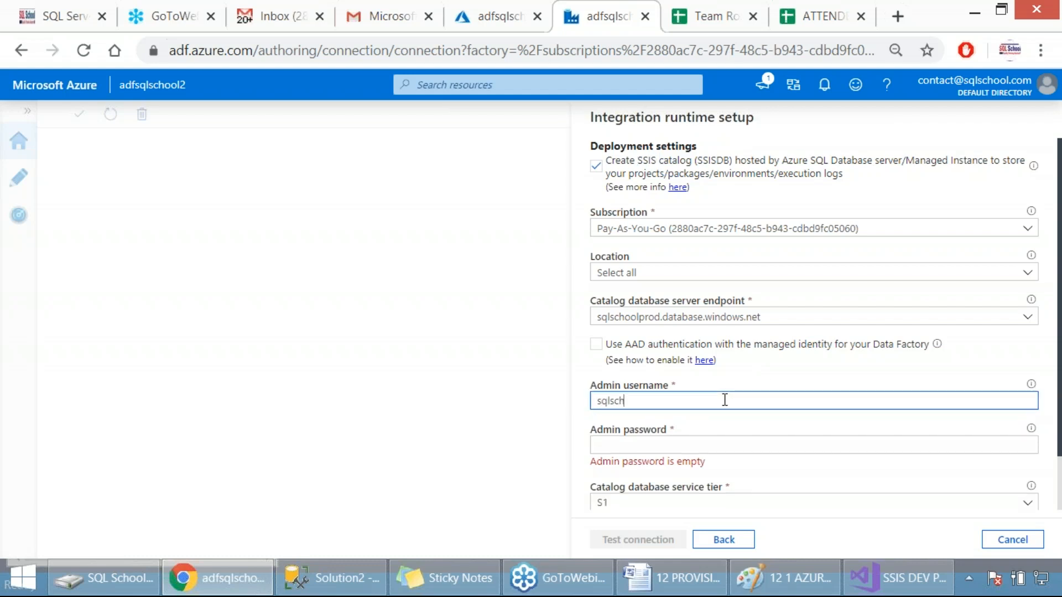
text(ool)
key(Tab)
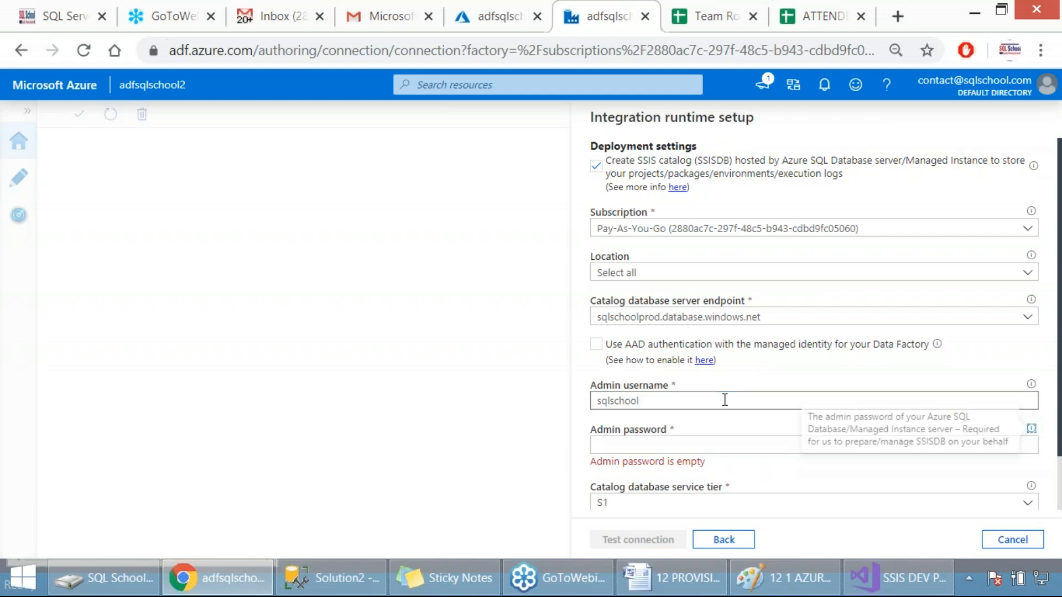
text(*****)
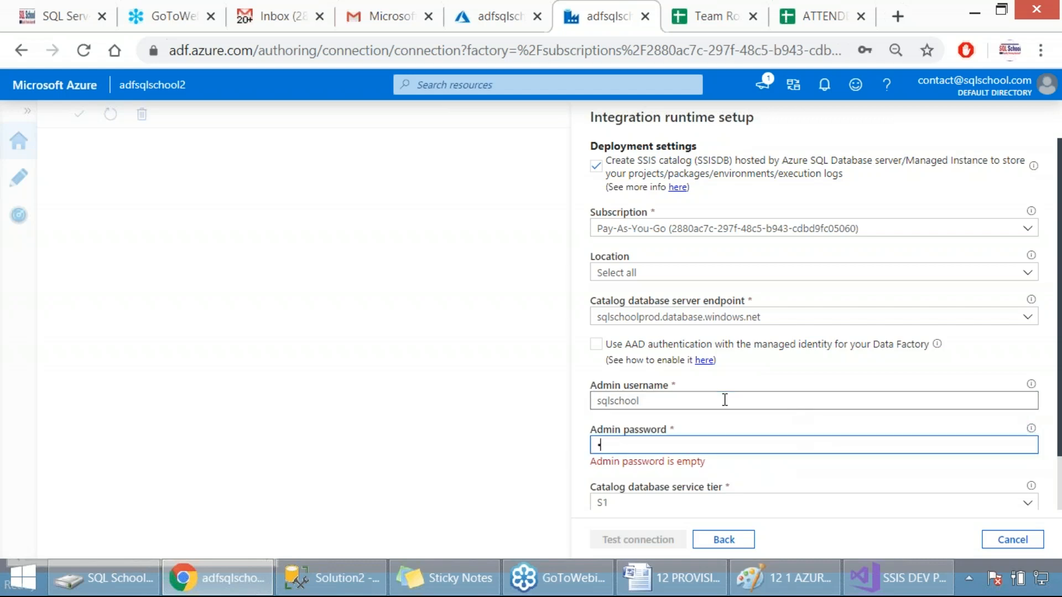
text(******)
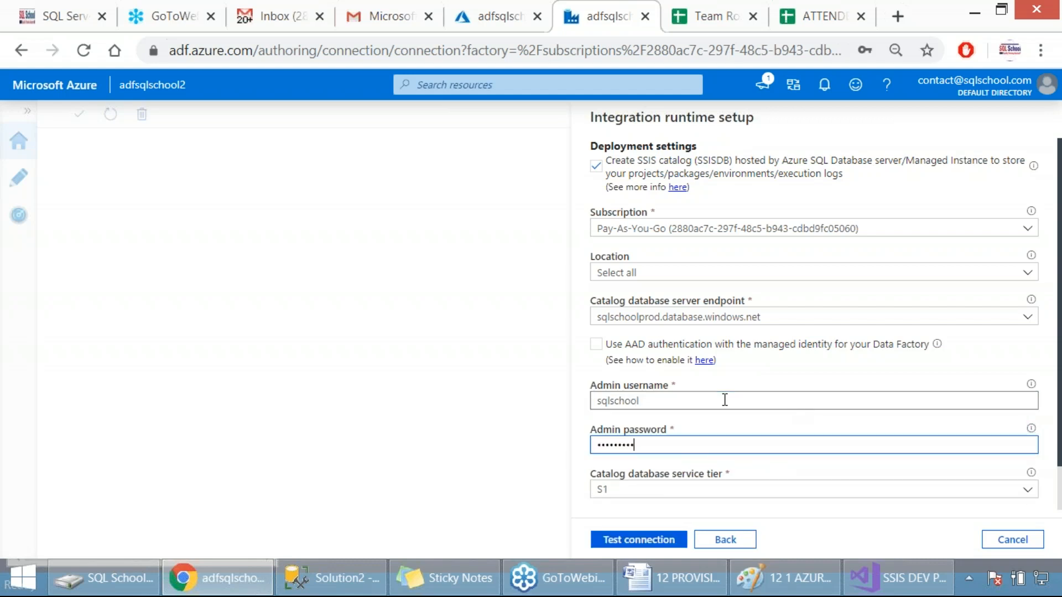
text(***)
Set the catalog database service tier to Basic and capture a screenshot of the deployment settings
scroll(724, 400, down, 1)
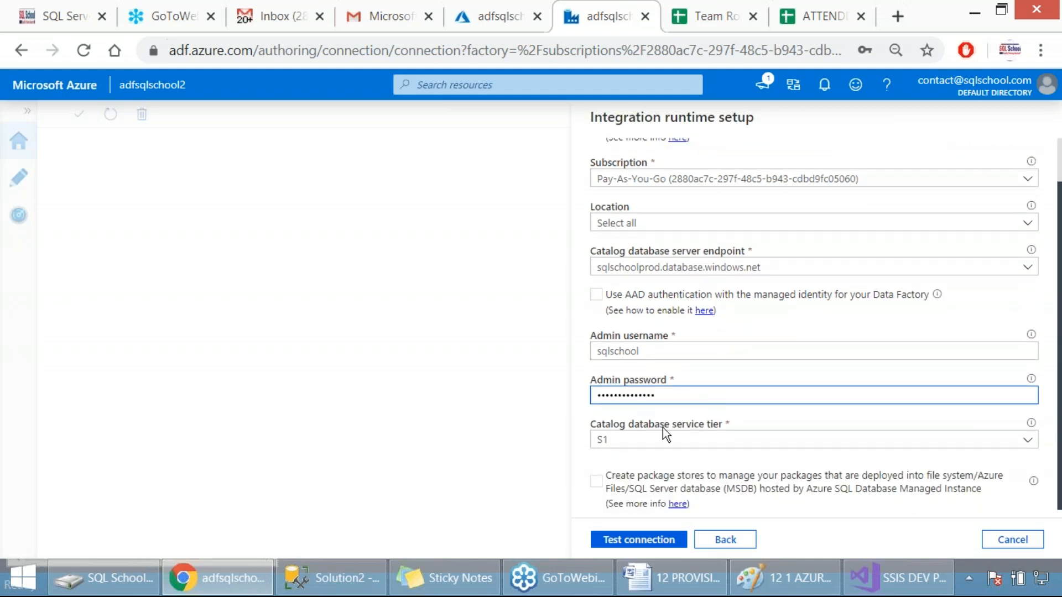
click(640, 441)
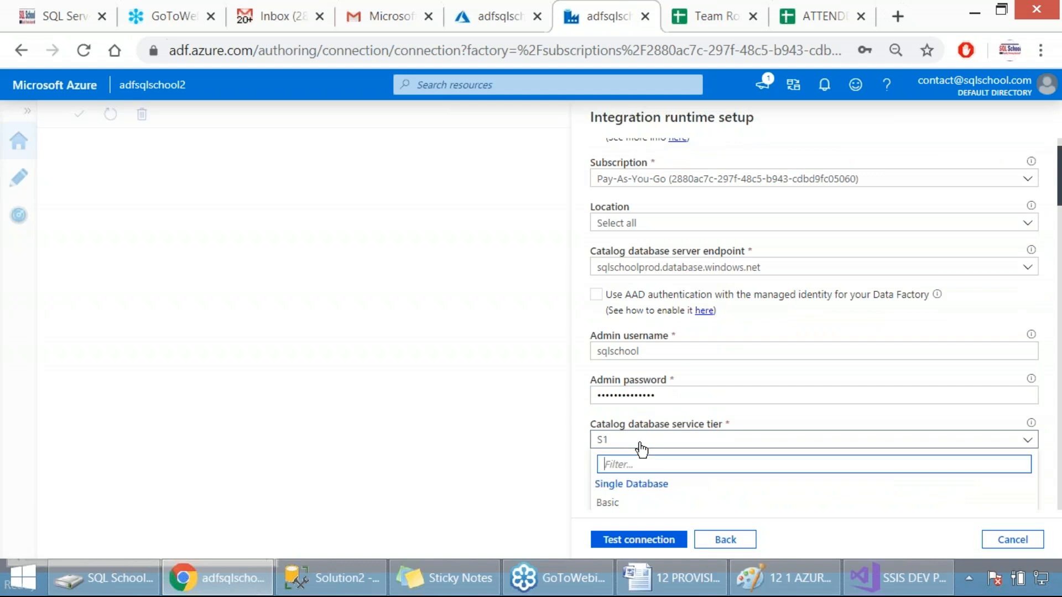
click(617, 505)
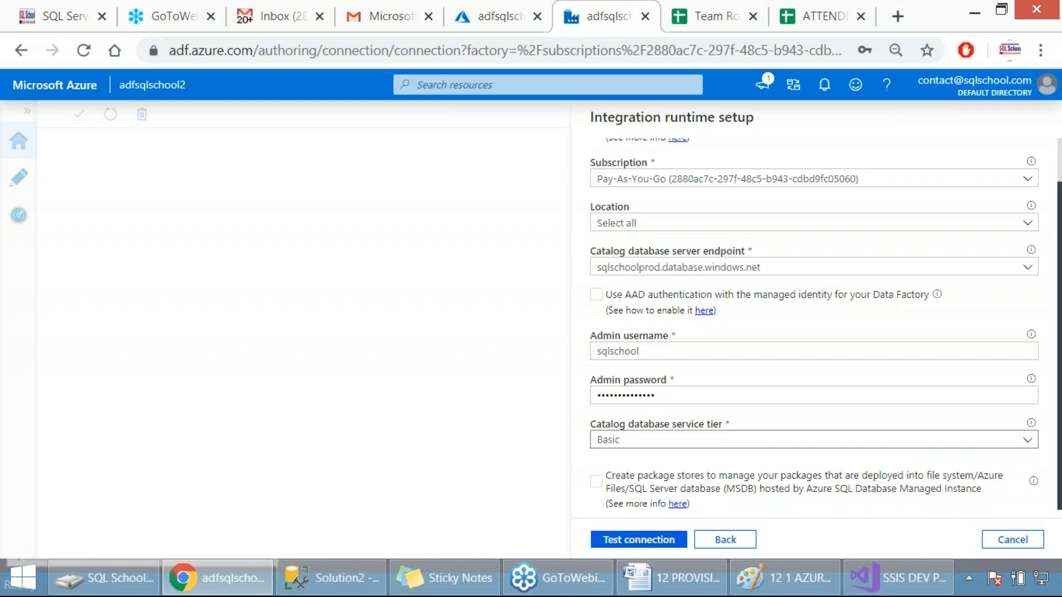
key(Print)
drag(563, 136, 922, 500)
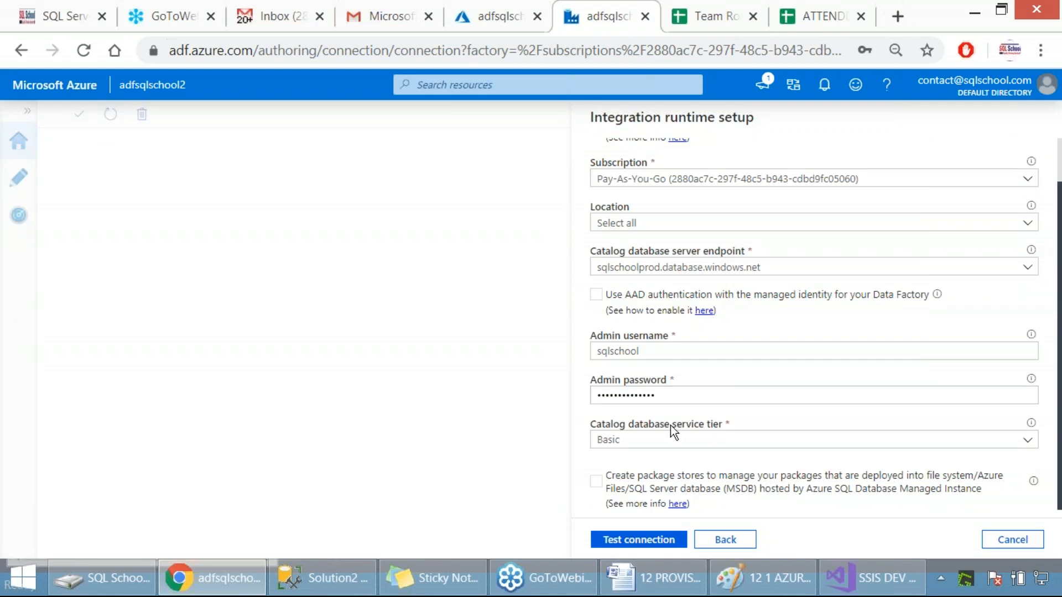
Enable package store creation to compare its description with the SSIS catalog option, and disable it again
click(596, 481)
drag(929, 475, 971, 478)
drag(629, 489, 758, 467)
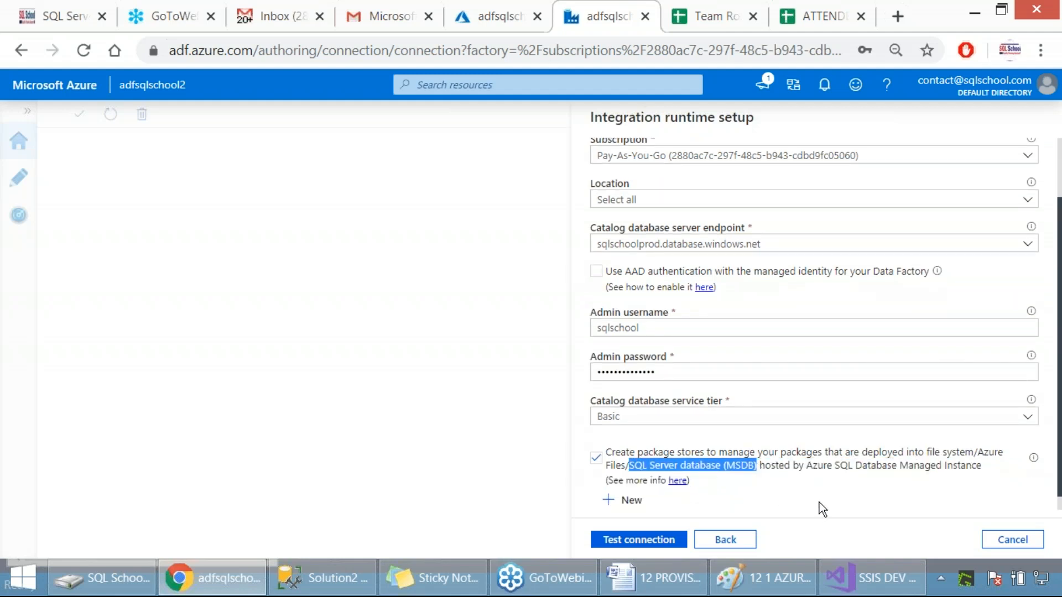
drag(626, 455, 705, 454)
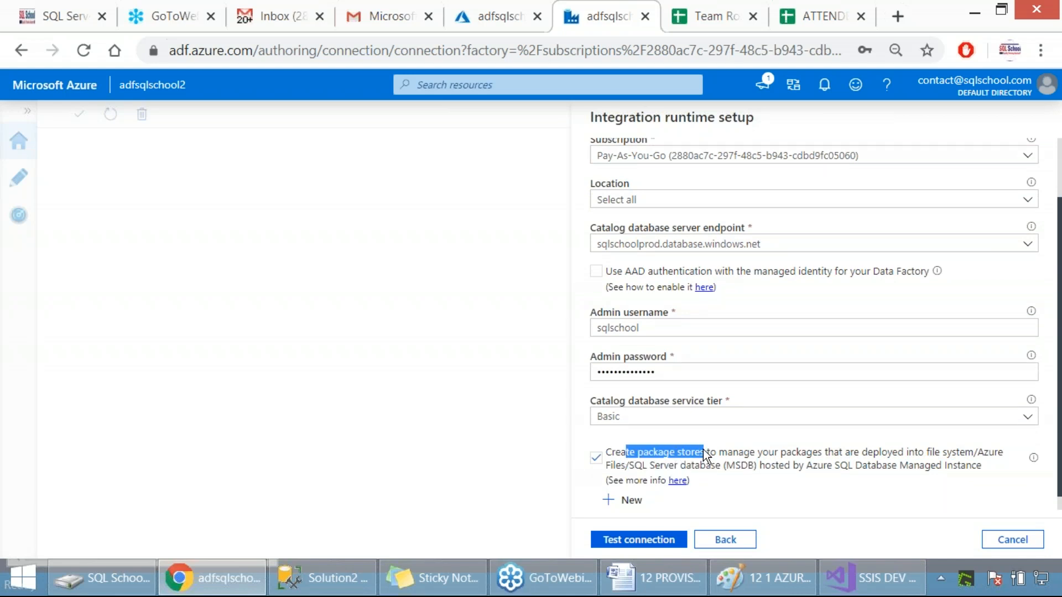
scroll(712, 442, up, 2)
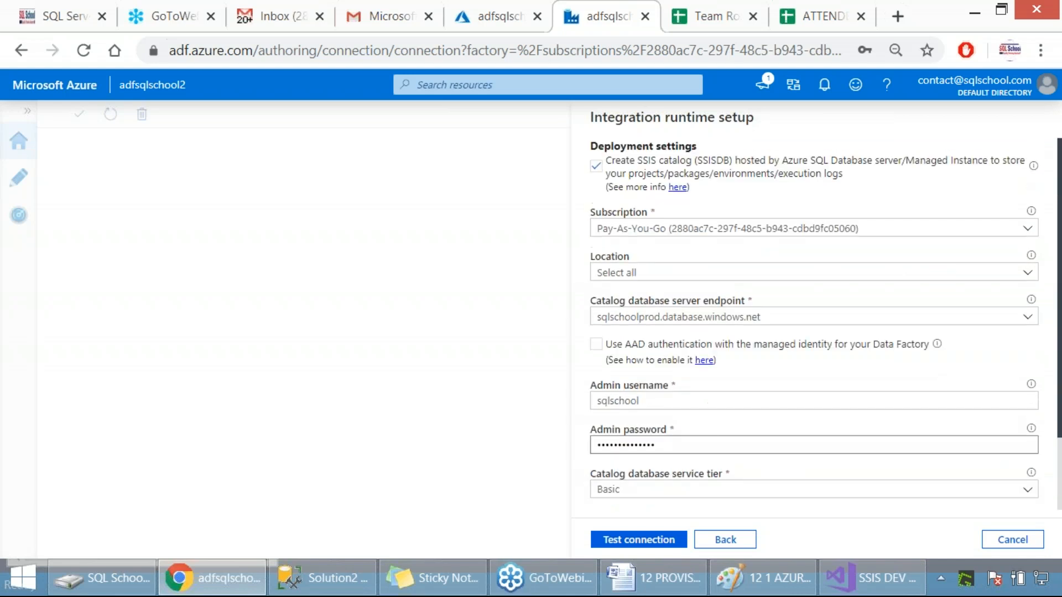
drag(638, 161, 680, 163)
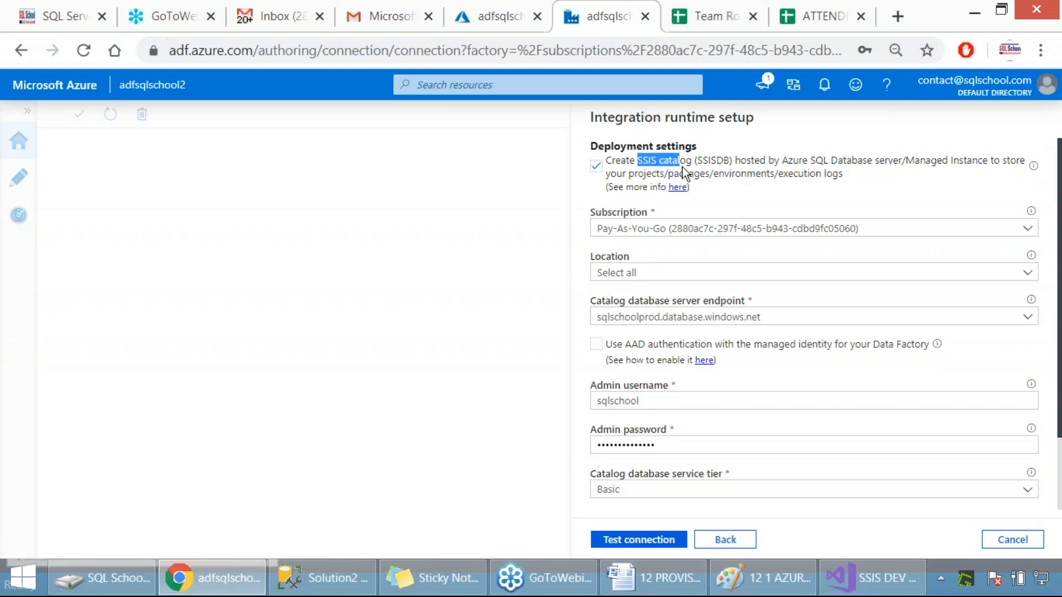
scroll(754, 303, down, 2)
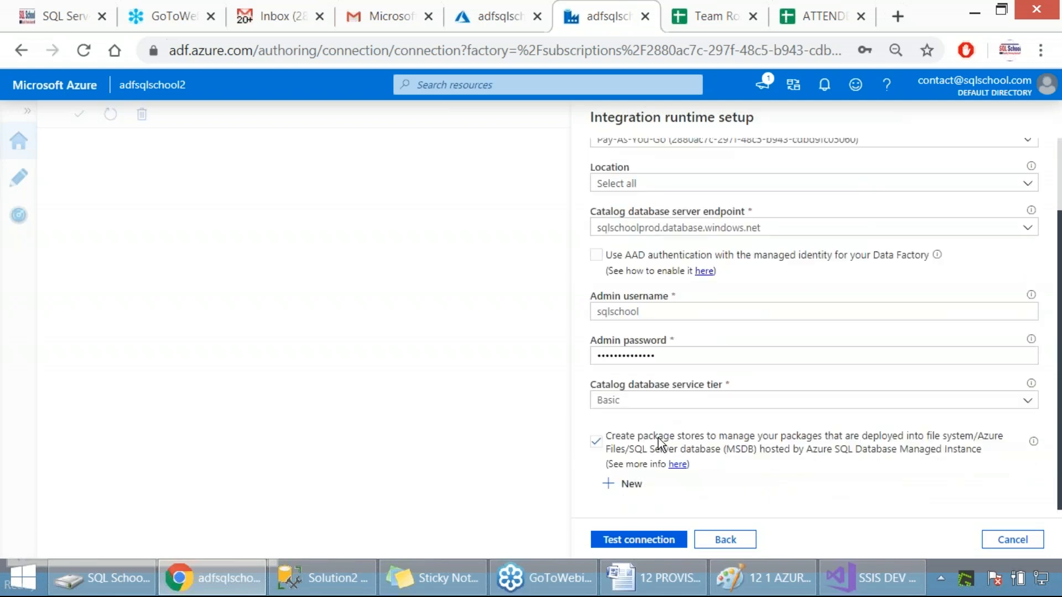
drag(647, 436, 695, 440)
click(597, 441)
Test the catalog database server connection and capture a screenshot of the deployment settings pane
click(621, 541)
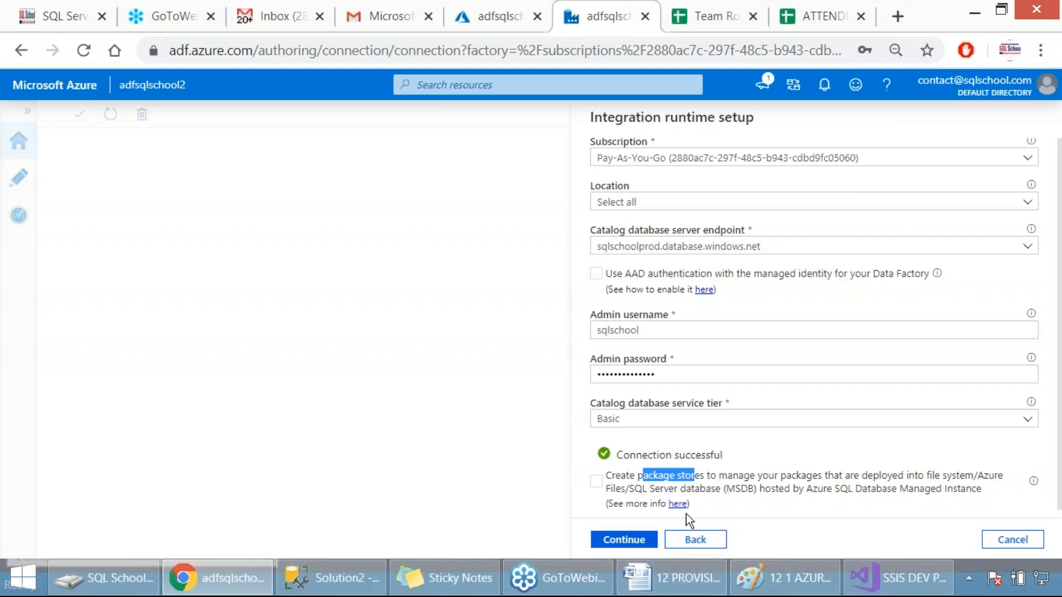
drag(545, 105, 928, 554)
Switch to the 12 PROVISION SSIS document in Word and highlight the Step 2 instructions from FROM AZURE PORTAL through CONTINUE
click(695, 580)
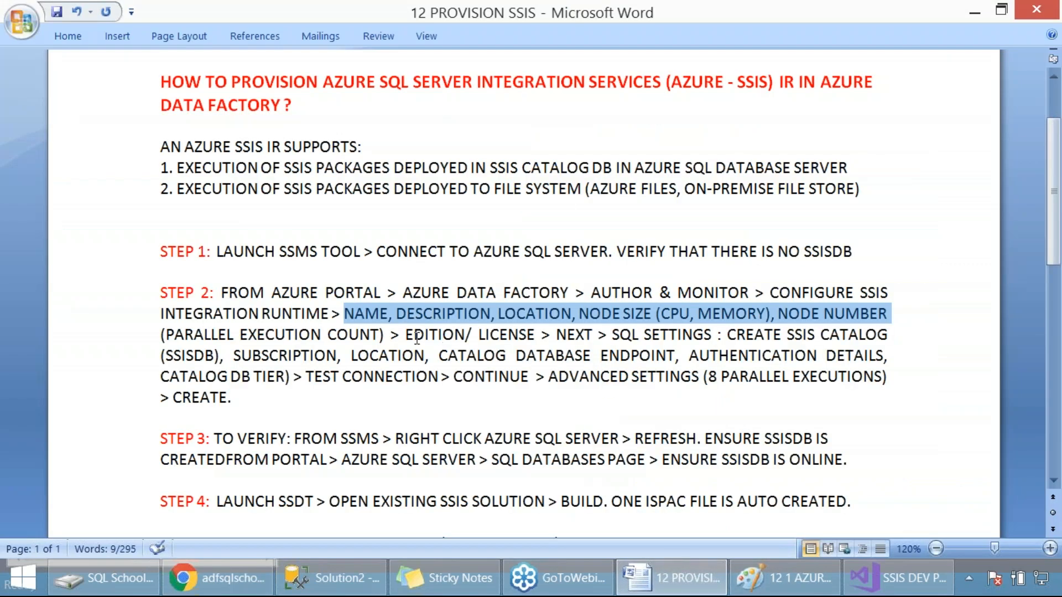
drag(237, 296, 532, 369)
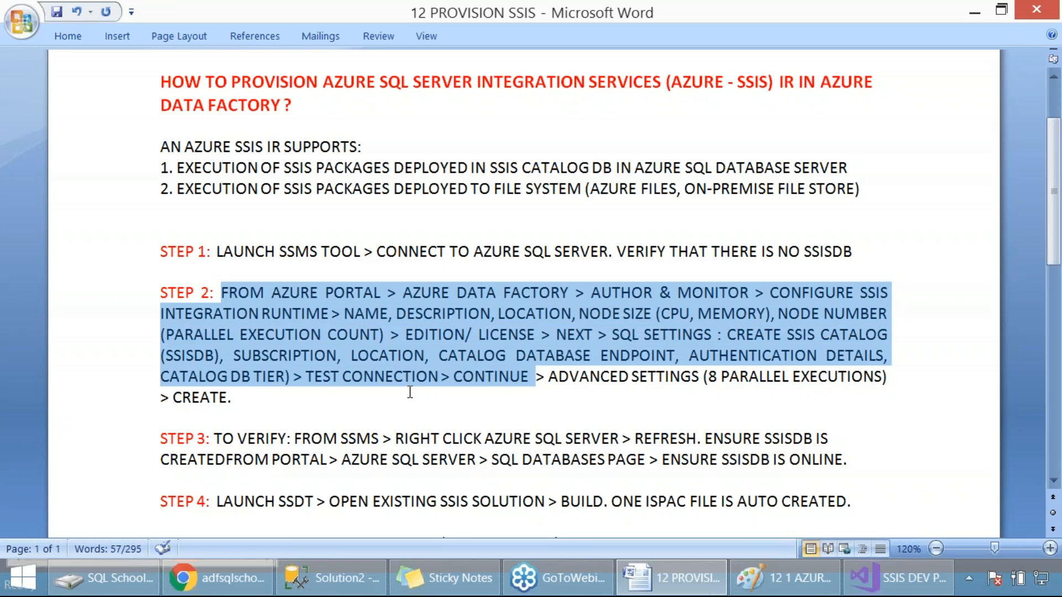
Make the words TEST CONNECTION bold in the Step 2 instructions of the Word notes
click(463, 358)
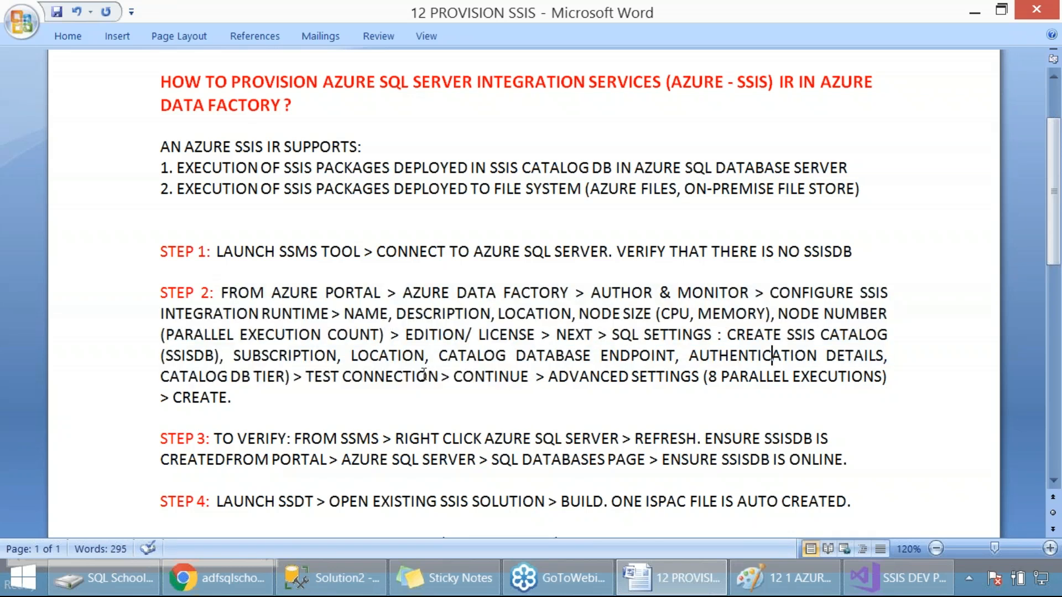
drag(307, 379, 410, 382)
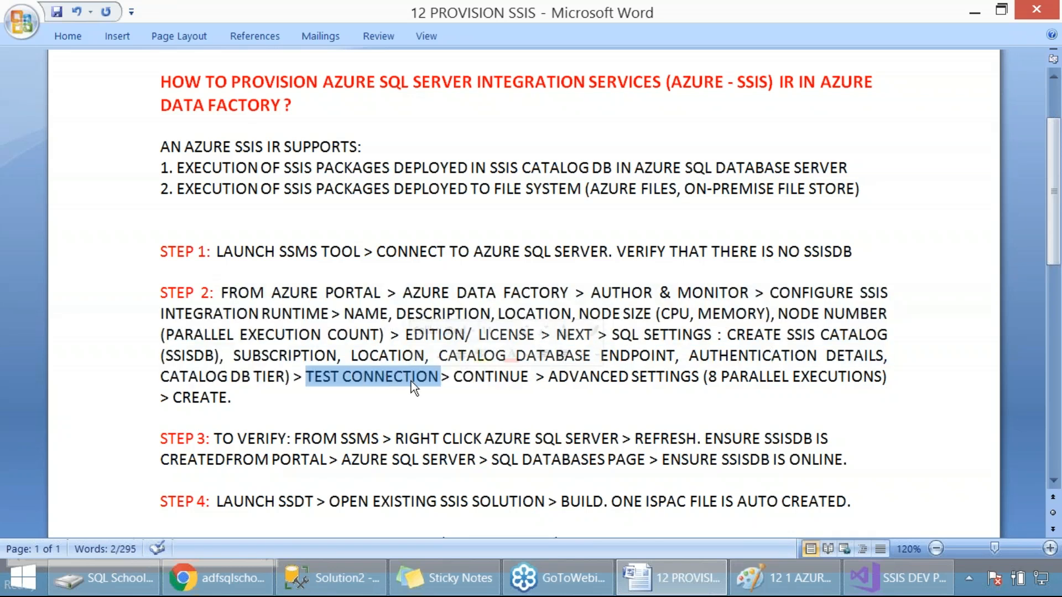
key(ctrl+b)
click(409, 403)
Switch back to Chrome, continue to the advanced settings, set maximum parallel executions per node to 4, and capture a screenshot
key(alt+Tab)
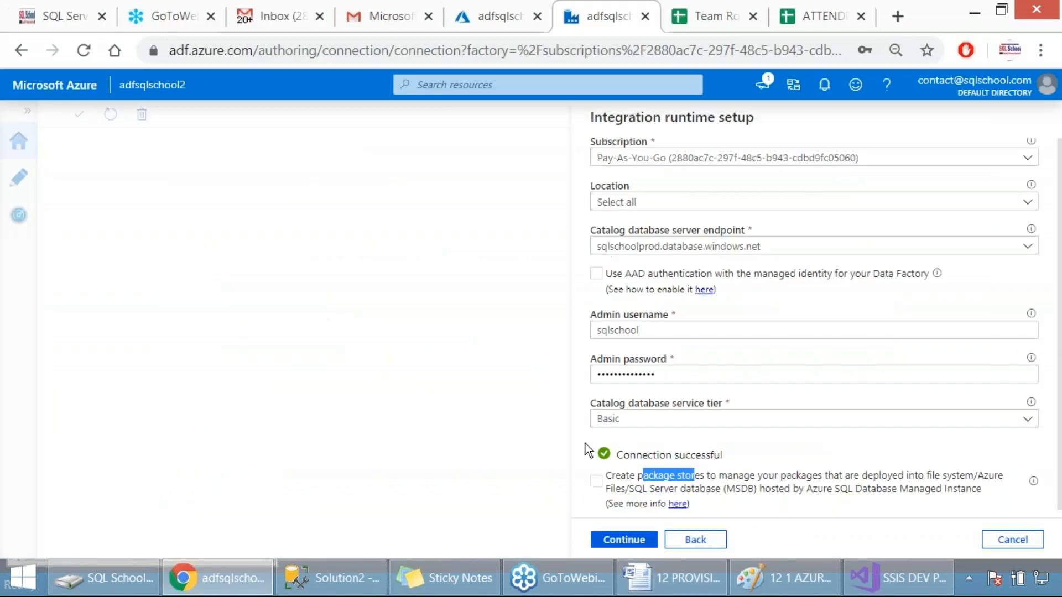
click(613, 535)
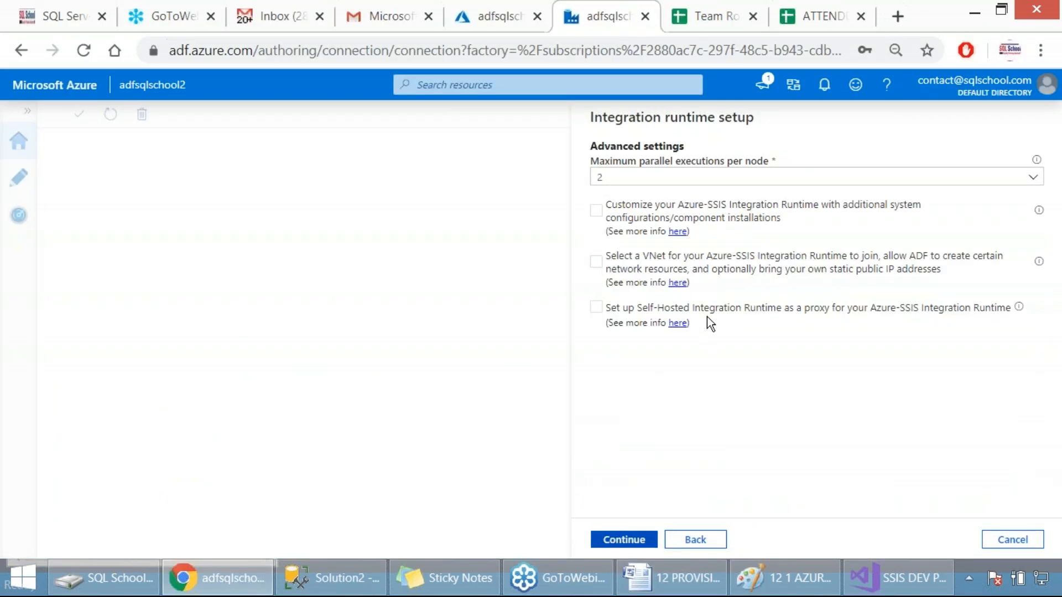
click(631, 184)
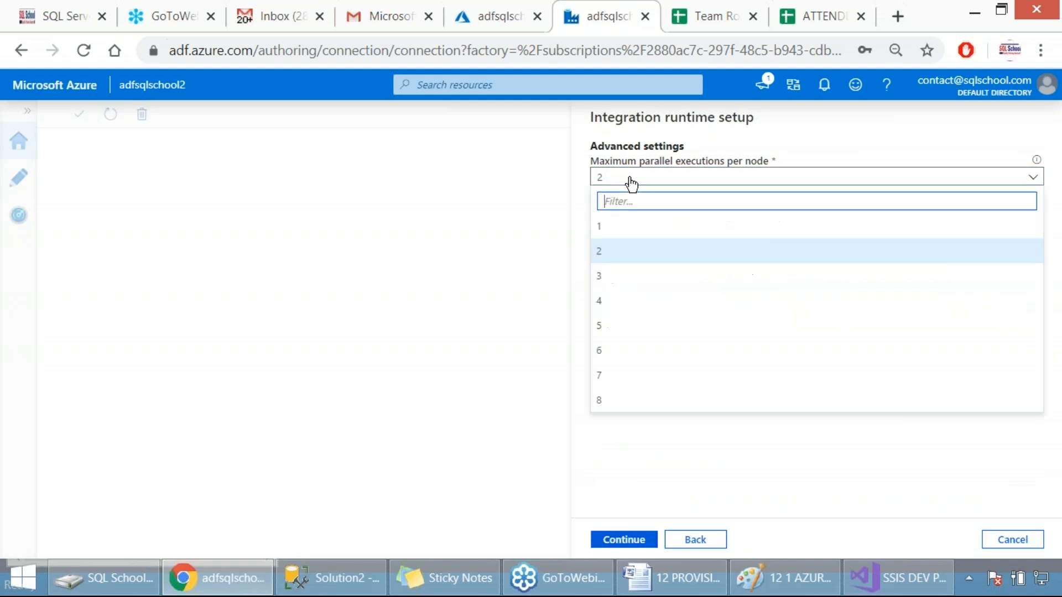
click(638, 263)
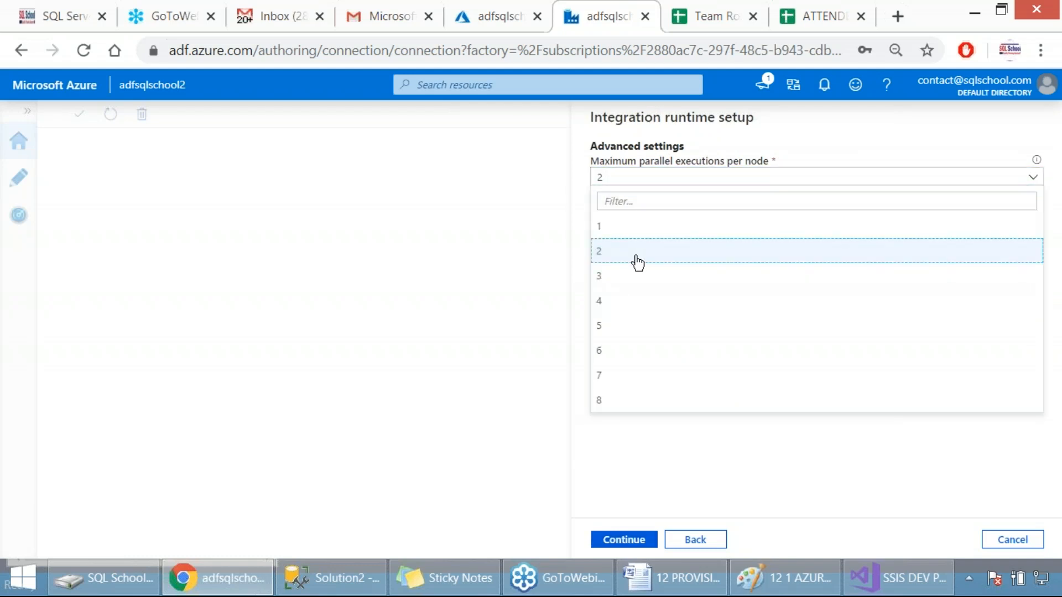
click(604, 302)
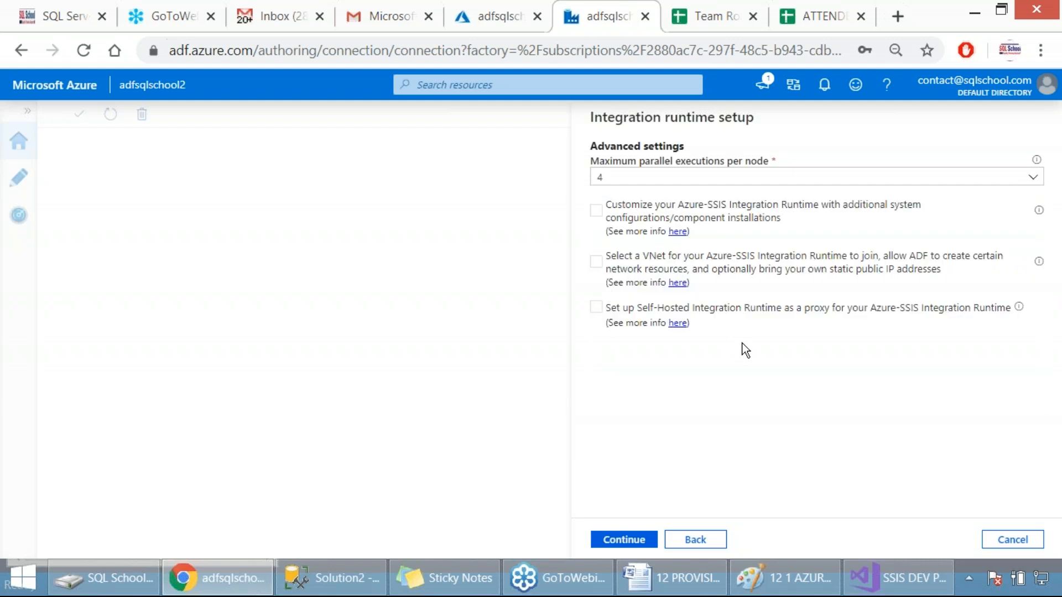
key(Print)
drag(572, 105, 993, 391)
Enable customization with additional system configurations to inspect the custom setup container SAS URI field, and disable it again
click(596, 211)
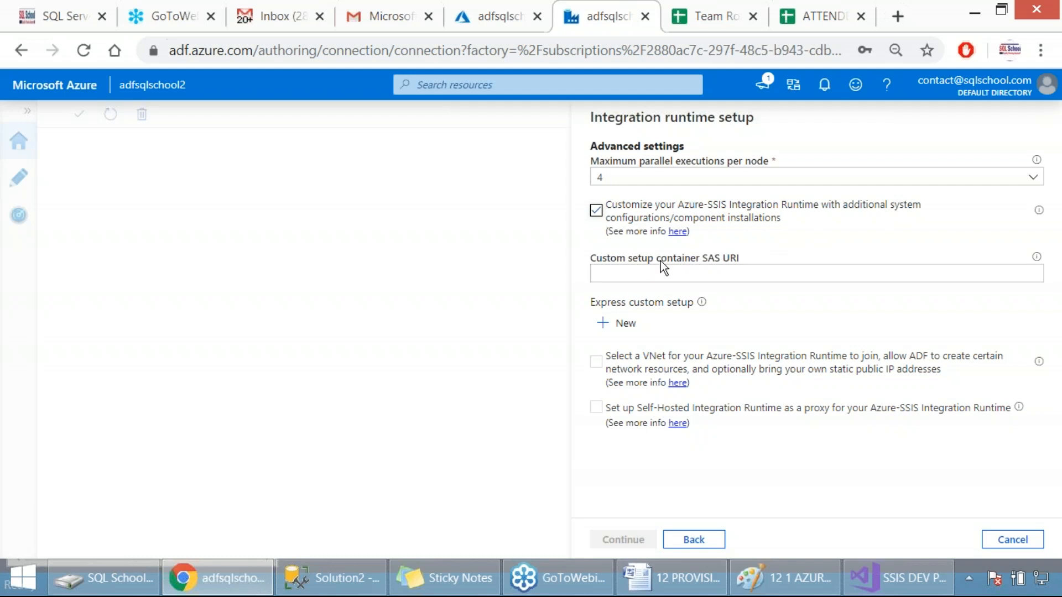
click(612, 275)
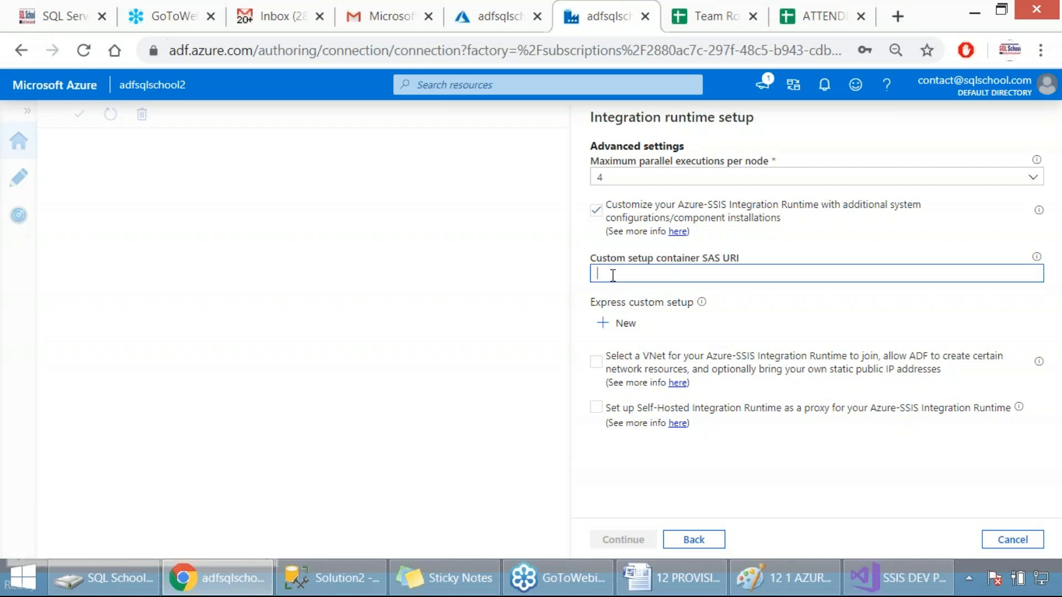
click(1034, 43)
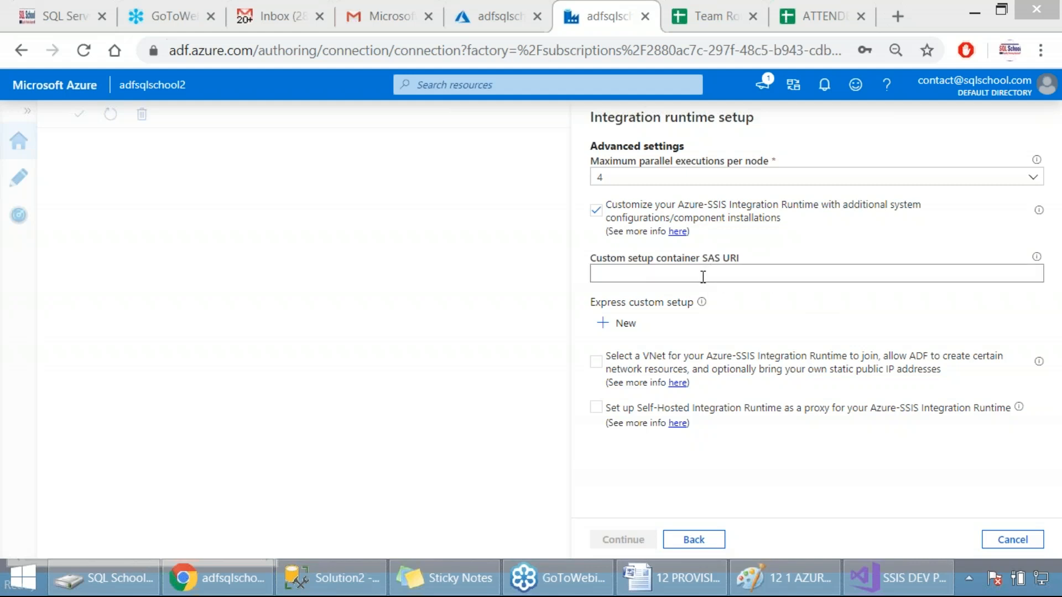
click(596, 215)
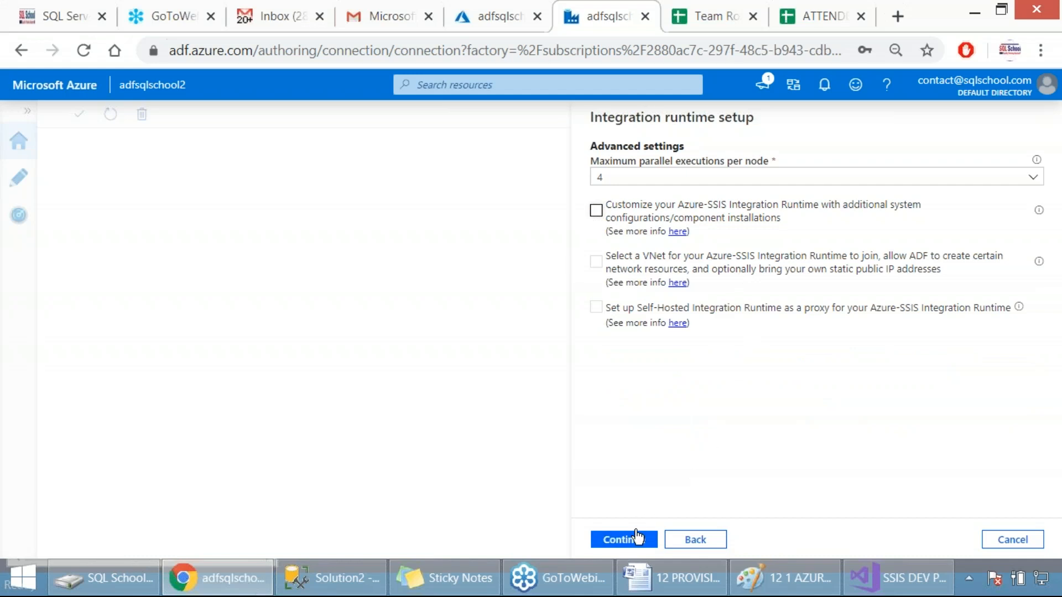
Capture a screenshot of the advanced settings and continue to the integration runtime summary
key(Print)
drag(559, 87, 848, 550)
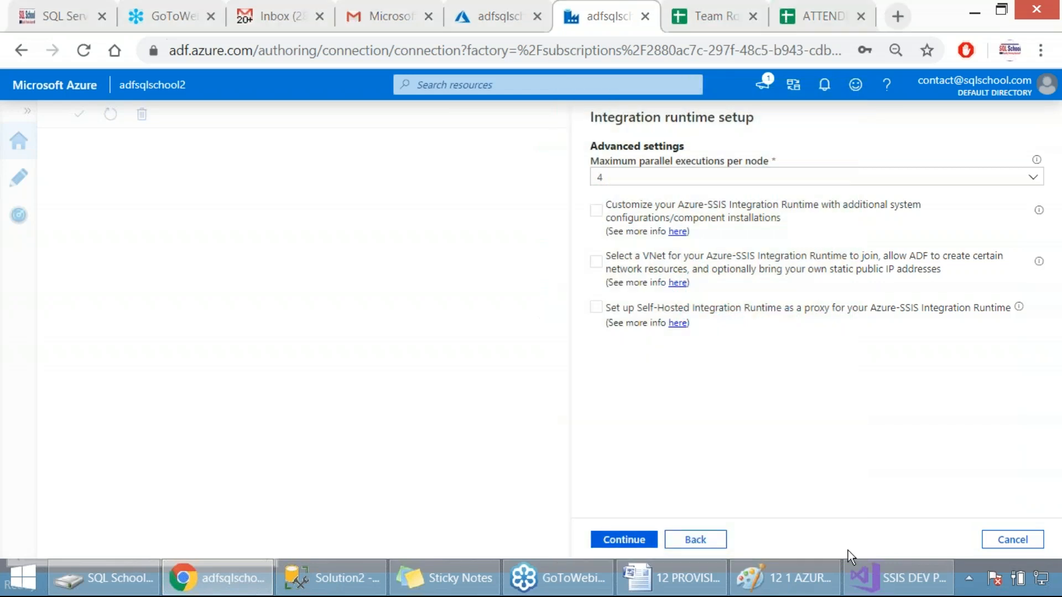
click(634, 541)
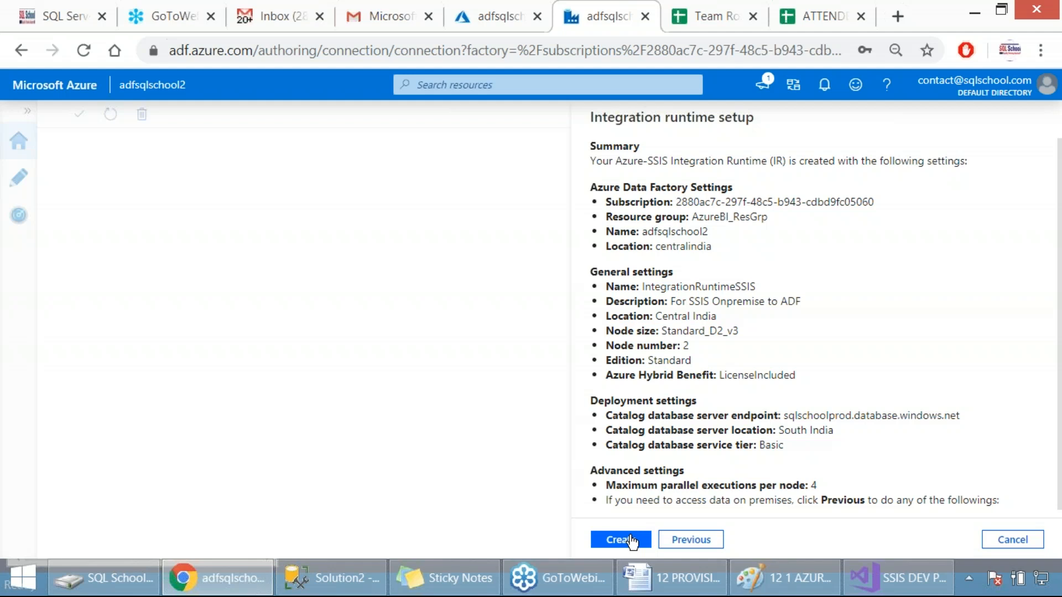
Review the summary's data factory settings, general settings, maximum parallel executions and estimated hourly cost by highlighting them
mouse_move(785, 578)
drag(599, 206, 747, 251)
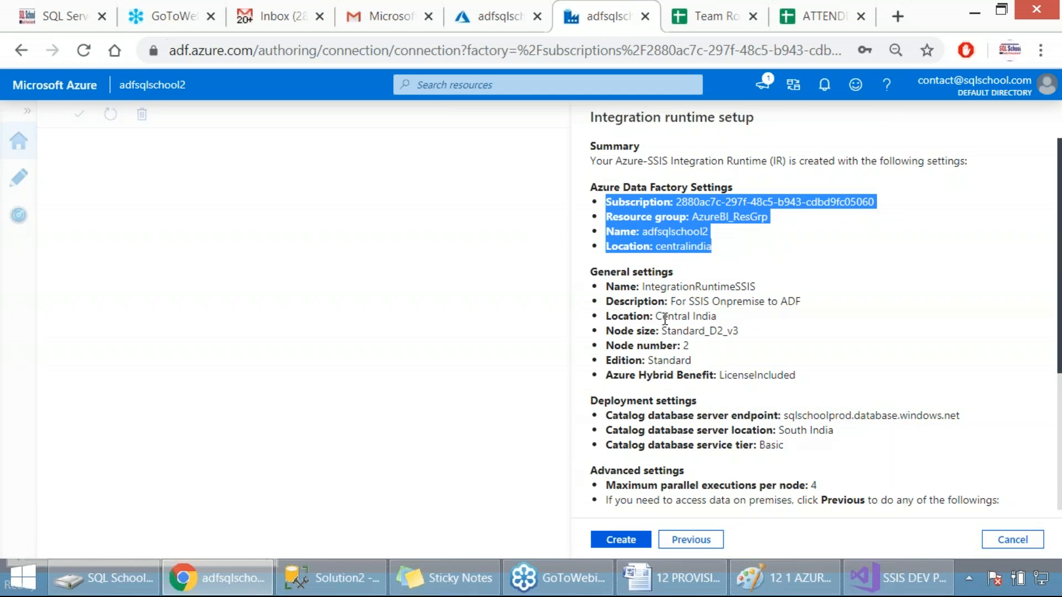
click(600, 284)
drag(602, 283, 744, 376)
scroll(745, 399, down, 3)
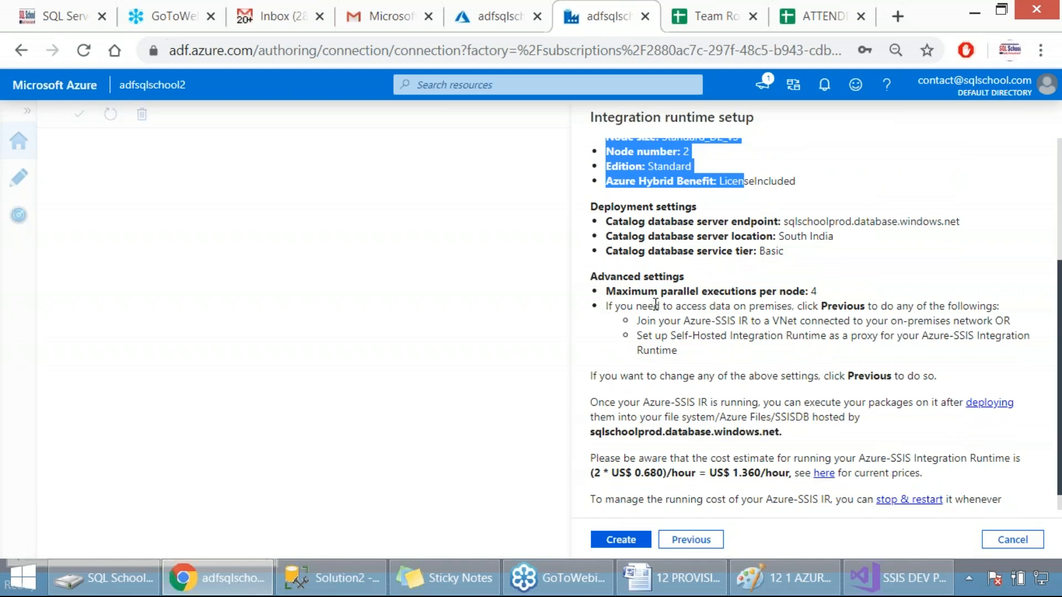
drag(658, 291, 822, 293)
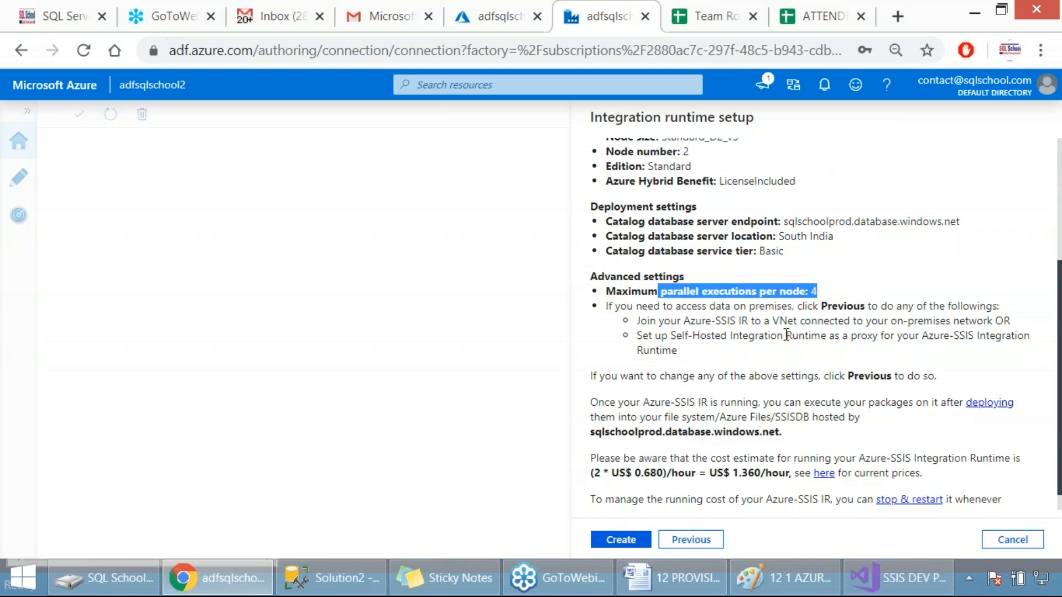
click(733, 475)
drag(733, 474, 778, 474)
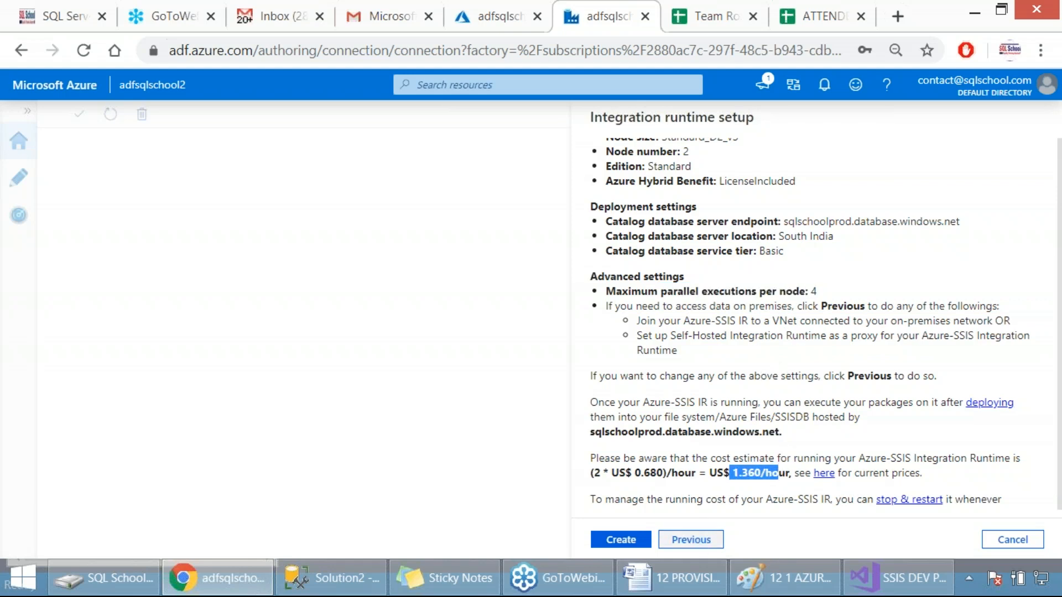
Create the Azure-SSIS integration runtime and capture screenshots of the summary and the startup notification
click(624, 544)
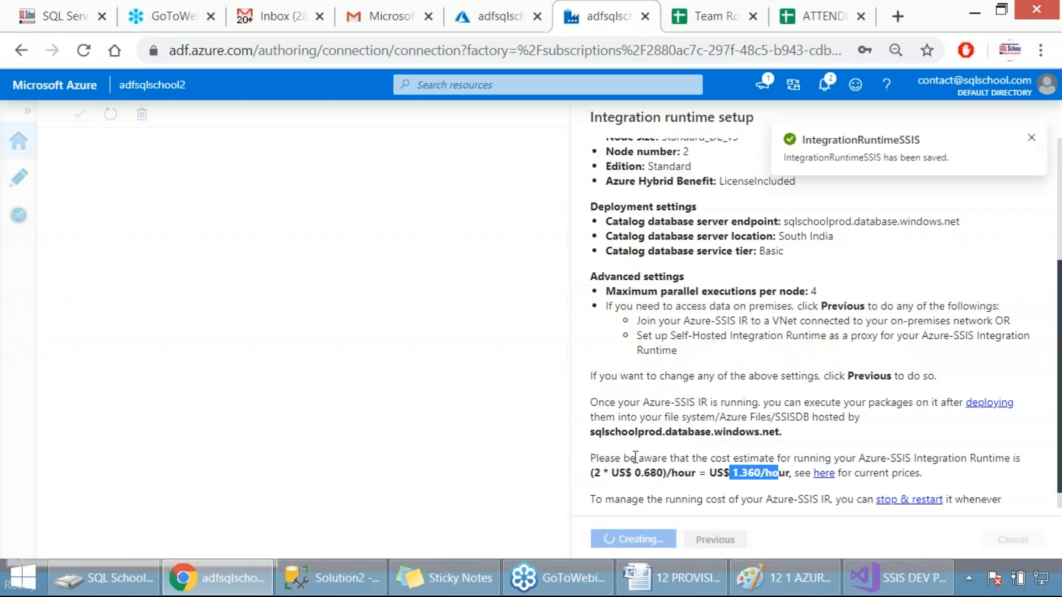
key(Print)
drag(580, 95, 1003, 545)
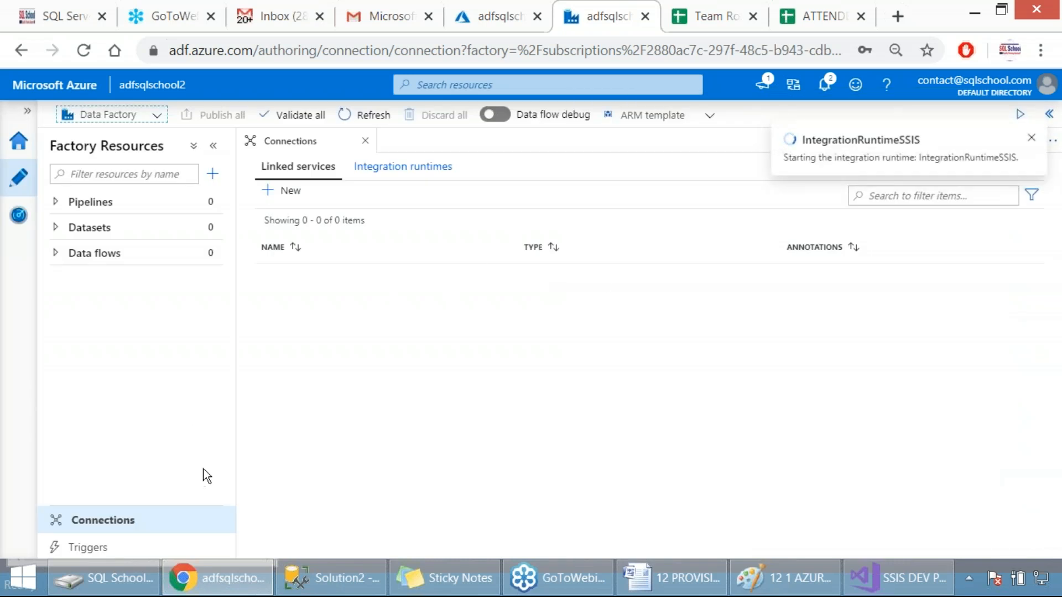
key(Print)
drag(675, 104, 1016, 285)
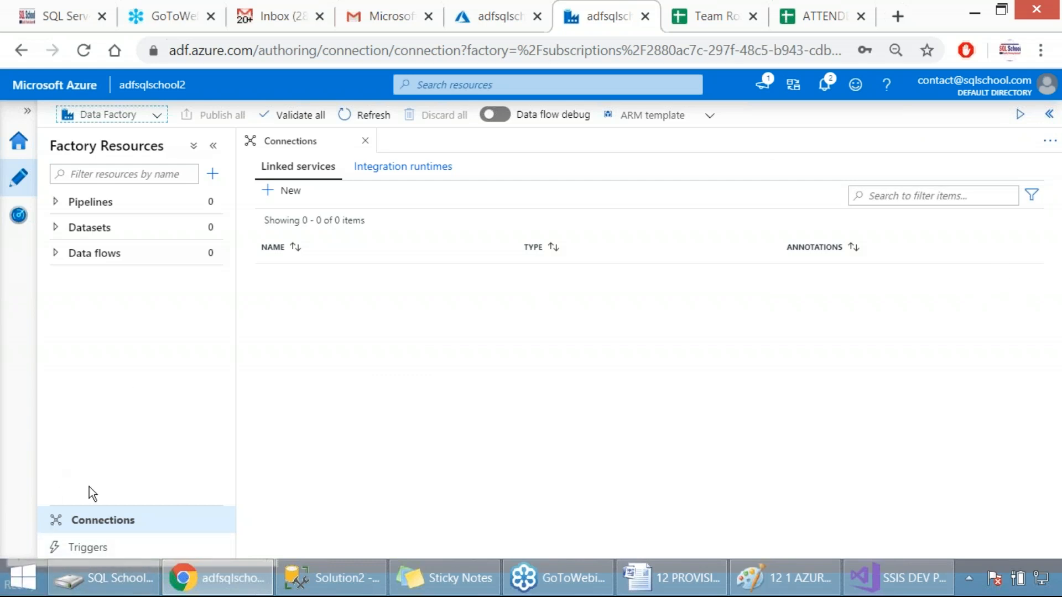
Start a new runtime setup from the integration runtimes list and capture a screenshot with the Azure-SSIS type selected
click(376, 170)
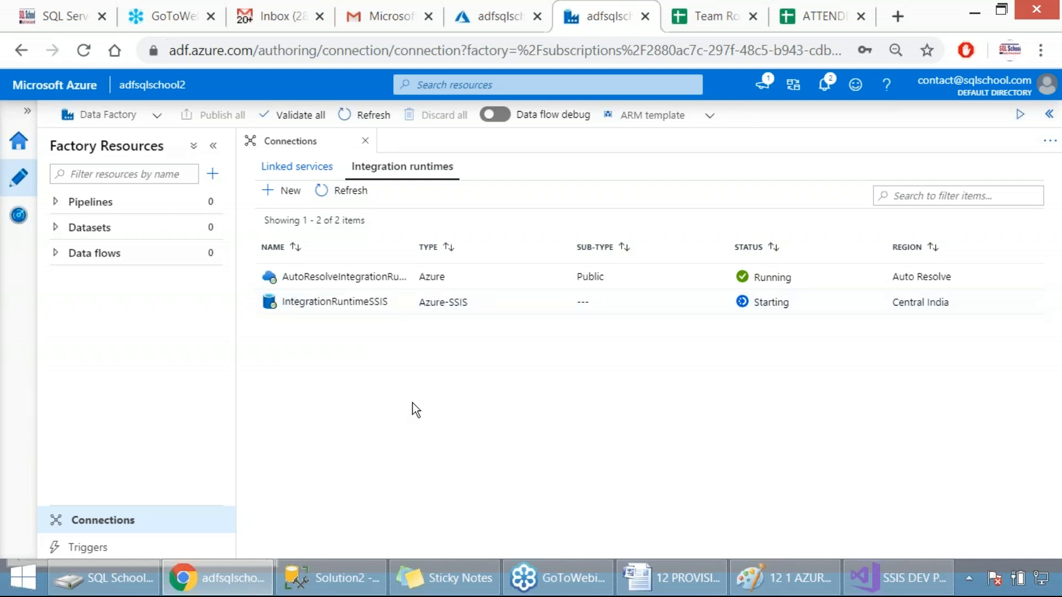
mouse_move(341, 298)
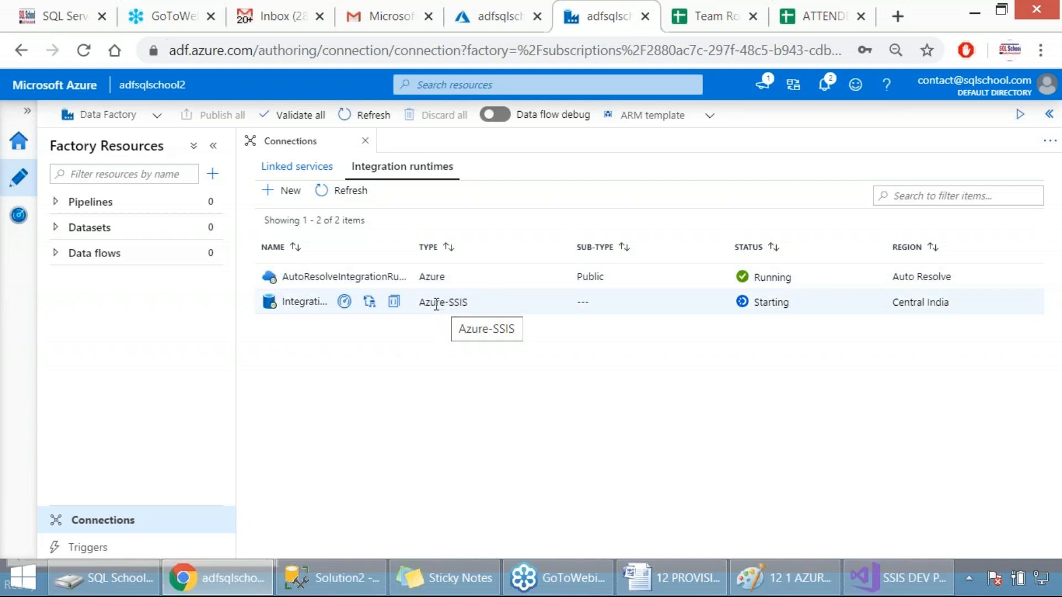
click(292, 200)
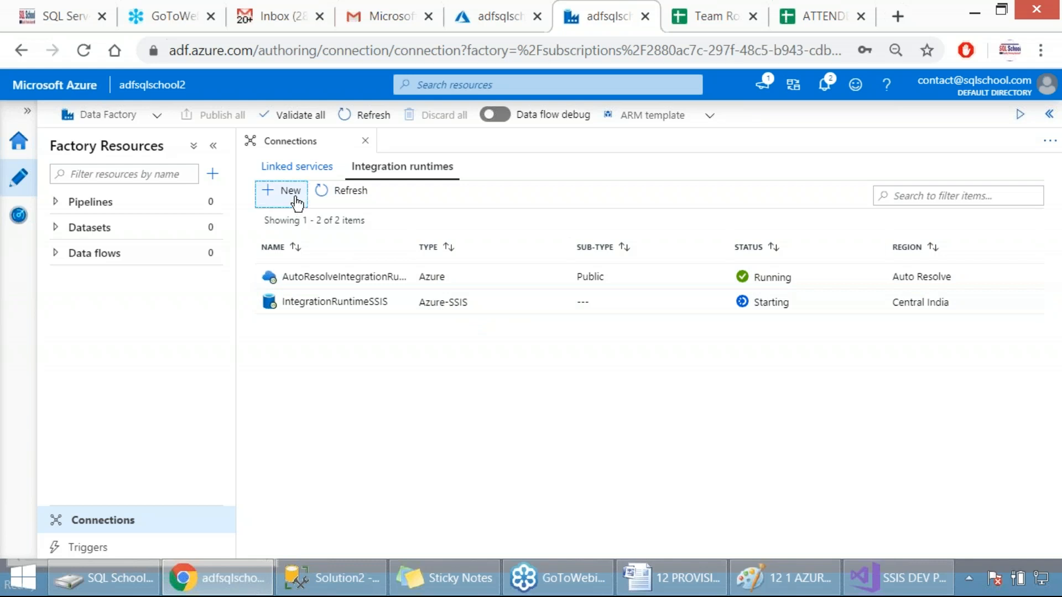
click(682, 314)
key(Print)
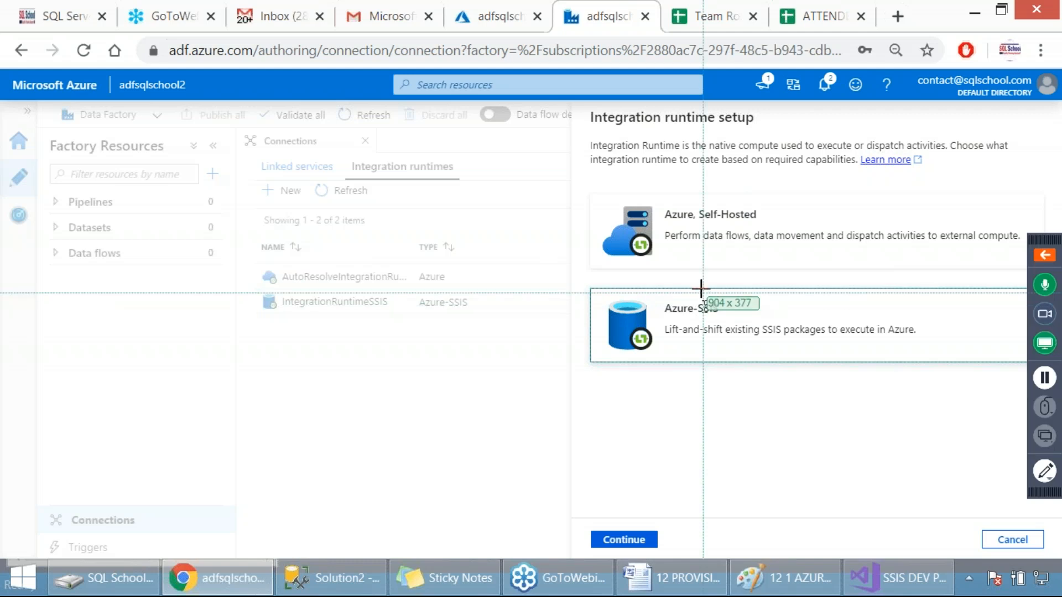
drag(537, 100, 941, 423)
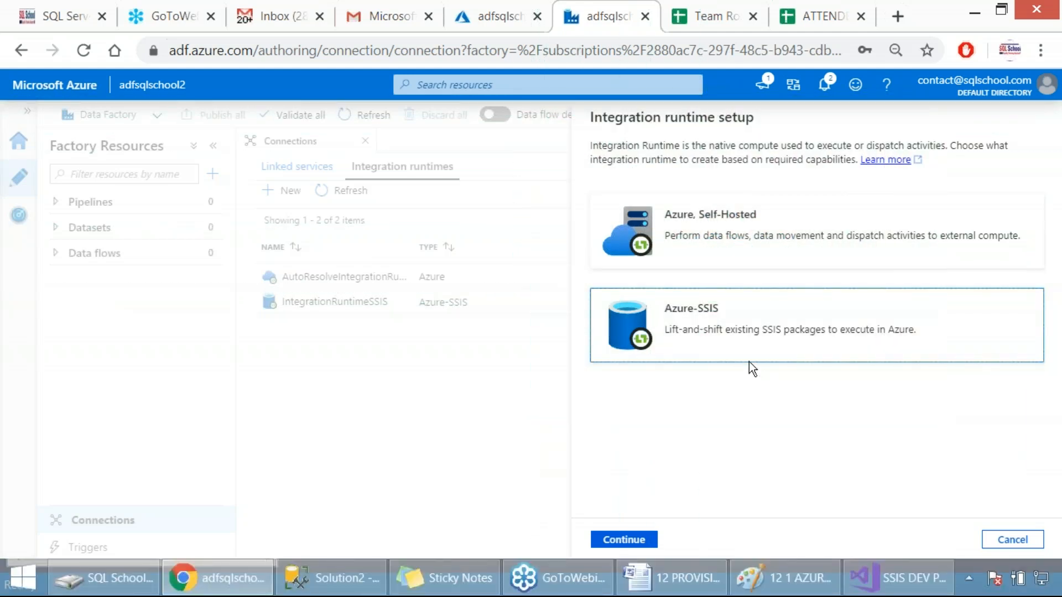
Choose the Azure, Self-Hosted type, capture a screenshot of it, and continue with the Self-Hosted network environment
click(695, 244)
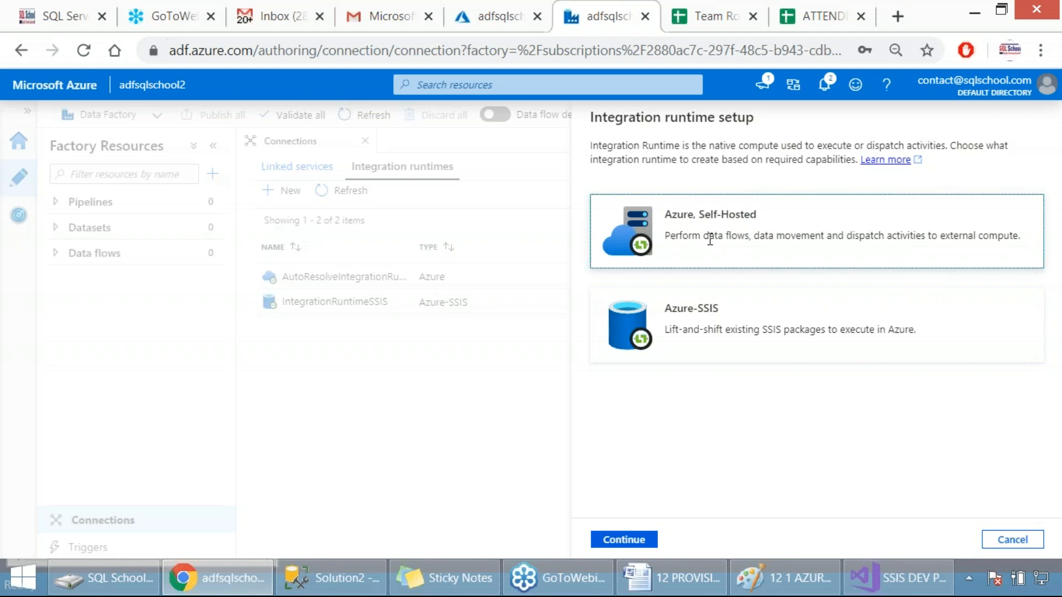
key(Print)
drag(559, 92, 1009, 469)
click(631, 541)
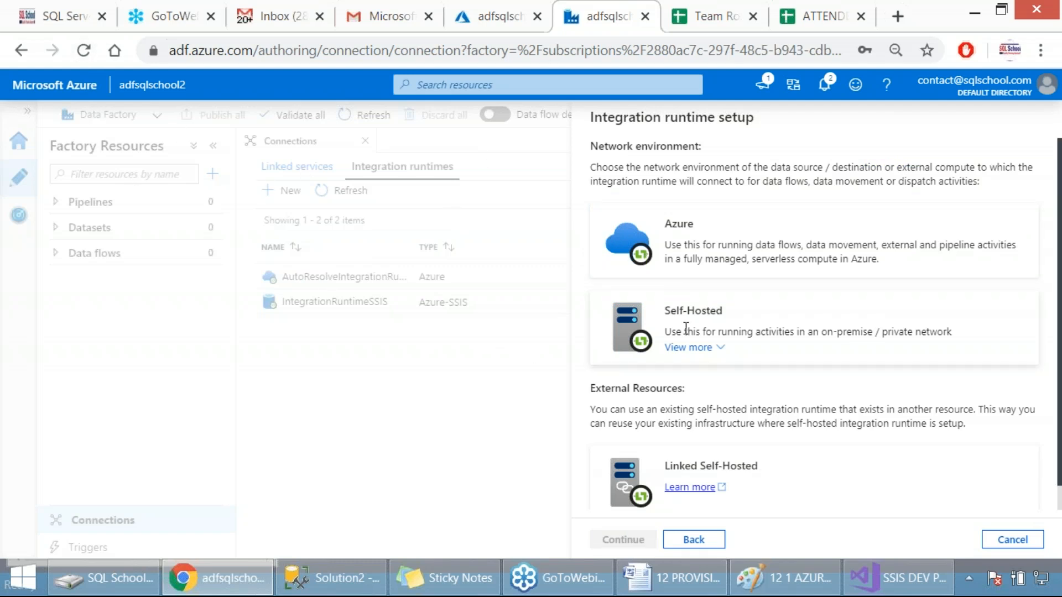
click(696, 308)
click(623, 540)
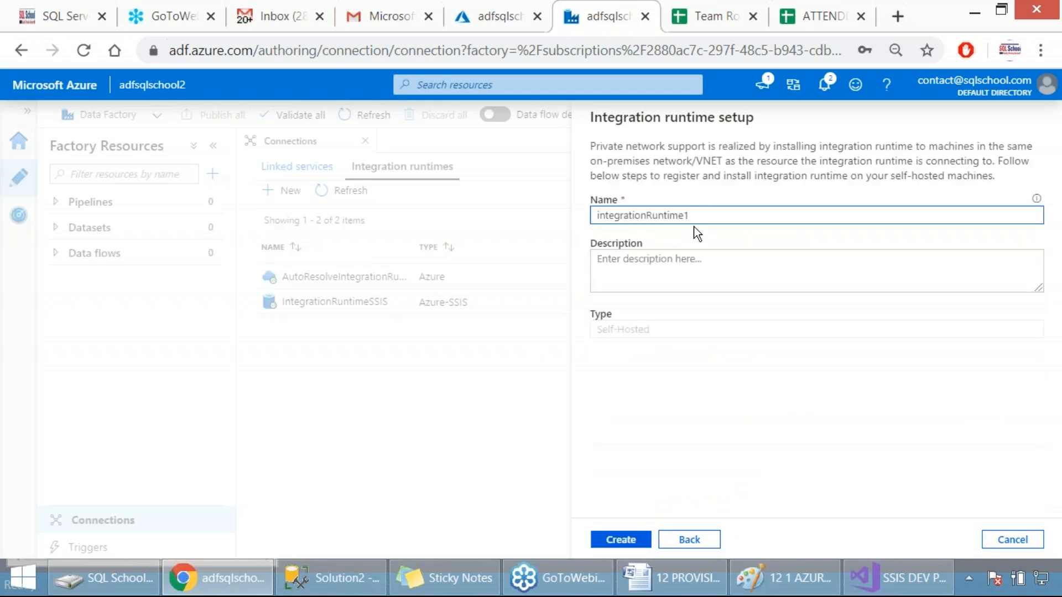
Name the self-hosted integration runtime IntegrationRuntimeSHForOnPremise
drag(690, 215, 590, 216)
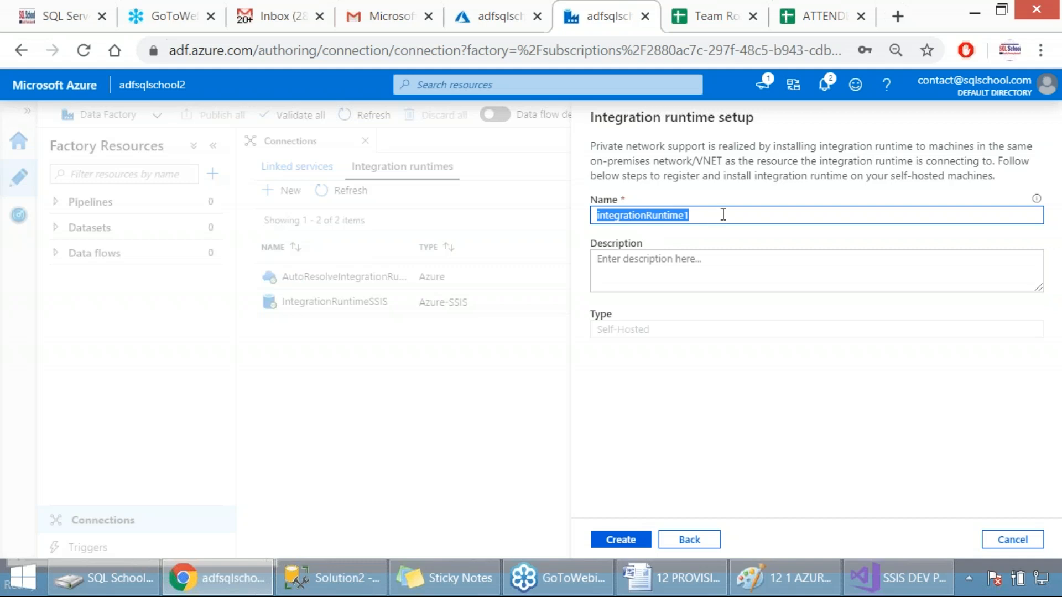
text(Integration)
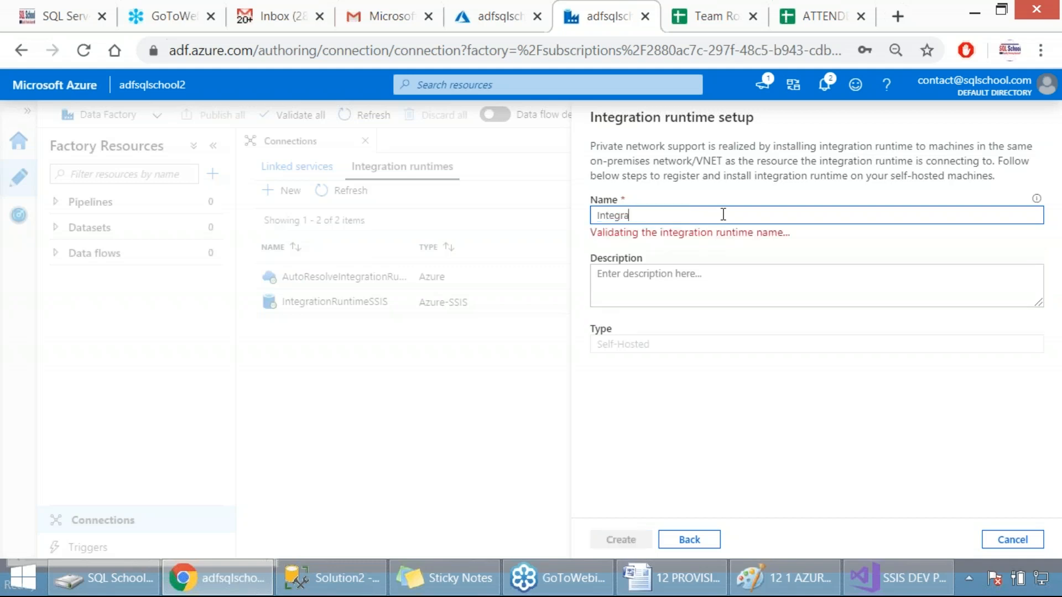
text(timeS)
text(H)
text(ForOnlineP)
key(BackSpace)
key(BackSpace)
key(BackSpace)
key(BackSpace)
key(BackSpace)
text(Premise)
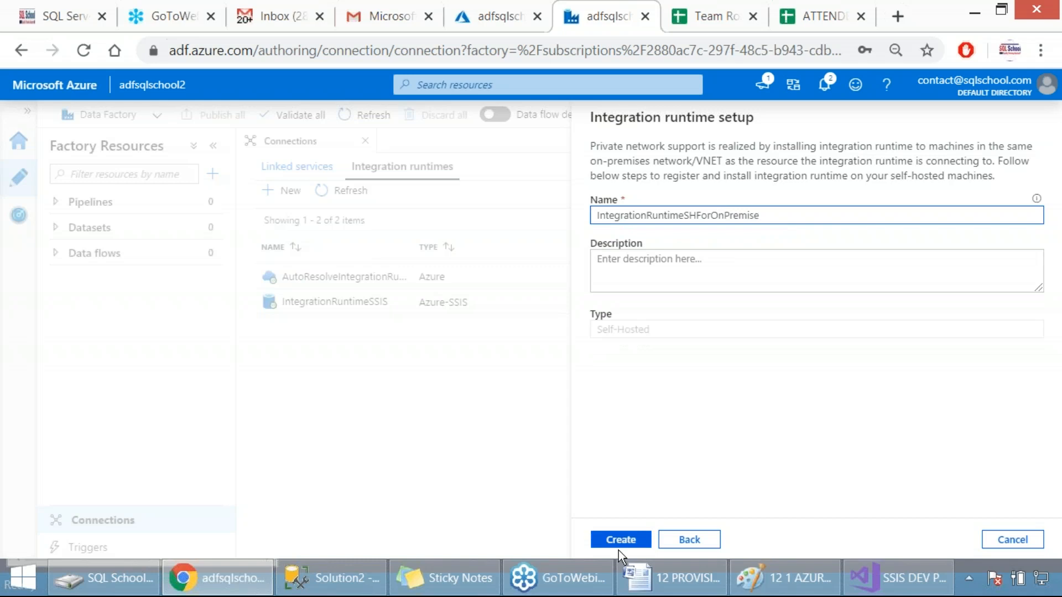
Capture a screenshot of the self-hosted runtime settings and create the runtime
key(Print)
drag(495, 98, 833, 561)
click(601, 542)
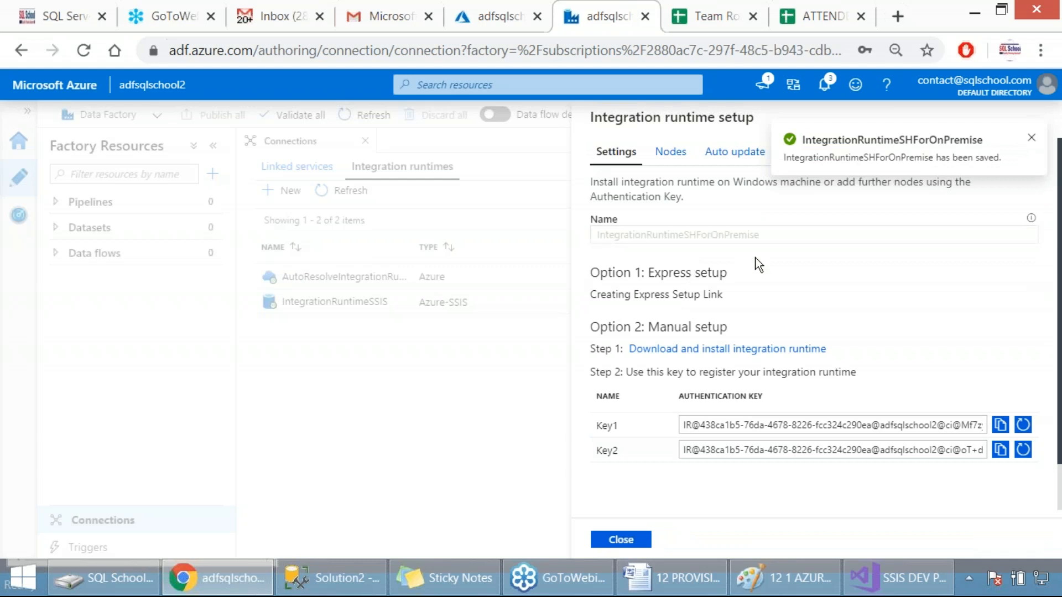
Copy the Key1 authentication key of the new runtime and open the Microsoft Integration Runtime Configuration Manager
click(1001, 426)
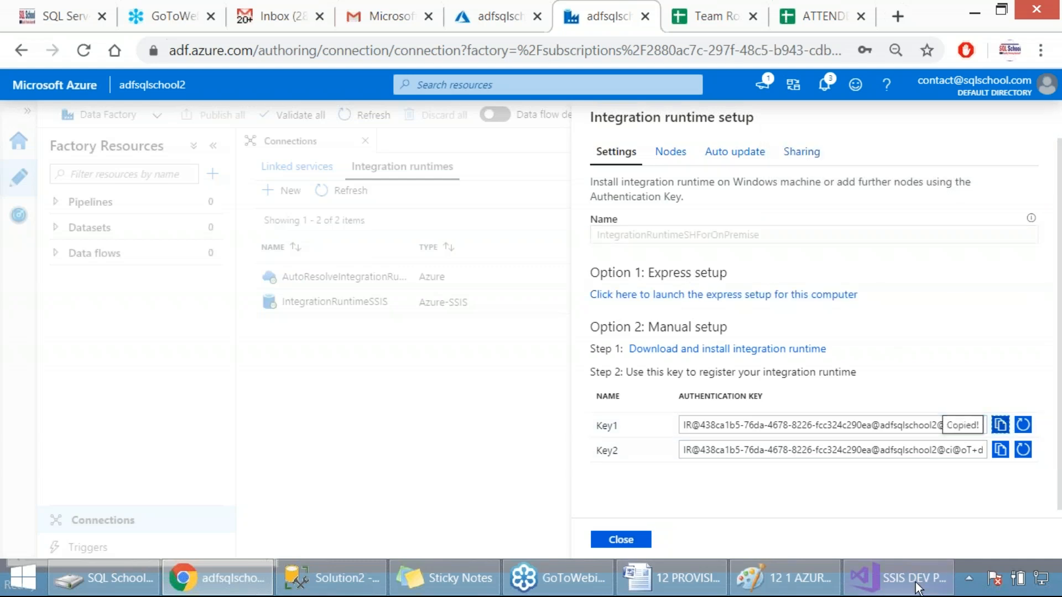
click(969, 578)
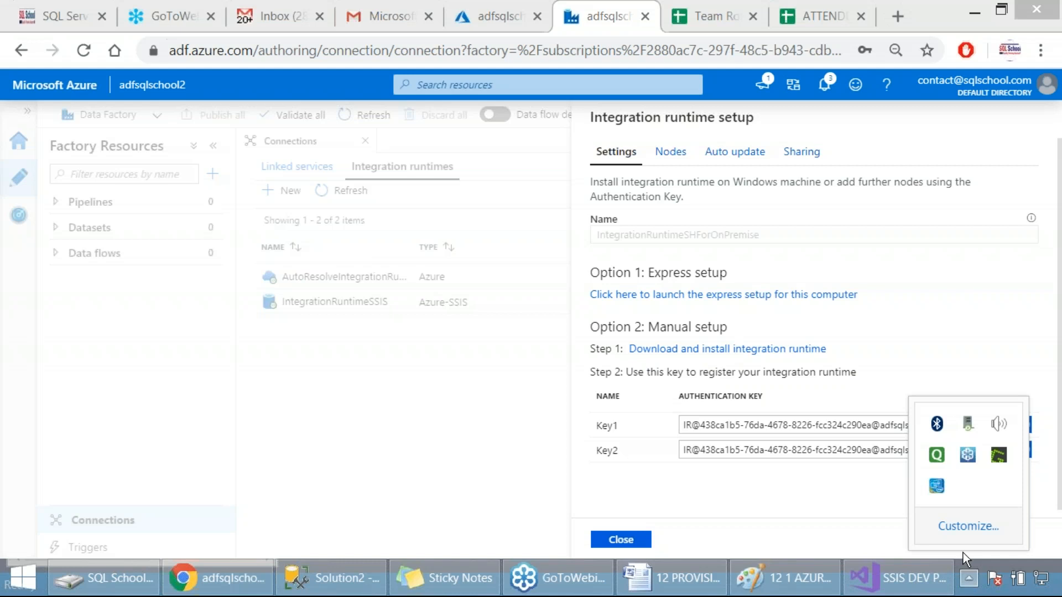
right_click(967, 422)
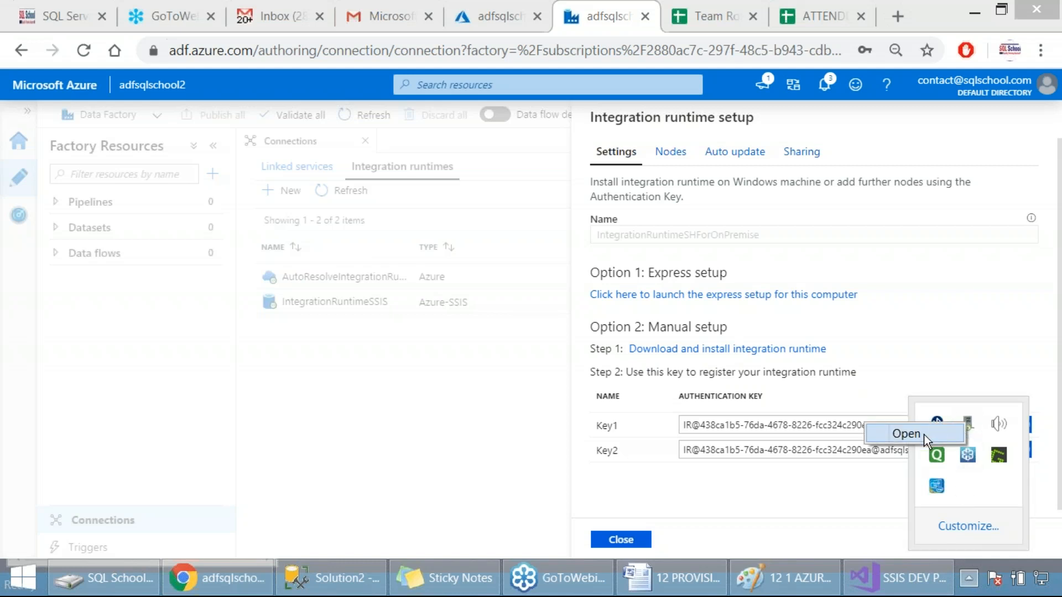
click(907, 432)
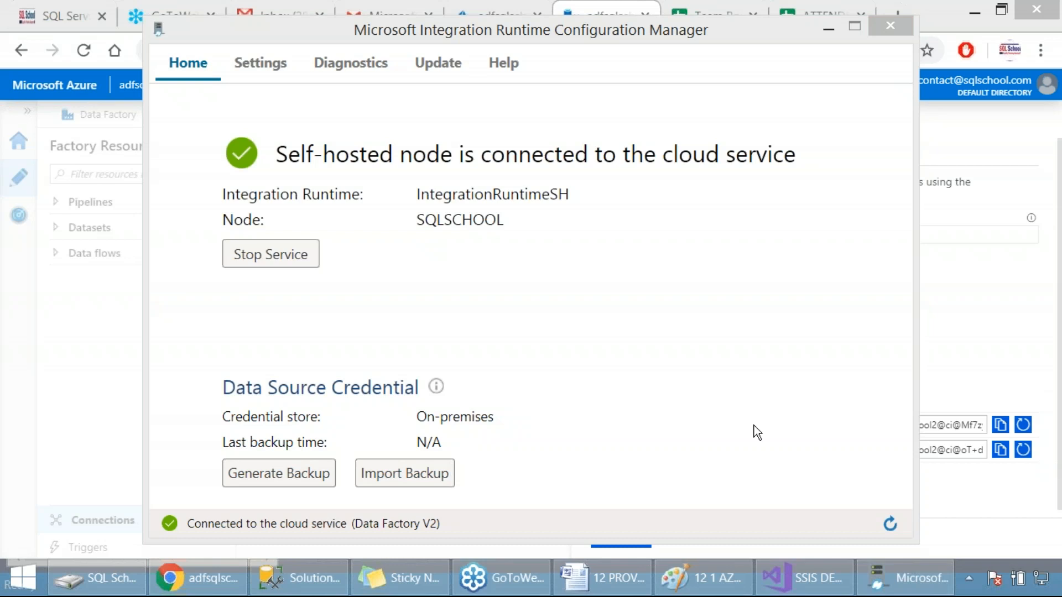
Review the remote access from intranet options in the configuration manager's settings without changing them, and return to the node overview
click(252, 63)
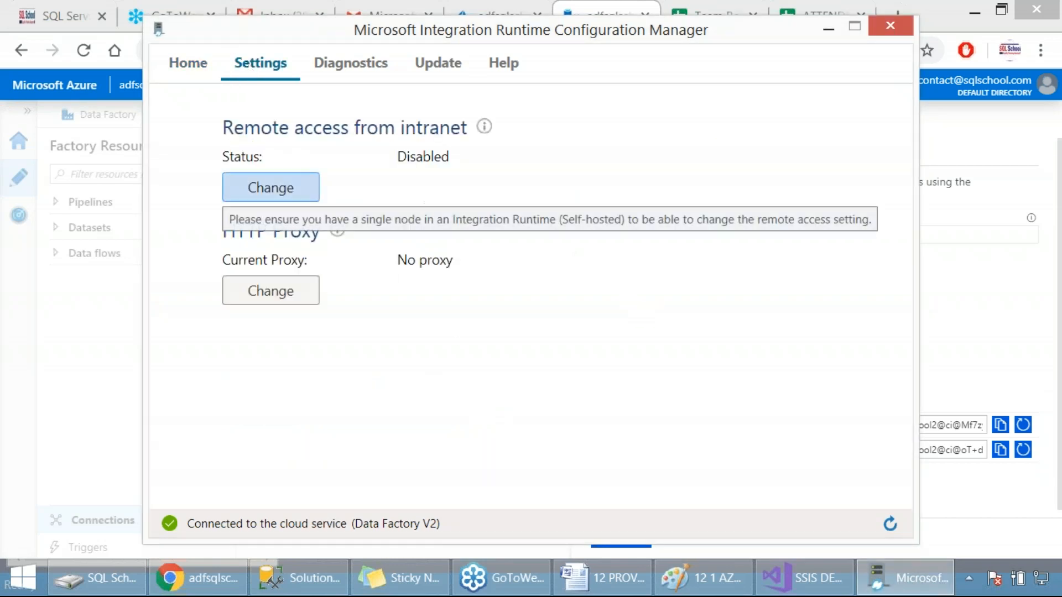
click(276, 187)
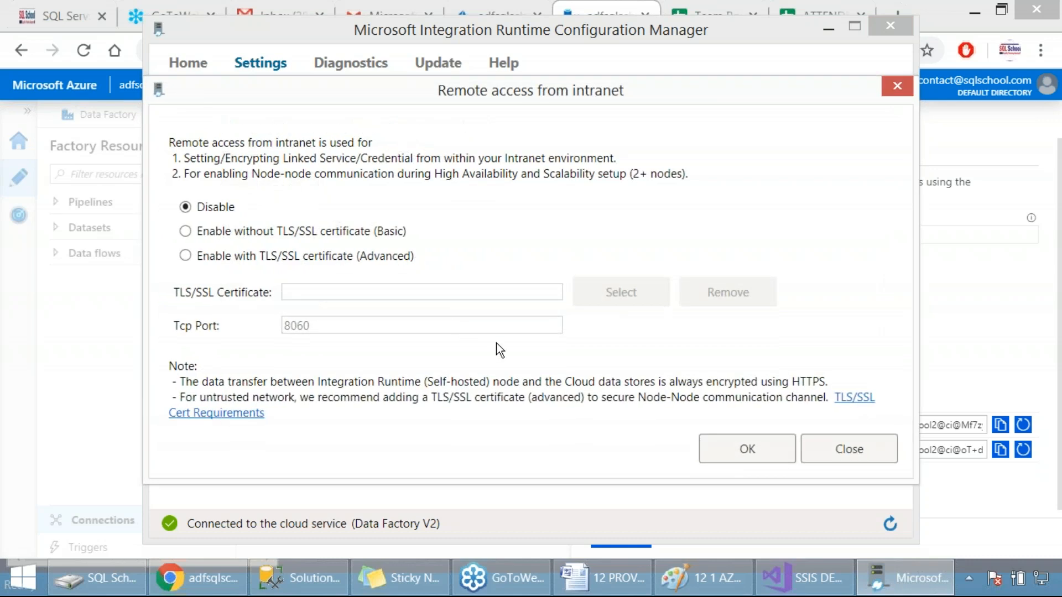
click(854, 457)
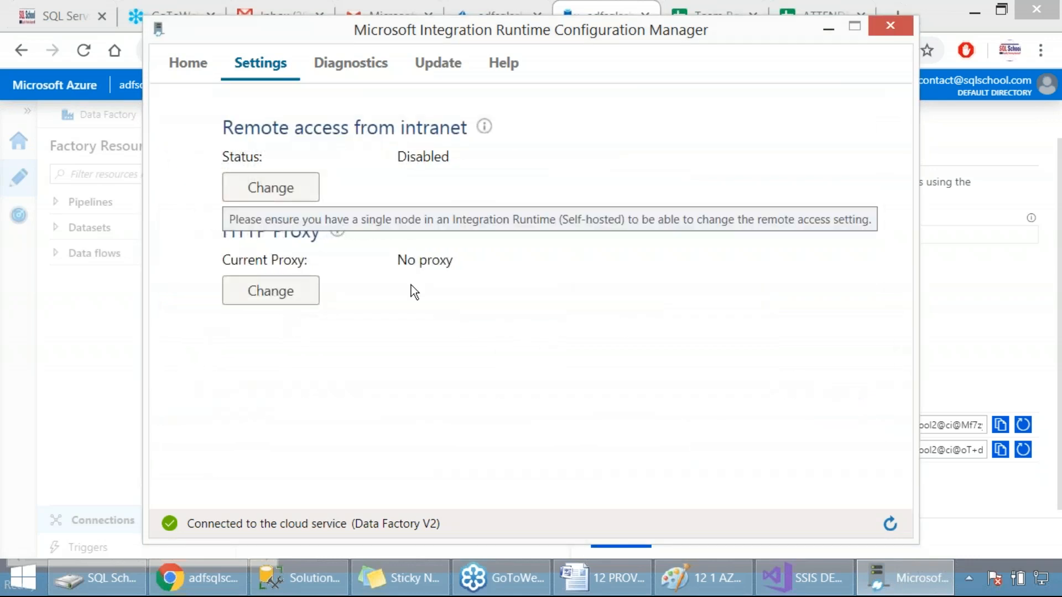
click(172, 64)
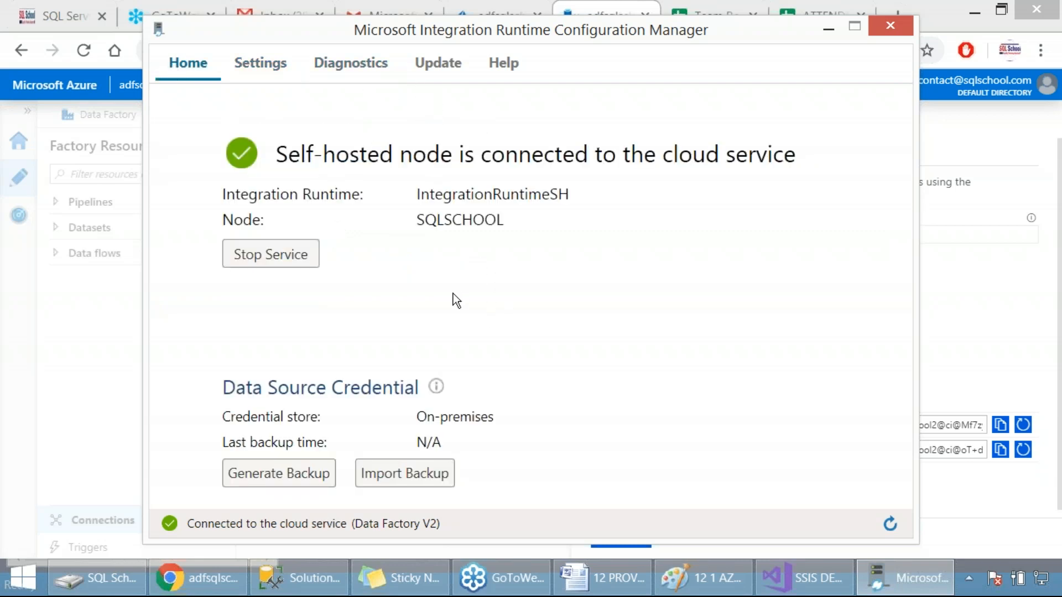
Stop and restart the self-hosted integration runtime host service, and close the configuration manager
click(1045, 382)
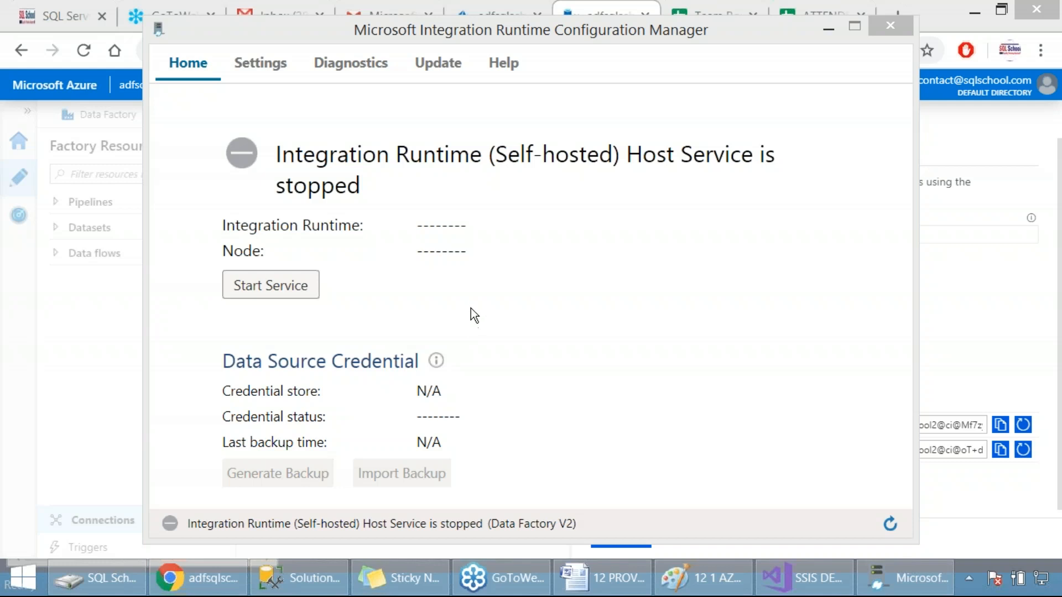
click(297, 291)
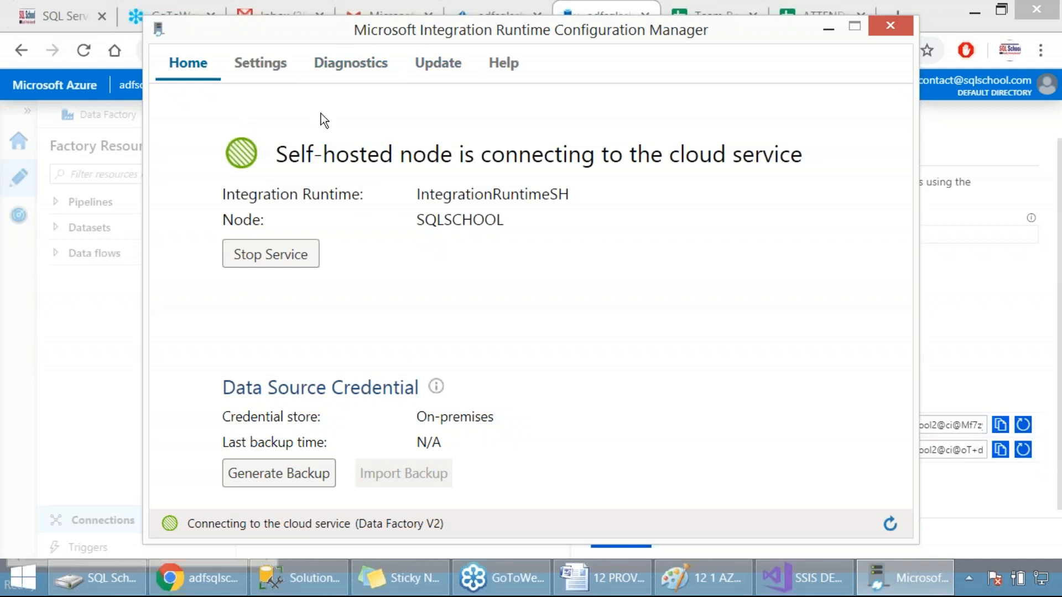
click(1049, 382)
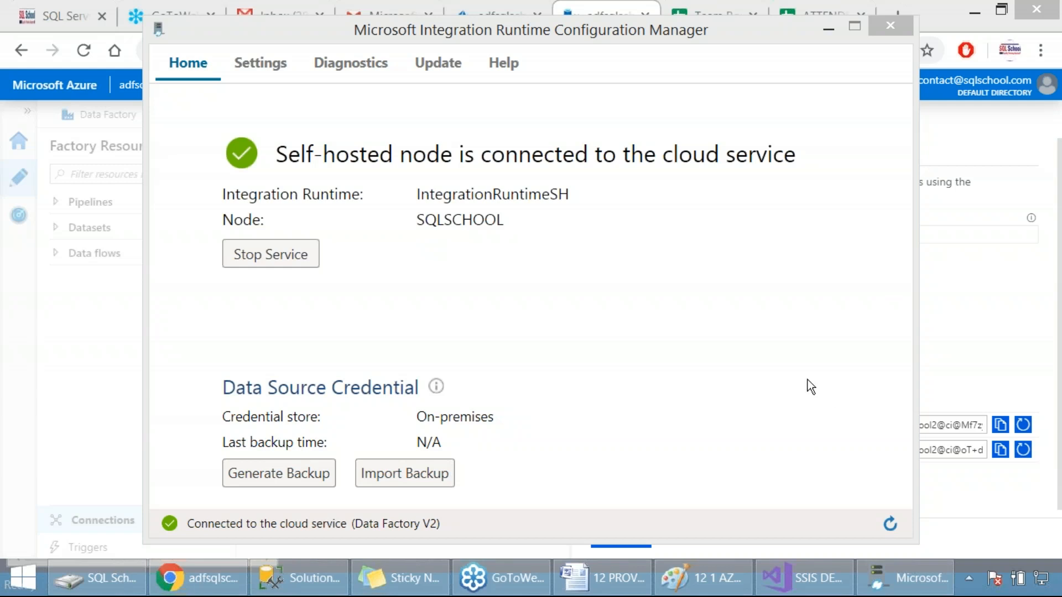
click(890, 31)
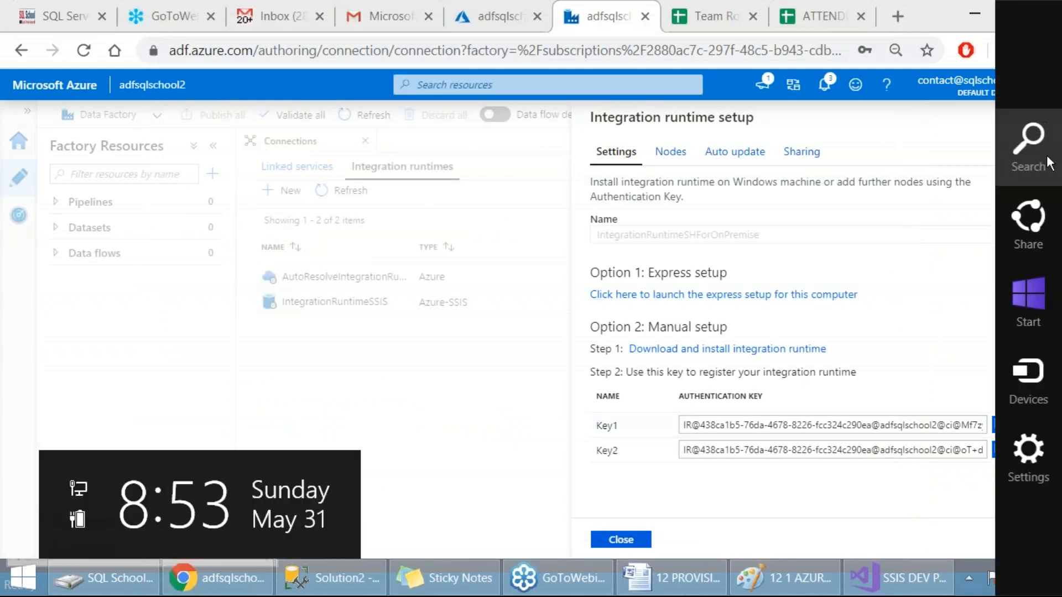
Search Windows for the Control Panel and open Programs and Features
key(super+s)
text(co)
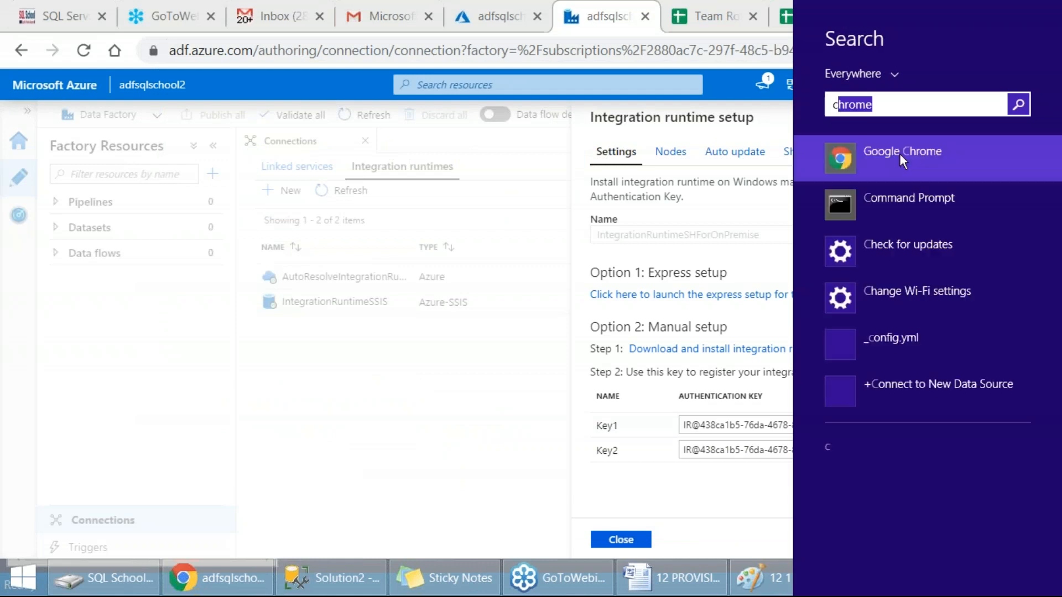
text(ntrol Panel)
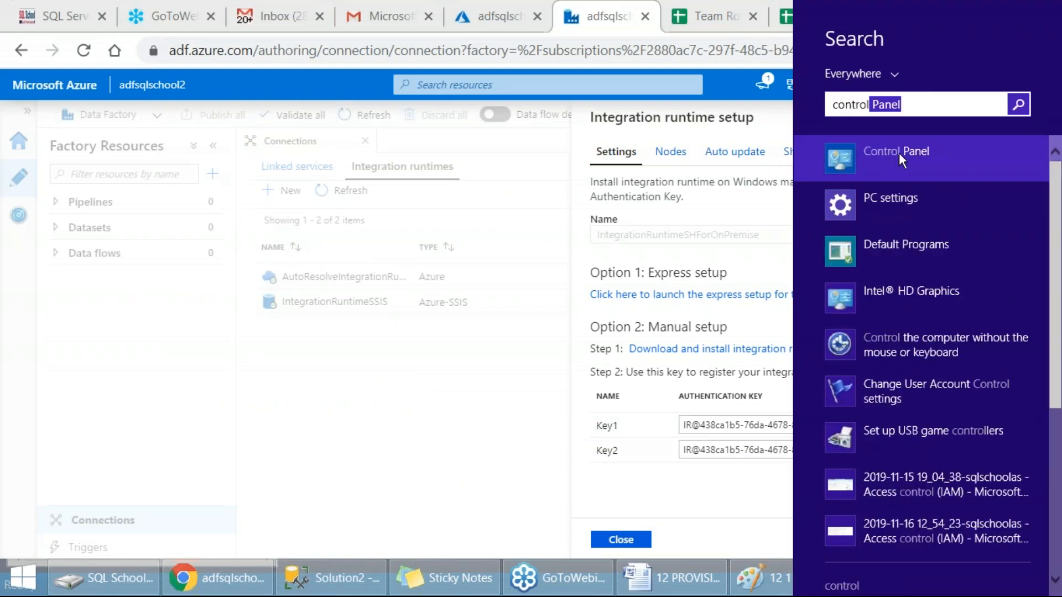
click(898, 152)
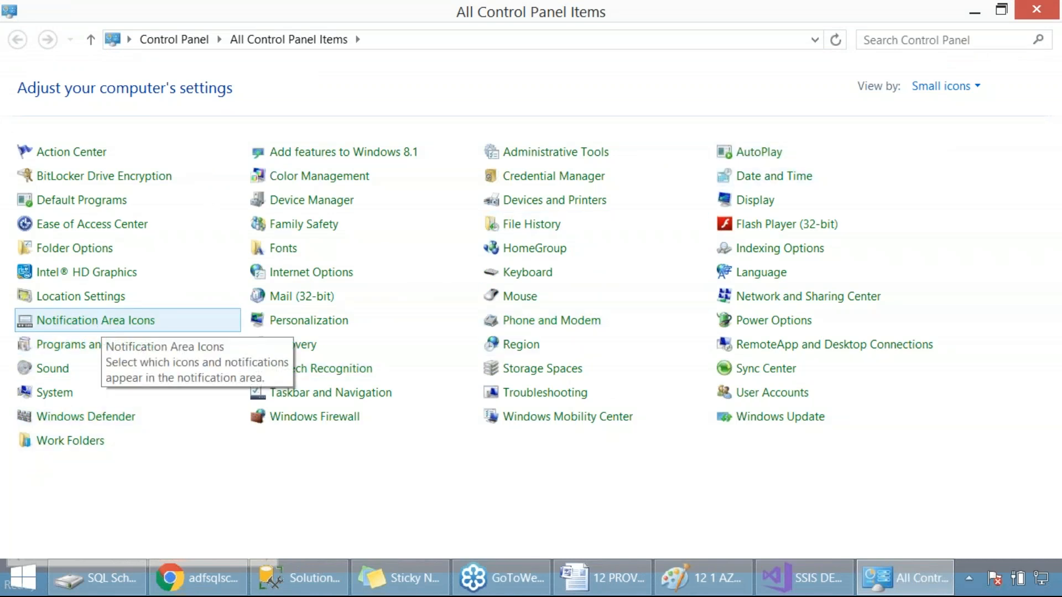
click(105, 346)
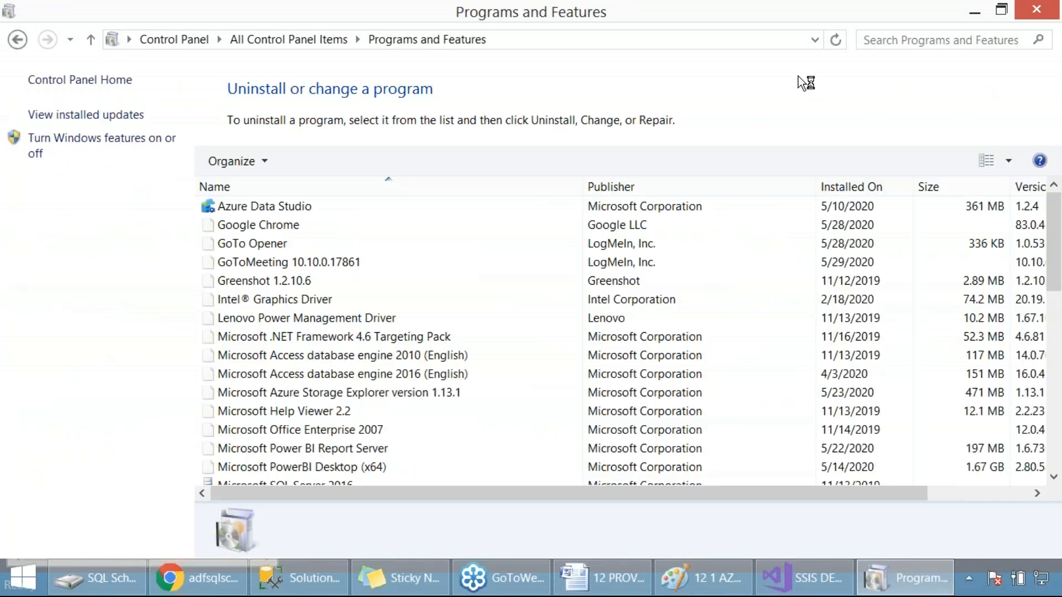
Filter the installed programs by "inte" and uninstall Microsoft Integration Runtime, confirming the removal
click(886, 41)
text(inte)
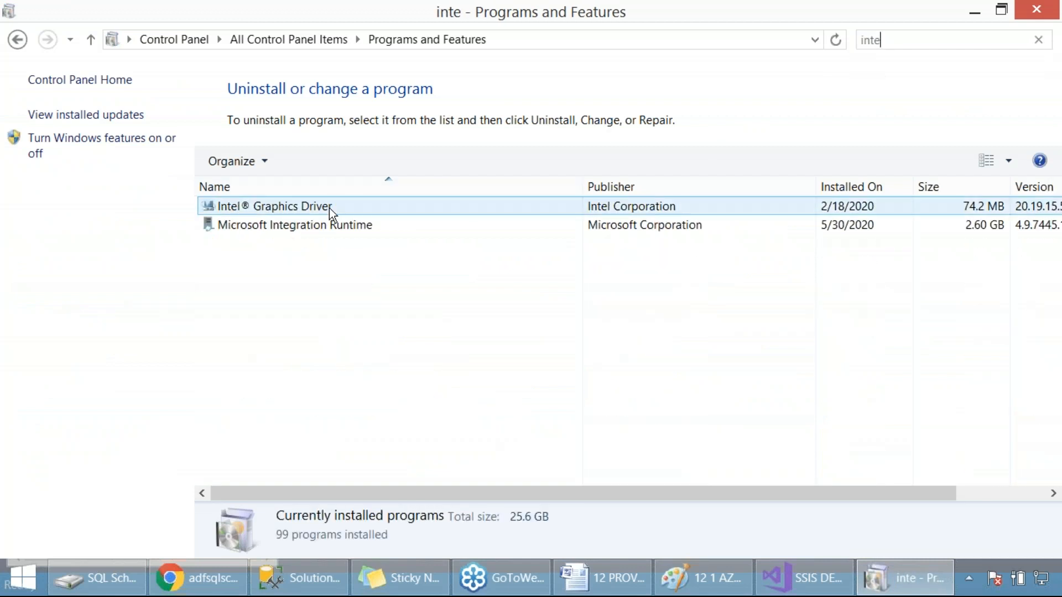
click(320, 223)
click(319, 161)
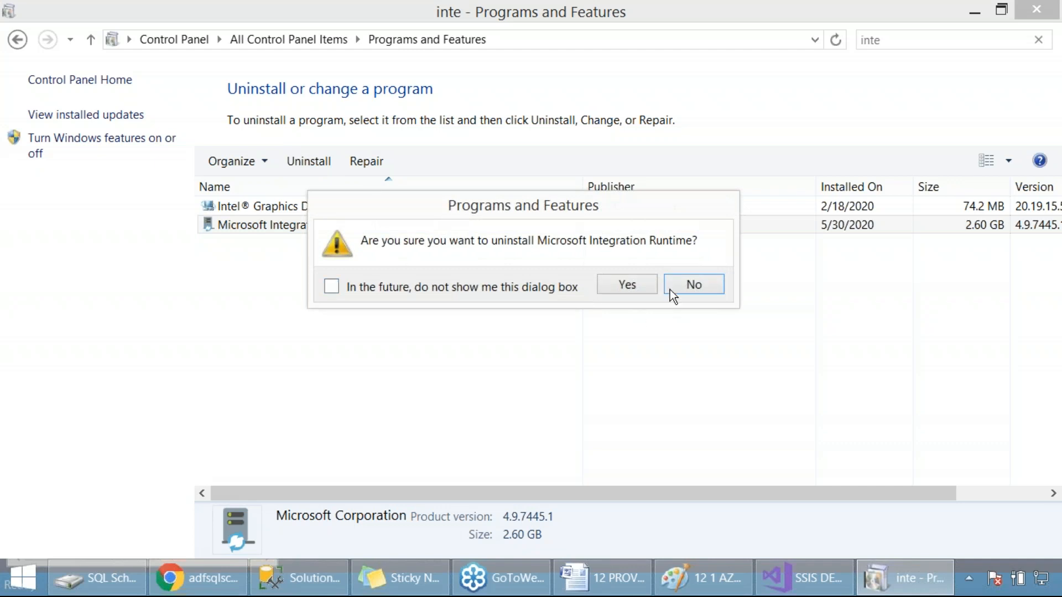
click(624, 285)
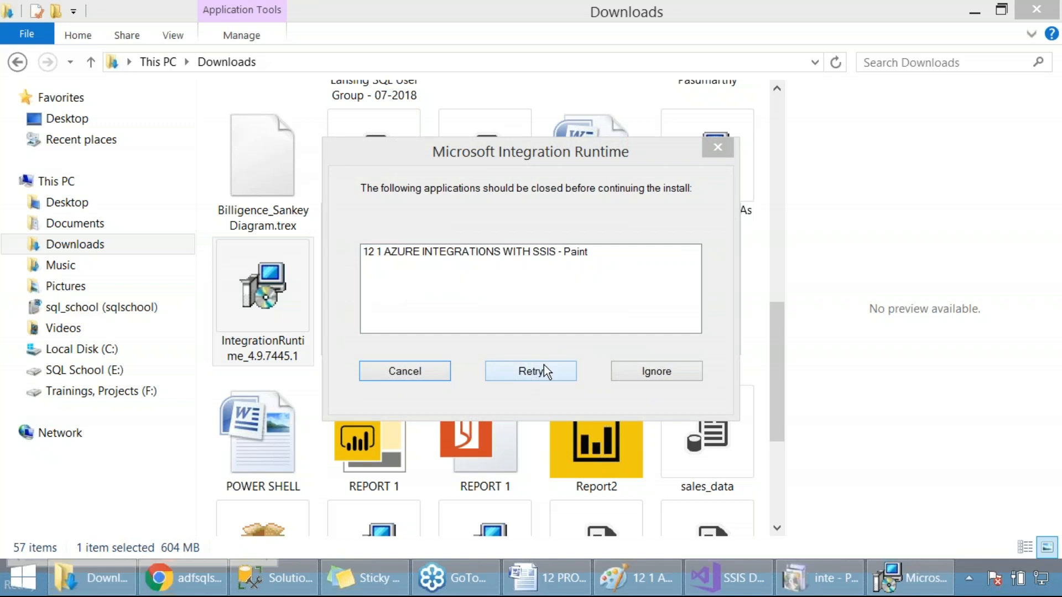
Close the 12 1 AZURE INTEGRATIONS WITH SSIS drawing in Paint without saving and retry the blocked Integration Runtime operation
right_click(653, 588)
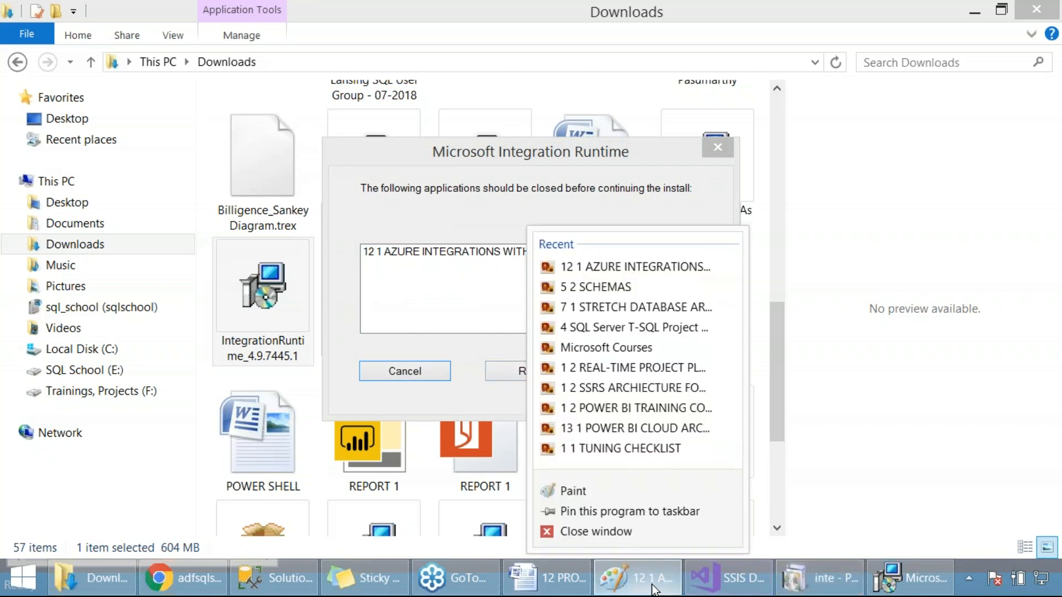
click(593, 531)
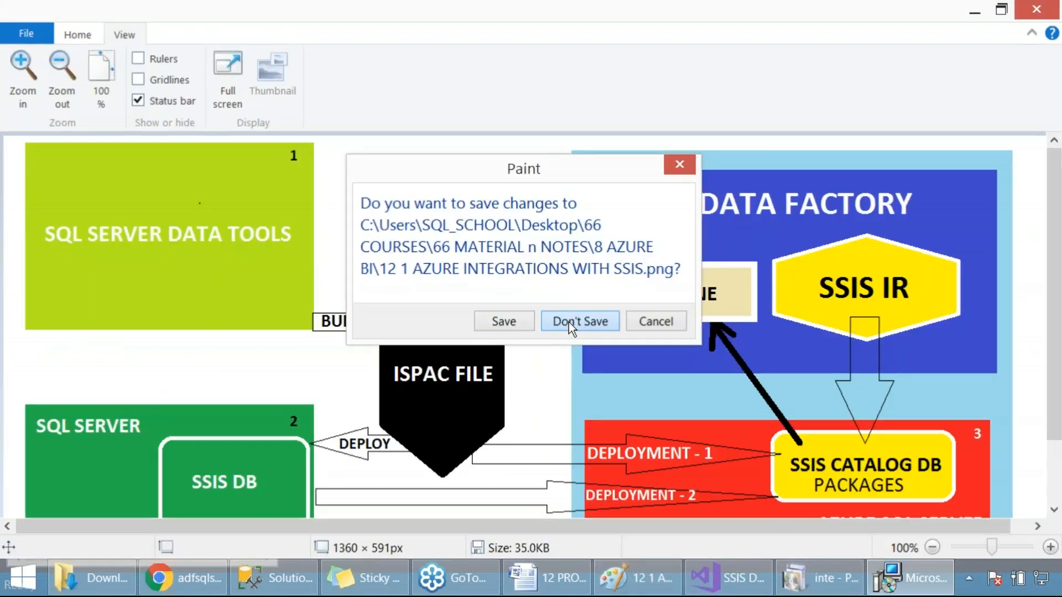
click(569, 322)
click(520, 370)
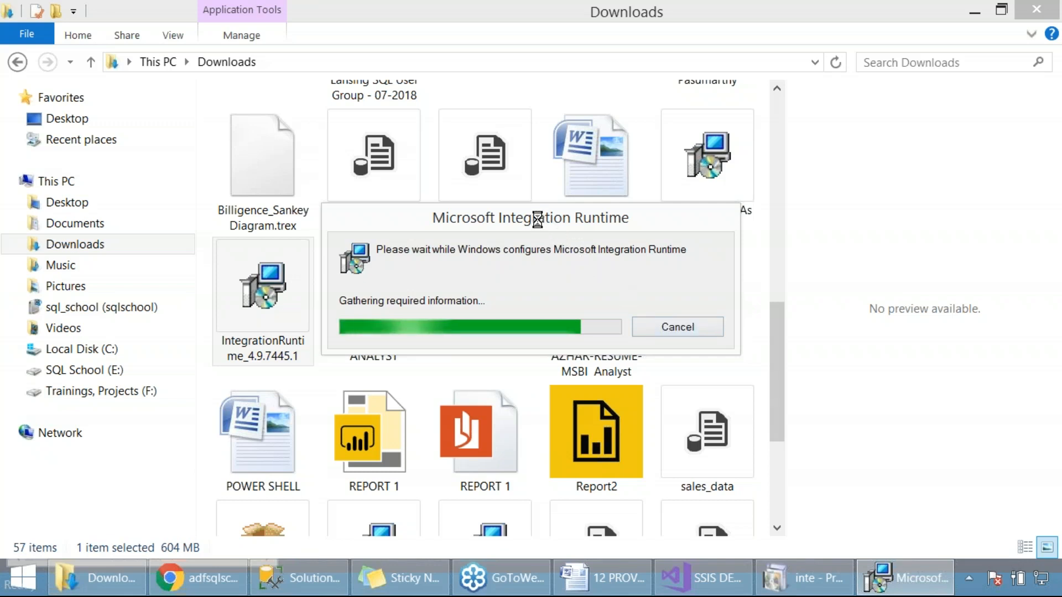
Switch back to Azure Data Factory and agree to delete all user data of the existing self-hosted Integration Runtime
drag(520, 218, 726, 148)
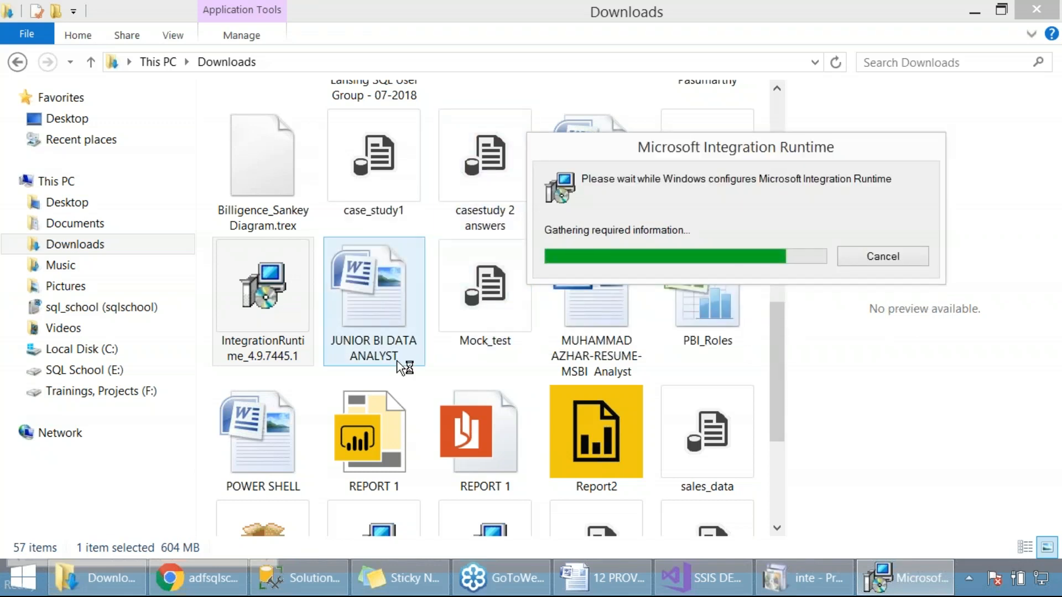
click(201, 584)
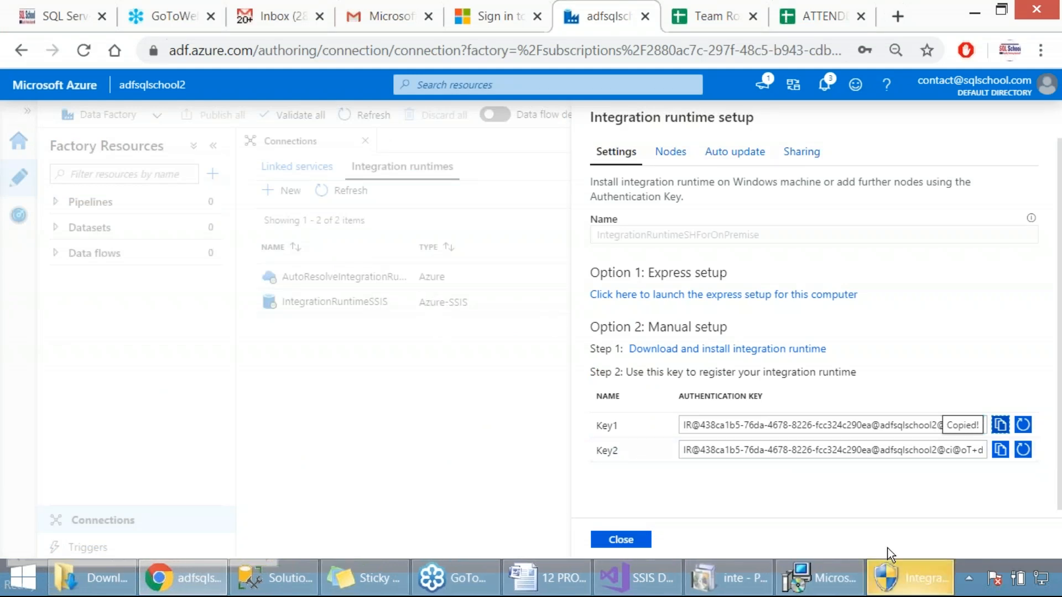
click(905, 580)
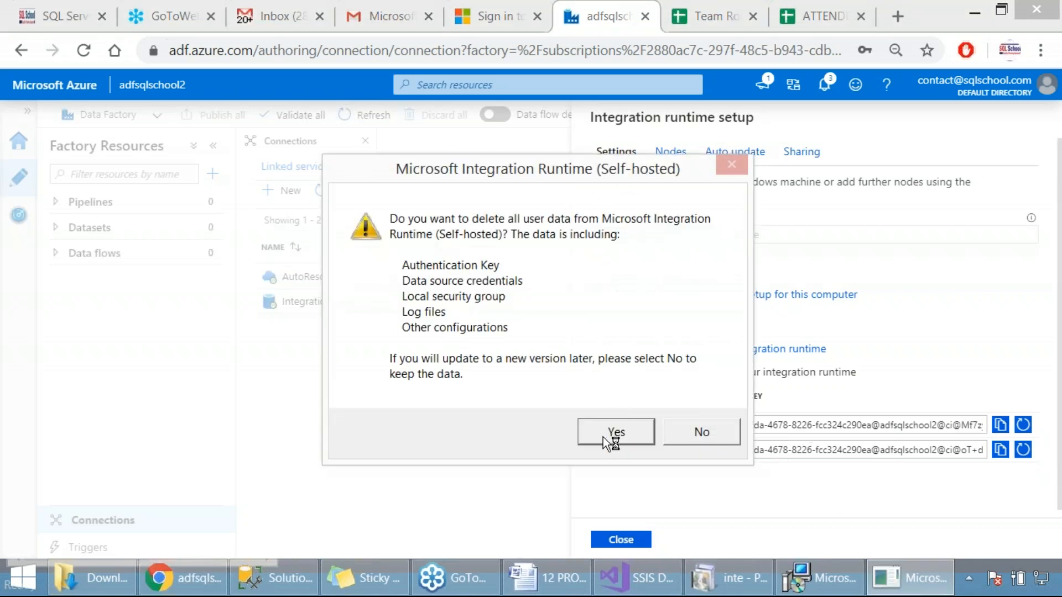
click(603, 437)
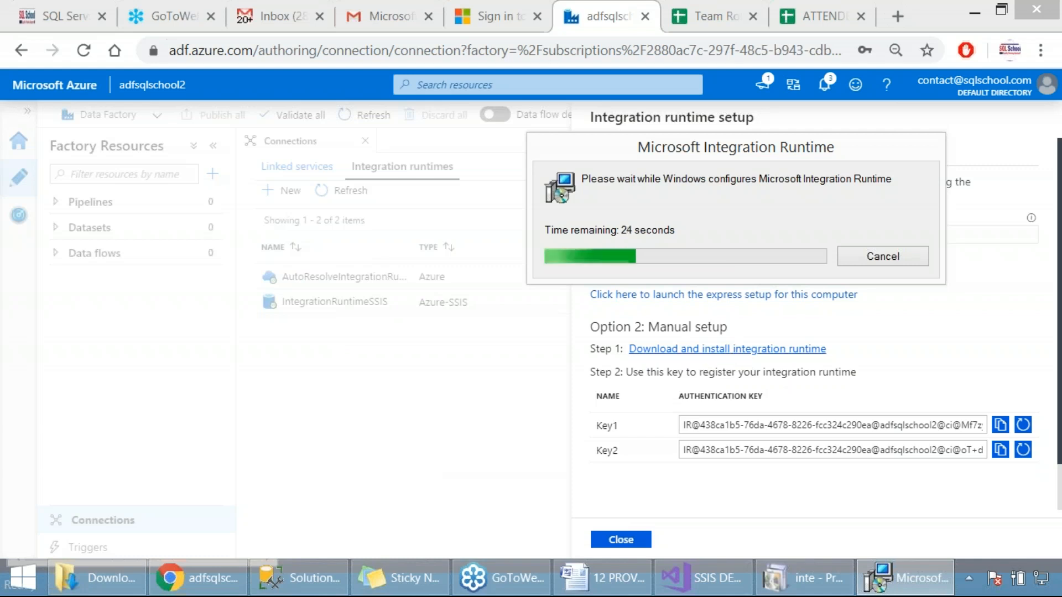
right_click(727, 303)
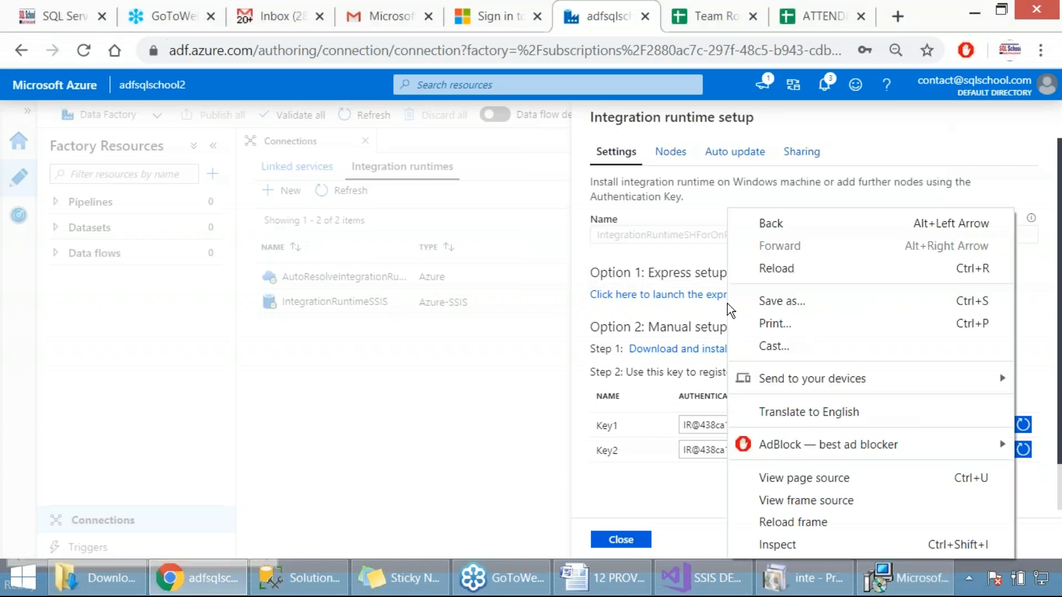
click(682, 309)
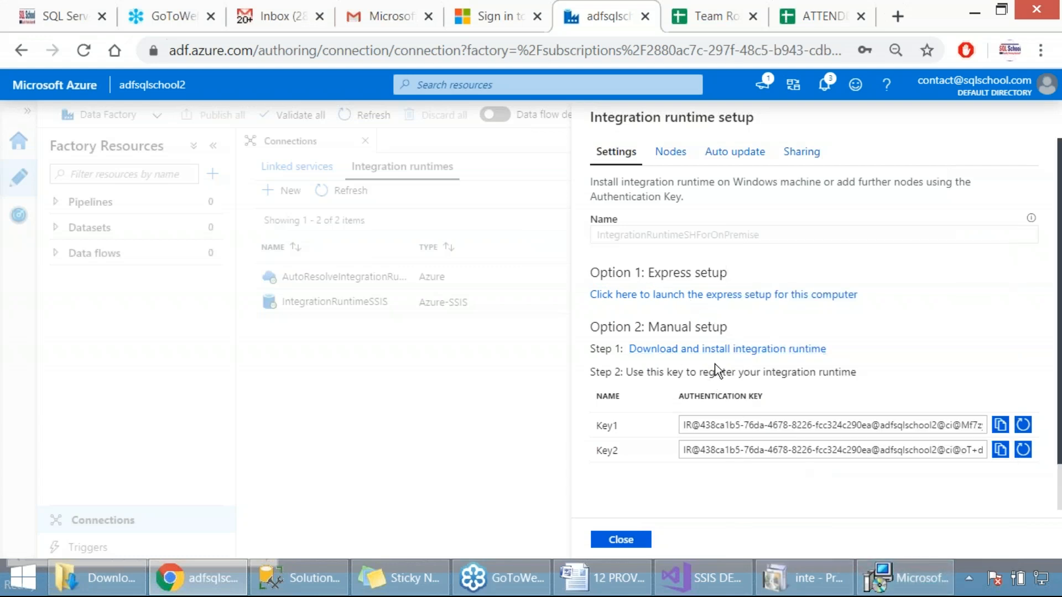
click(911, 586)
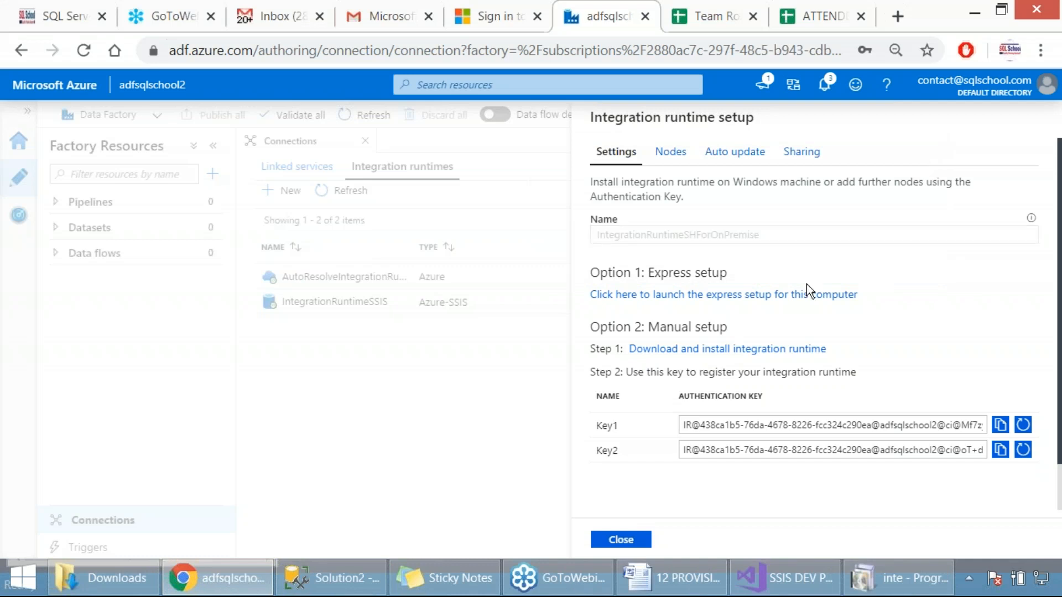
Close the Programs and Features window
click(899, 579)
click(898, 580)
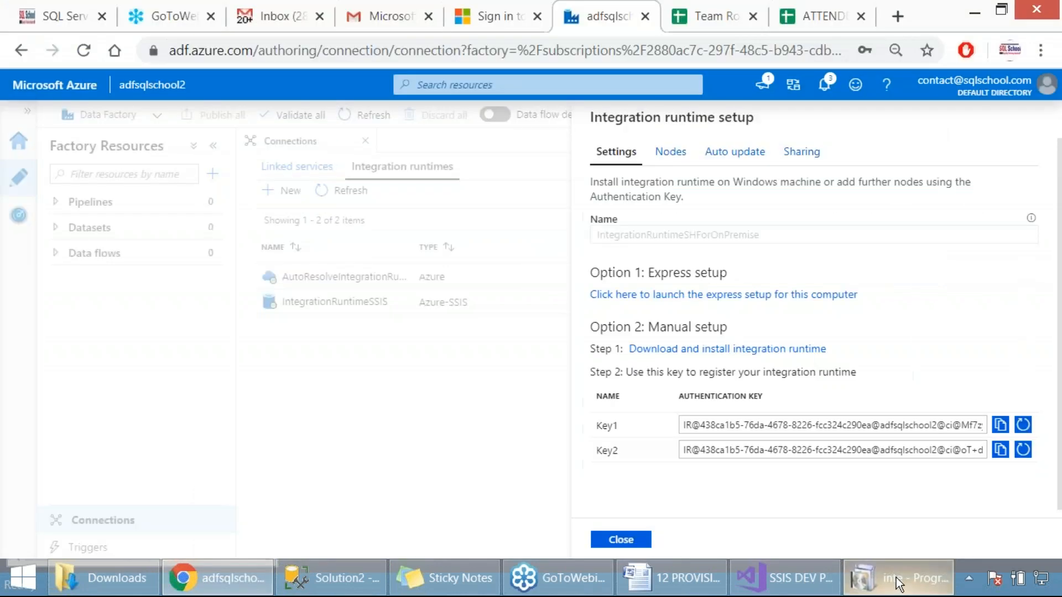
right_click(903, 572)
click(871, 529)
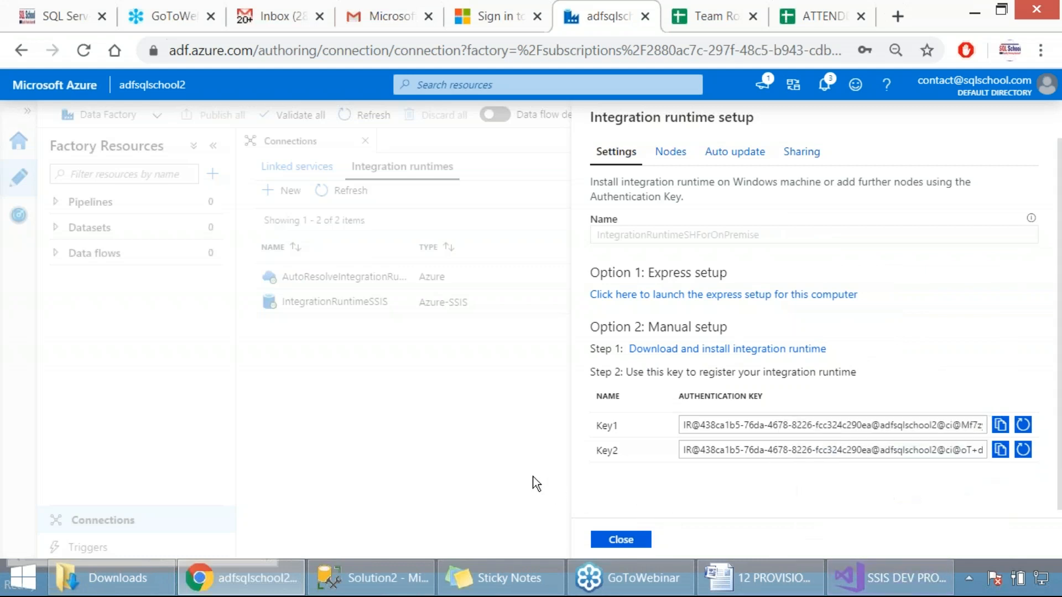
Install Microsoft Integration Runtime from IntegrationRuntime_4.9.7445.1 in Downloads, keeping English (United States), accepting the license terms and finishing the wizard
click(111, 578)
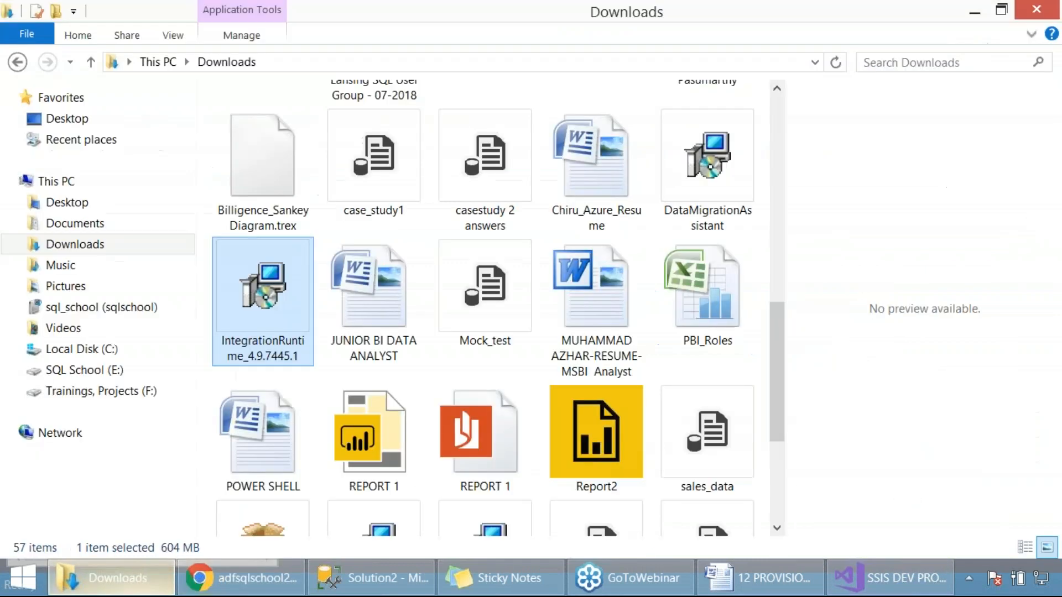
double_click(267, 322)
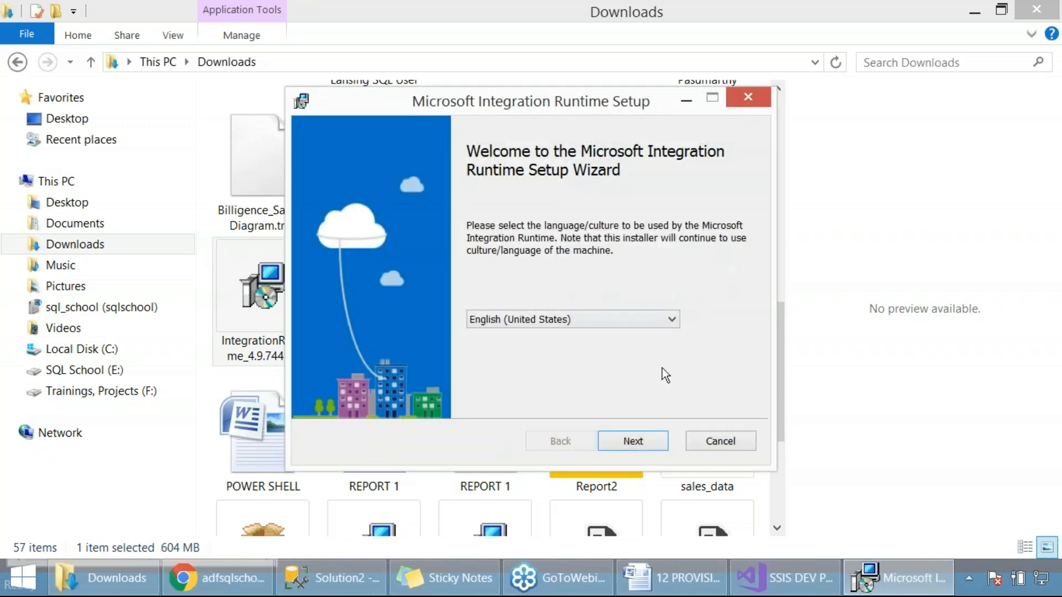
click(653, 440)
click(434, 395)
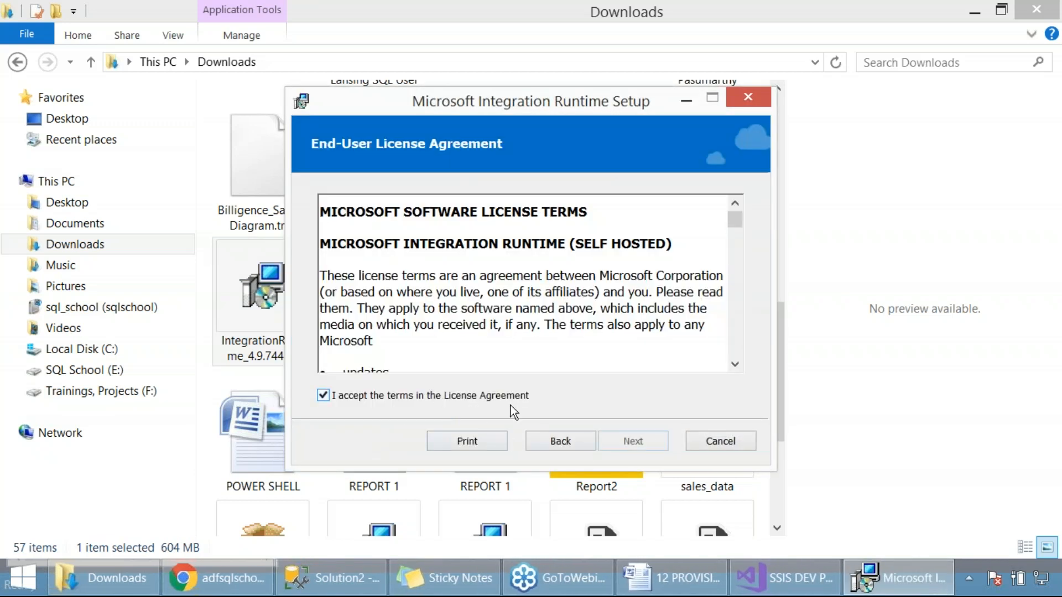
click(642, 446)
click(641, 446)
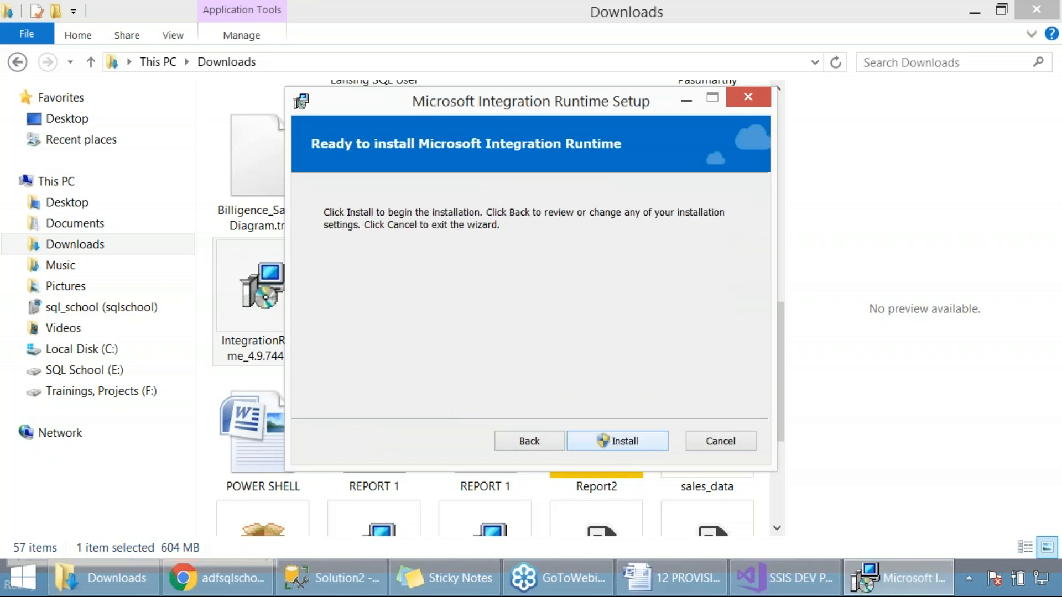
click(641, 445)
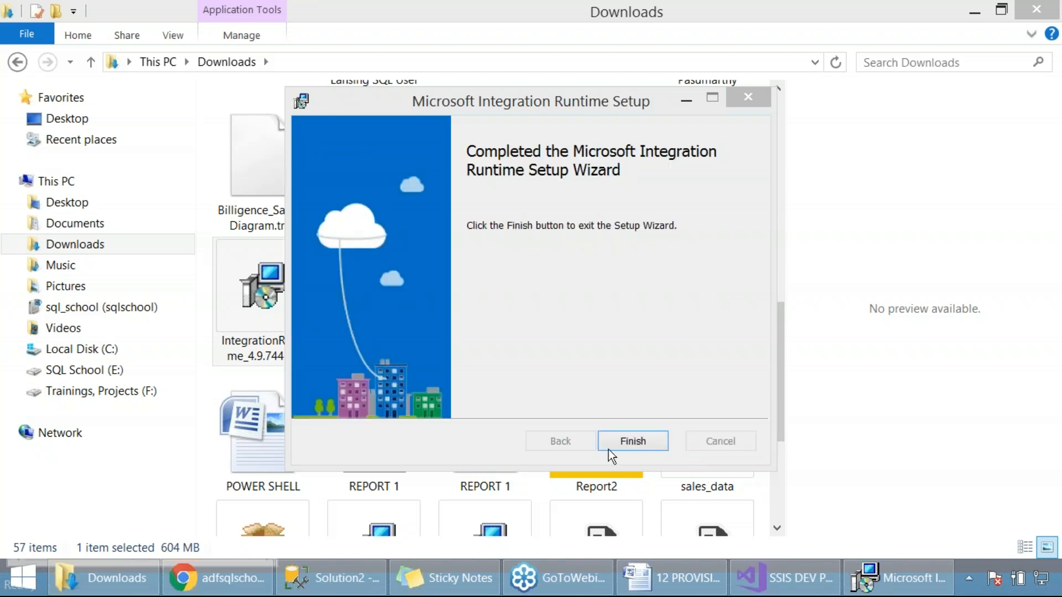
click(636, 442)
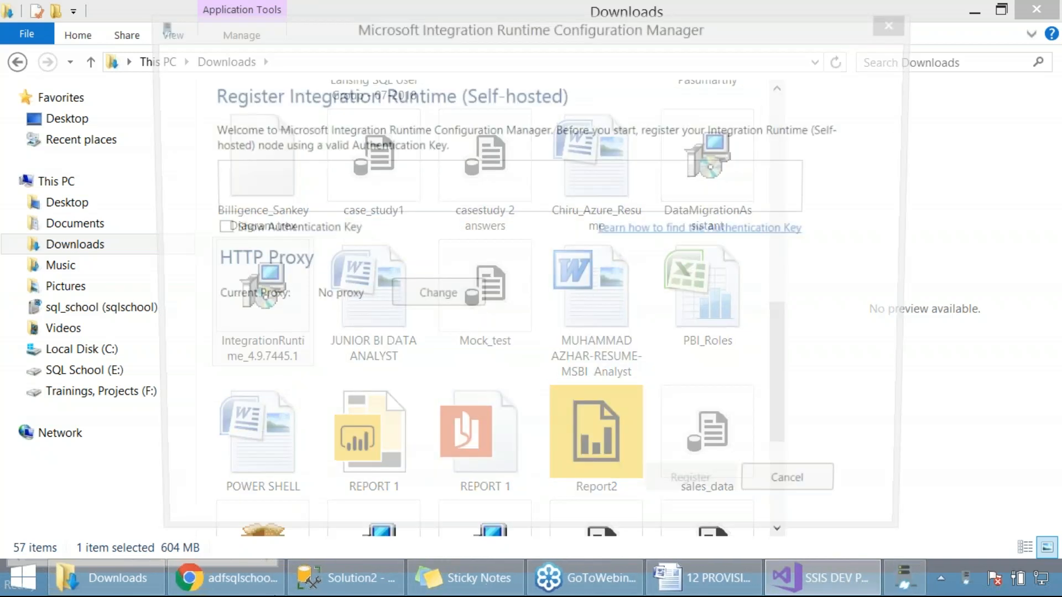
Copy the Key1 authentication key from Azure Data Factory and register the self-hosted node with it, leaving remote access from intranet disabled
click(213, 578)
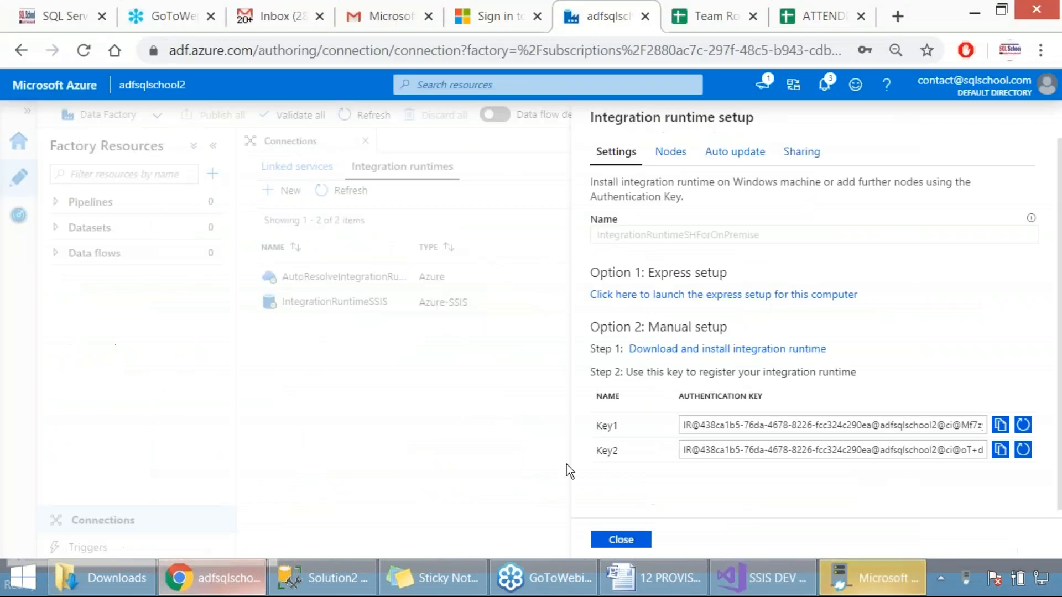
click(1000, 425)
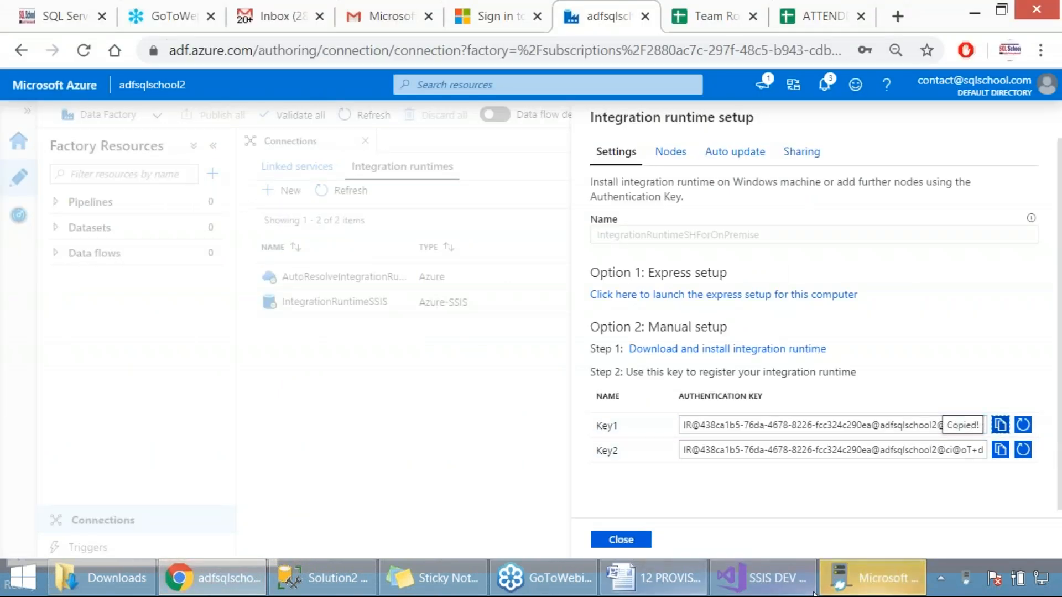
click(872, 577)
click(473, 183)
key(ctrl+v)
click(702, 500)
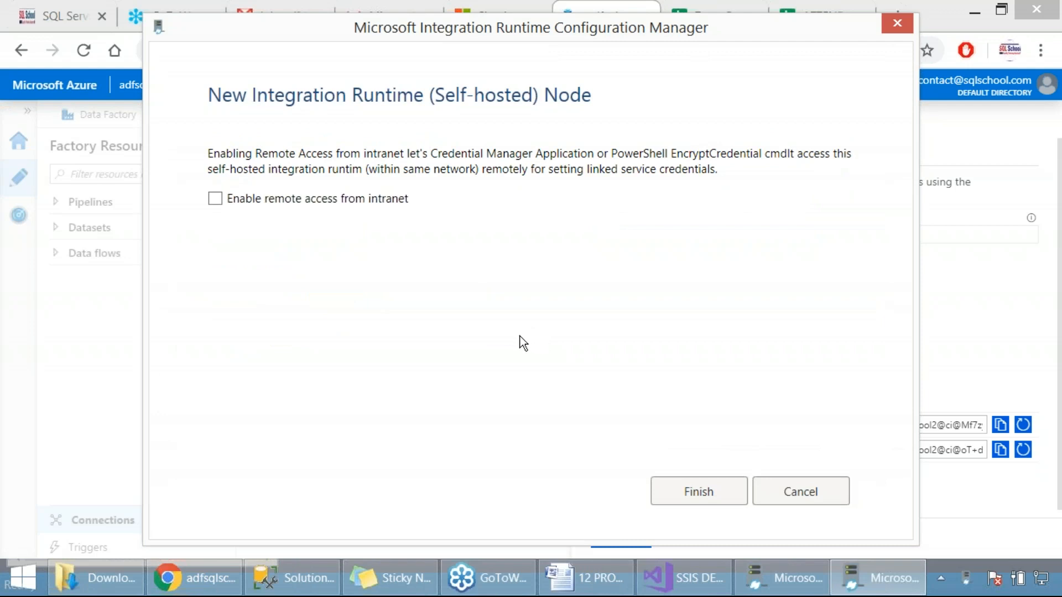
click(667, 500)
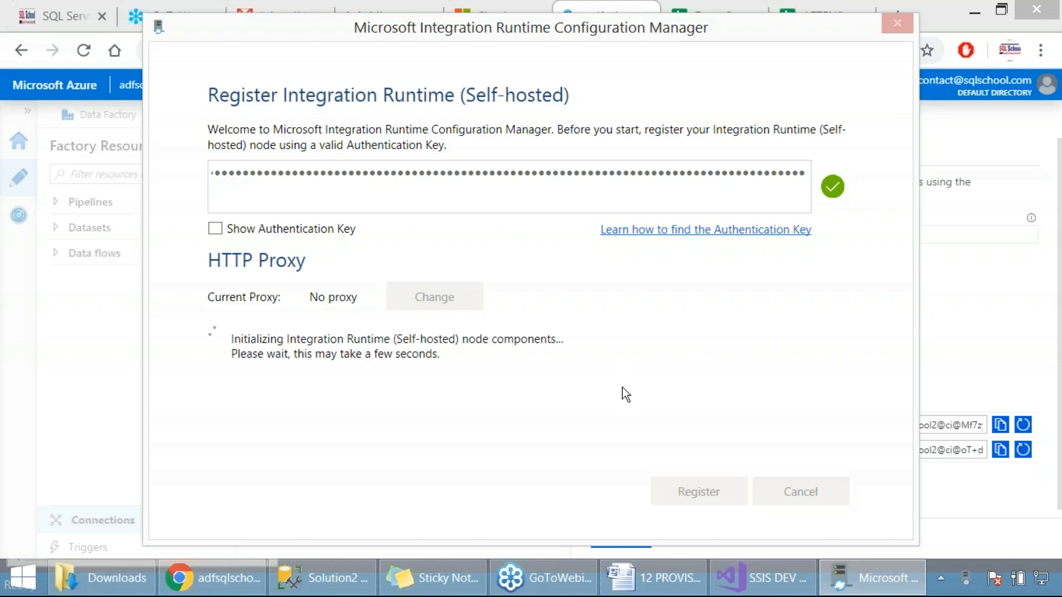
Launch Configuration Manager to view the registered node, close it, and close the Integration runtime setup pane in Azure Data Factory
mouse_move(756, 587)
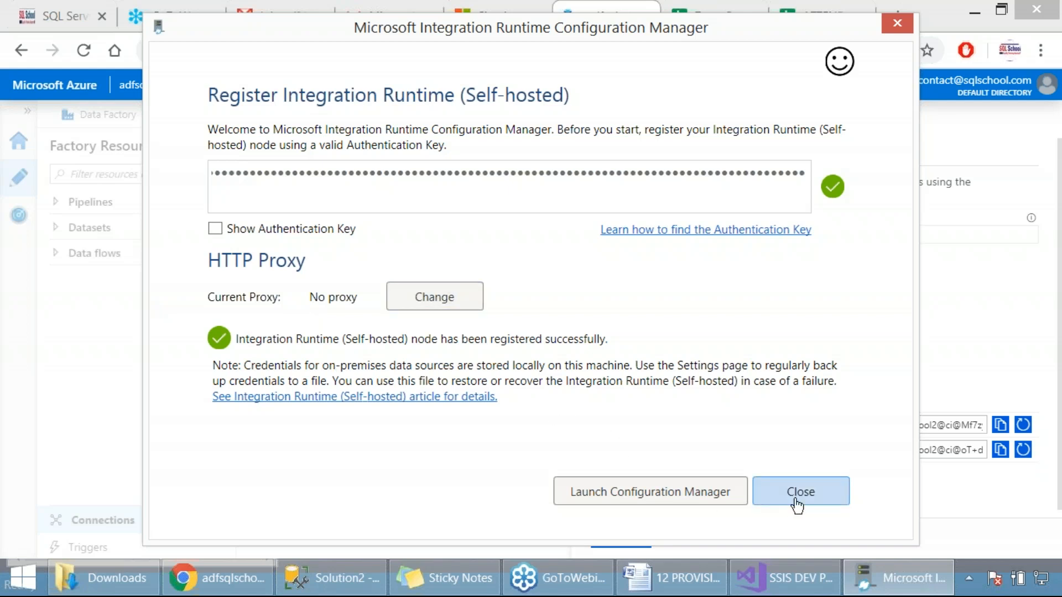
click(695, 492)
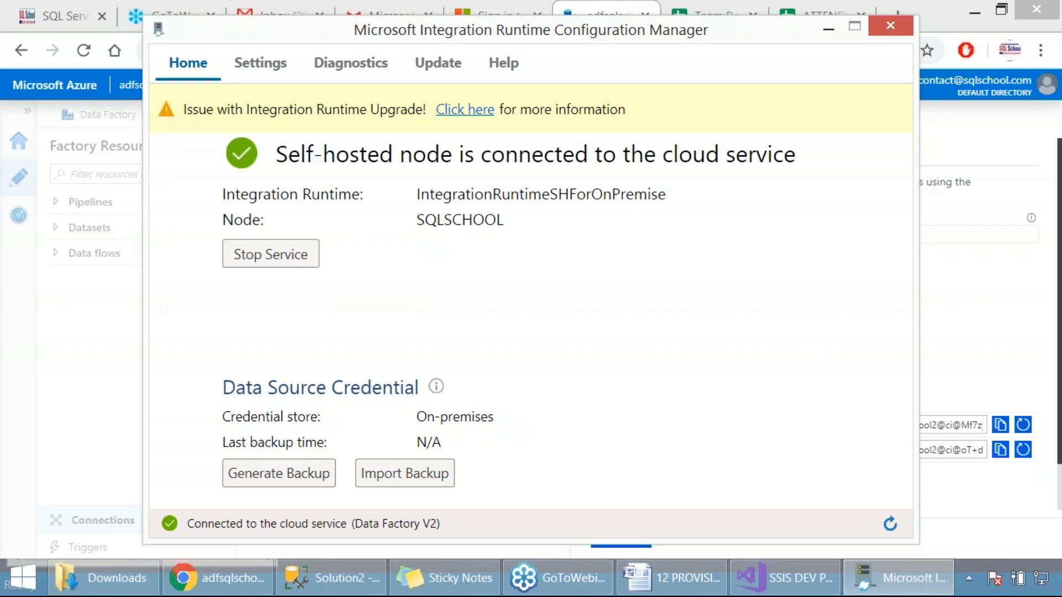
click(890, 27)
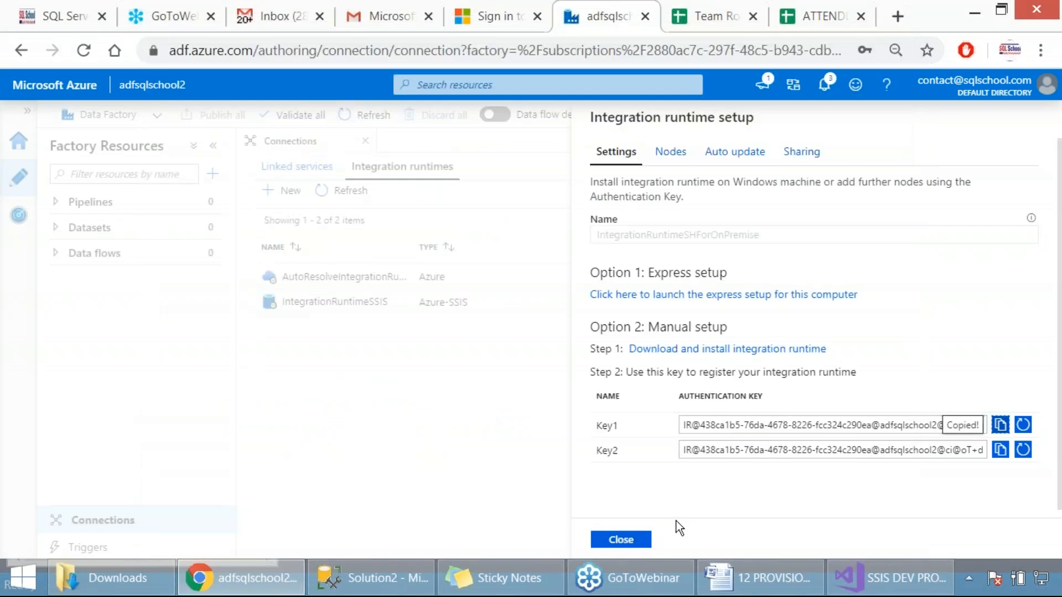
click(631, 542)
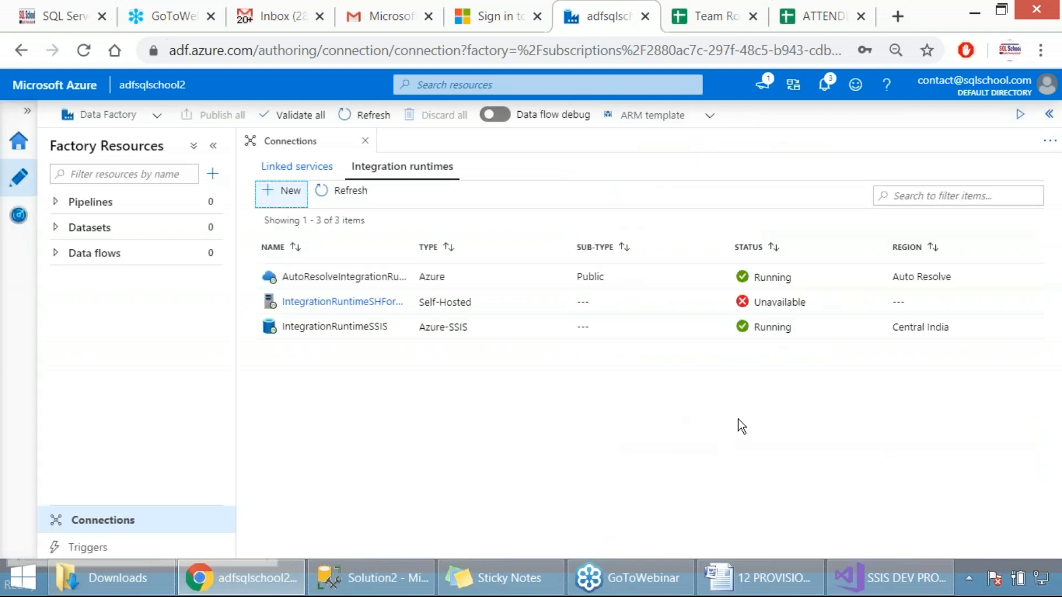
Check the local Integration Runtime's cloud connection, refresh the integration runtimes list and highlight the Self-Hosted type
mouse_move(369, 301)
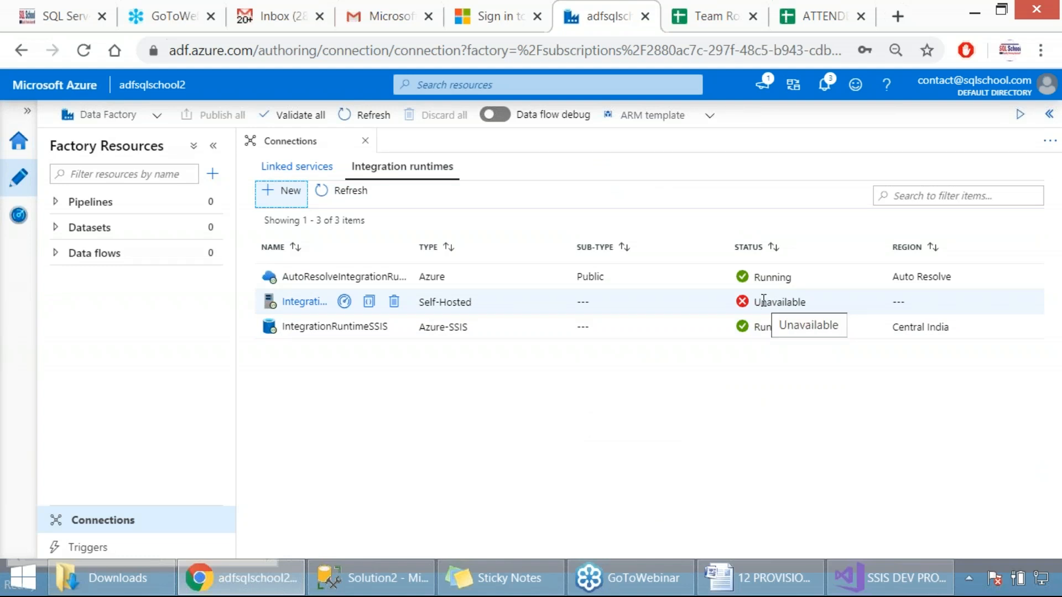
click(969, 577)
mouse_move(970, 426)
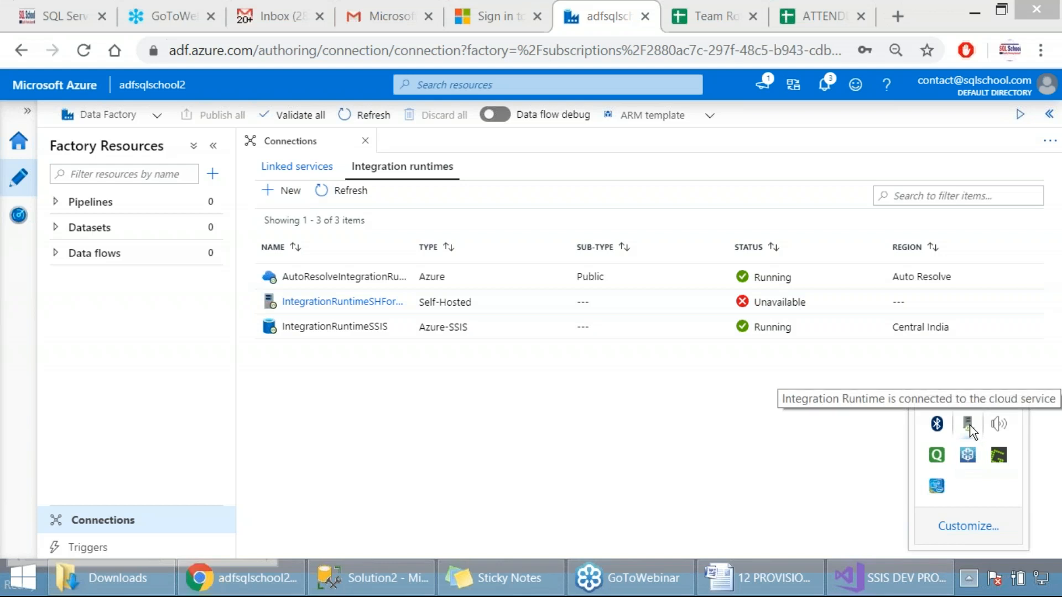
click(354, 191)
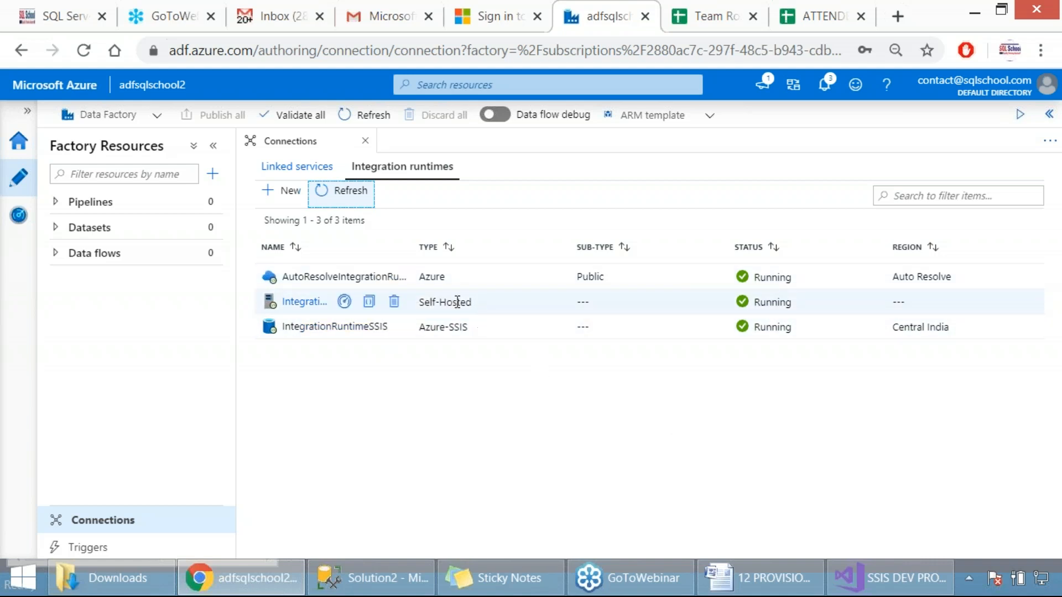
drag(481, 303, 418, 302)
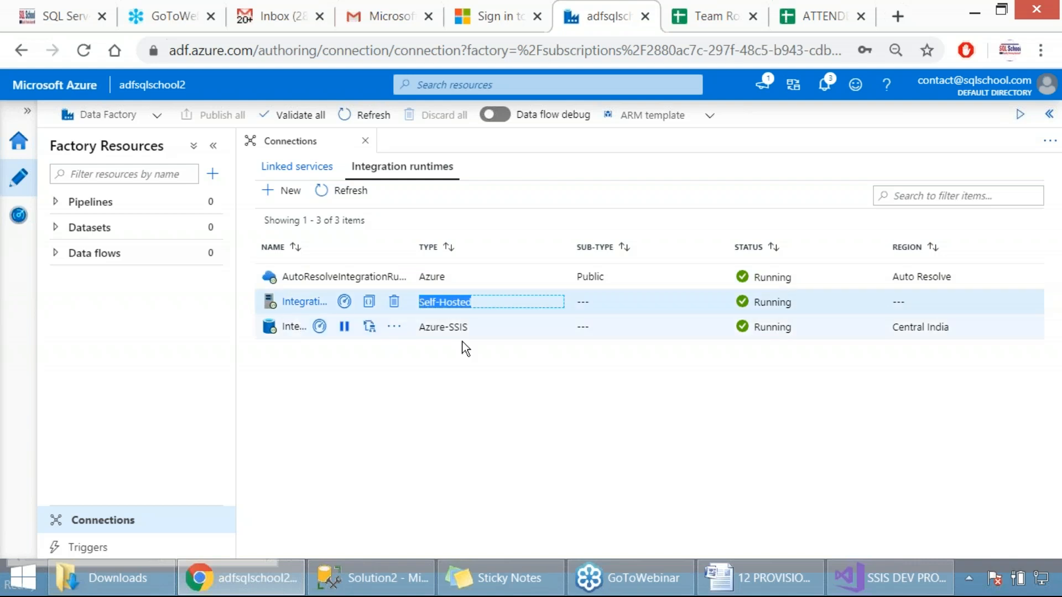
Switch to the 12 PROVISION SSIS Word document and review Step 3, highlighting the SSMS verification and "ENSURE SSISDB IS" text
click(760, 577)
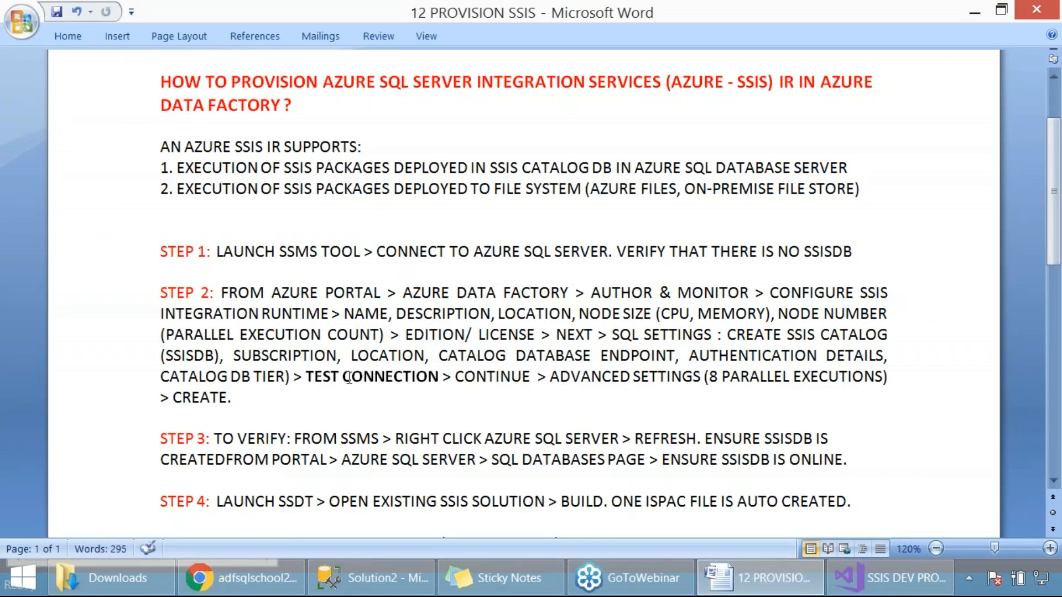
scroll(349, 378, down, 2)
drag(214, 330, 620, 329)
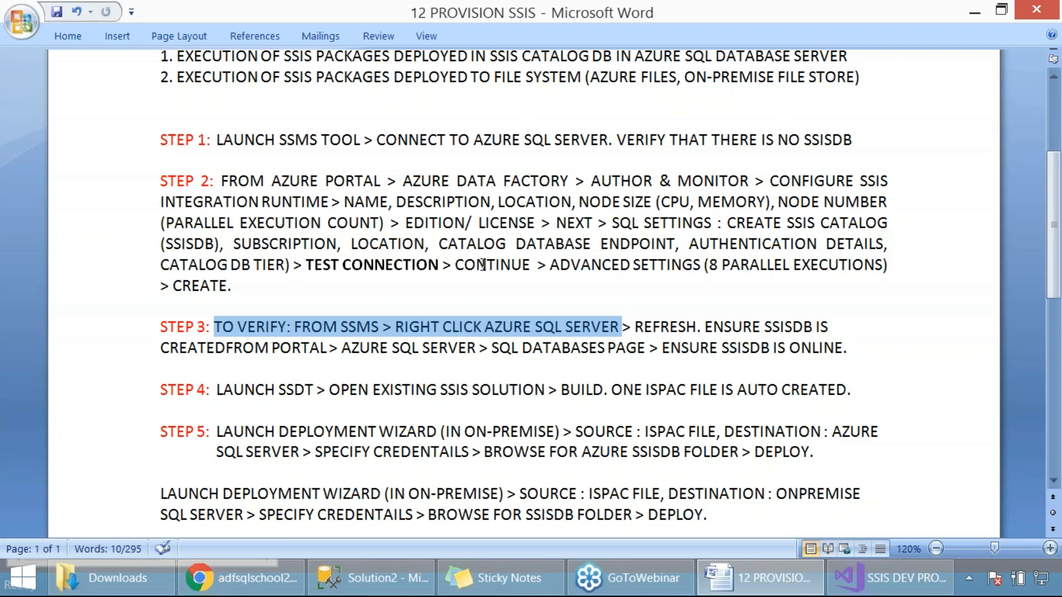
drag(705, 327, 837, 321)
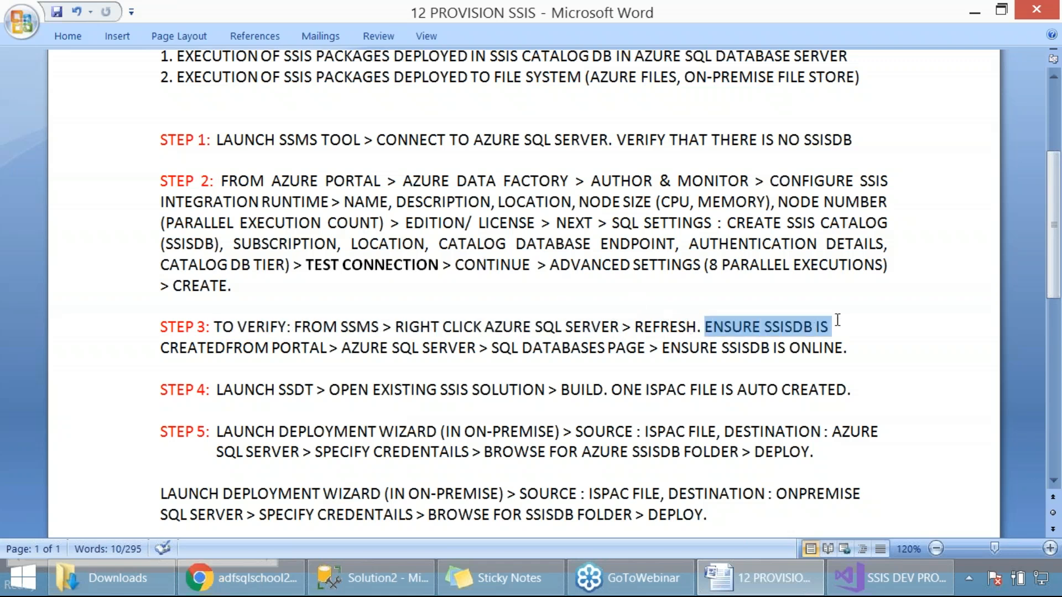
Switch to SQL Server Management Studio and capture a screenshot of the Azure server's database list in Object Explorer
click(364, 575)
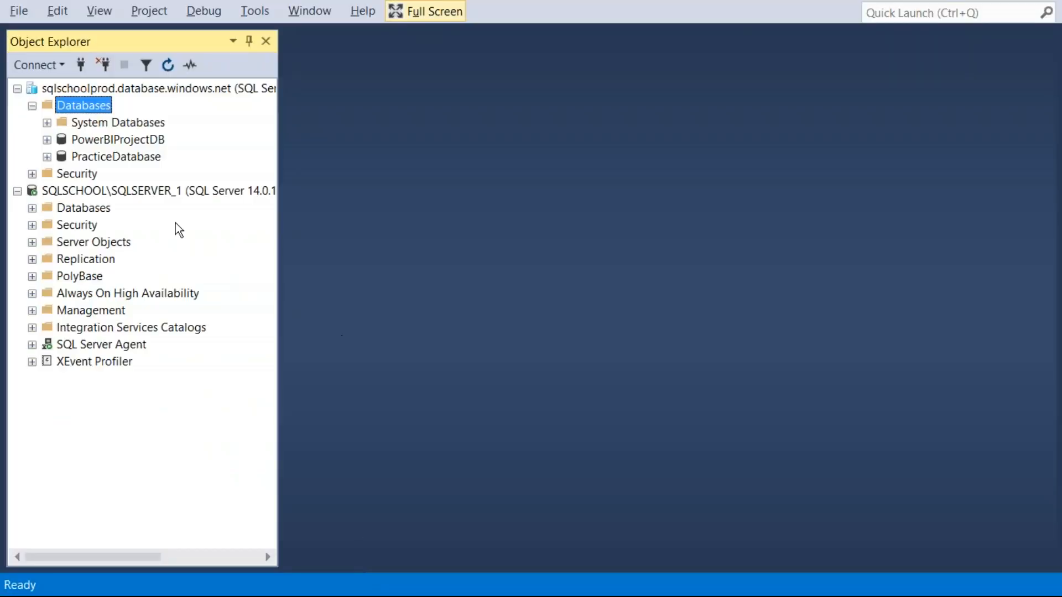
key(Print)
drag(1, 16, 476, 238)
Refresh the Databases folder of sqlschoolprod.database.windows.net, select SSISDB and capture a screenshot of the refreshed list
right_click(104, 109)
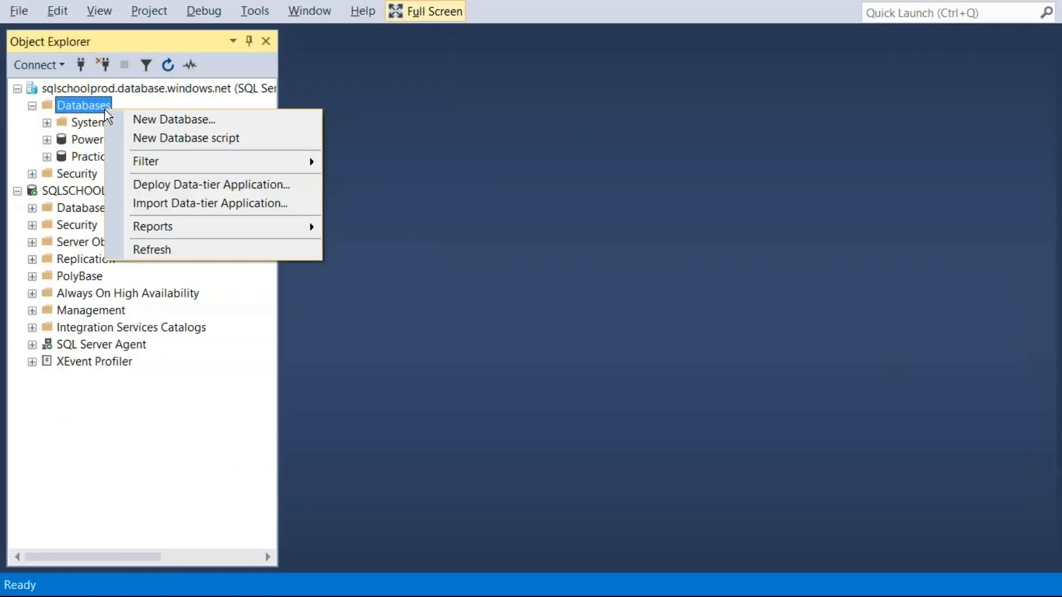
click(175, 258)
click(101, 174)
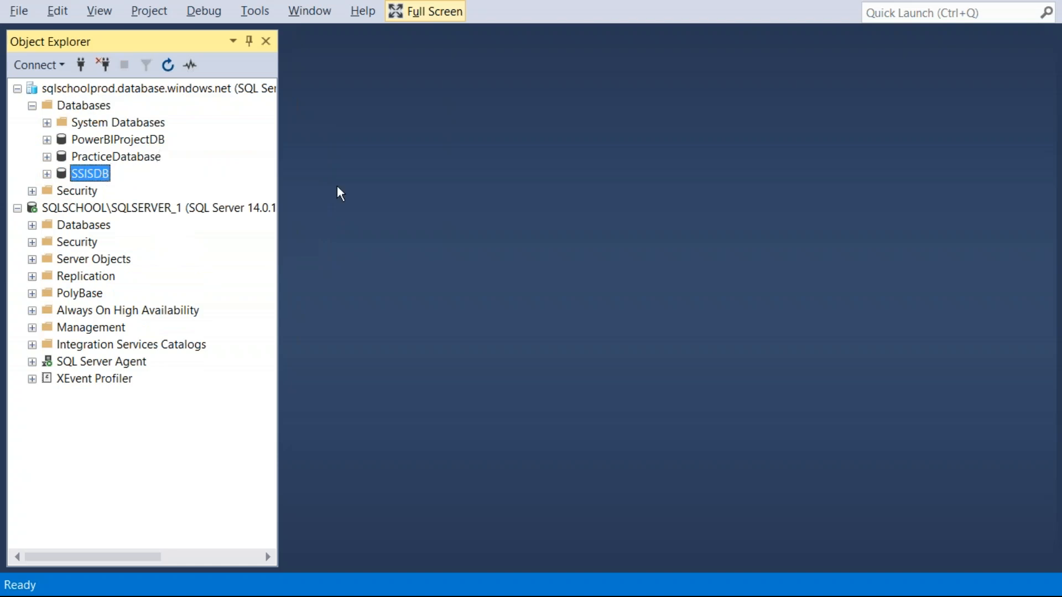
key(Print)
drag(2, 17, 466, 254)
Highlight "ENSURE SSISDB IS ONLINE" in the Word notes and sign in to the Azure portal in Chrome with the listed account
key(alt+Tab)
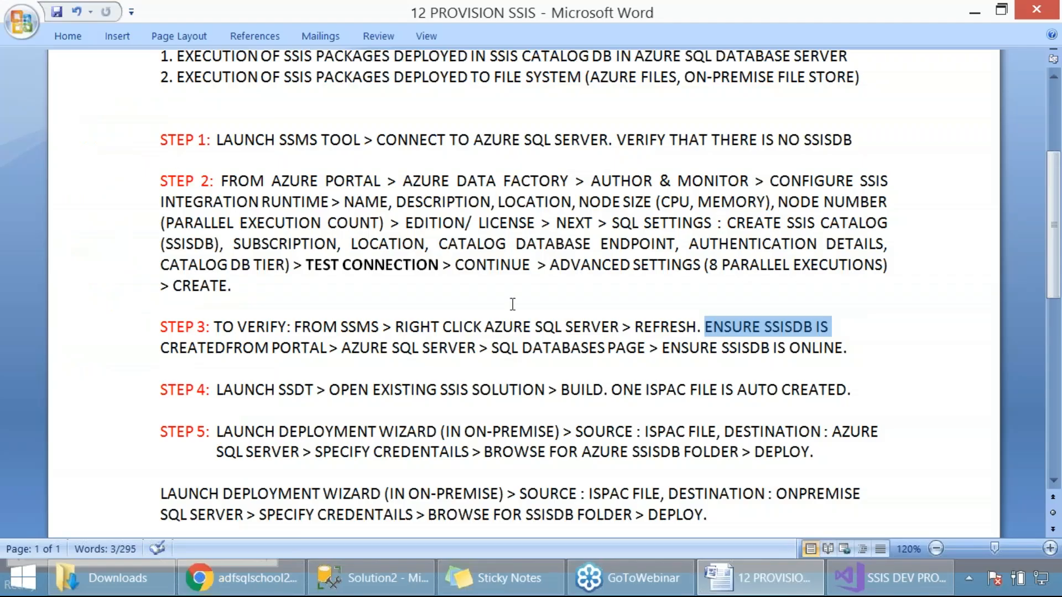
drag(664, 361, 839, 355)
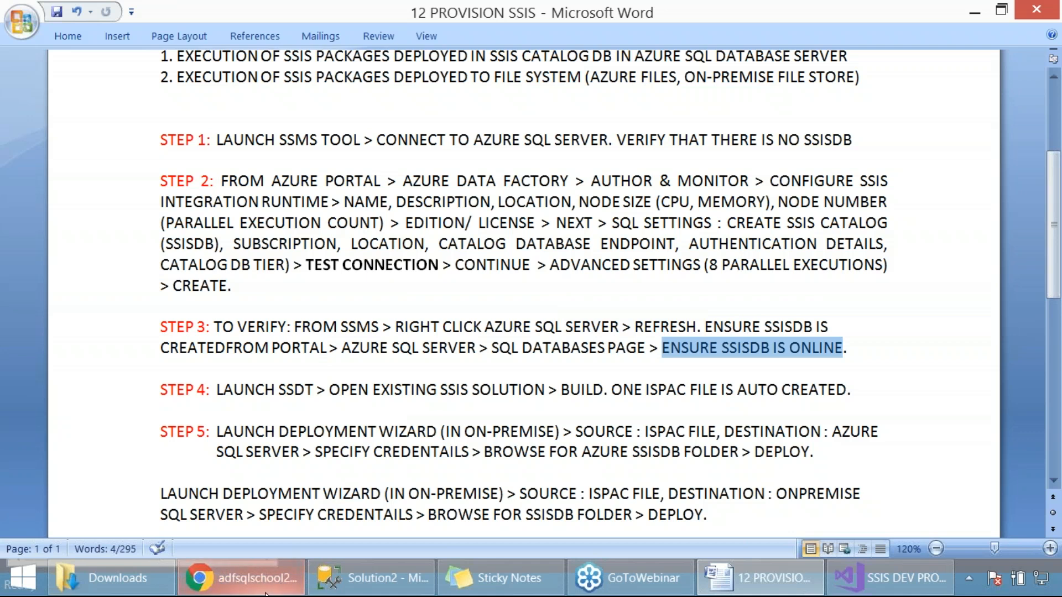
click(243, 578)
click(490, 16)
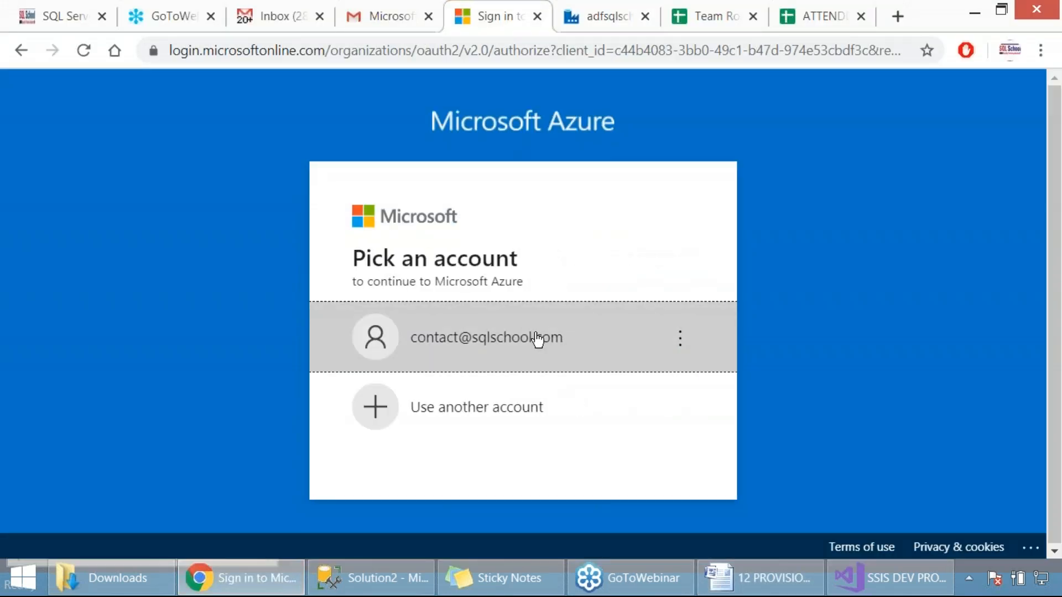
click(535, 328)
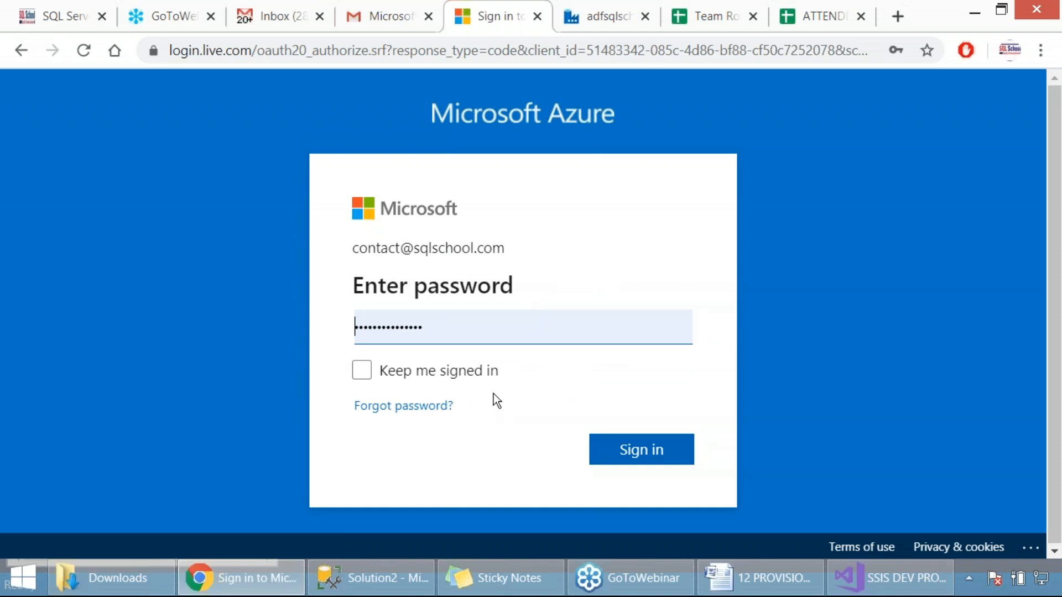
click(481, 371)
click(623, 450)
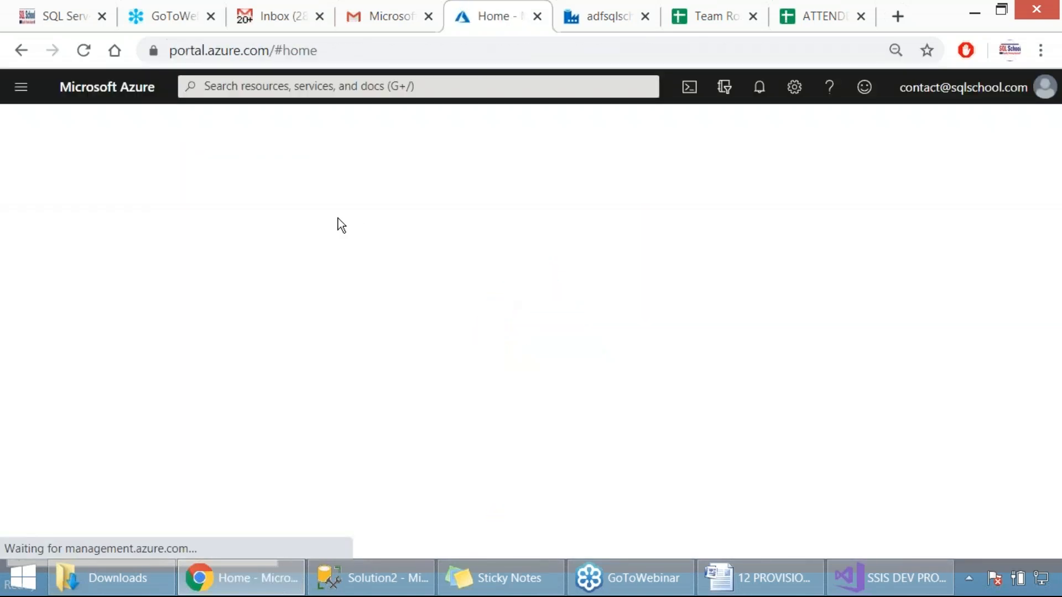
Open the SSISDB (sqlschoolprod/SSISDB) database from All resources, highlight its status and capture screenshots of the overview
click(233, 198)
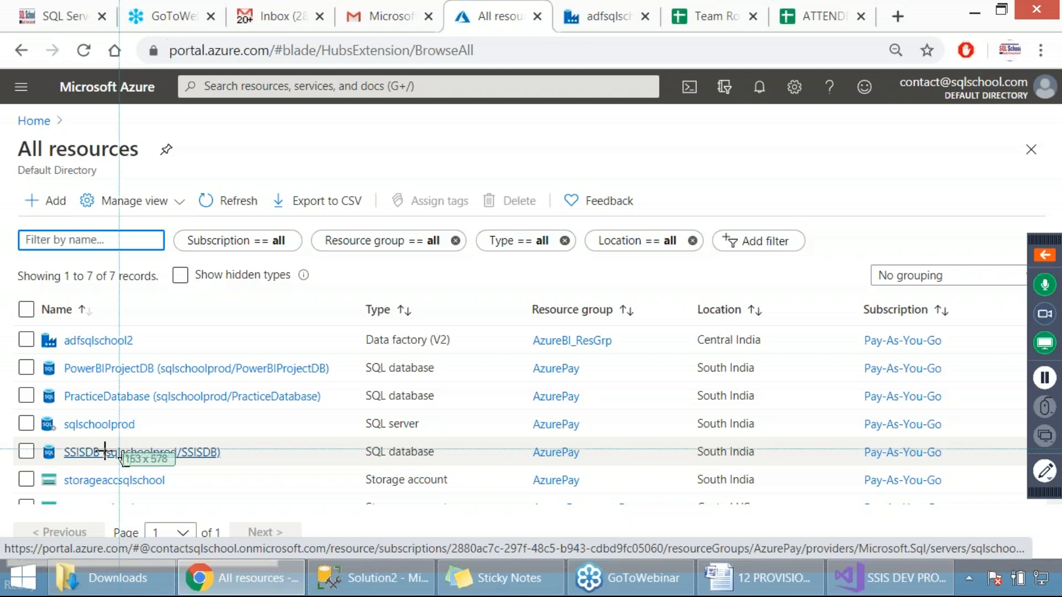
click(184, 452)
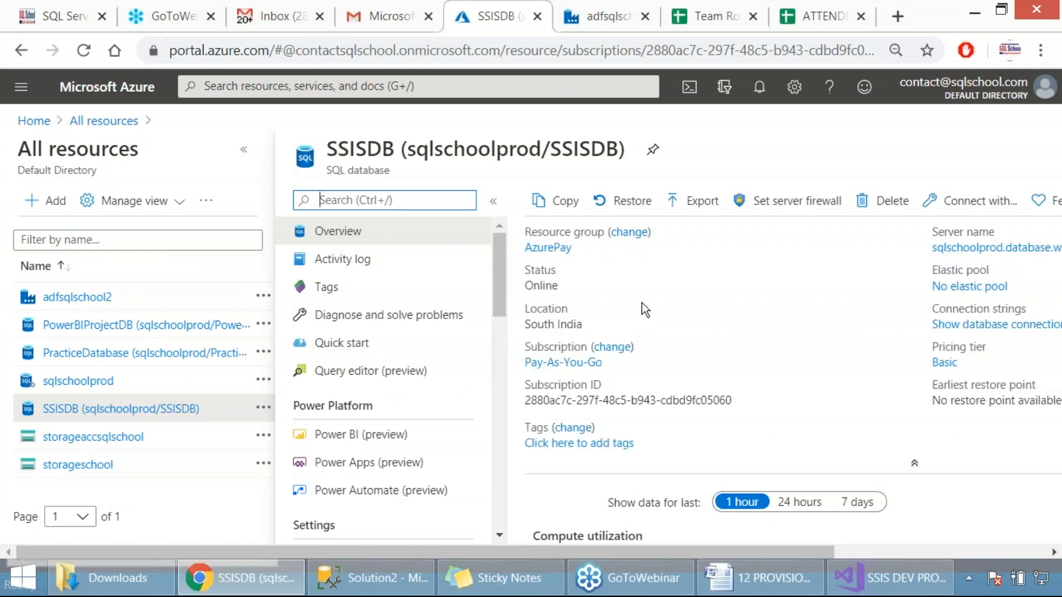
key(Print)
drag(263, 93, 999, 432)
double_click(541, 285)
key(Print)
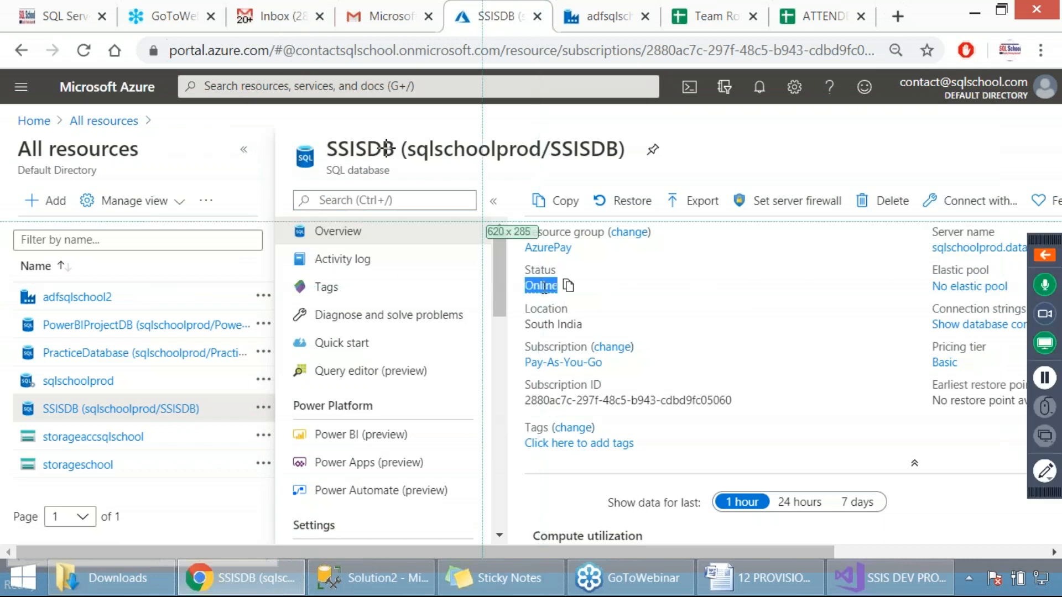
drag(230, 73, 787, 315)
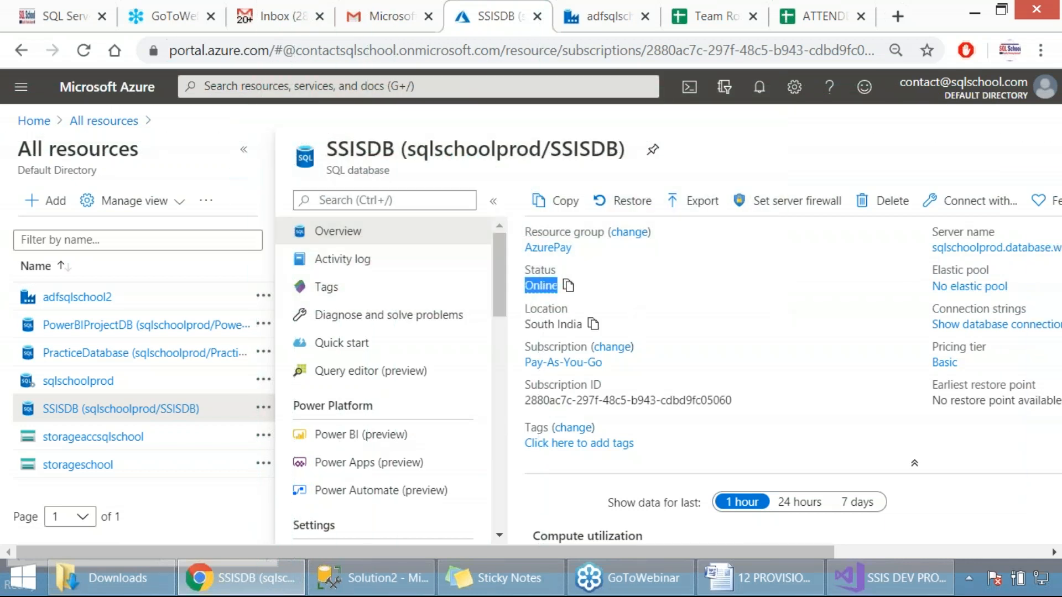
Return to the Word notes and review Step 4 on building the existing SSIS solution and Step 5 on the deployment wizard, highlighting their text
click(755, 575)
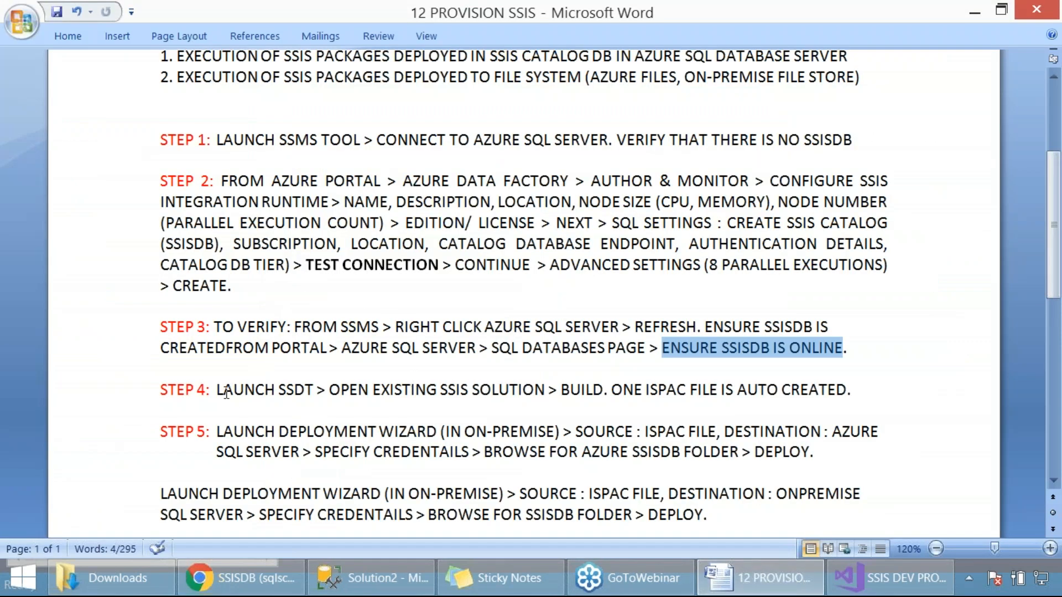
drag(216, 391, 857, 395)
click(364, 408)
drag(331, 390, 481, 387)
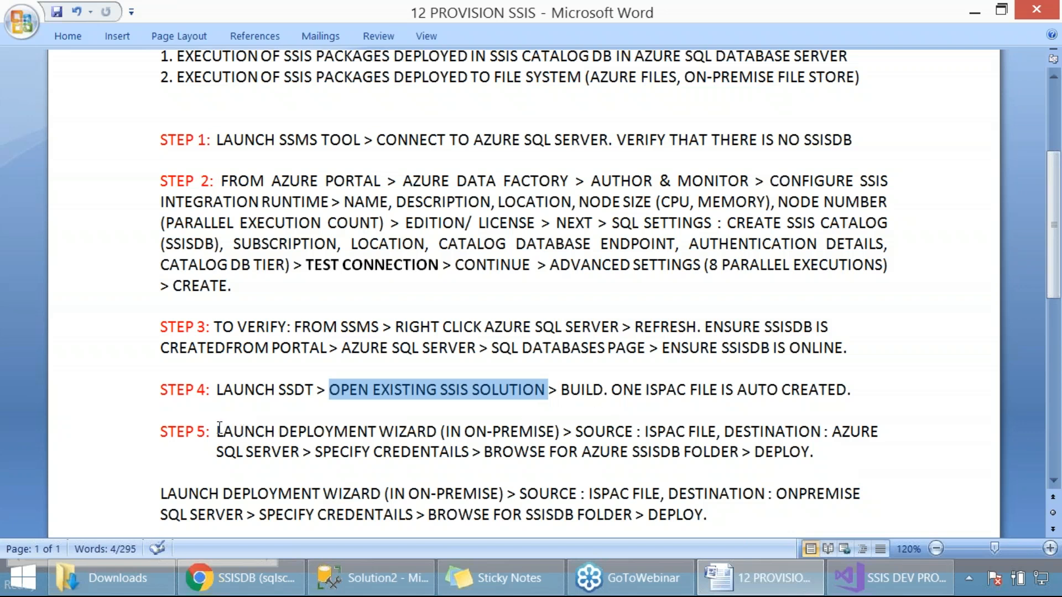
drag(217, 431, 290, 453)
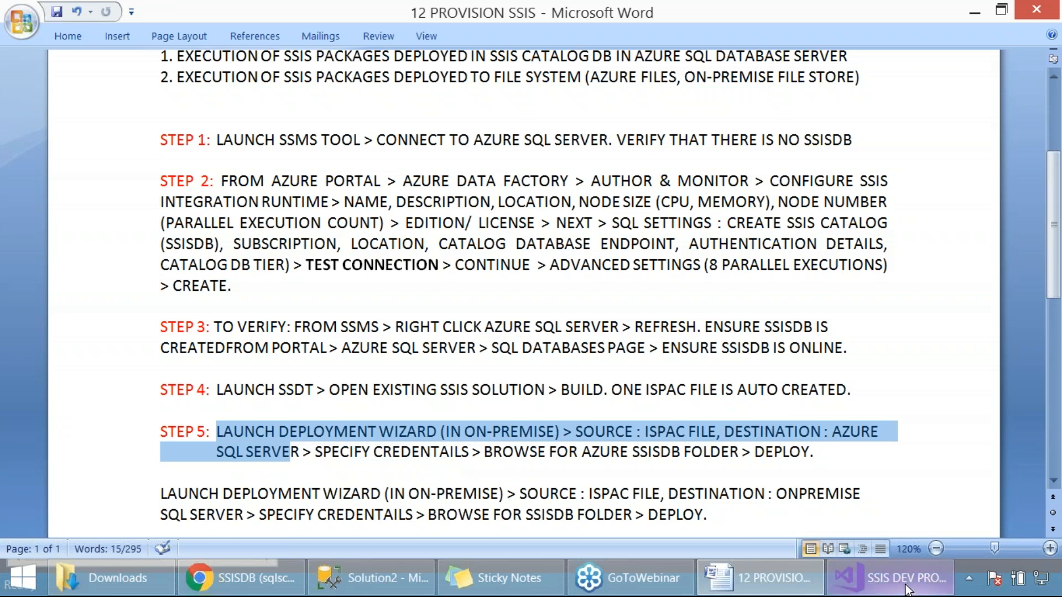
Highlight the Step 5 text in the Word notes covering the deployment wizard, ISPAC source and Azure SQL Server destination
mouse_move(907, 590)
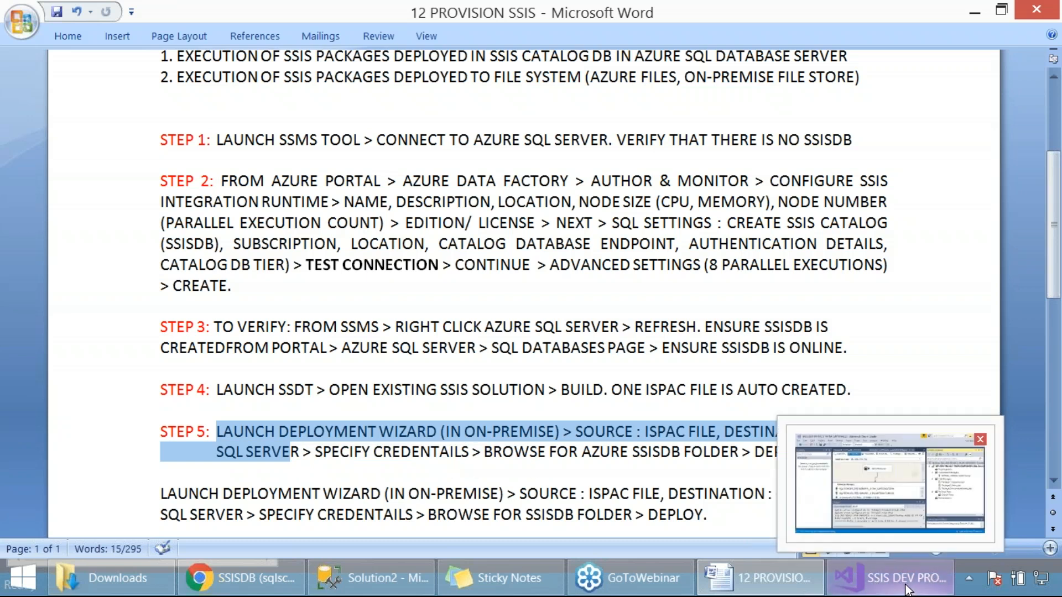
click(418, 432)
drag(217, 432, 679, 432)
drag(701, 436, 290, 454)
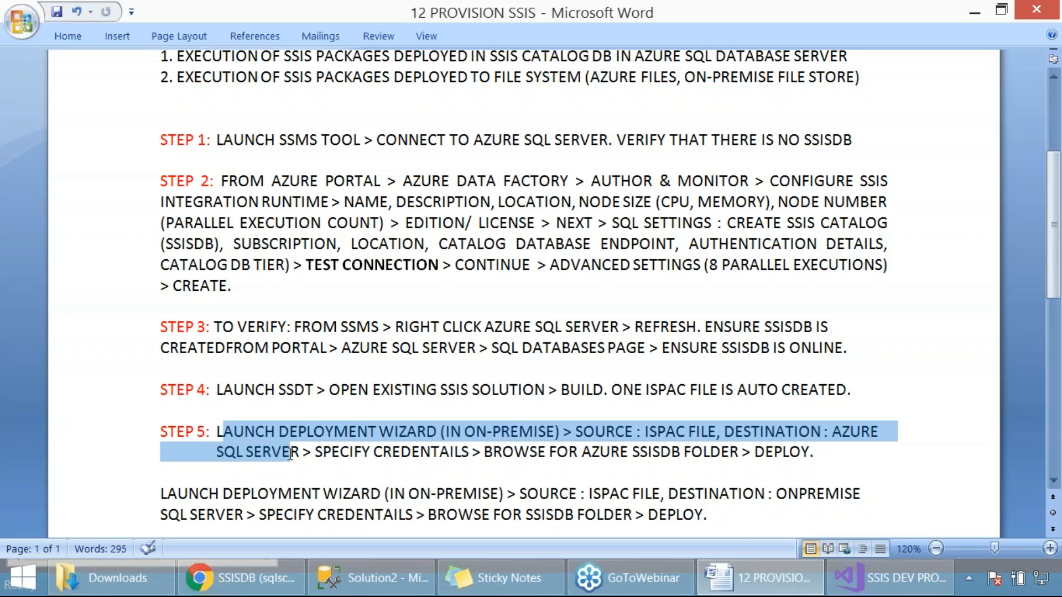
click(504, 445)
Search Windows for "deploy", launch the SQL Server 2017 Deployment Wizard and maximize its window
key(super)
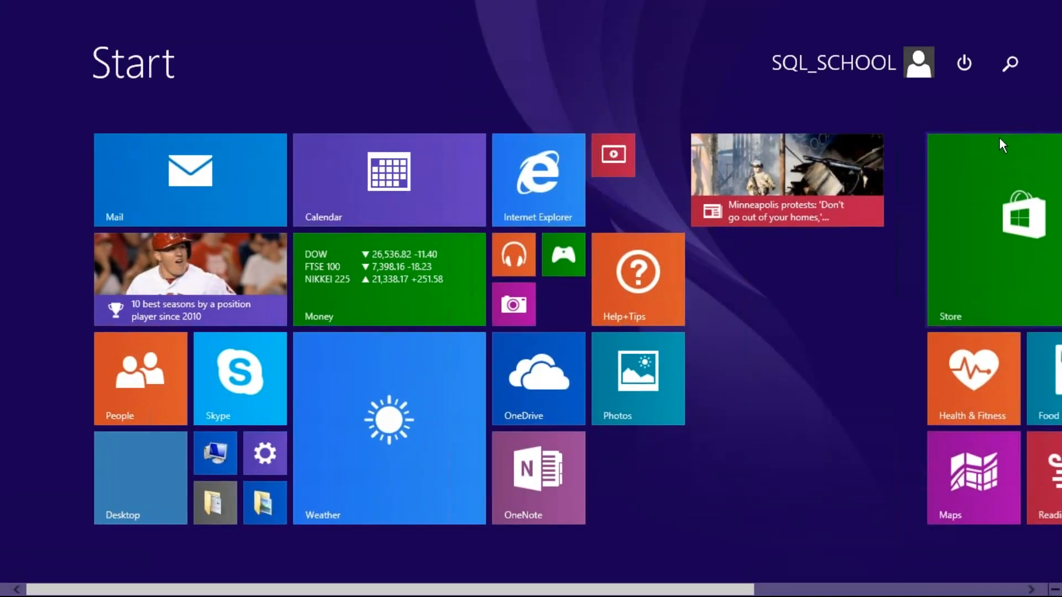
click(1009, 63)
text(pr)
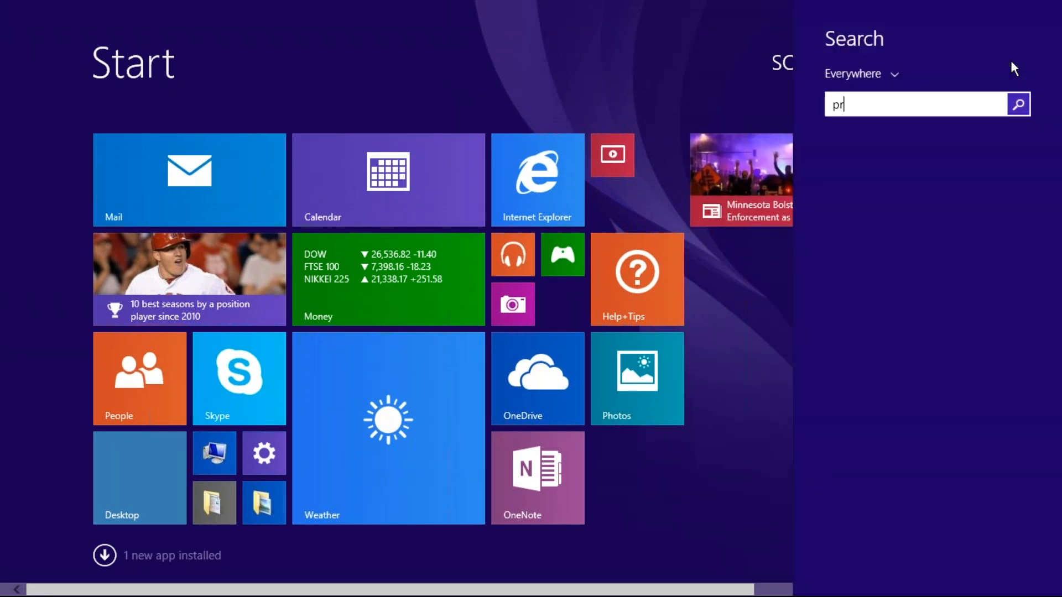
text(oject Conversion Wizard)
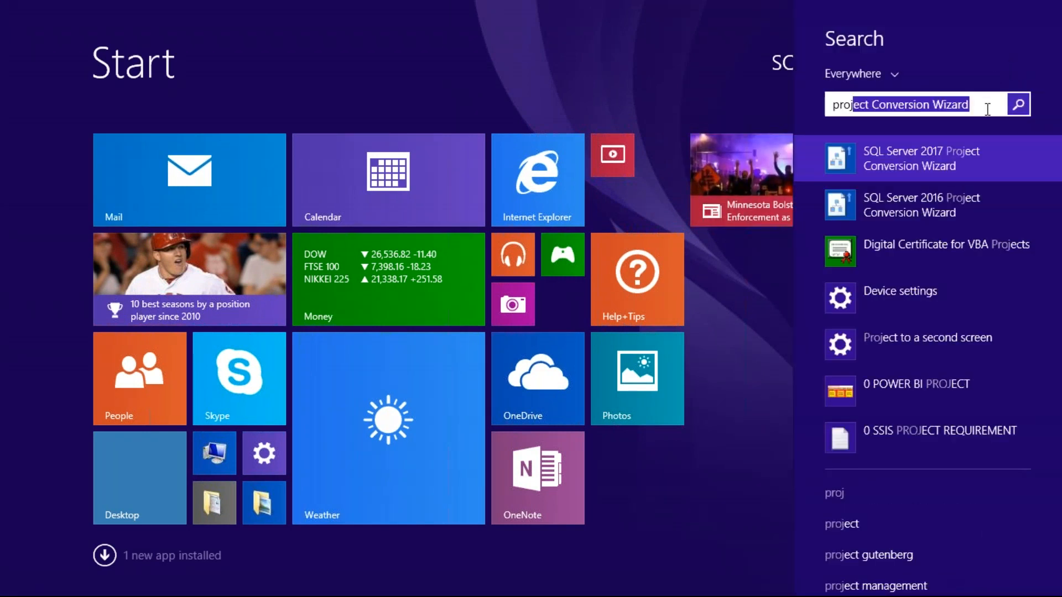
key(ctrl+a)
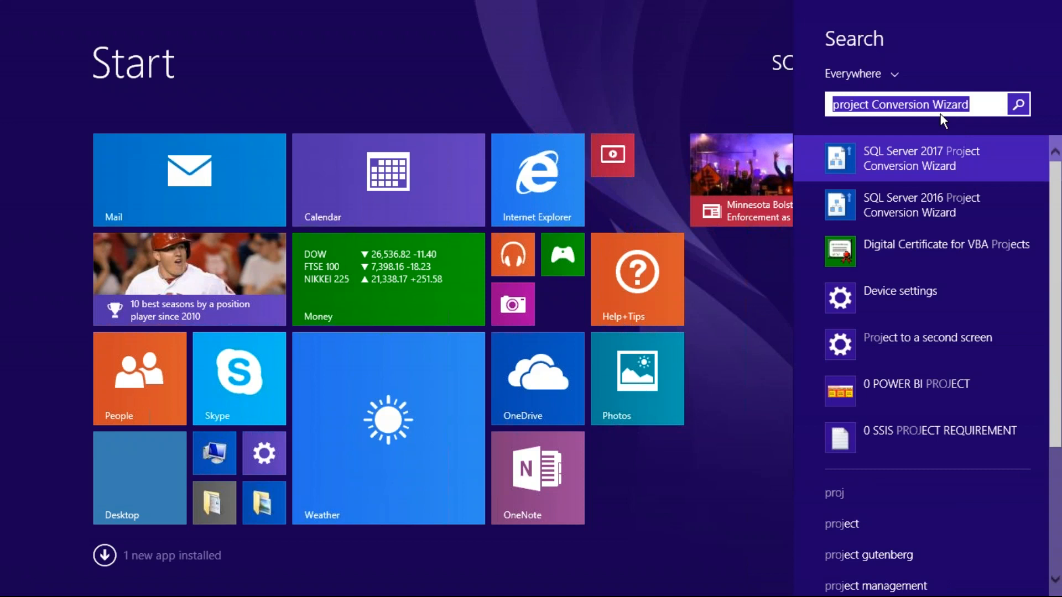
text(deployment)
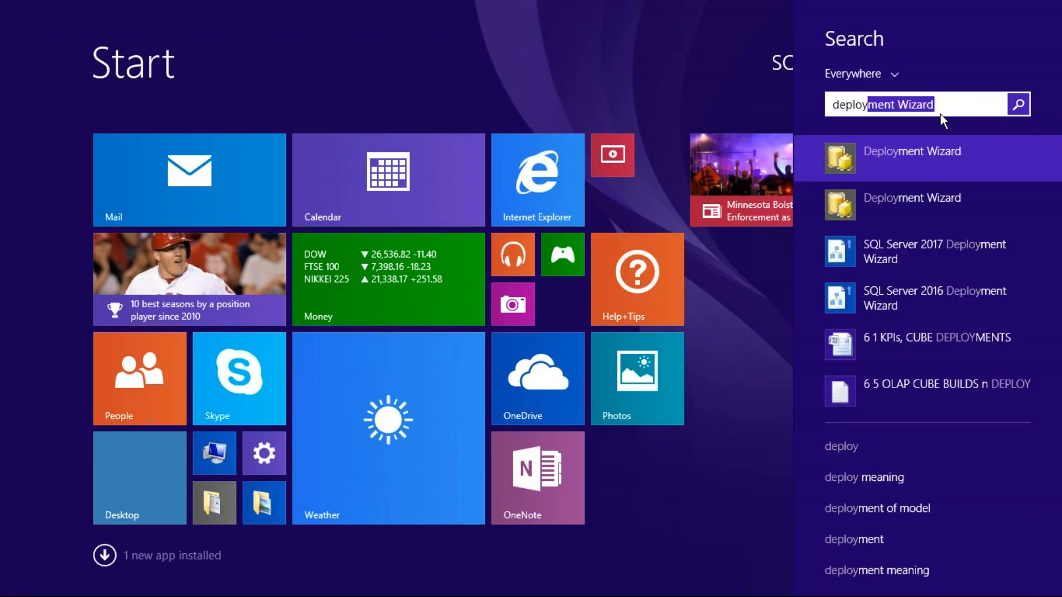
click(918, 257)
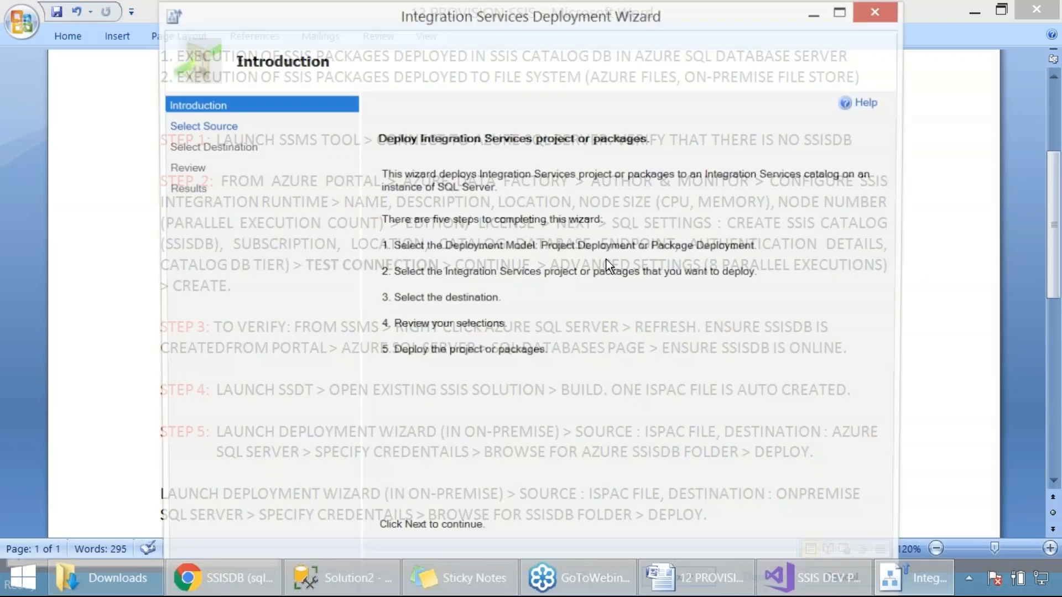
click(841, 16)
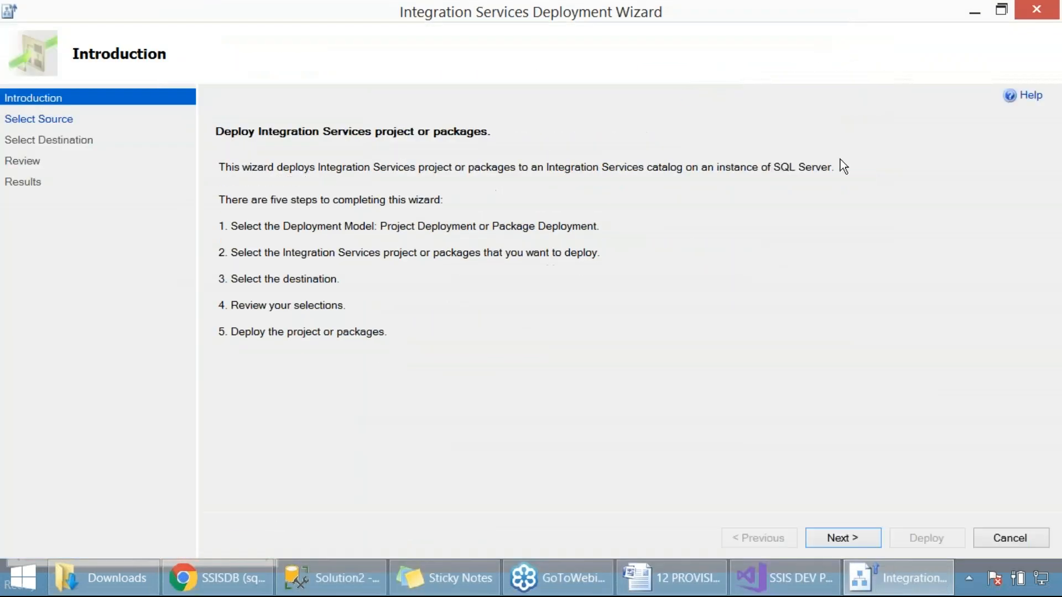
Browse for the project deployment file, from the Desktop folder AZURE BI FOR ADF MIGRATIONS into the SSIS project's bin\Development folder
click(844, 536)
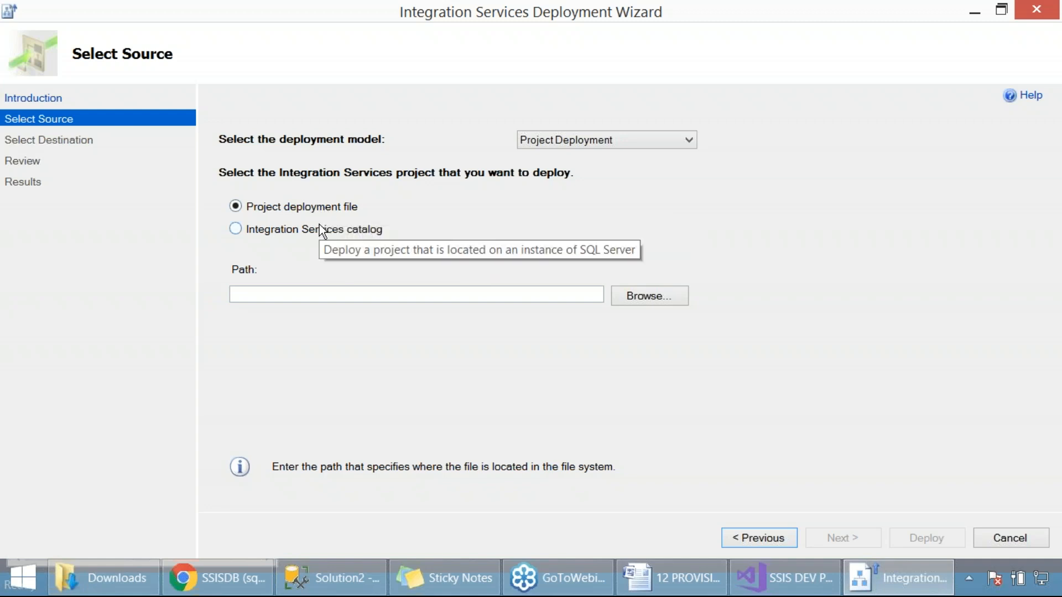
click(639, 297)
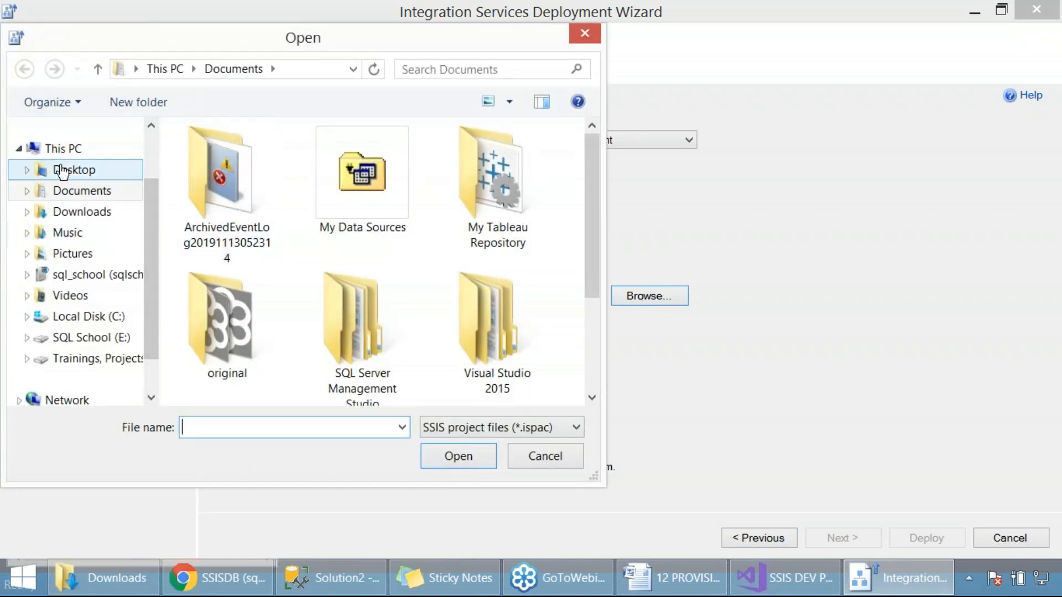
click(63, 172)
scroll(301, 281, down, 4)
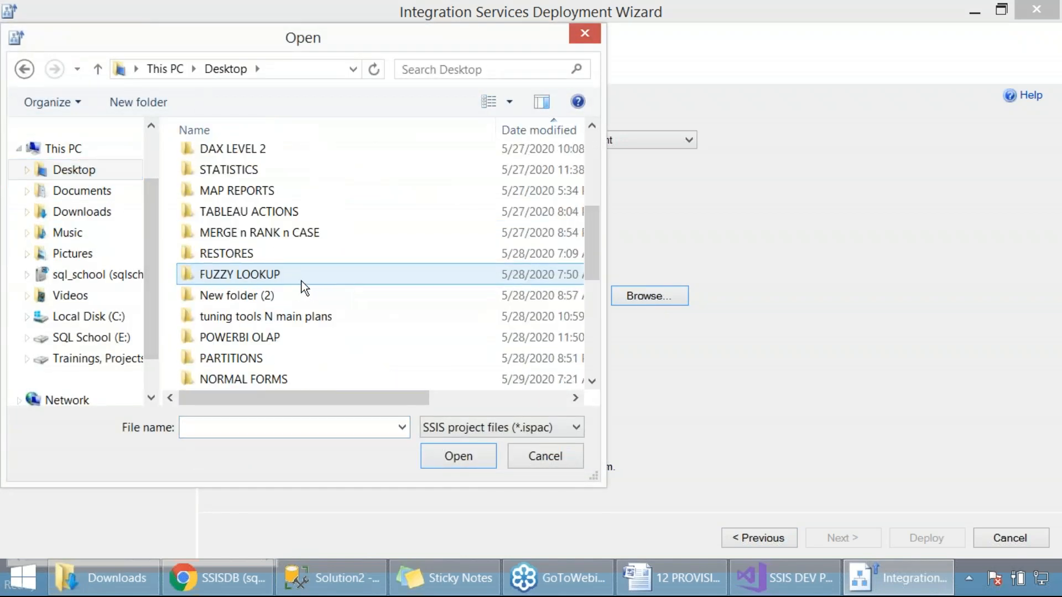
scroll(343, 227, down, 5)
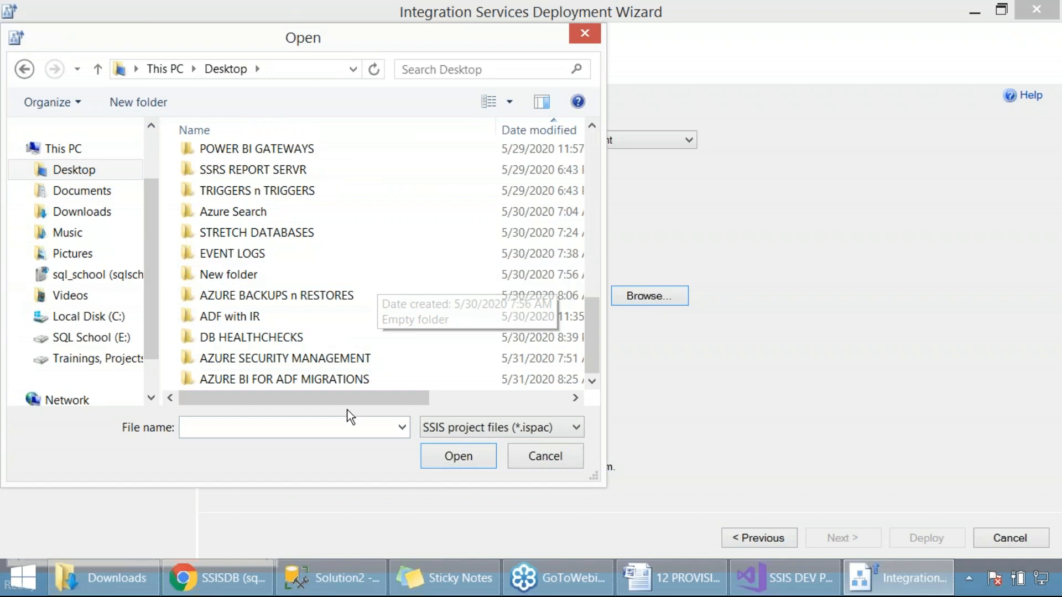
double_click(312, 378)
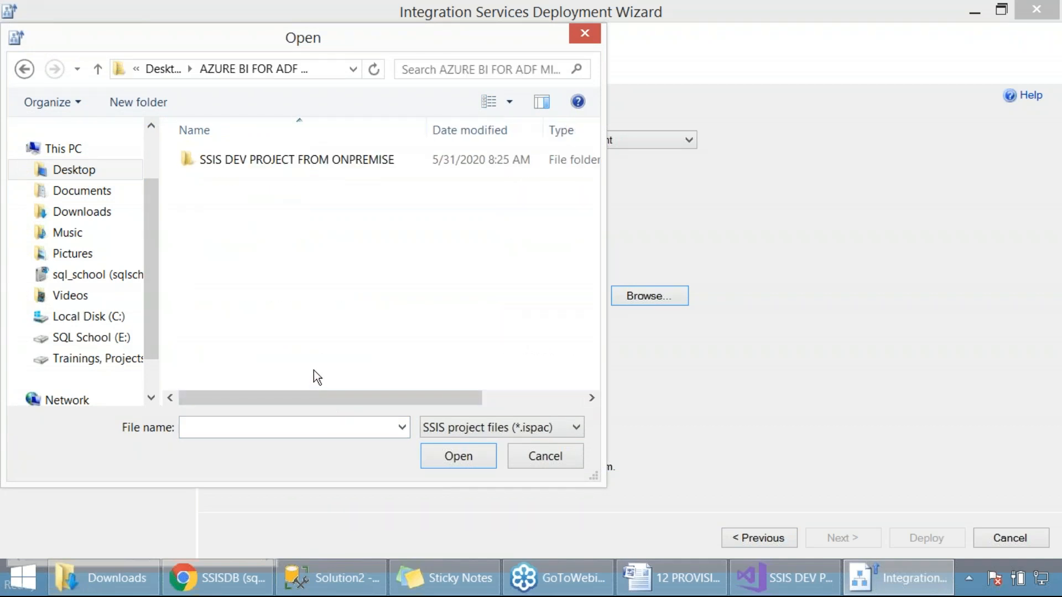
double_click(268, 167)
double_click(268, 161)
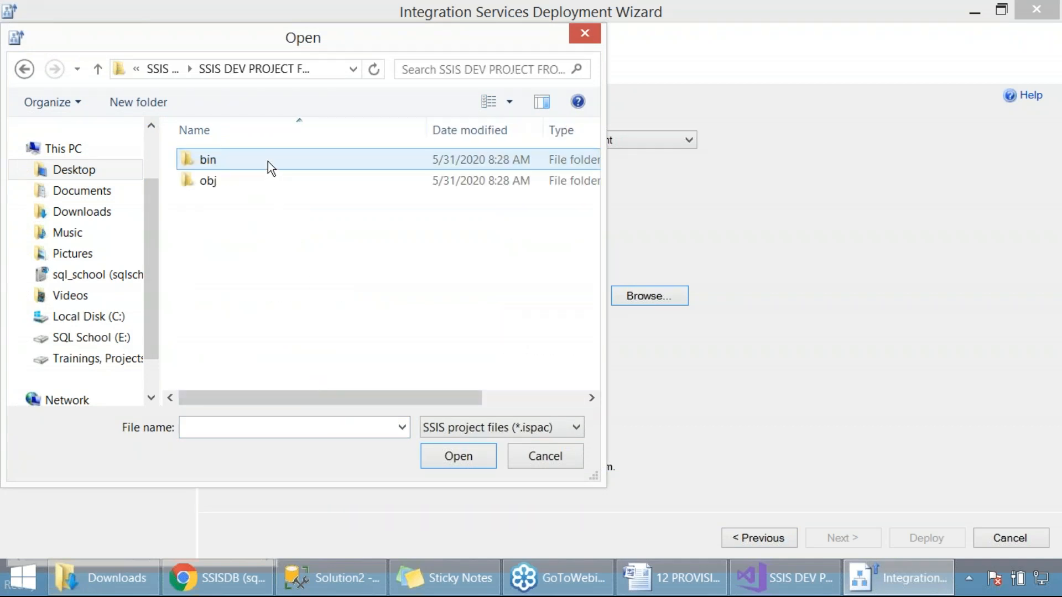
double_click(219, 157)
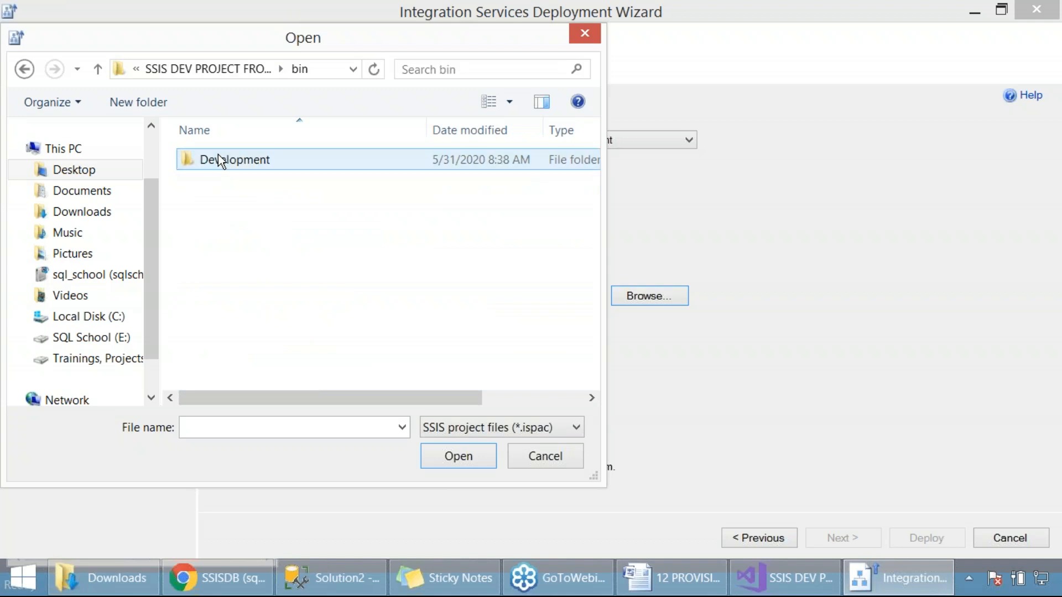
double_click(237, 167)
Choose SSIS DEV PROJECT FROM ONPREMISE.ispac as the source, capture a screenshot of the file selection and proceed to the destination page
click(297, 165)
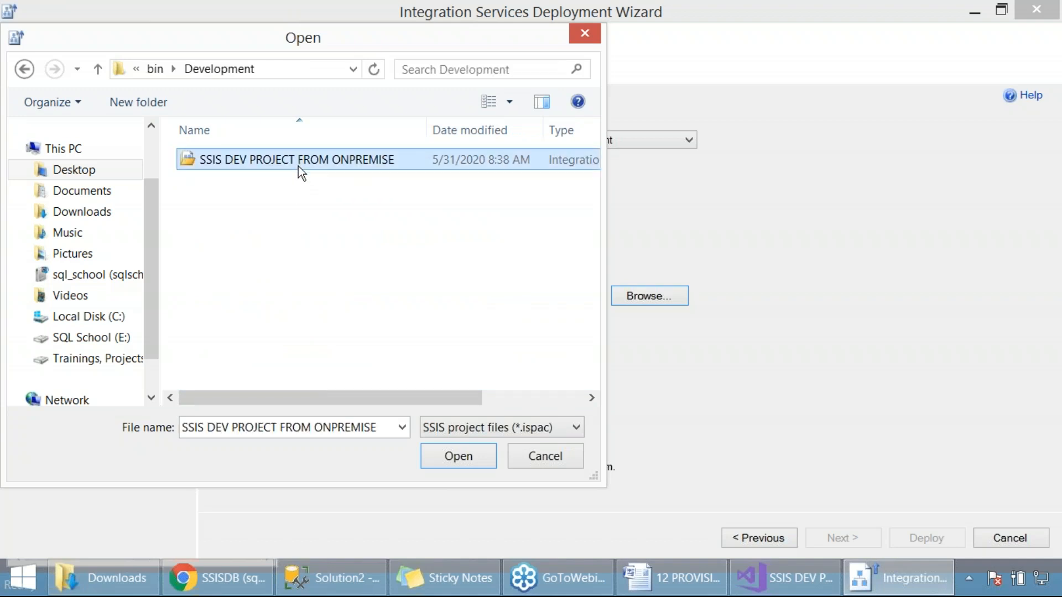
key(Print)
drag(1, 1, 655, 517)
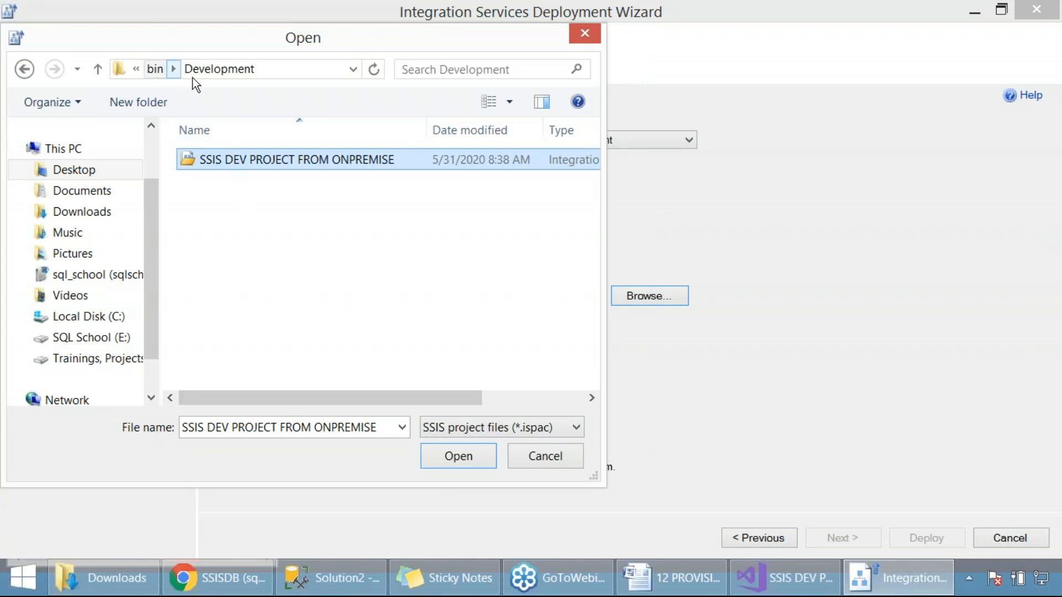
click(476, 455)
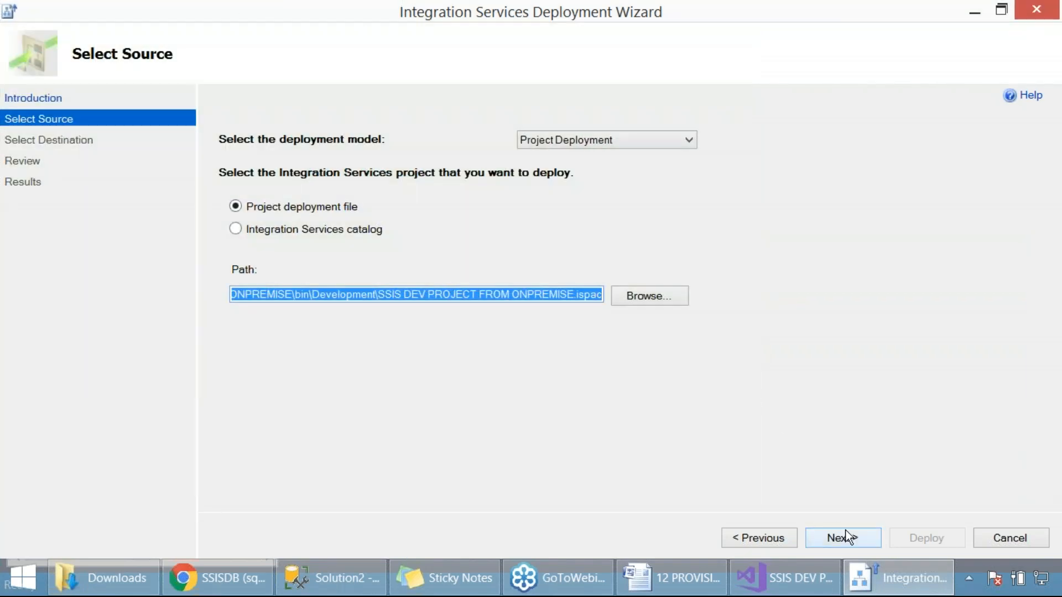
click(846, 536)
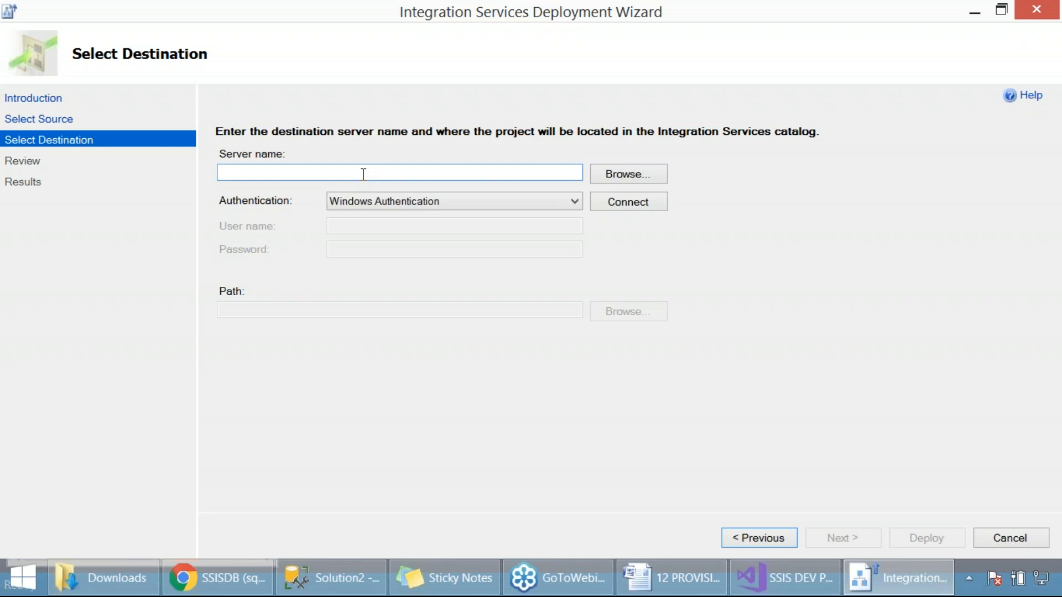
text(sq)
key(BackSpace)
key(BackSpace)
Switch to SQL Server Management Studio and copy the server name sqlschoolprod.database.windows.net from a new server connection dialog
click(331, 578)
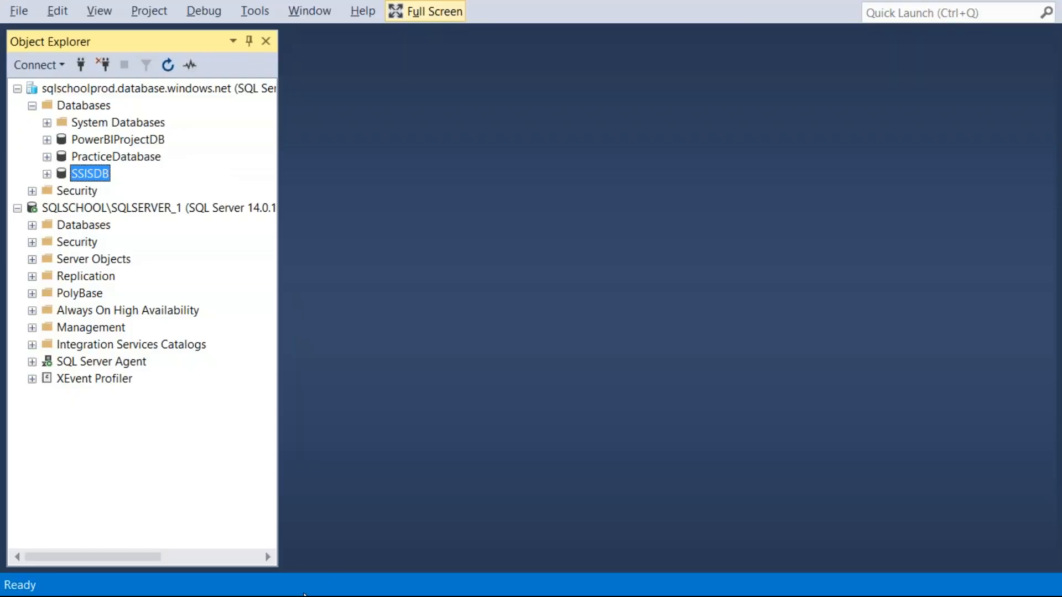
click(131, 95)
right_click(145, 90)
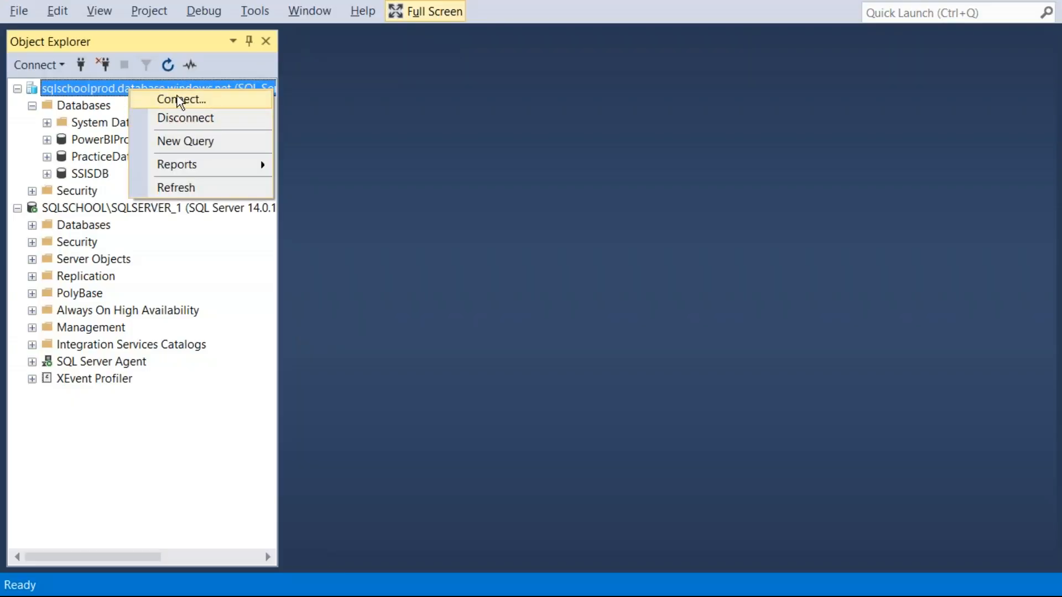
click(178, 98)
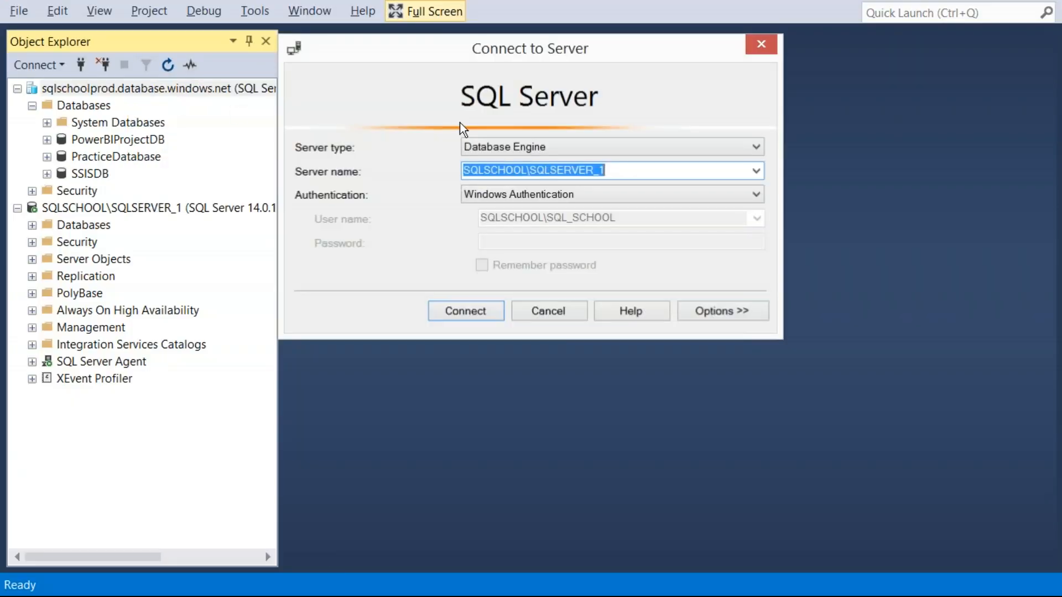
click(755, 171)
click(564, 213)
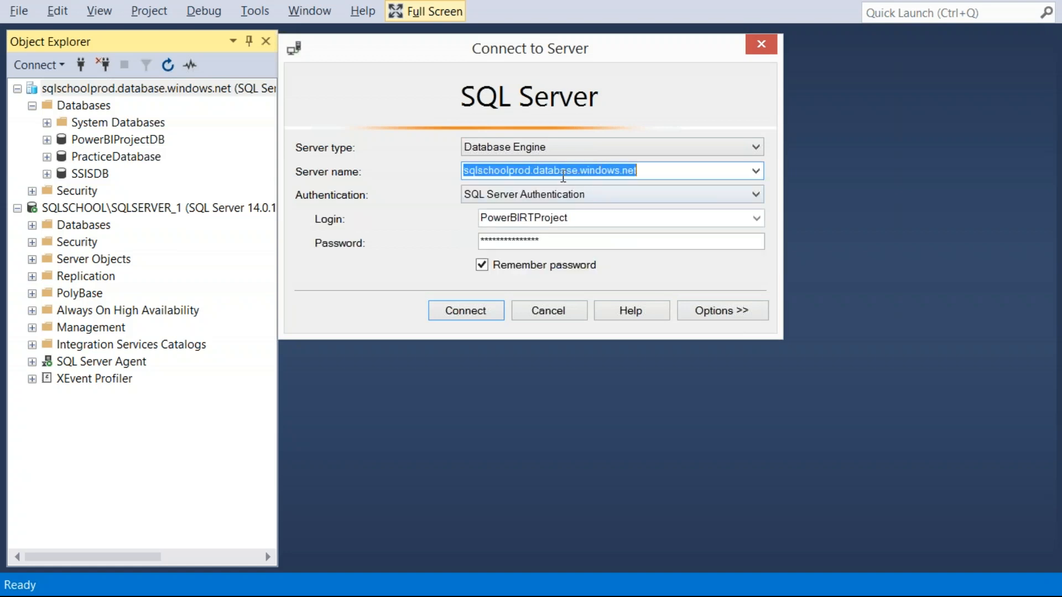
right_click(561, 171)
click(617, 222)
Return to the deployment wizard and set the destination server to sqlschoolprod.database.windows.net with SQL Server Authentication
key(alt+Tab)
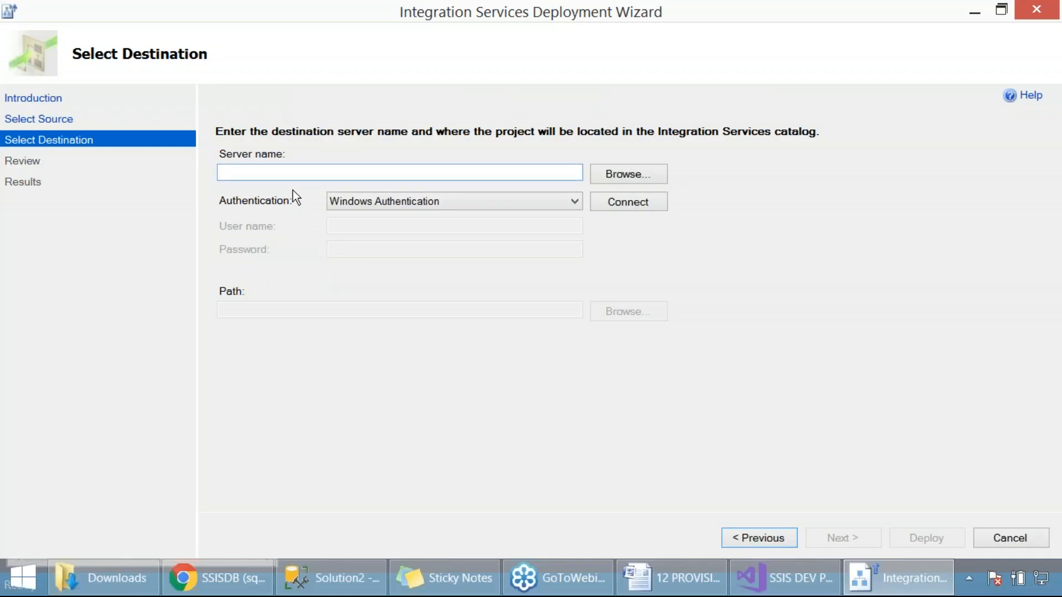
key(ctrl+v)
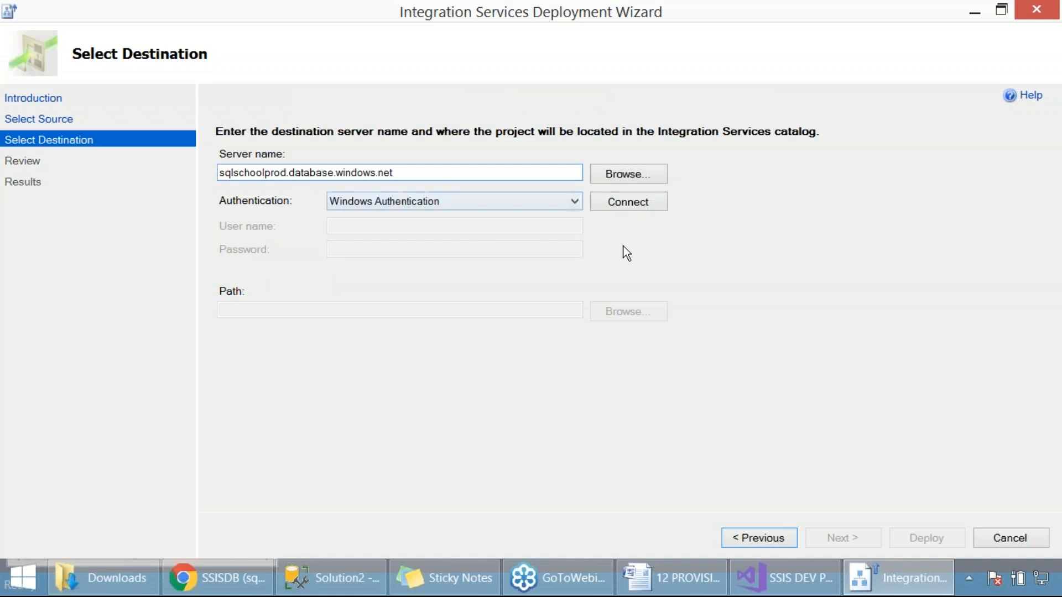
click(577, 206)
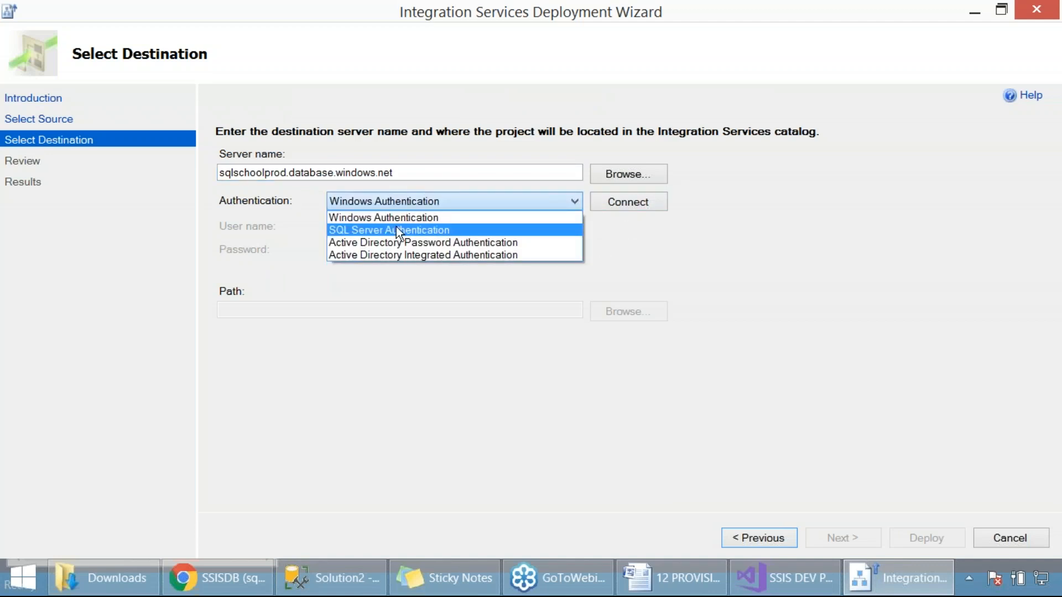
click(396, 228)
Connect to the destination server with login sqlschool and the account password, and capture a screenshot of the destination settings
text(sq)
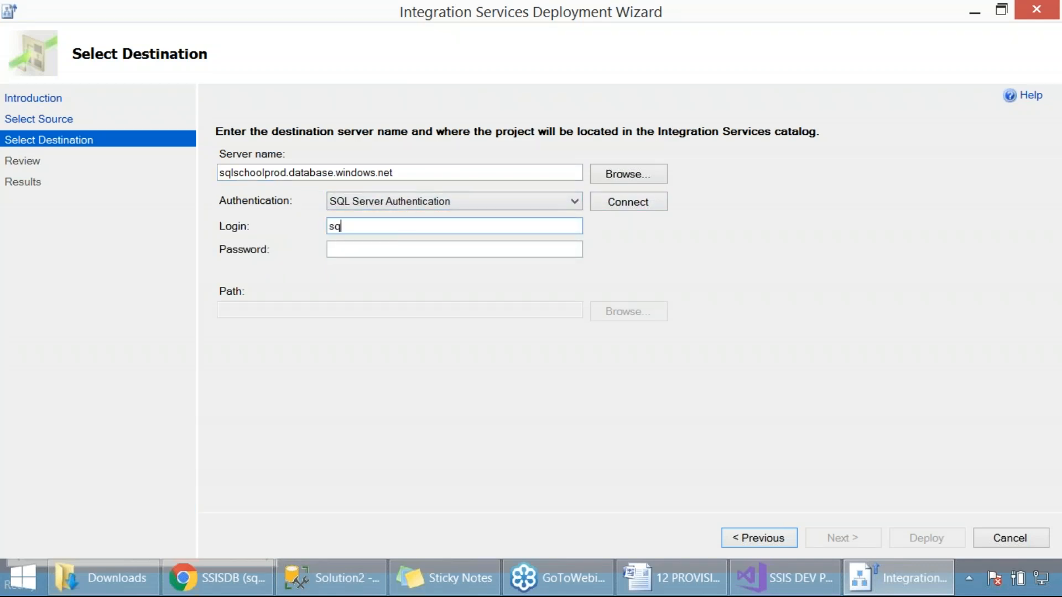
text(lschool******)
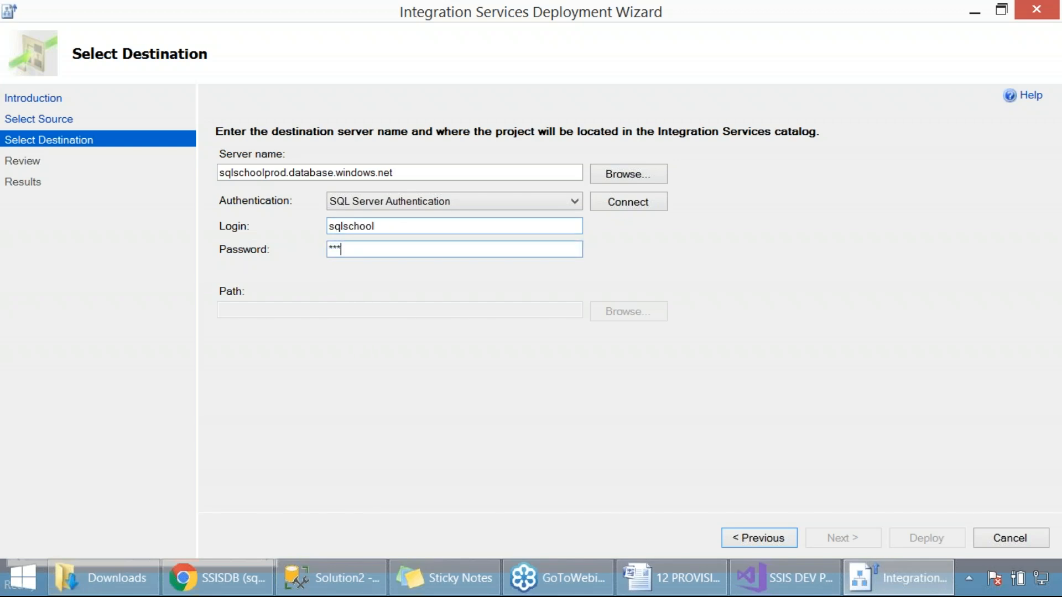
text(********)
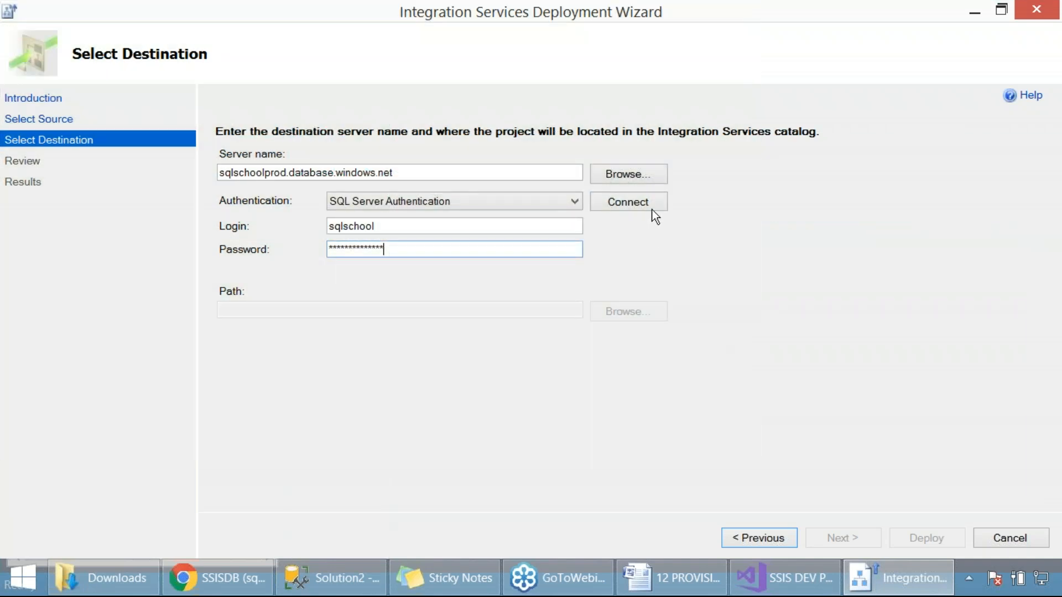
click(654, 205)
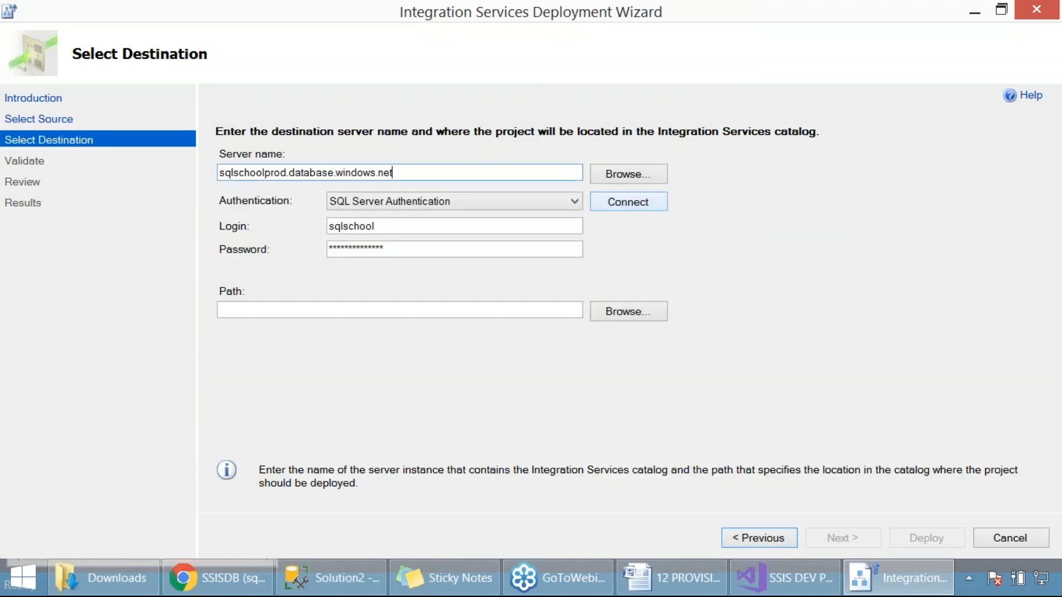
key(Print)
drag(0, 0, 798, 304)
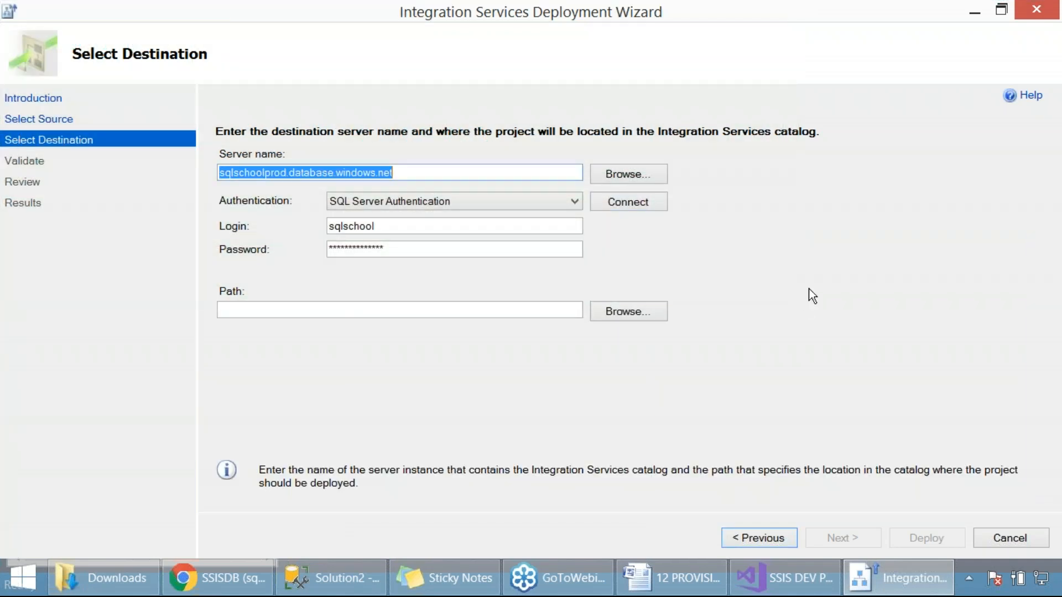
Browse for the destination path, select the SSISDB catalog and capture a screenshot of the folder selection dialog
click(630, 309)
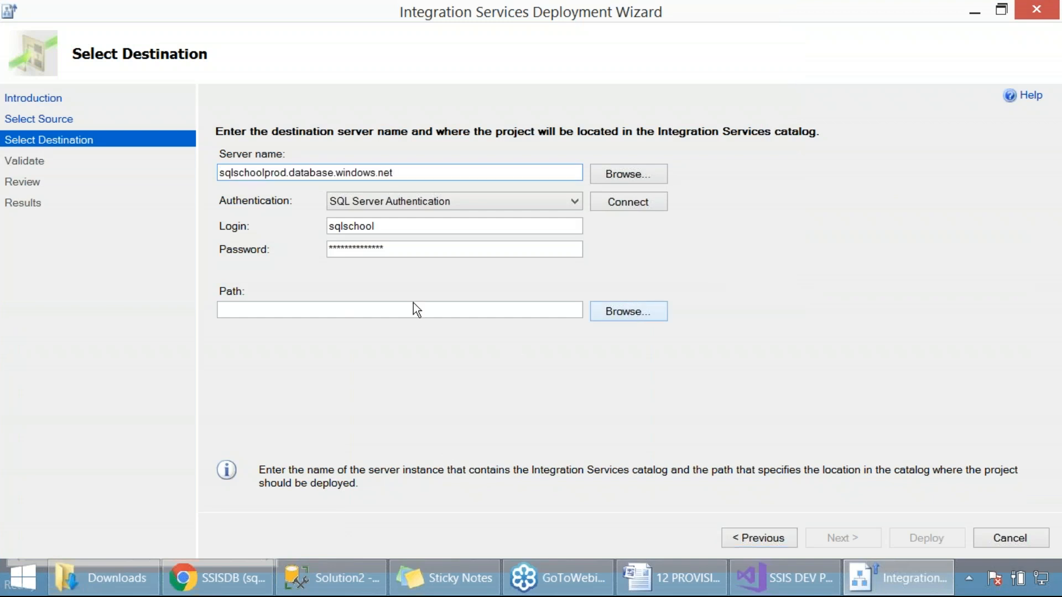
click(426, 208)
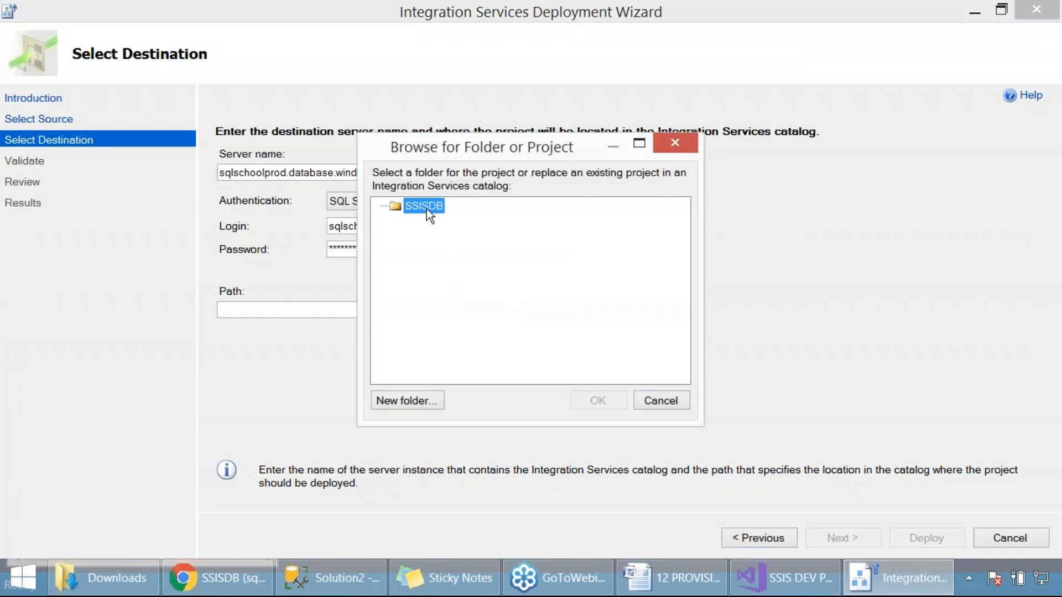
key(Print)
drag(2, 1, 890, 466)
Create a new folder named PACKAGE_FOLDER1 in the SSISDB catalog
click(402, 400)
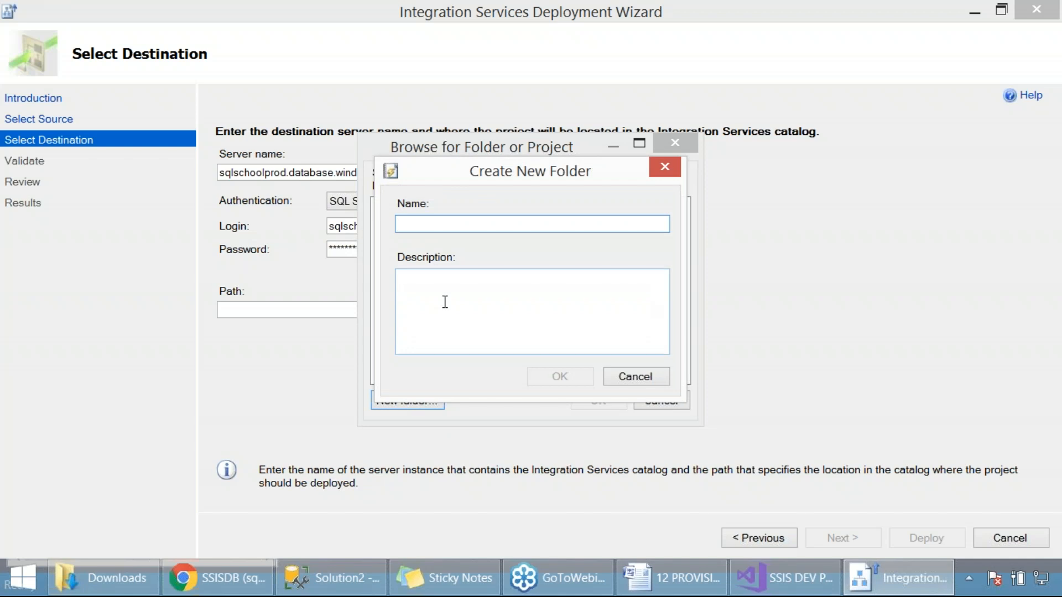
text(SSIS_)
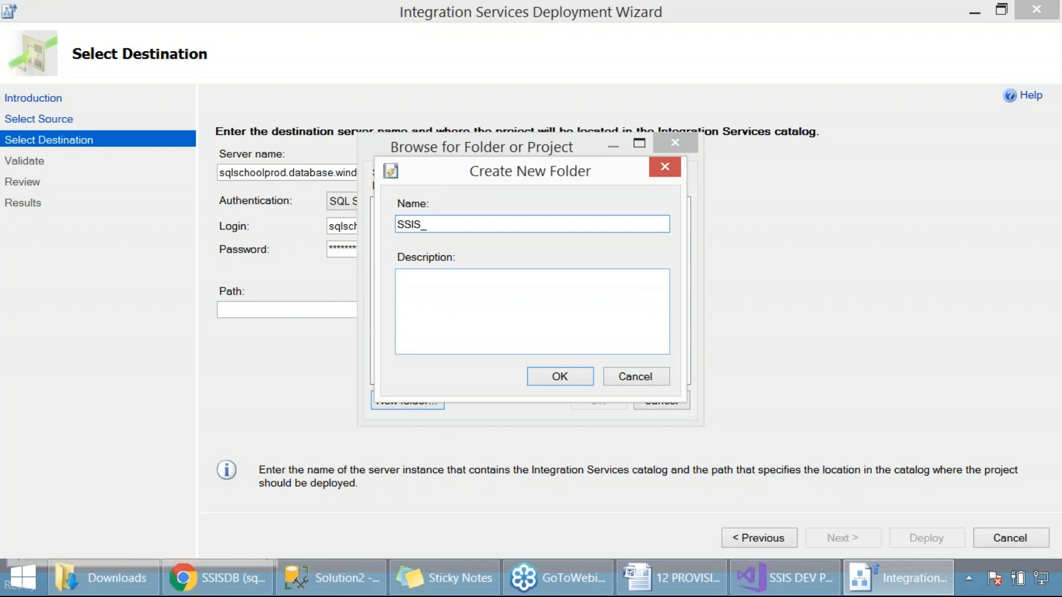
key(BackSpace)
key(BackSpace)
key(BackSpace)
key(BackSpace)
key(BackSpace)
text(PACKAGE_FOLER)
key(BackSpace)
key(BackSpace)
text(DER1)
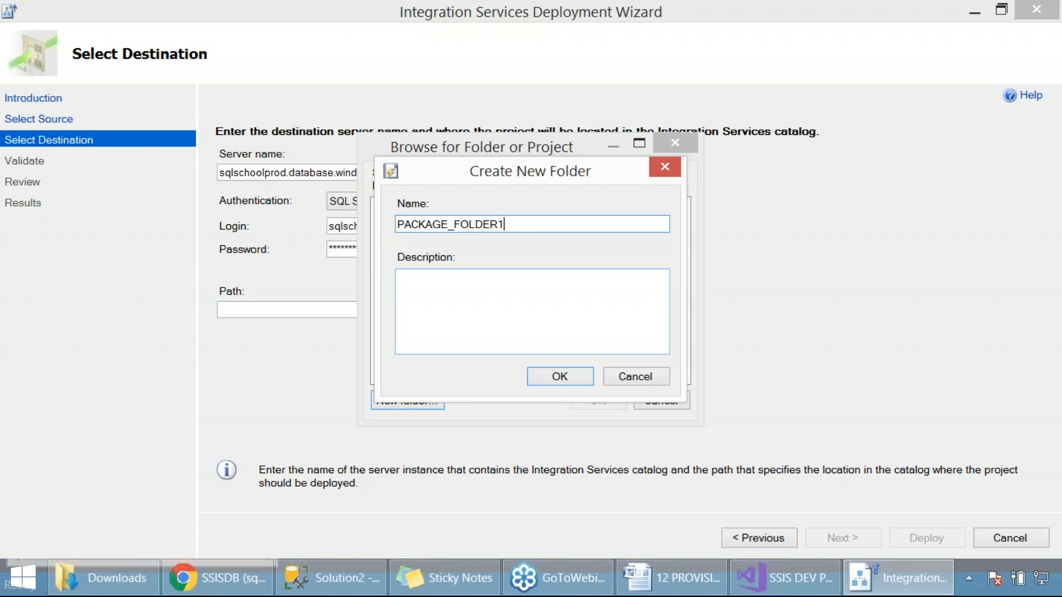
click(553, 378)
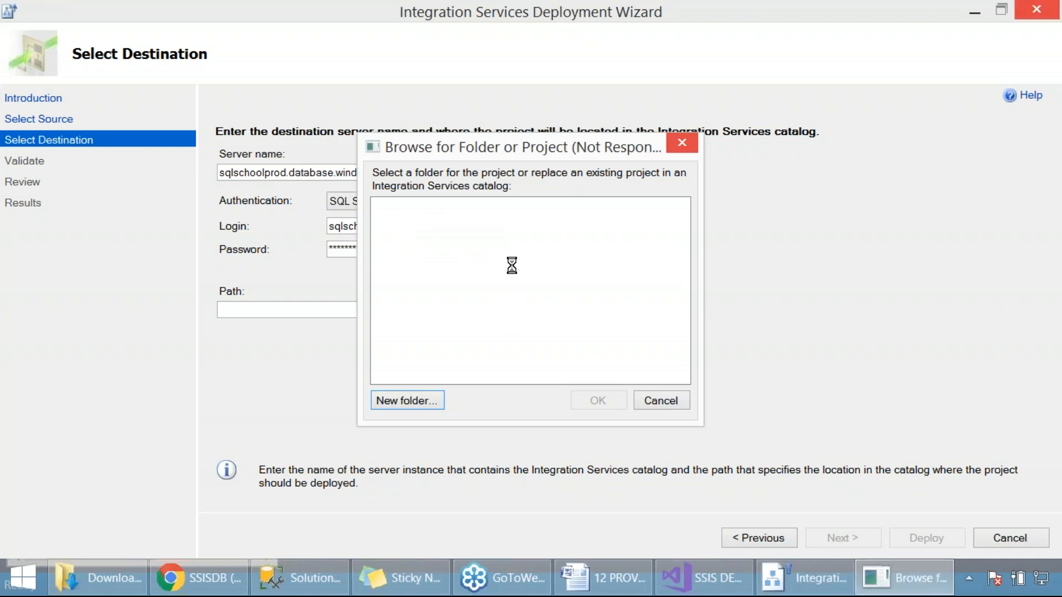
Capture a screenshot of the folder dialog and confirm PACKAGE_FOLDER1 as the project's destination path
key(Print)
drag(2, 1, 808, 480)
click(606, 399)
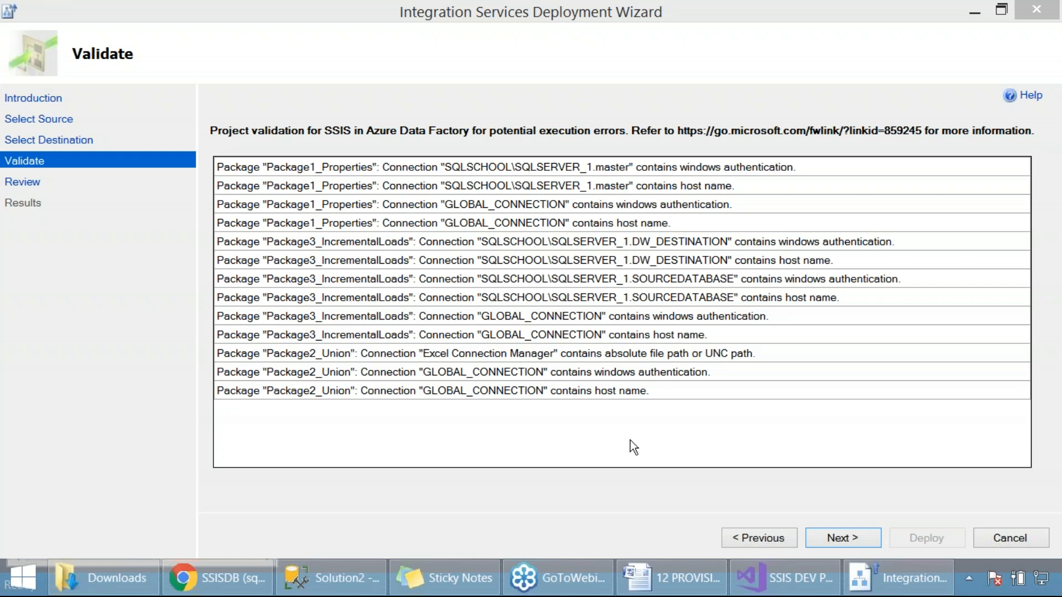
Proceed from validation to the review page, capture a screenshot of the summary and deploy the project
click(846, 542)
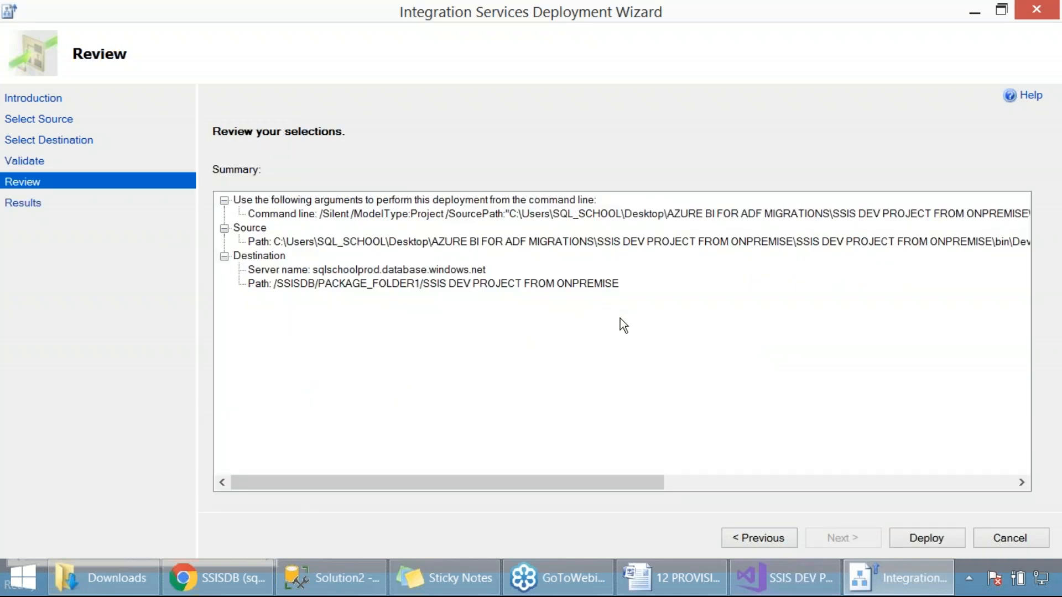
key(Print)
drag(0, 1, 1002, 390)
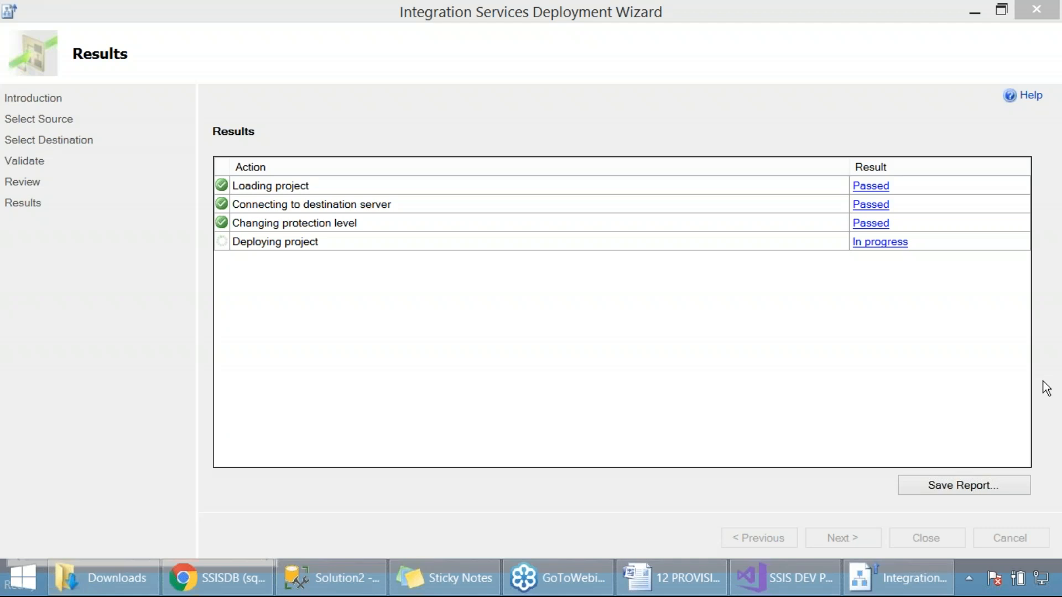
Switch to the browser and check the Azure-SSIS integration runtime in the adfsqlschool2 data factory
key(alt+Tab)
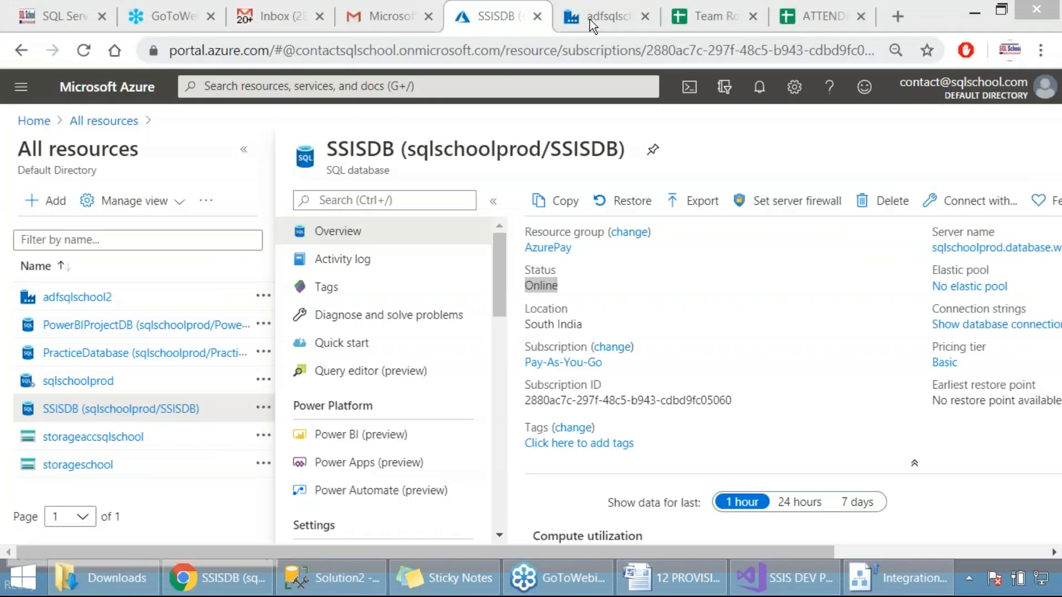
click(586, 18)
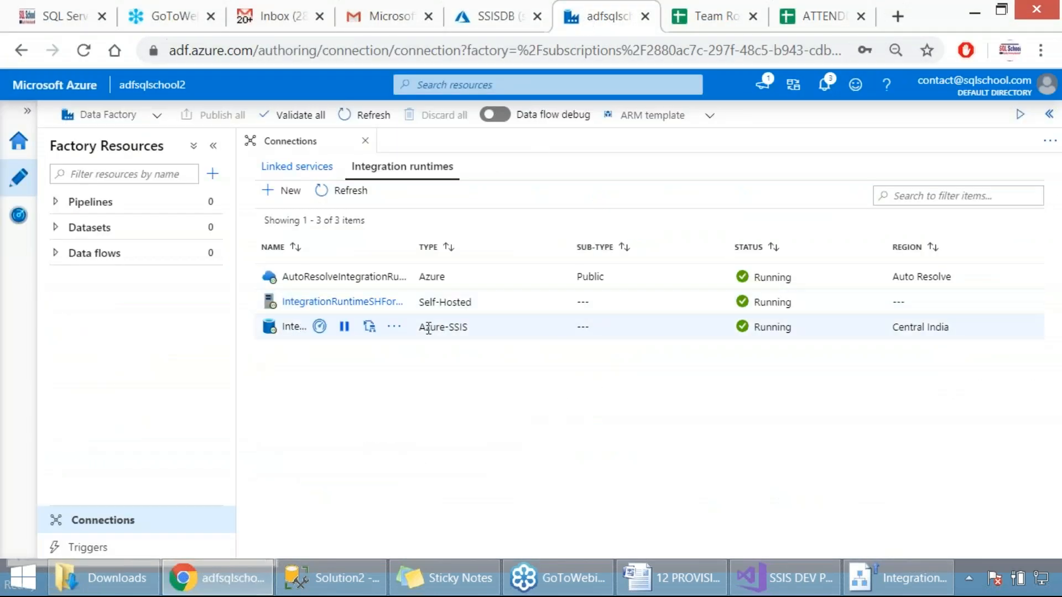
drag(419, 326, 473, 326)
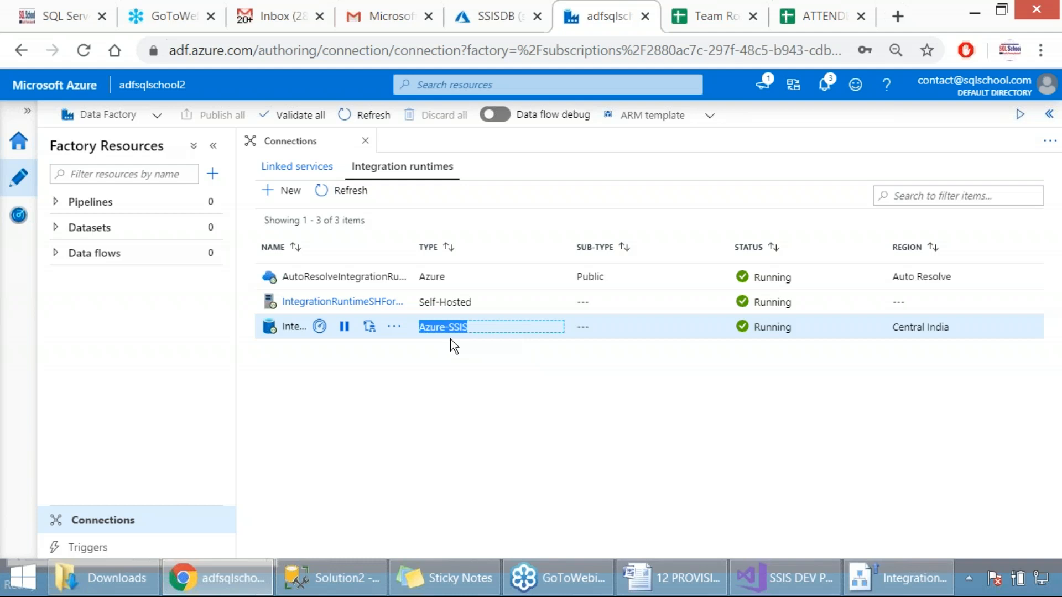
Switch to SQL Server Management Studio, dismiss the connection dialog and inspect the contents of SSISDB on the Azure server
click(354, 577)
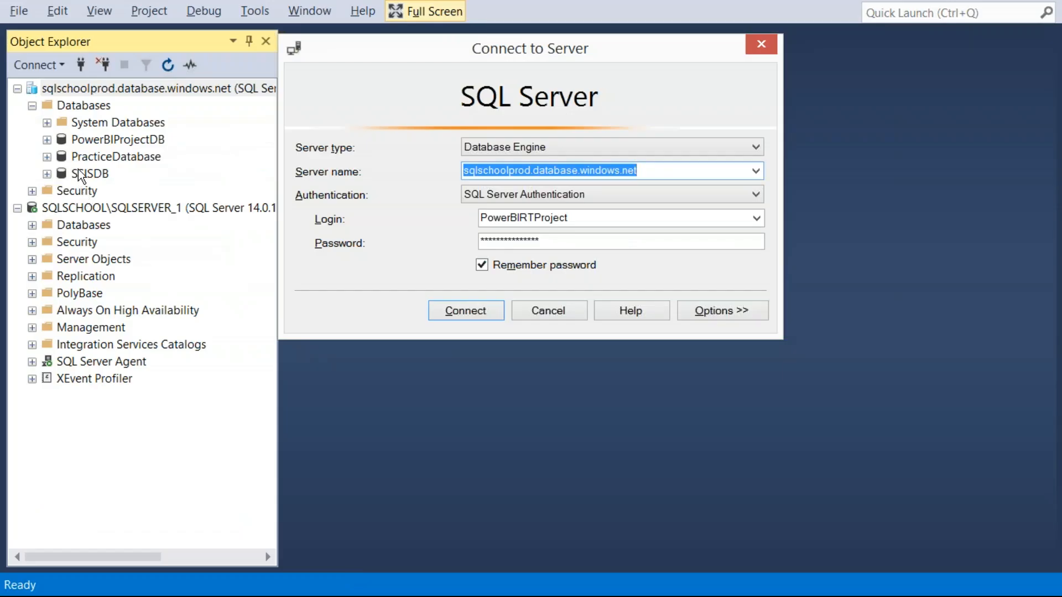
click(559, 317)
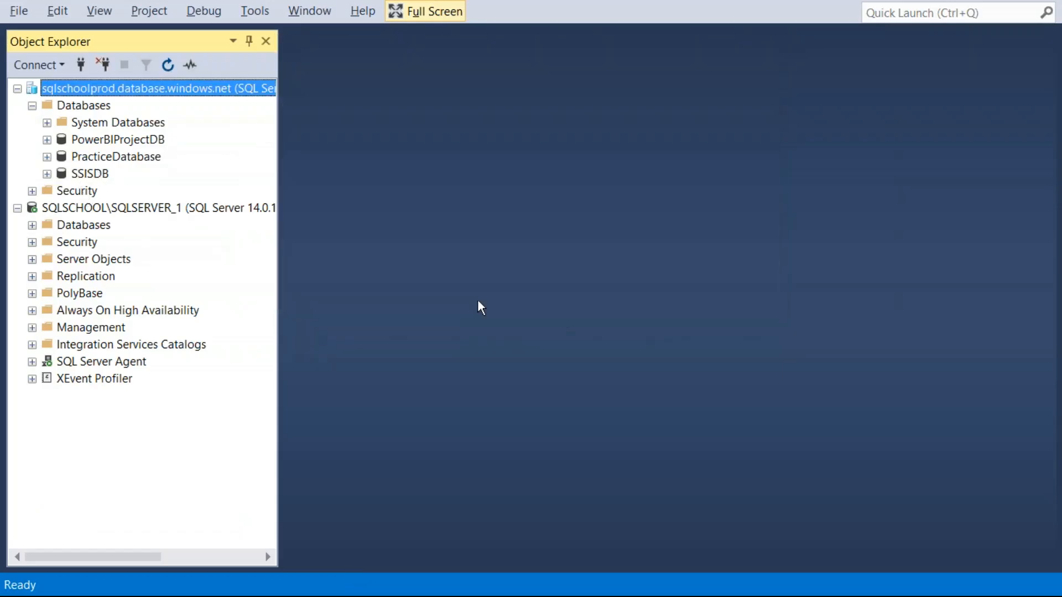
click(47, 174)
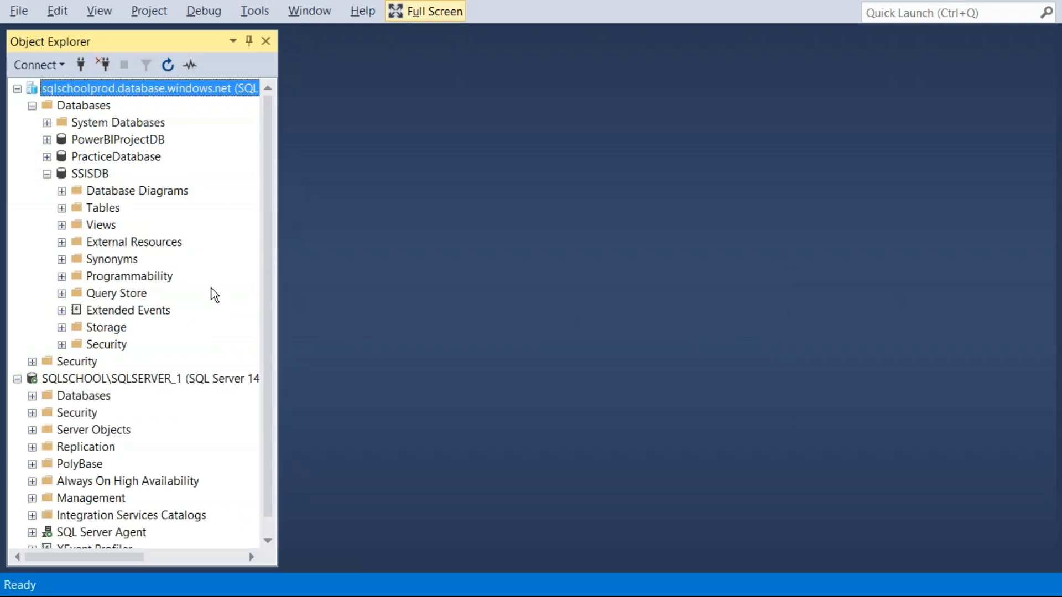
click(85, 175)
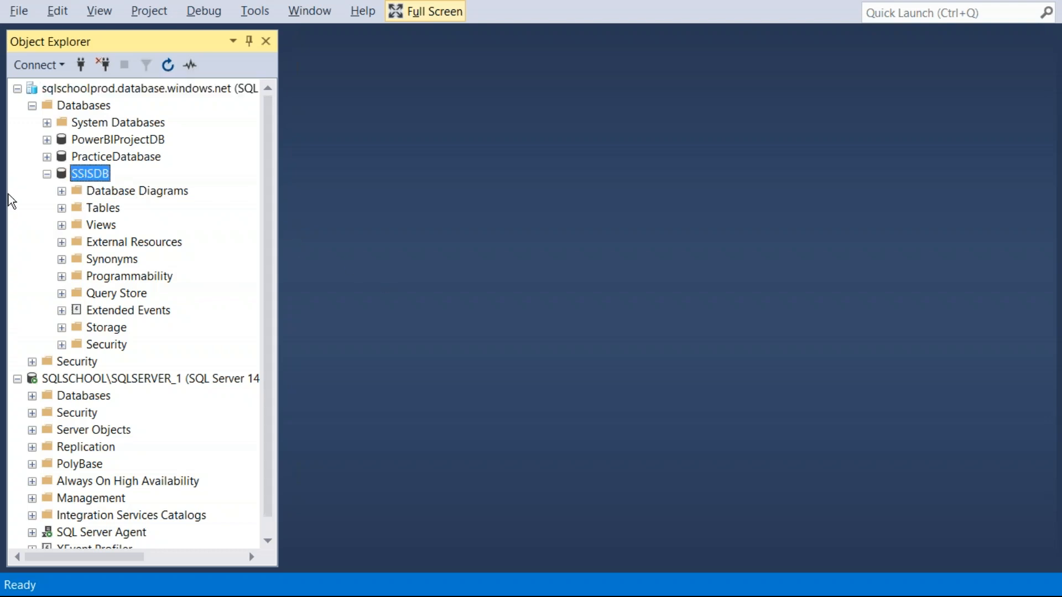
click(47, 175)
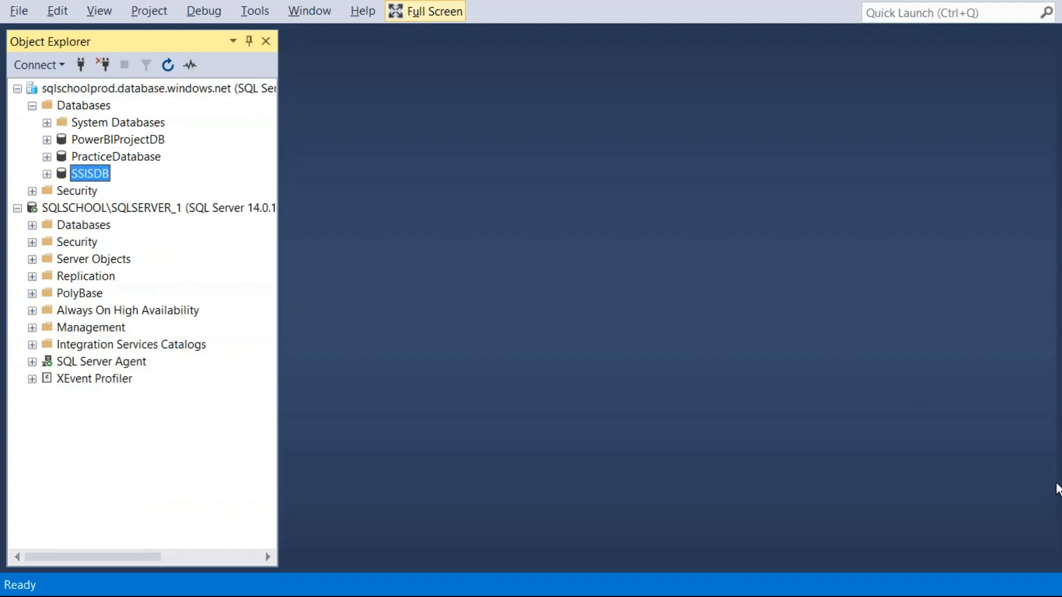
Return to the adfsqlschool2 data factory in the browser and capture a screenshot of the integration runtimes list
mouse_move(381, 558)
click(218, 576)
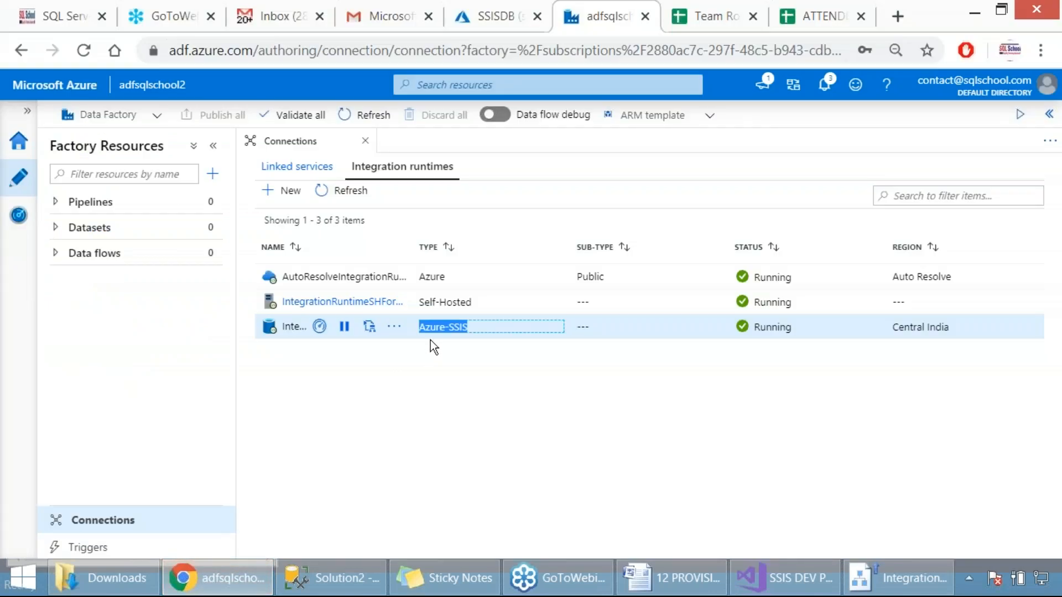
click(474, 327)
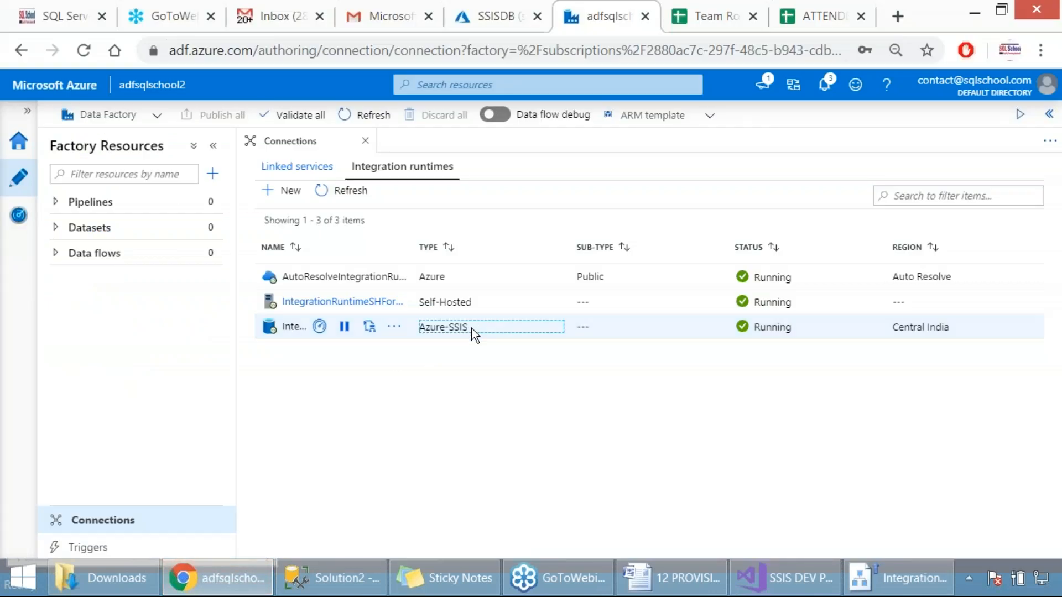
click(1042, 374)
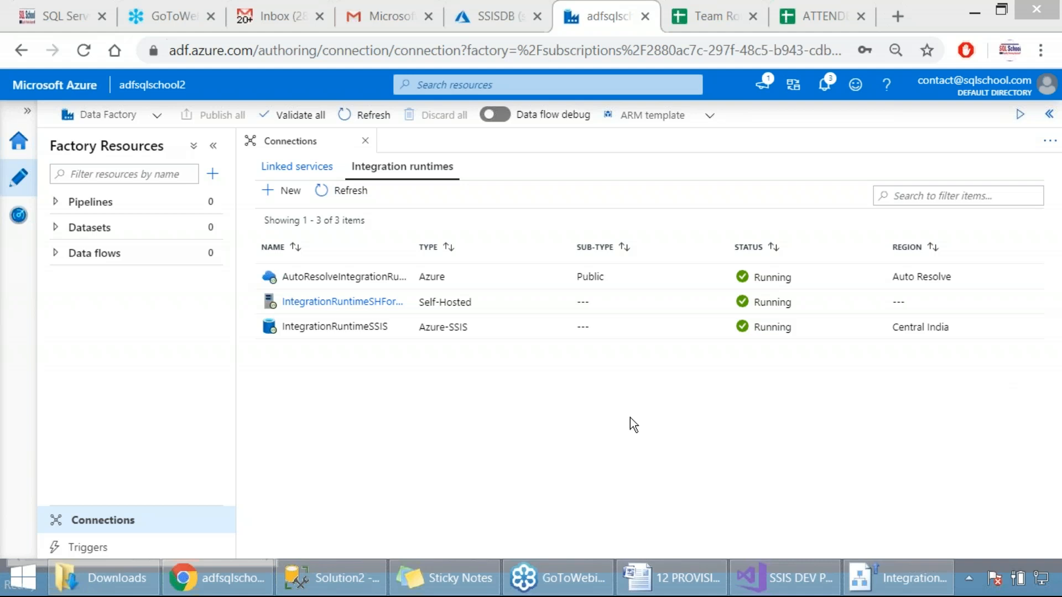
key(Print)
drag(226, 153, 926, 462)
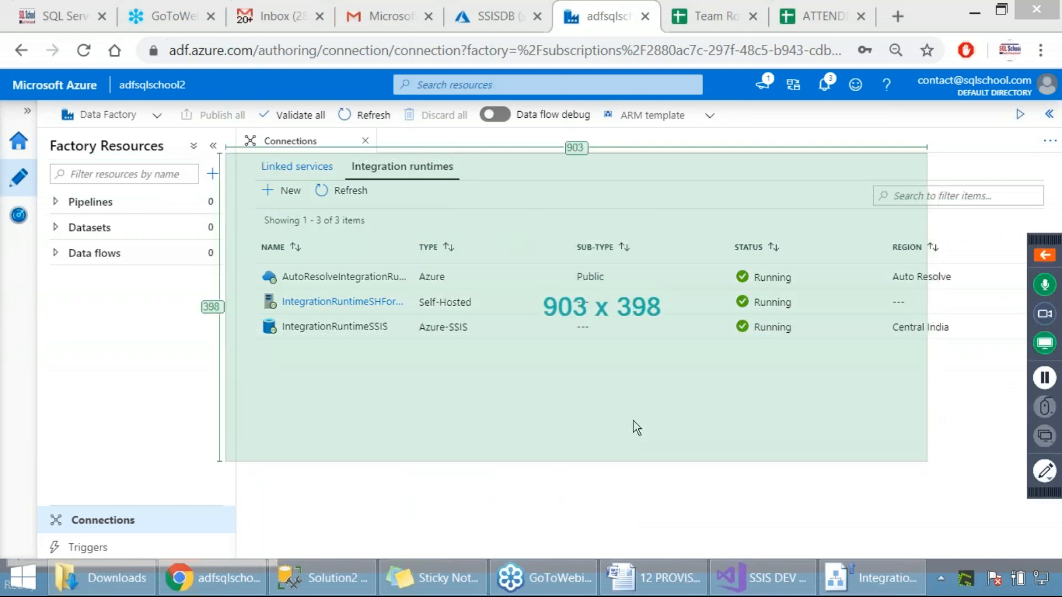
click(632, 420)
Switch to the deployment wizard, capture a screenshot of the deployment results and close the wizard
click(875, 575)
key(Print)
drag(1, 1, 894, 498)
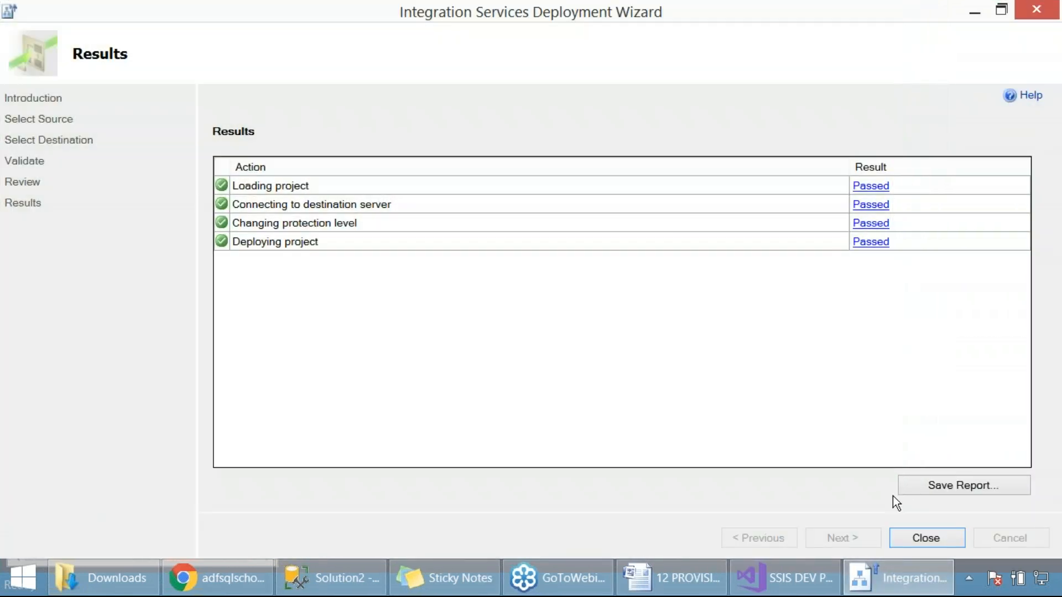
click(930, 538)
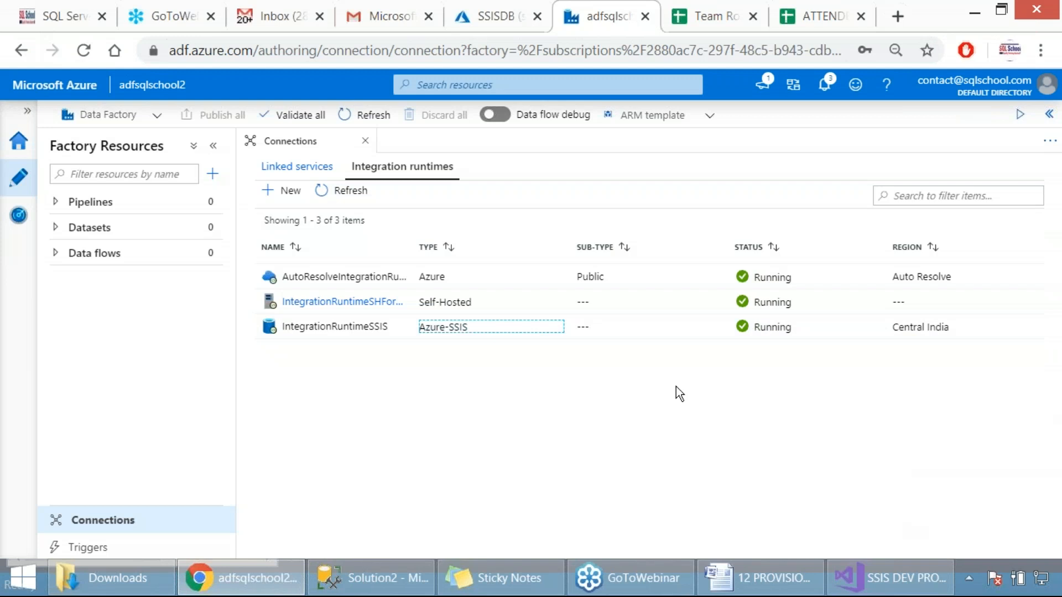
click(676, 386)
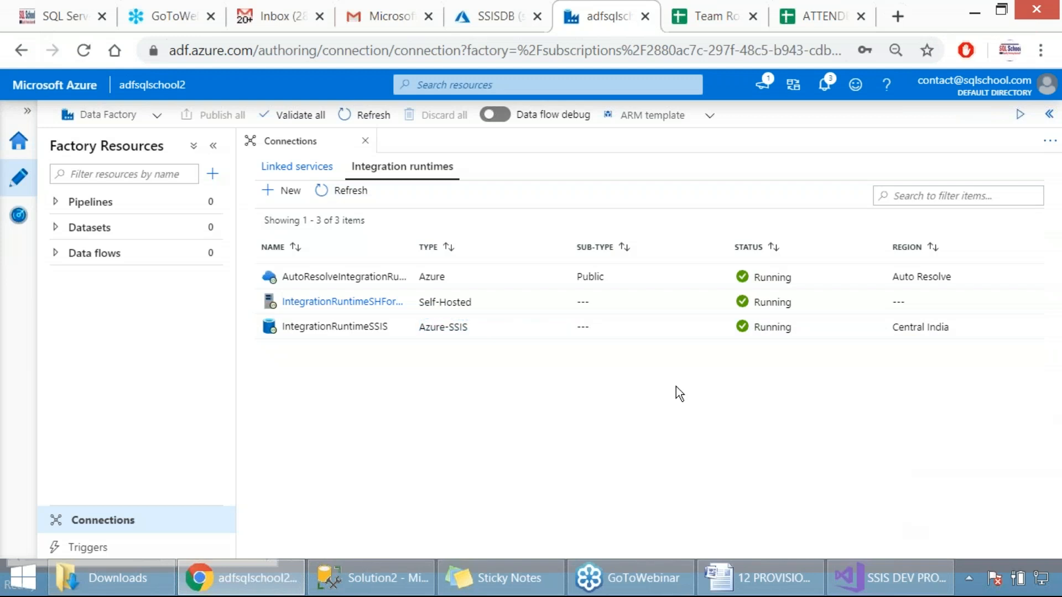
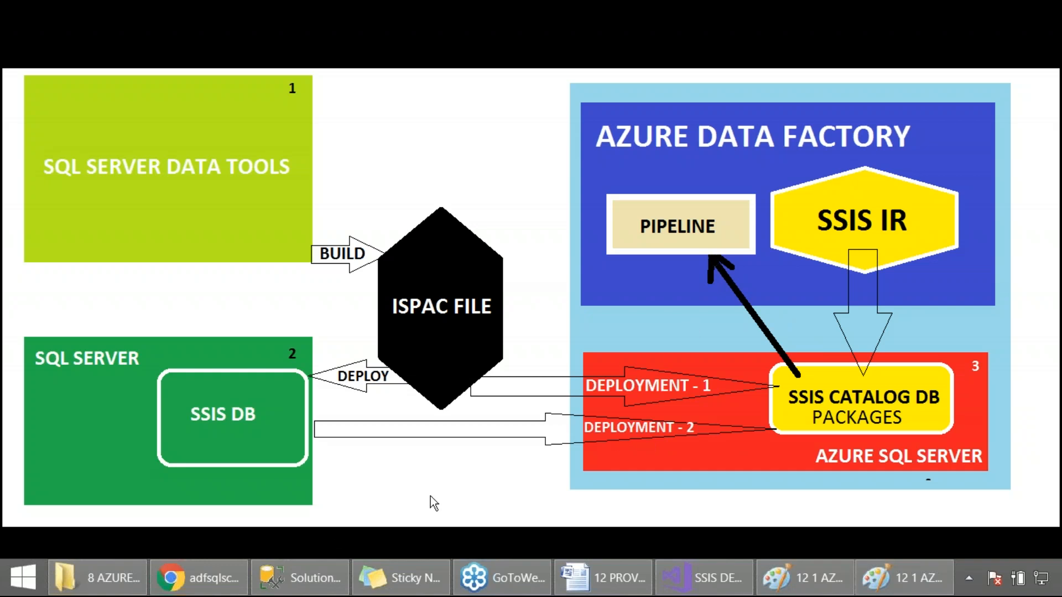
Switch to the adfsqlschool2 data factory in the browser, capture a screenshot with Pipelines expanded and create a new blank pipeline
click(199, 578)
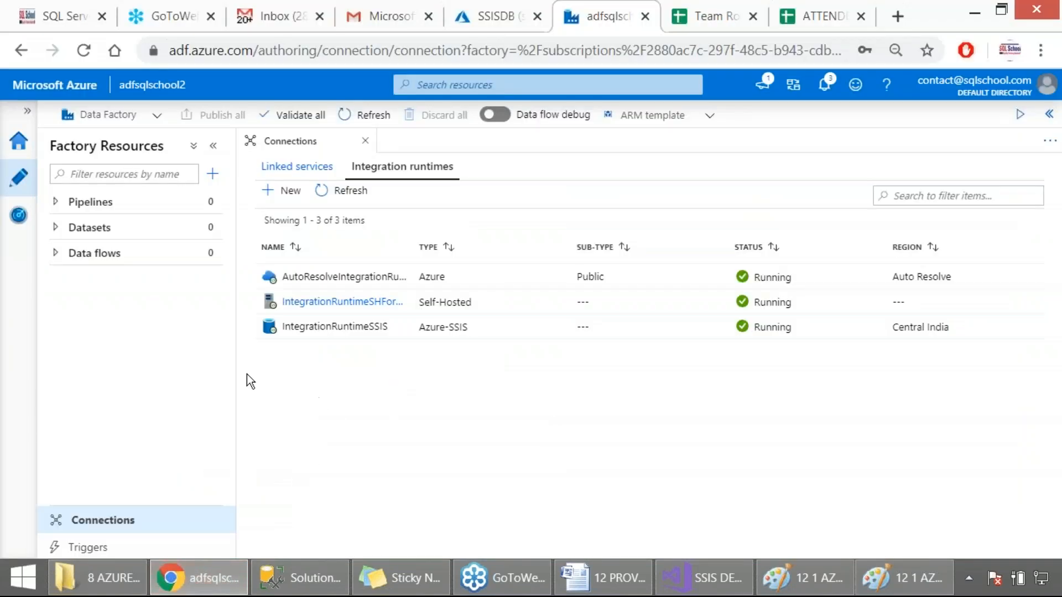
click(98, 203)
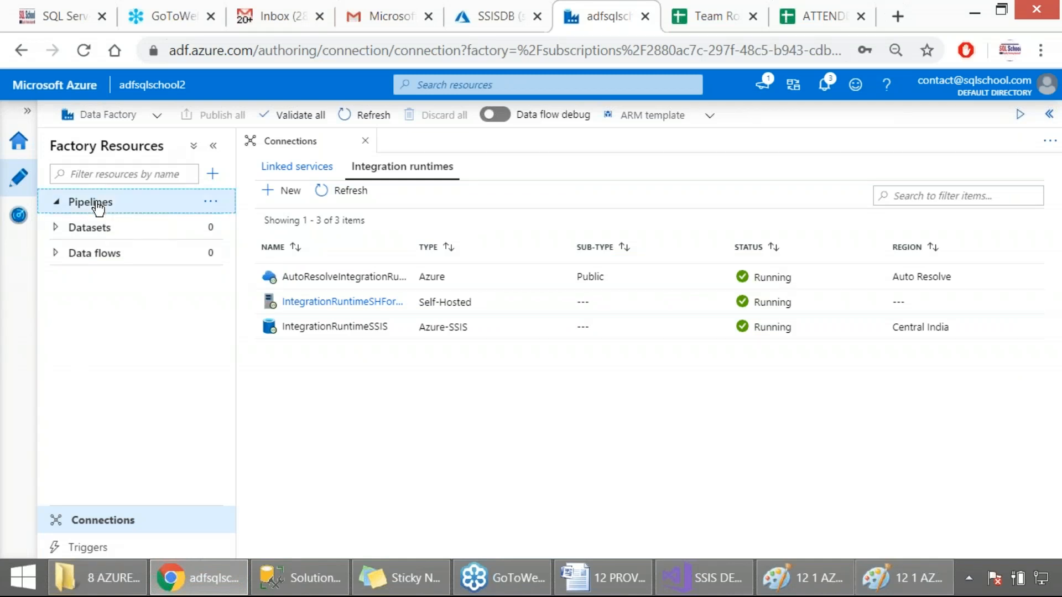
key(Print)
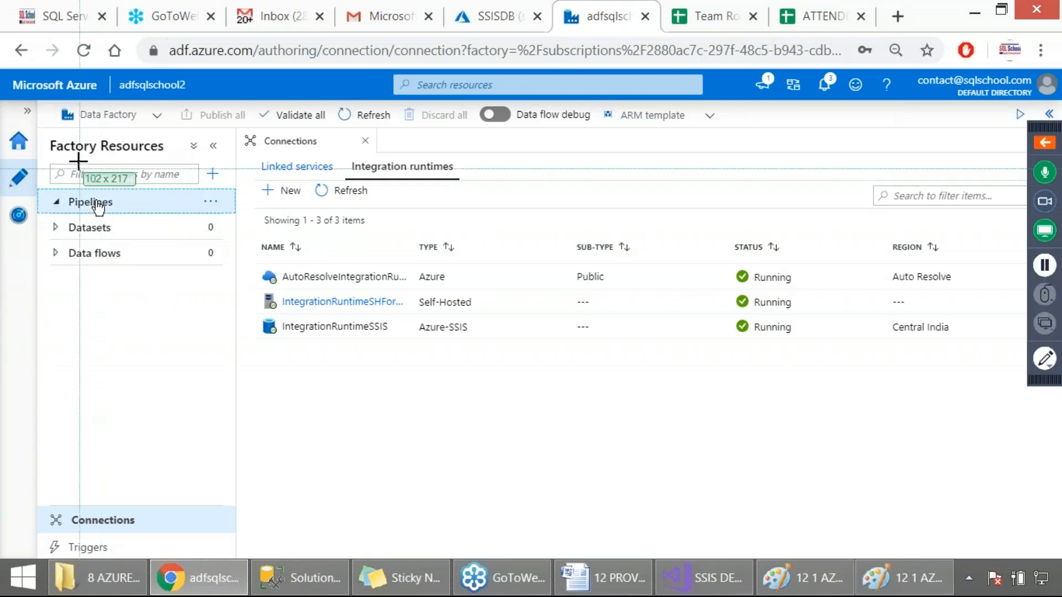
drag(2, 36, 827, 396)
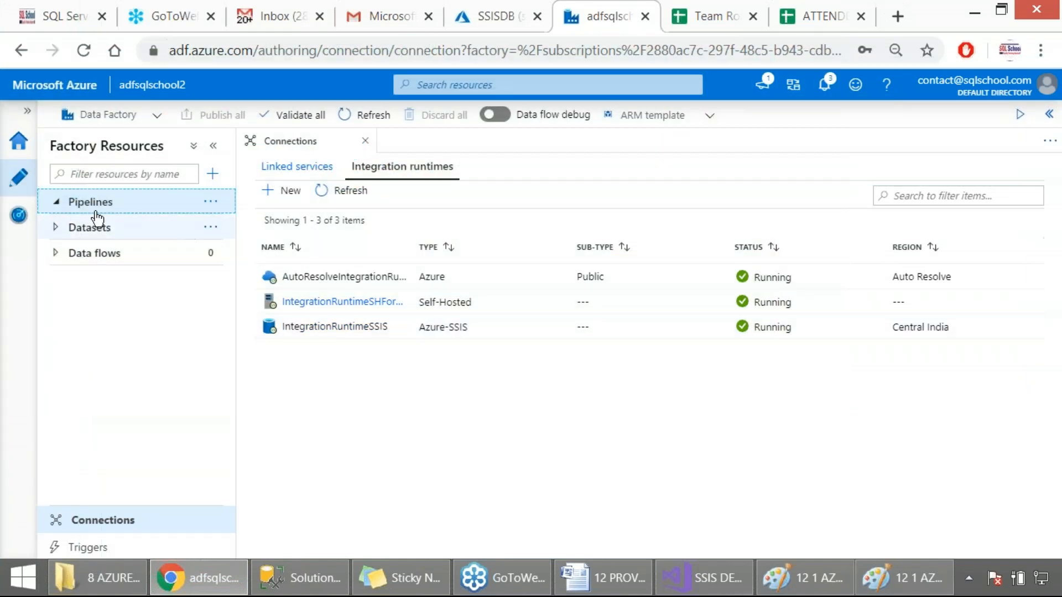
click(212, 176)
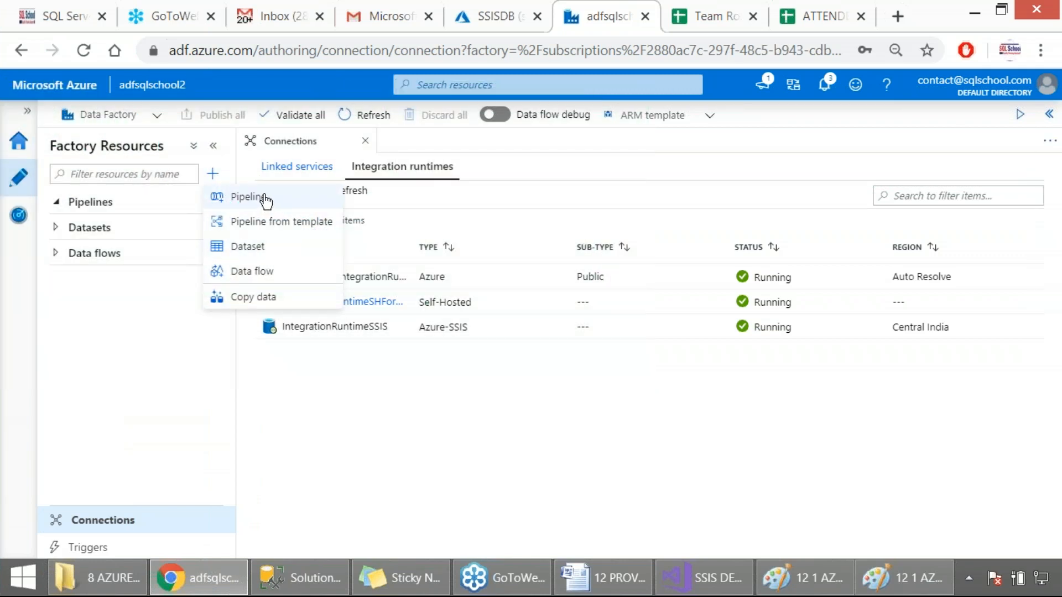
click(265, 199)
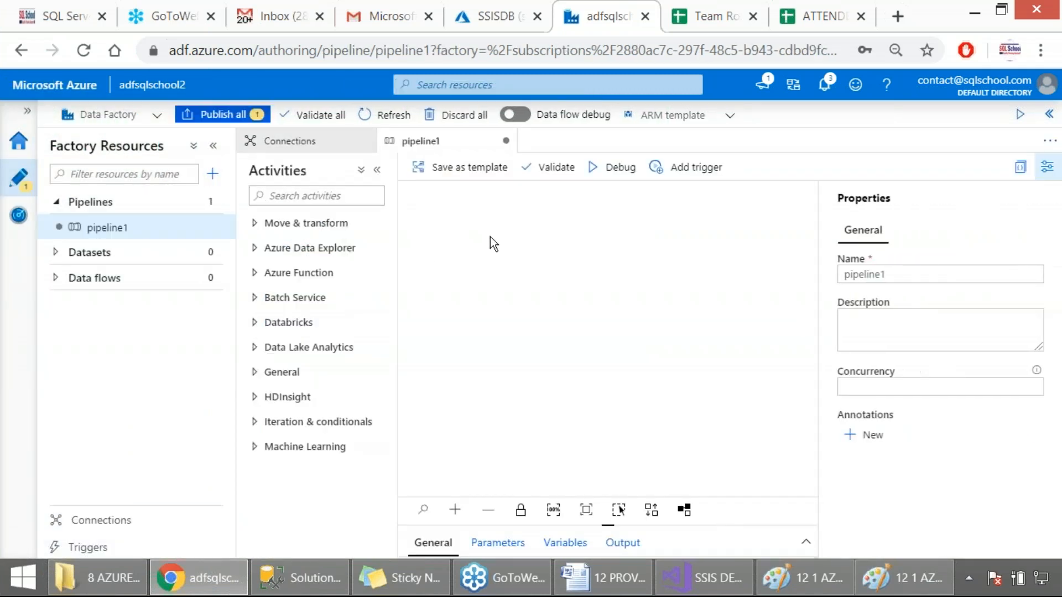
Switch to the 12 PROVISION SSIS Word document and review the instructions of Step 2 through Step 5
click(603, 578)
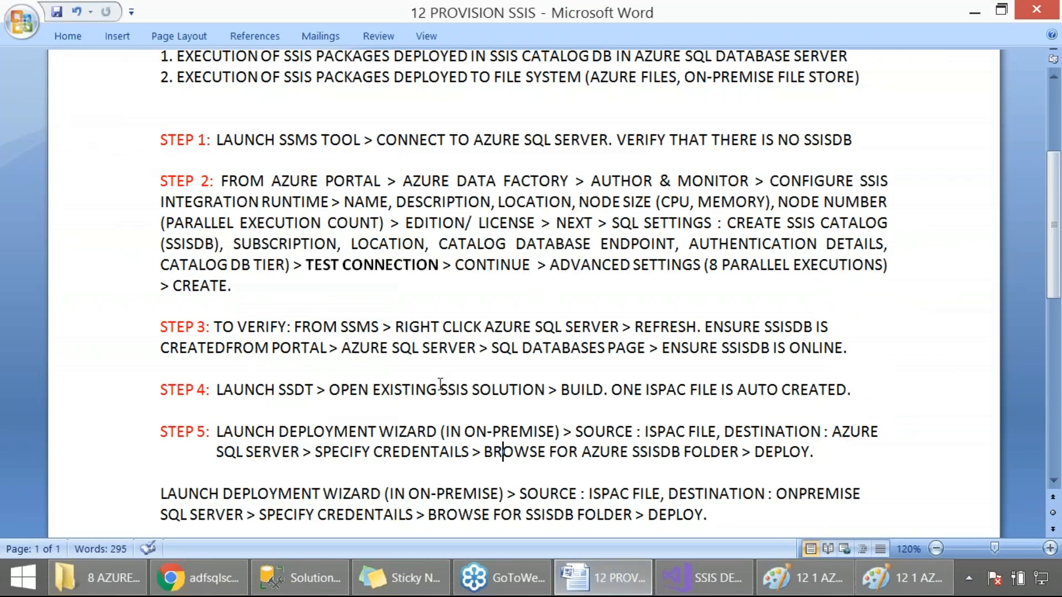
scroll(357, 198, down, 1)
drag(290, 128, 396, 240)
scroll(385, 256, down, 1)
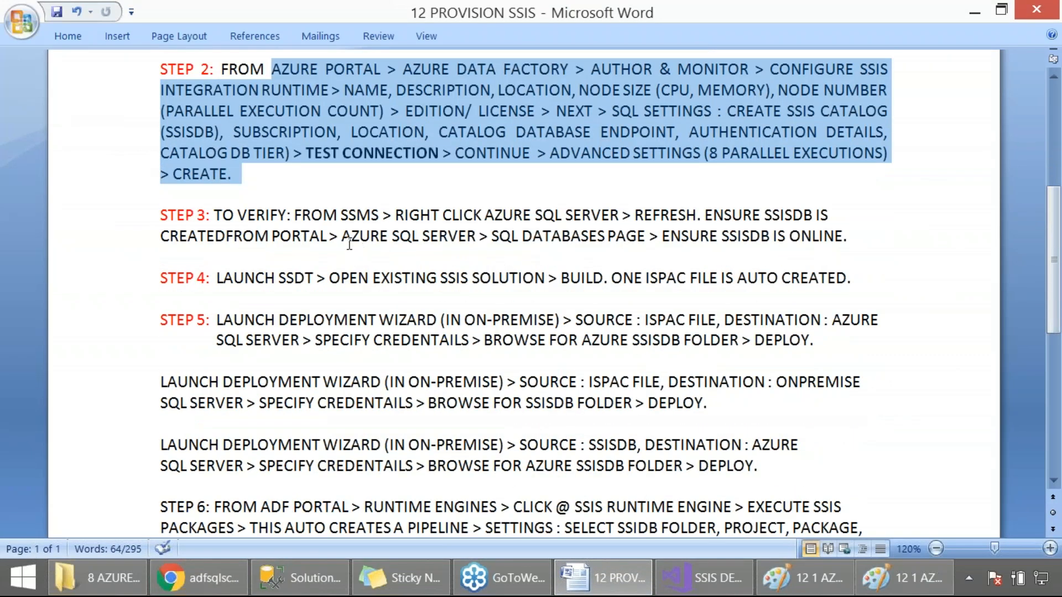
drag(313, 220, 798, 238)
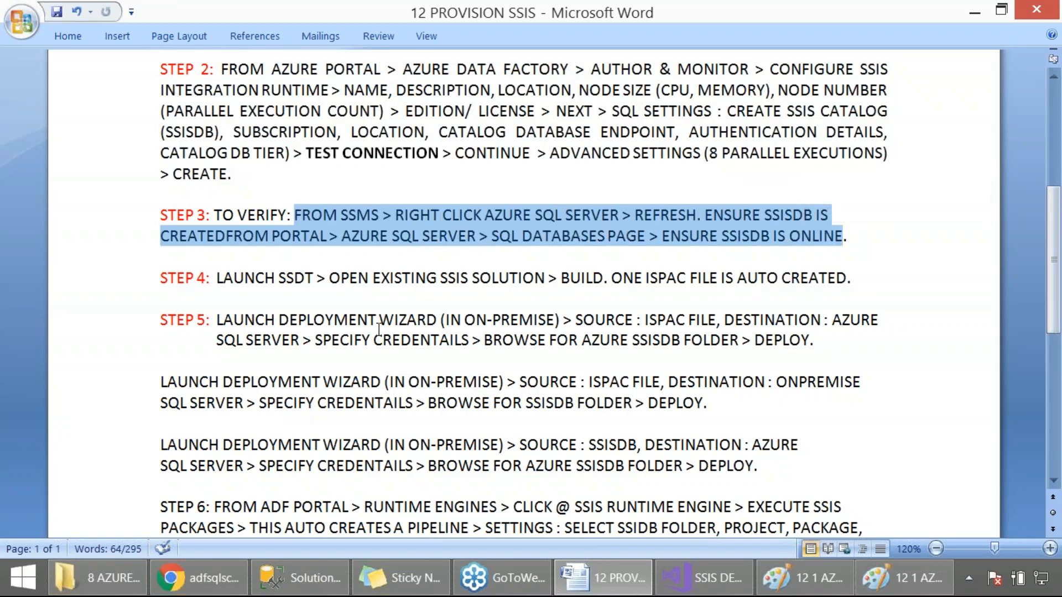
drag(245, 278, 857, 281)
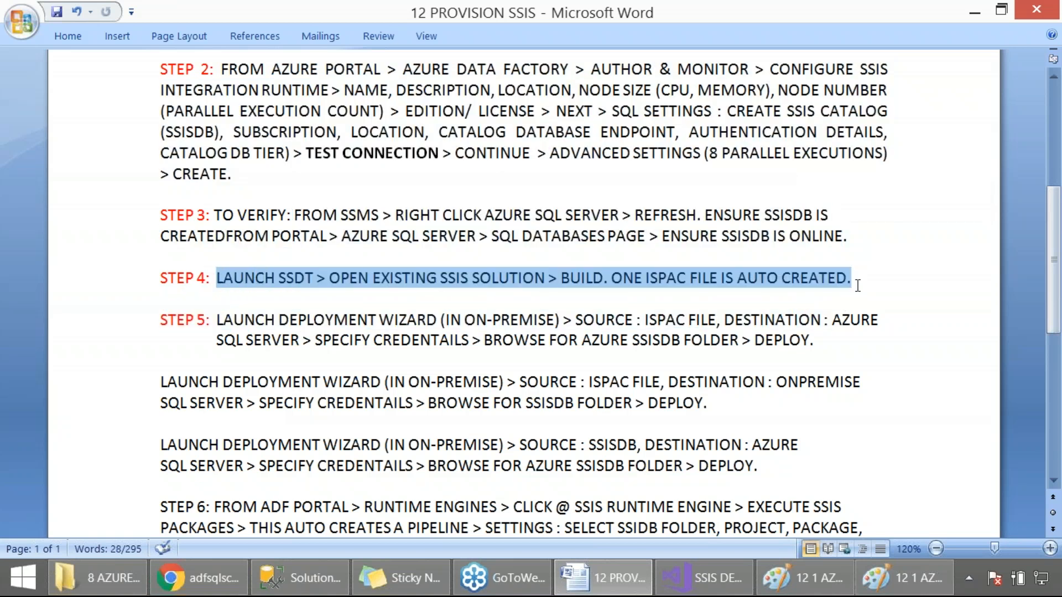
drag(270, 313, 581, 340)
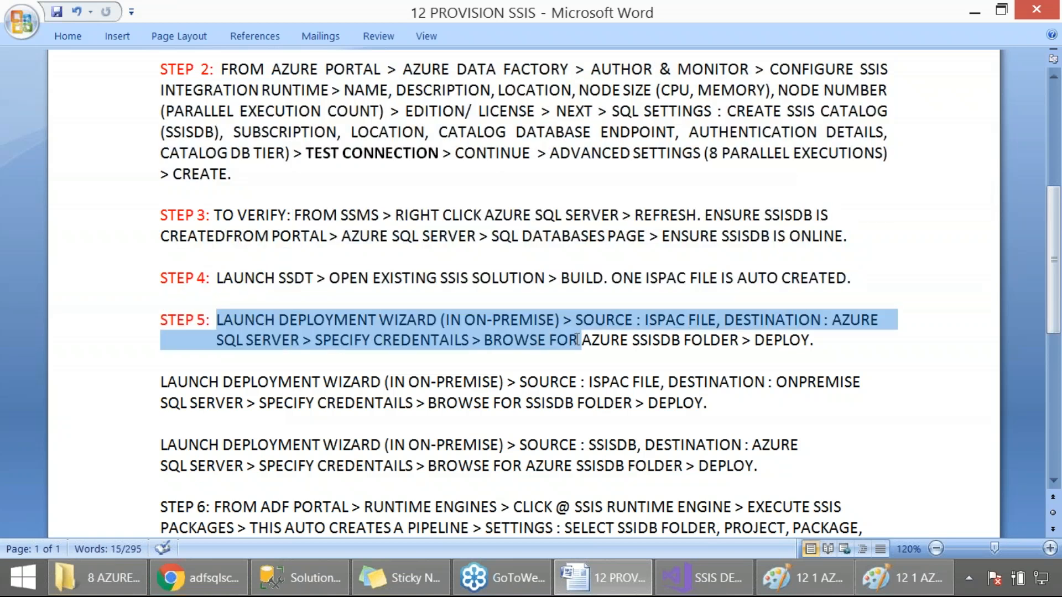
click(321, 408)
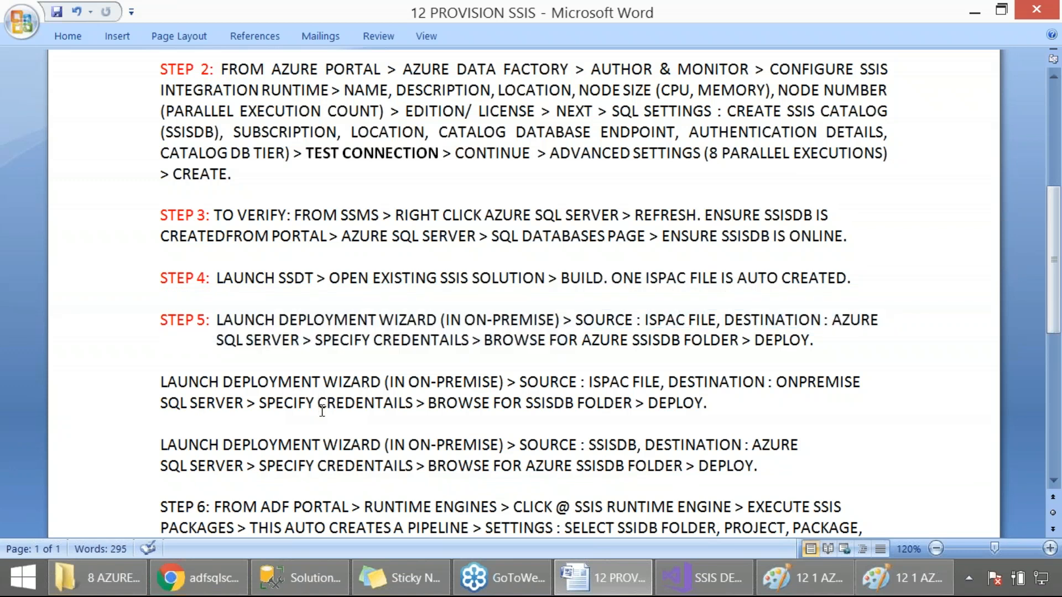
Delete the two unnumbered LAUNCH DEPLOYMENT WIZARD paragraphs between Step 5 and Step 6, including their leftover blank lines
drag(815, 412, 39, 378)
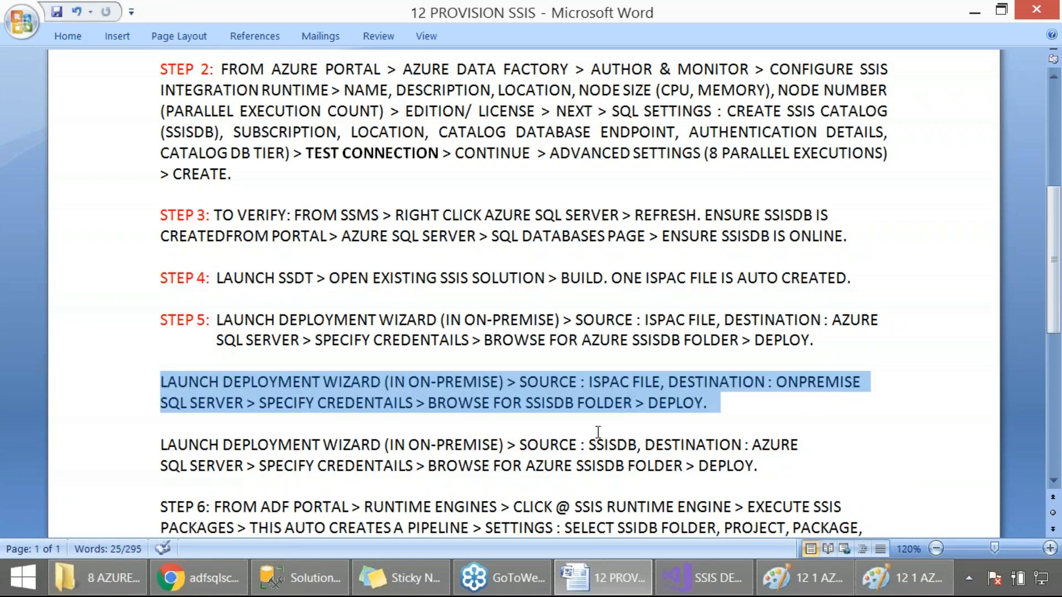
key(Delete)
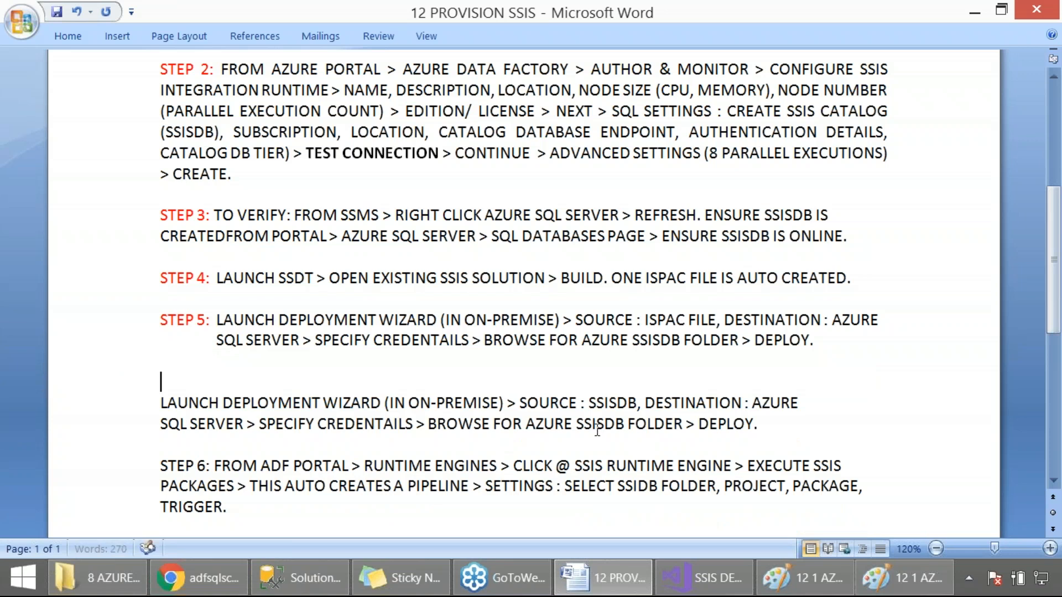
key(Delete)
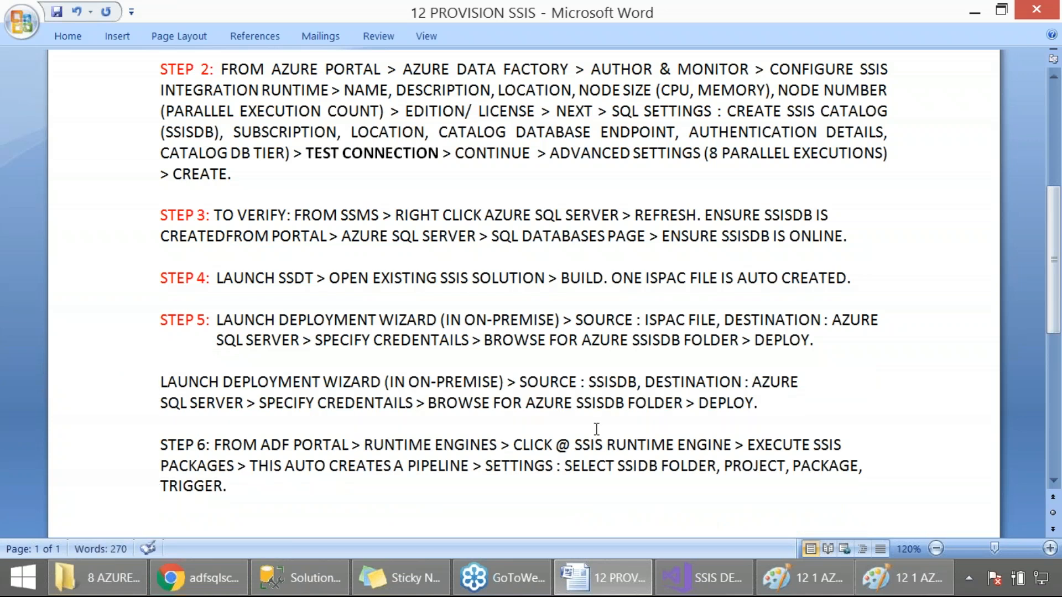
drag(774, 407, 135, 375)
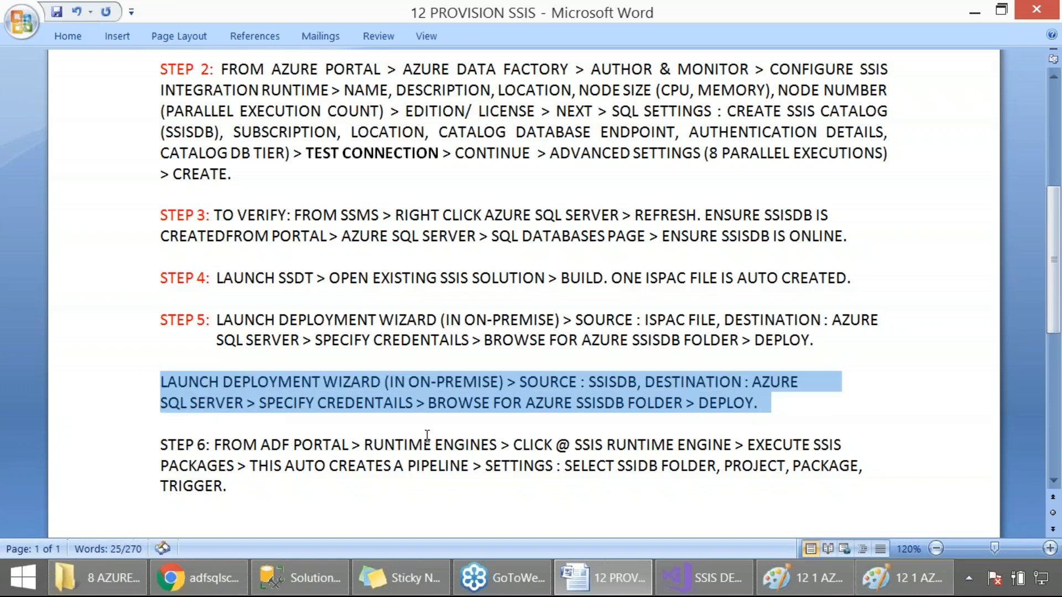
key(Delete)
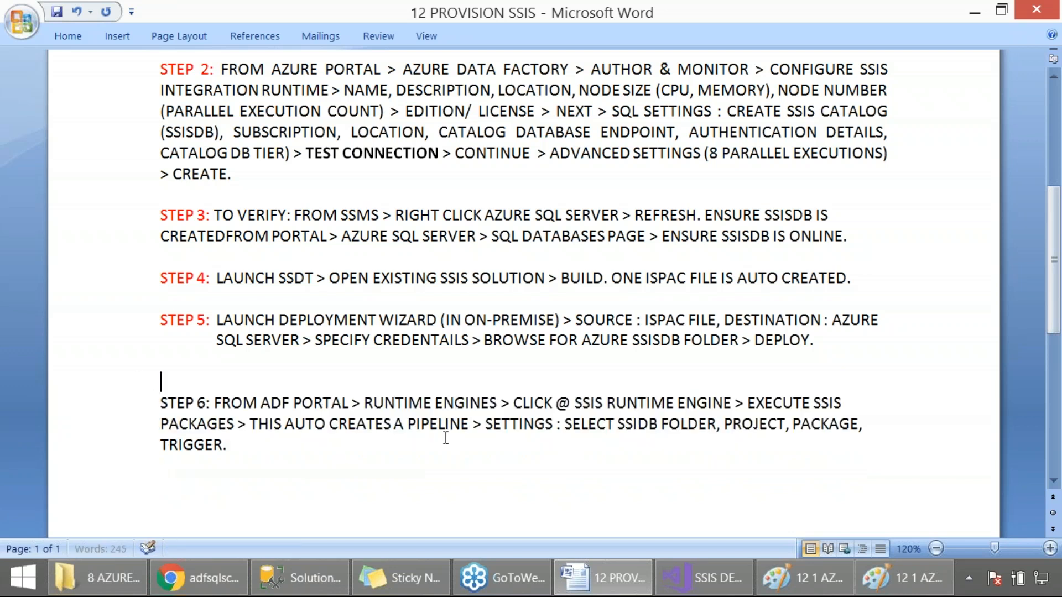
key(Delete)
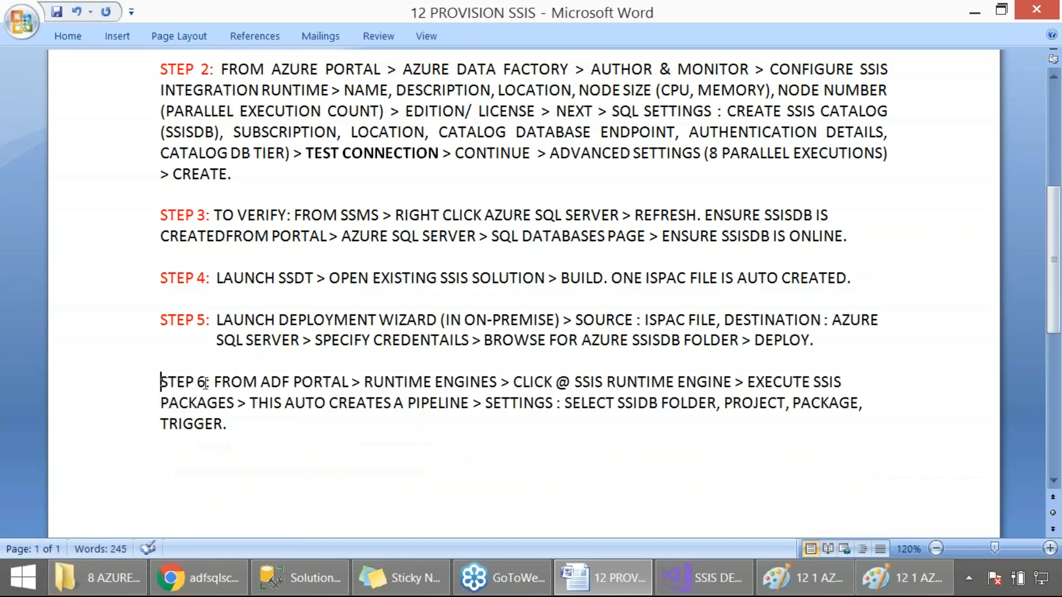
Colour the STEP 6 label red and review its instructions for executing SSIS packages from the ADF portal
drag(206, 381, 160, 382)
click(242, 357)
click(278, 436)
drag(214, 382, 337, 386)
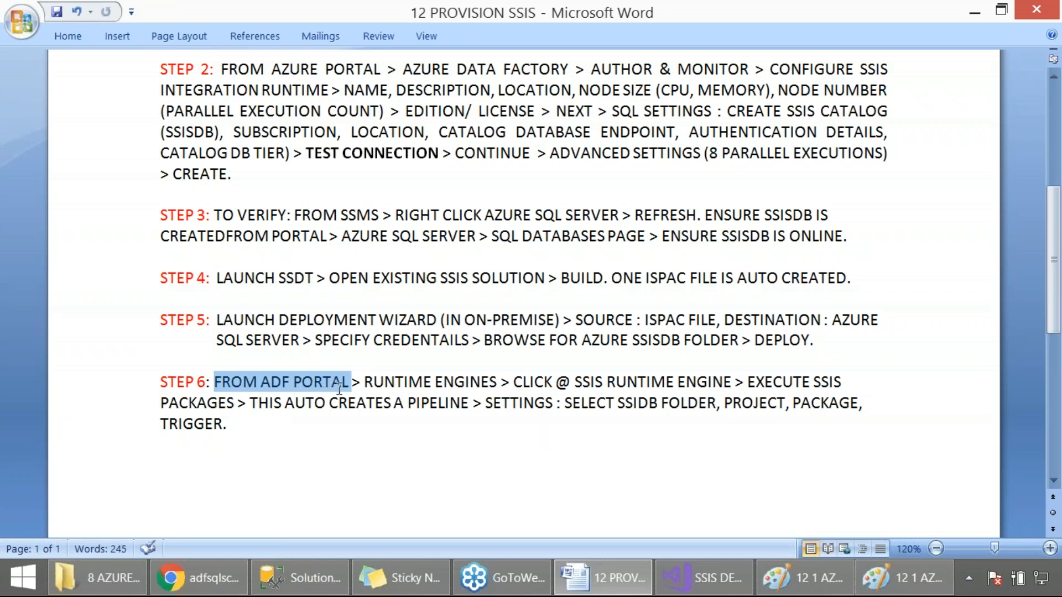
drag(340, 387, 236, 405)
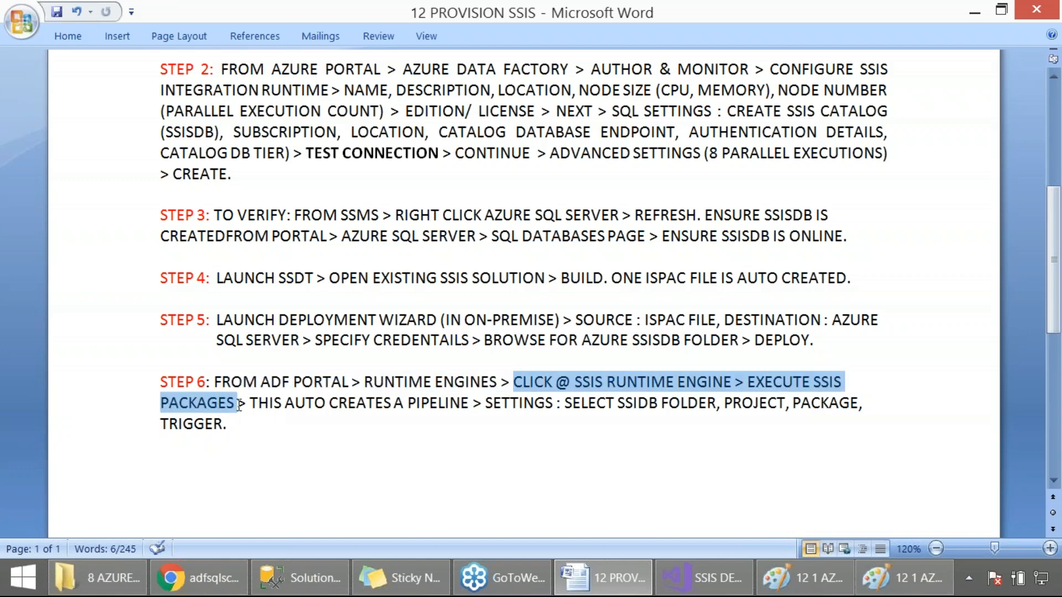
Return to the data factory, capture a screenshot of the integration runtimes list and create an Execute SSIS package pipeline from IntegrationRuntimeSSIS
click(702, 574)
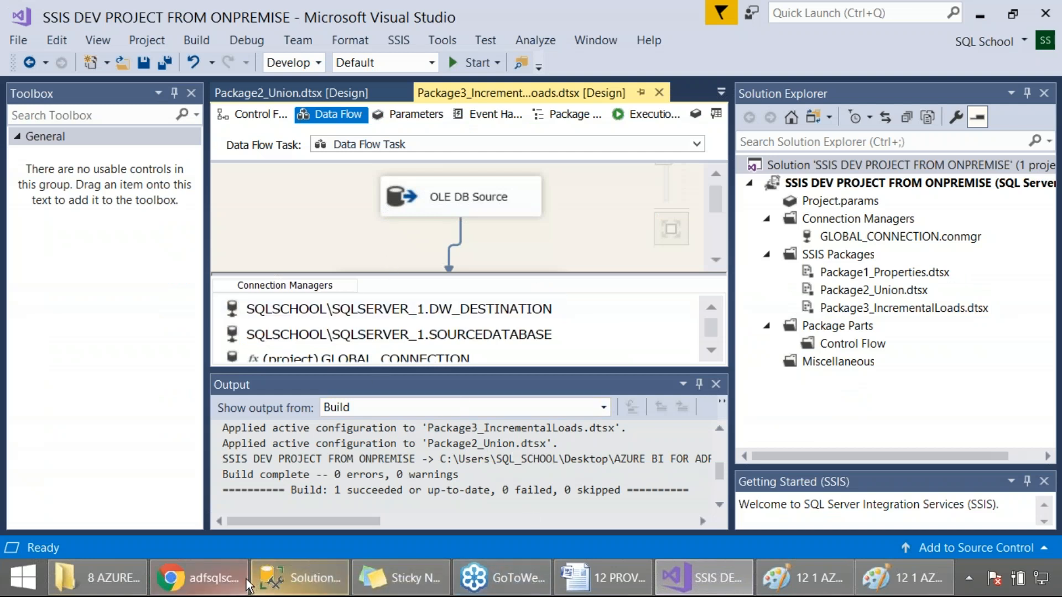
click(199, 578)
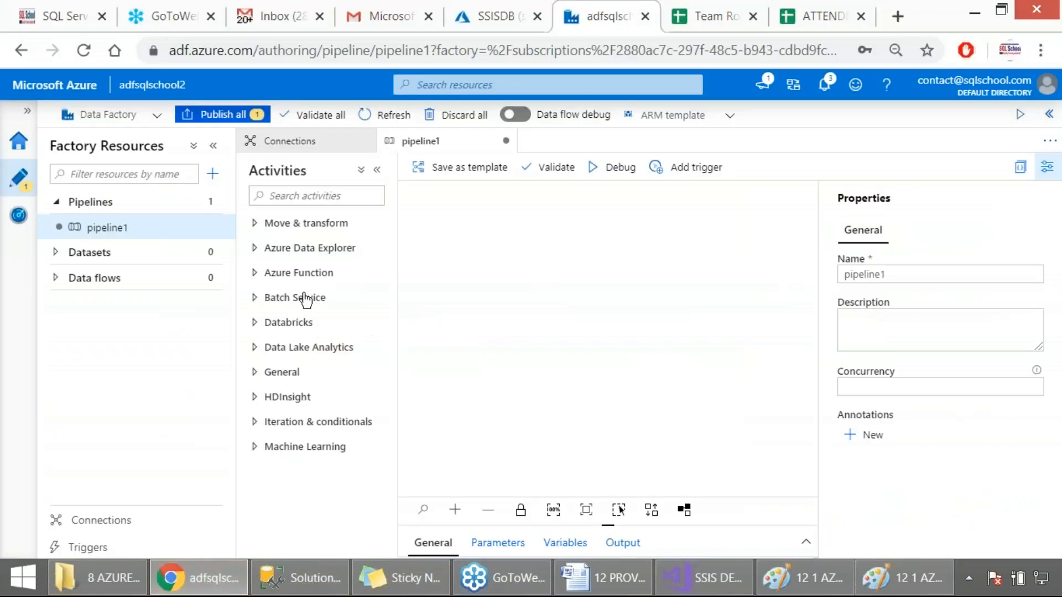
click(111, 522)
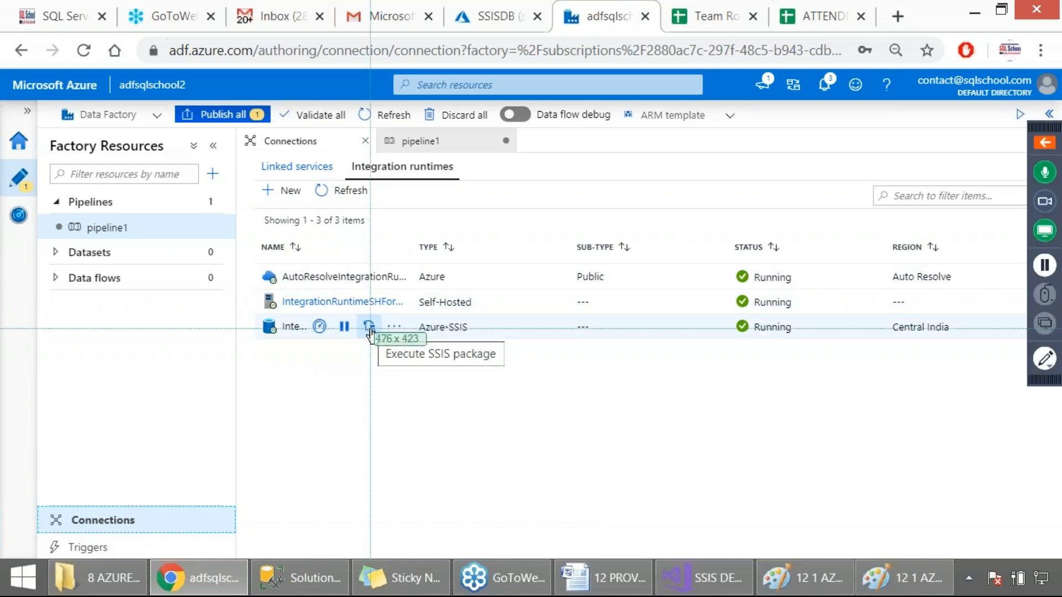
drag(16, 101, 586, 507)
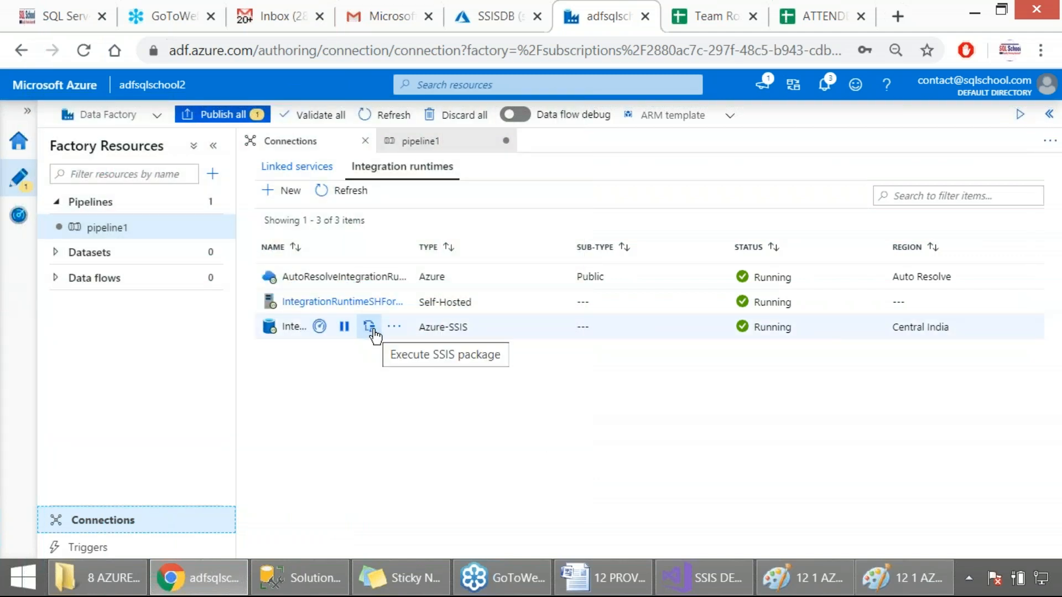
click(372, 331)
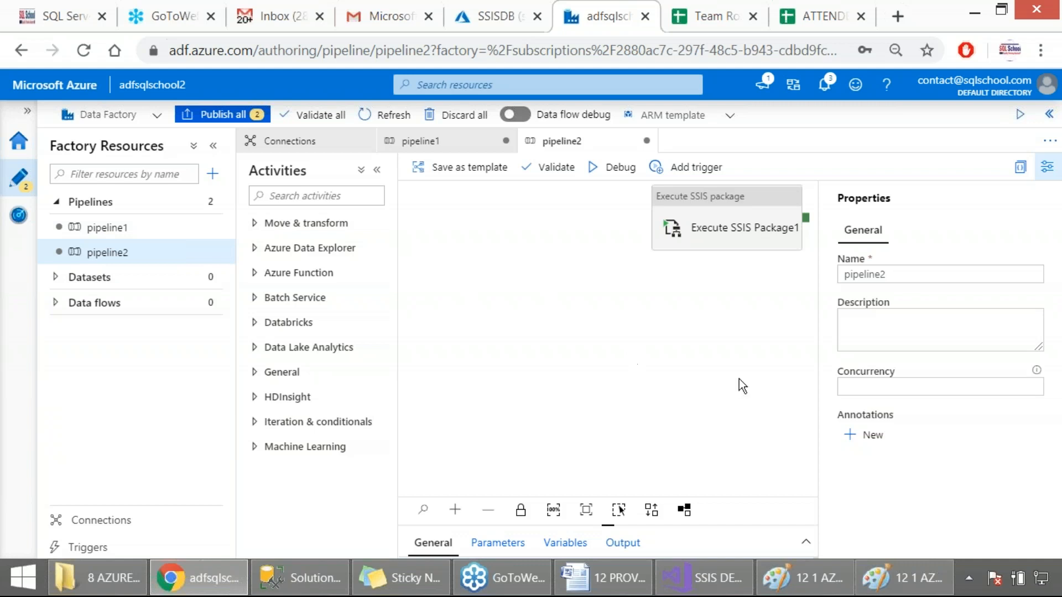
Set the concurrency of pipeline2 to 2
click(875, 386)
text(1)
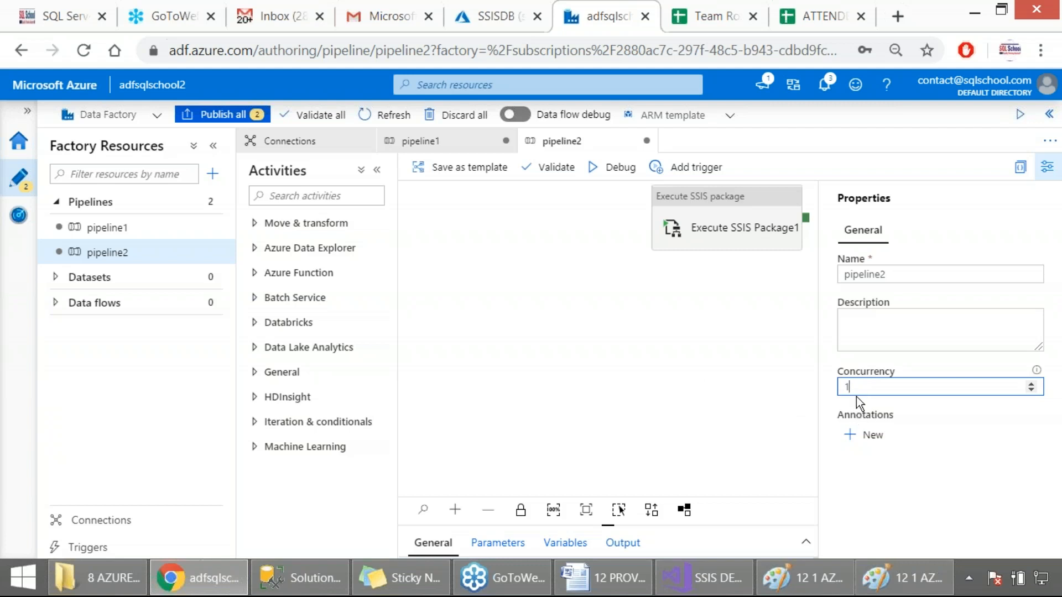
click(805, 386)
drag(855, 387, 752, 387)
text(2)
click(850, 463)
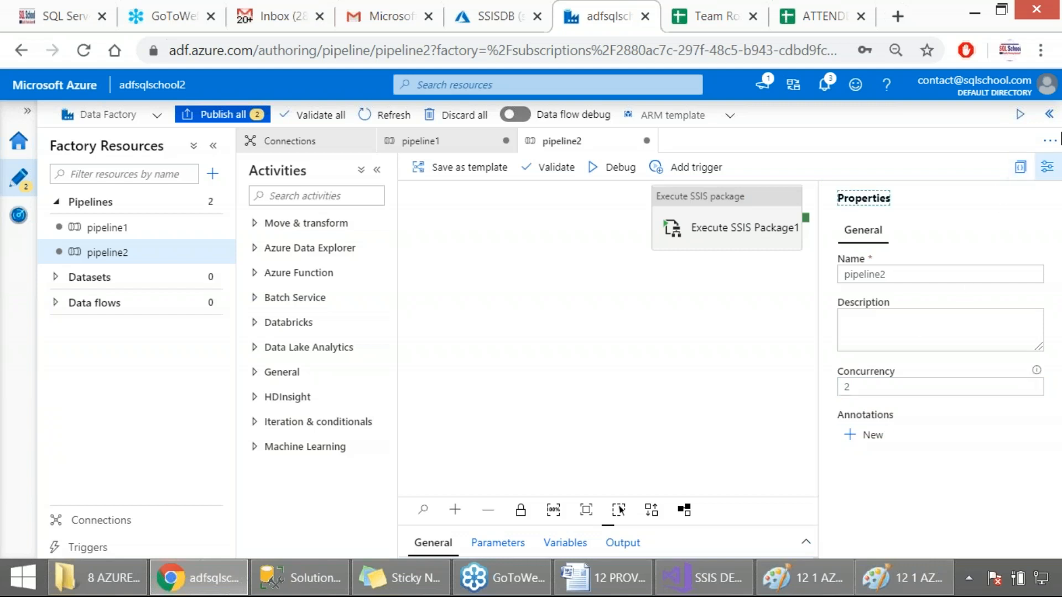
click(1045, 73)
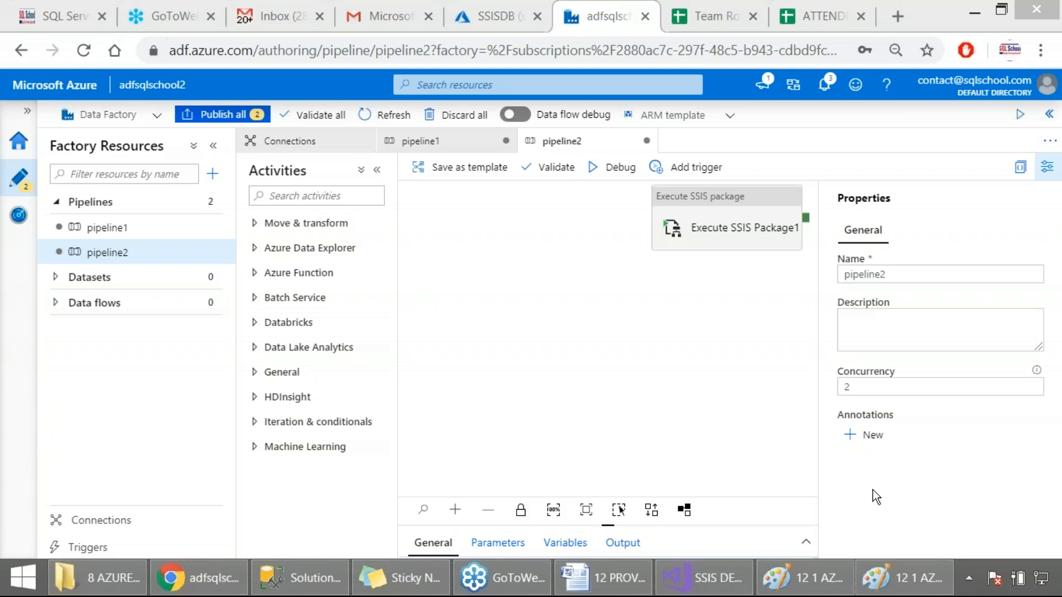
Select the Execute SSIS Package1 activity, capture a screenshot of it and review its general properties
click(669, 384)
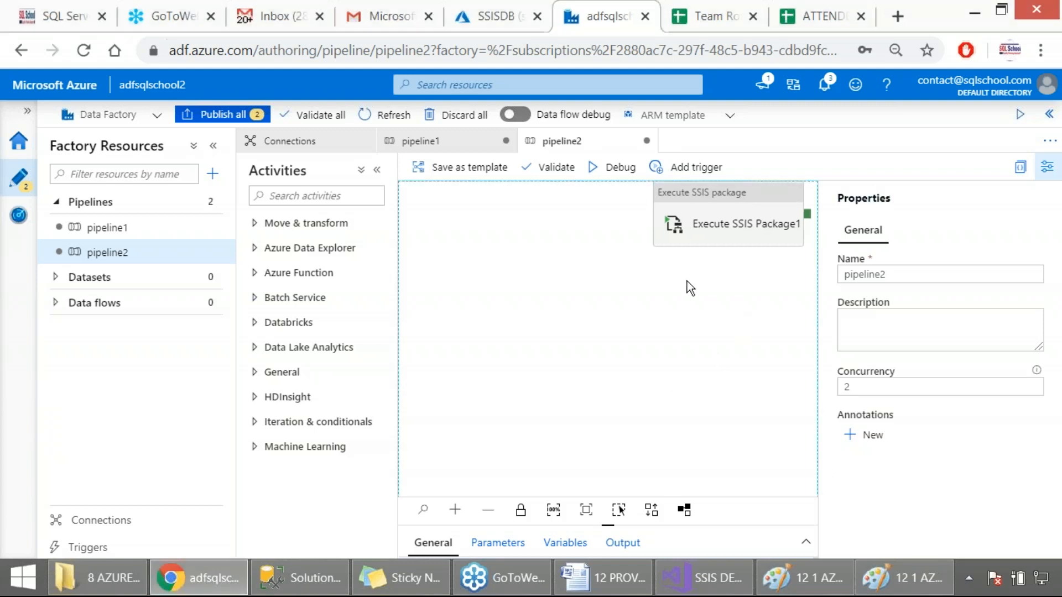
click(706, 237)
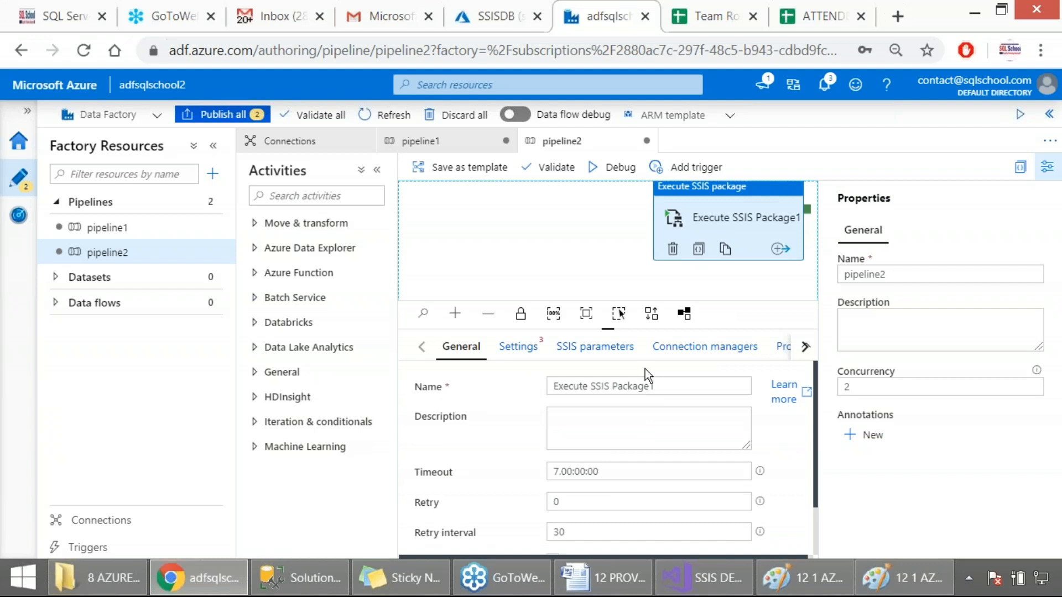
key(Print)
drag(1, 69, 955, 469)
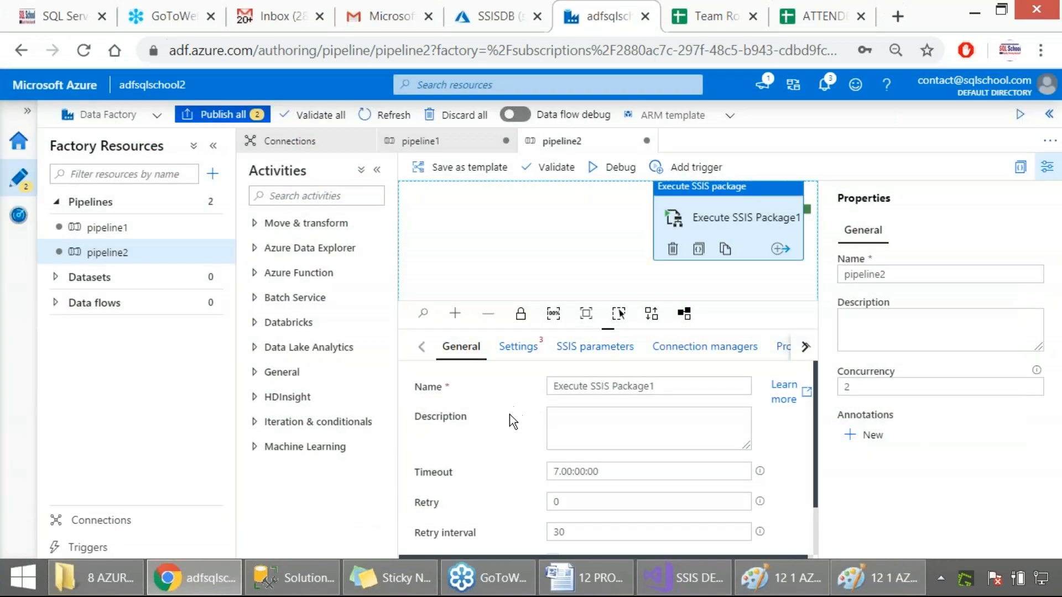
scroll(509, 418, down, 2)
scroll(509, 423, up, 2)
Enable Windows authentication in the activity's settings and check the self-hosted integration runtime's connection status in the system tray
click(516, 361)
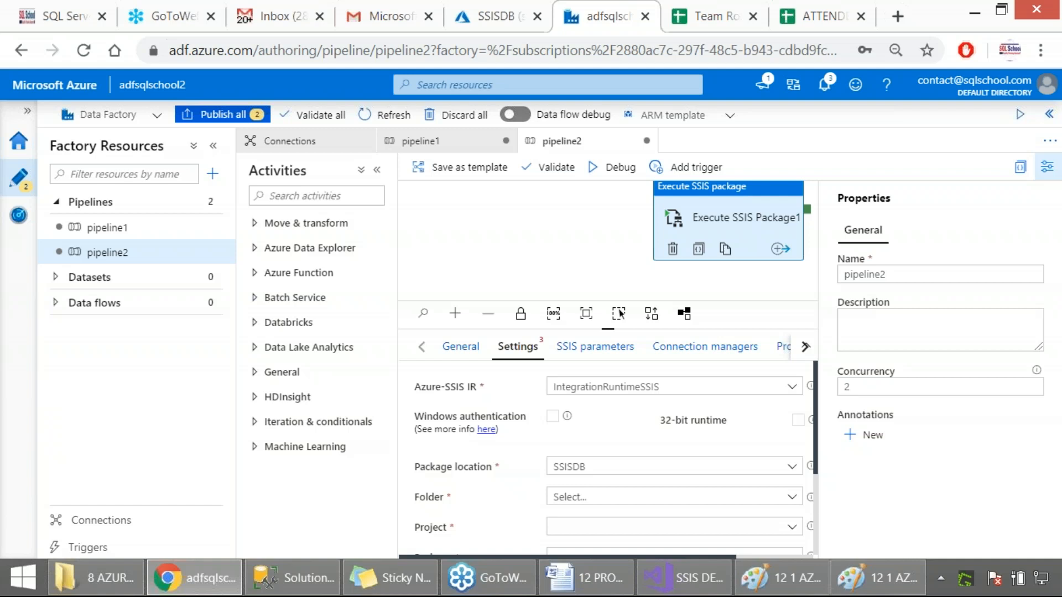
click(552, 420)
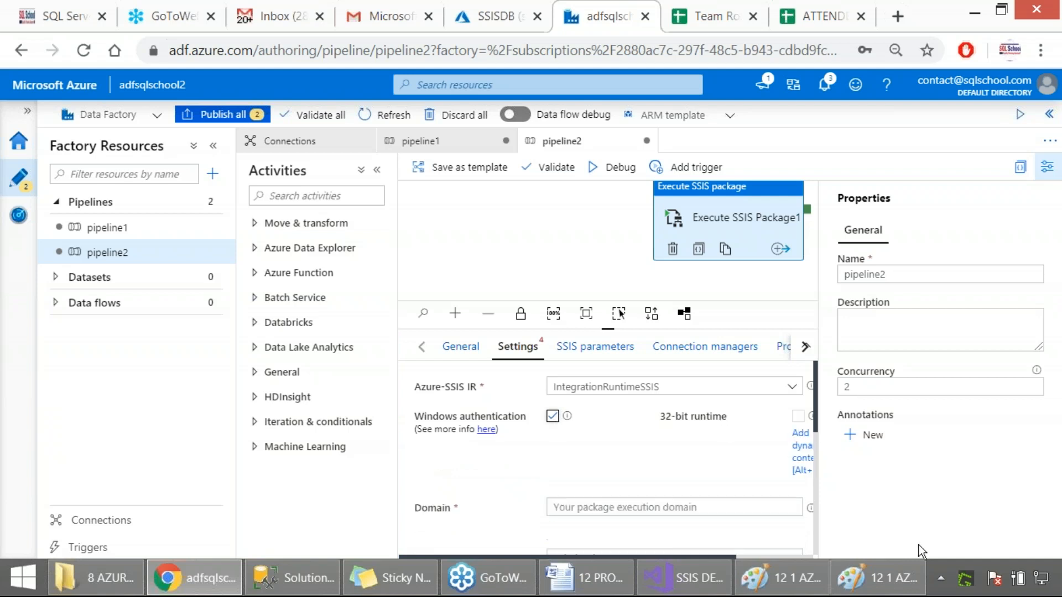
click(940, 578)
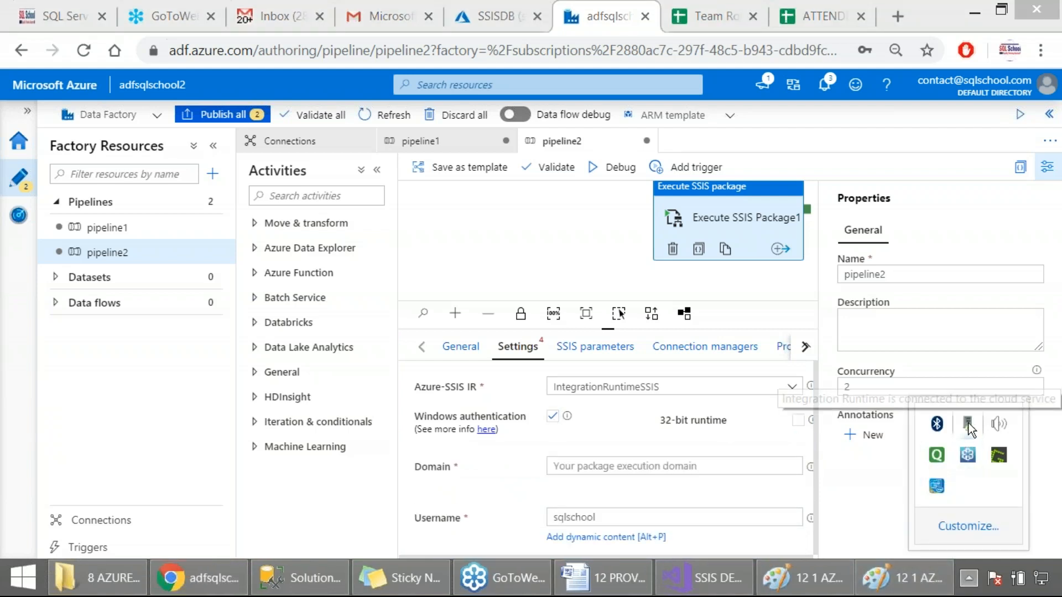
click(537, 446)
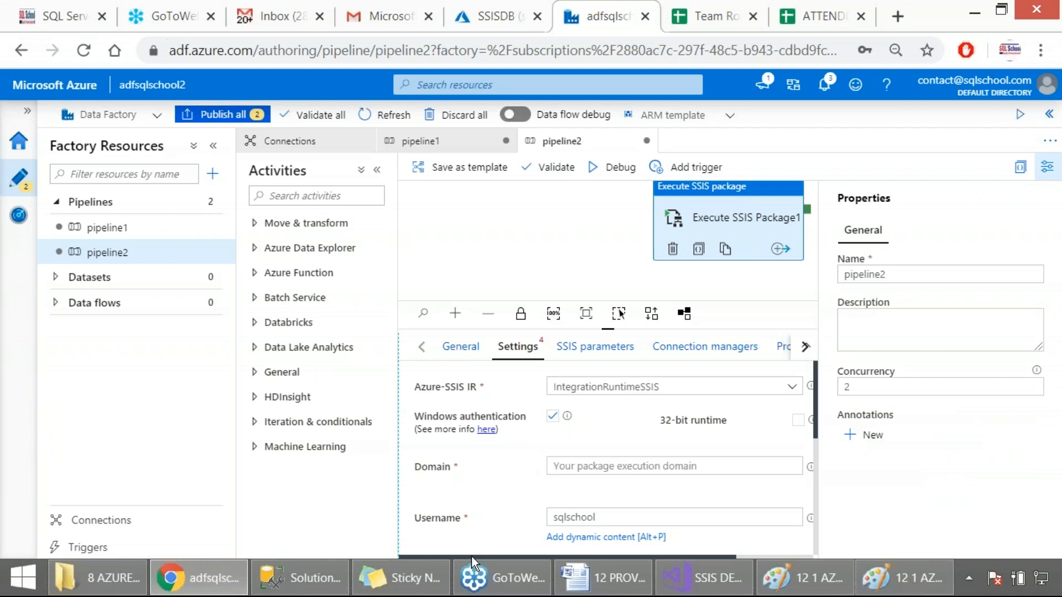
Enable the 32-bit runtime option in the Execute SSIS Package1 activity's settings
drag(472, 555, 575, 545)
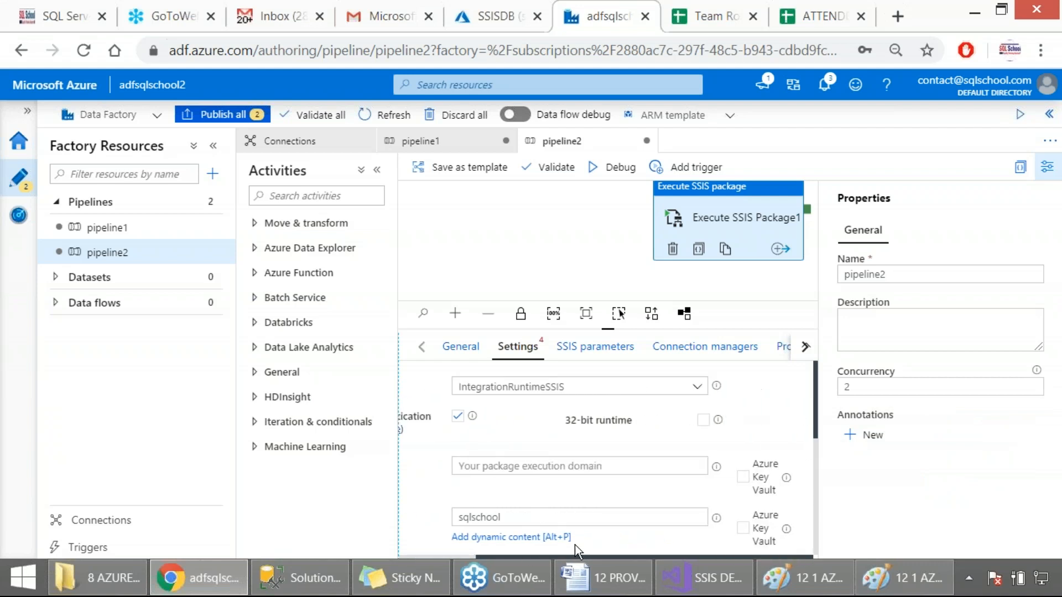
click(703, 419)
drag(572, 419, 635, 420)
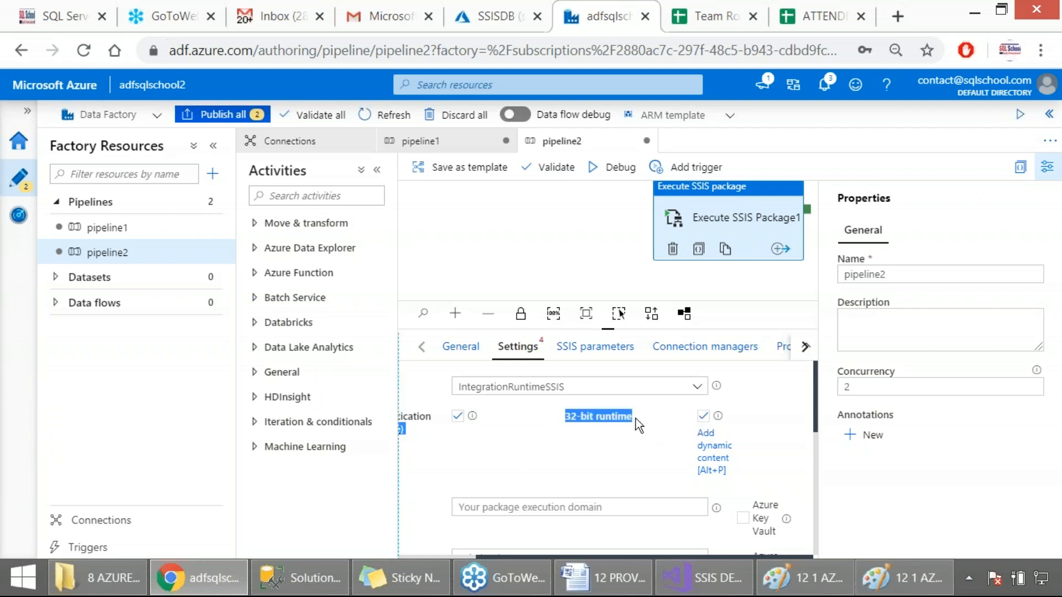
Switch to Visual Studio, set the SSIS project's Run64BitRuntime debugging property to False and capture a screenshot of the property pages
click(692, 574)
right_click(864, 183)
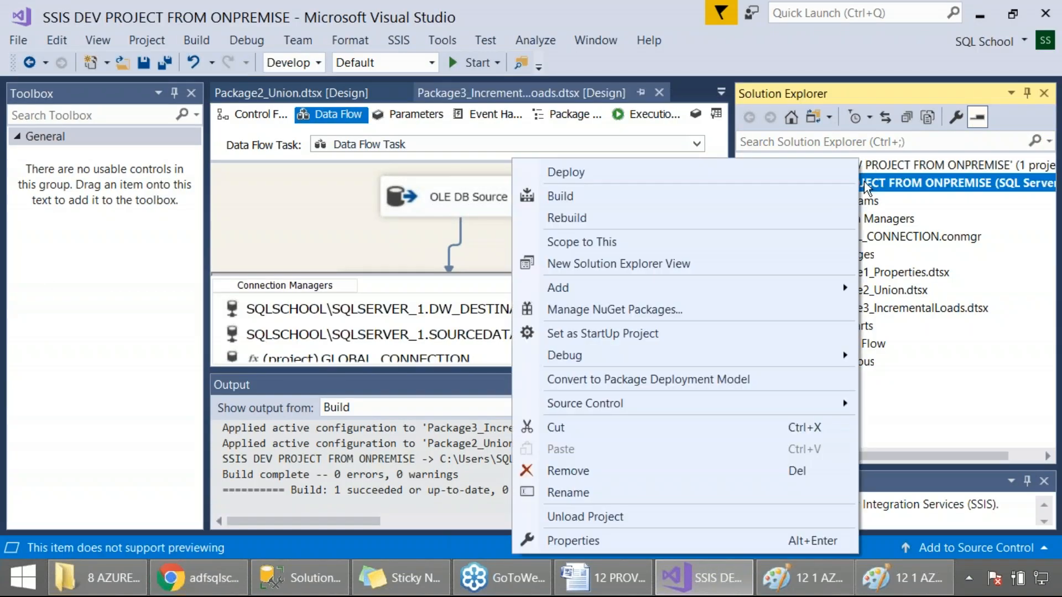
click(652, 545)
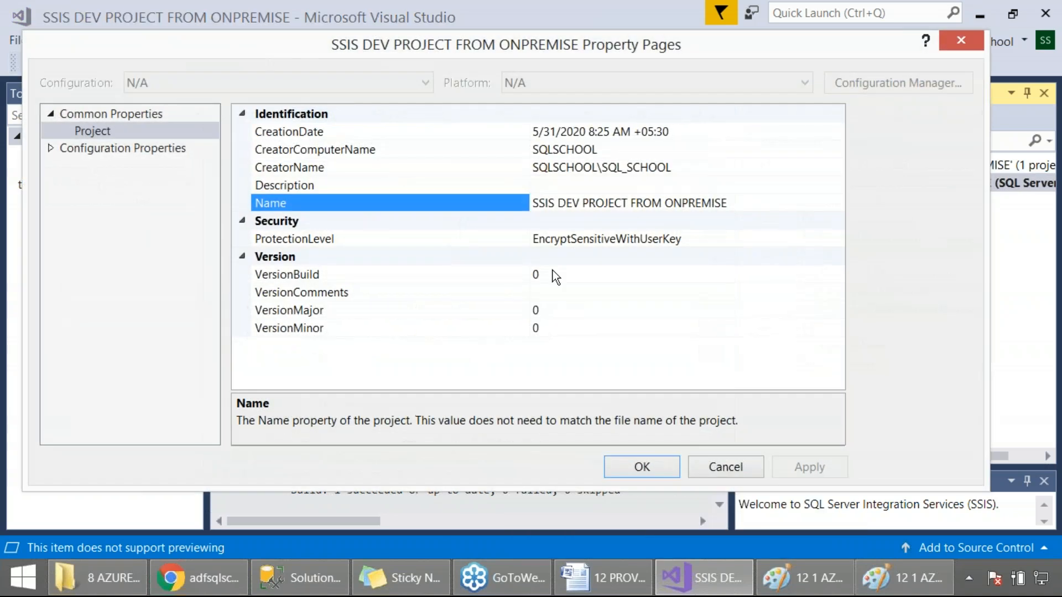
click(138, 148)
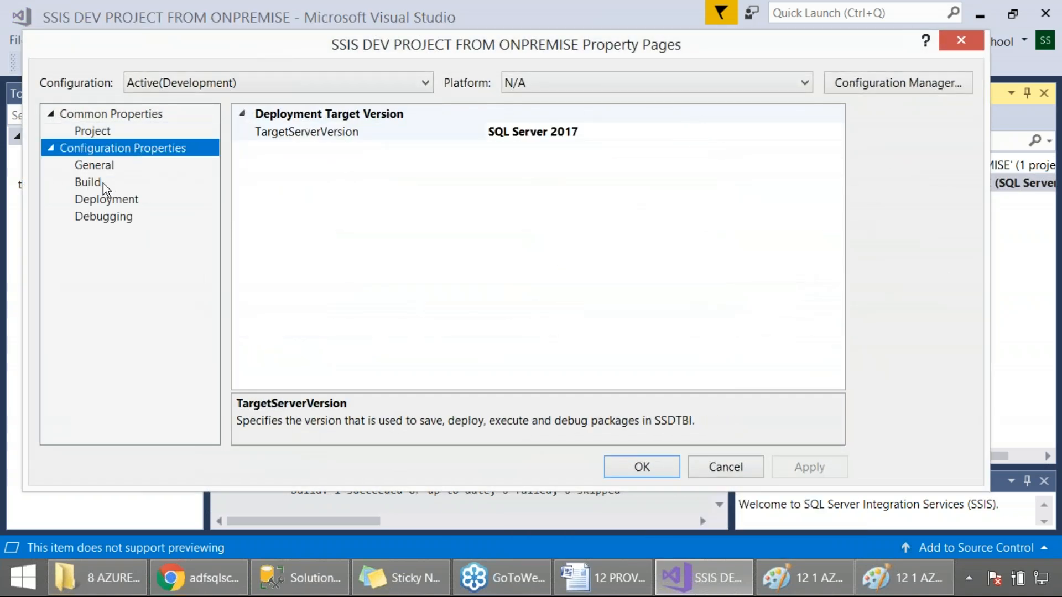
click(102, 216)
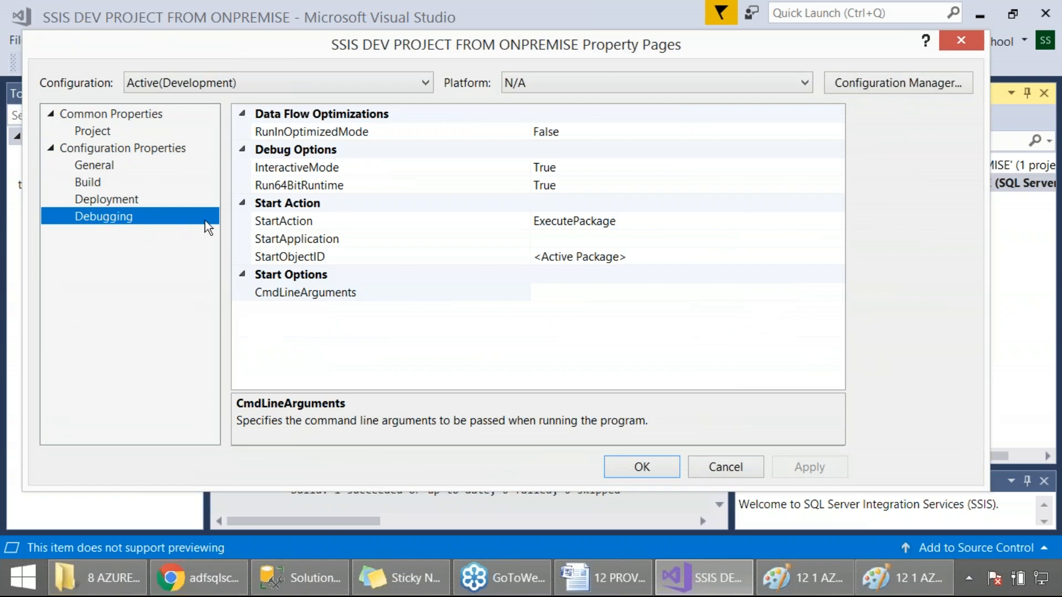
click(284, 188)
double_click(569, 188)
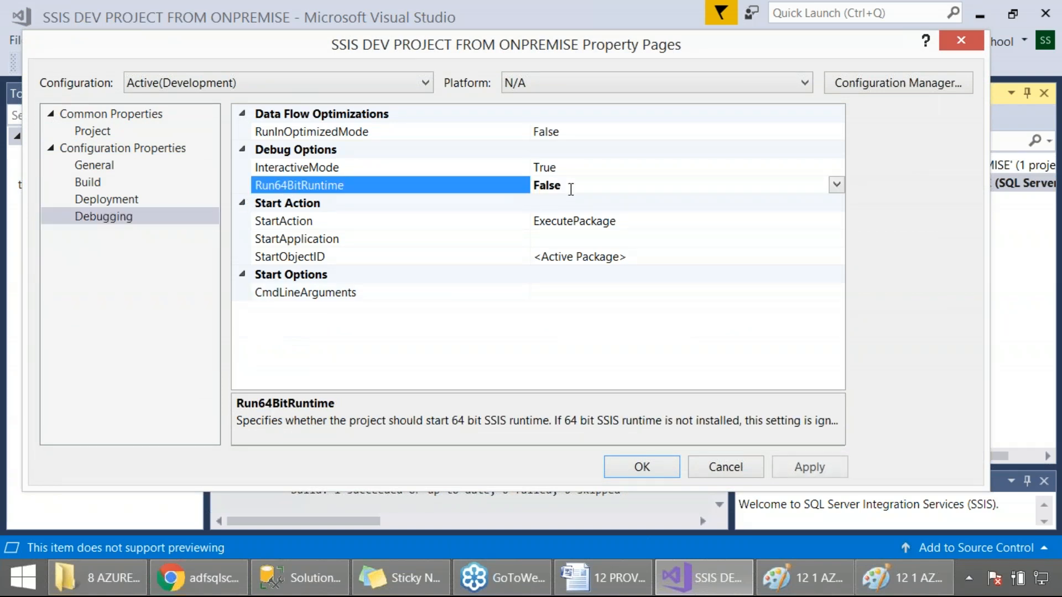
key(Print)
drag(0, 0, 989, 512)
Return to the data factory and set the activity's package execution domain to SQLSCHOOL
click(199, 578)
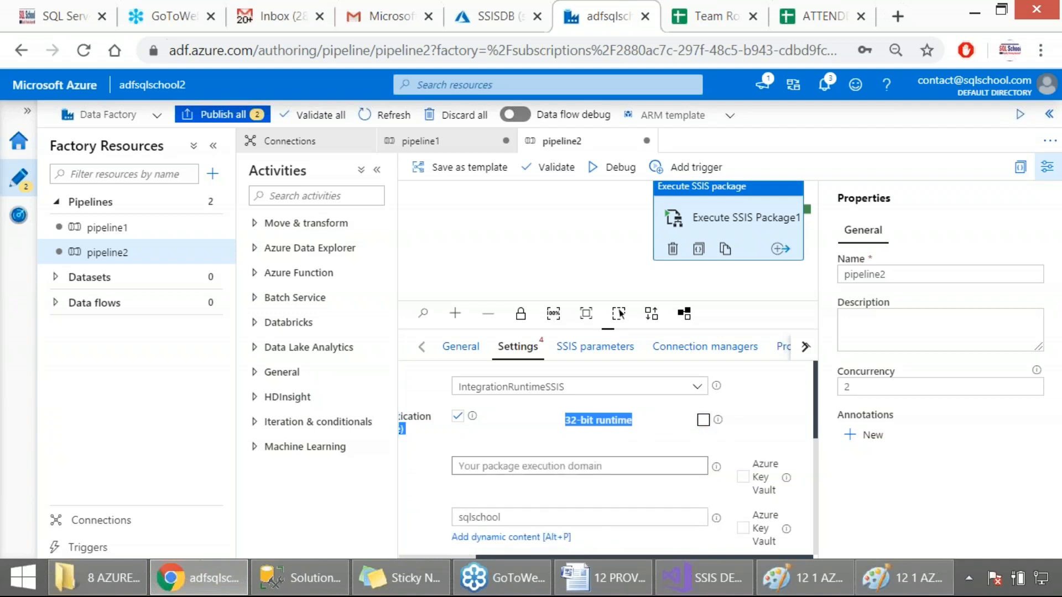
click(491, 468)
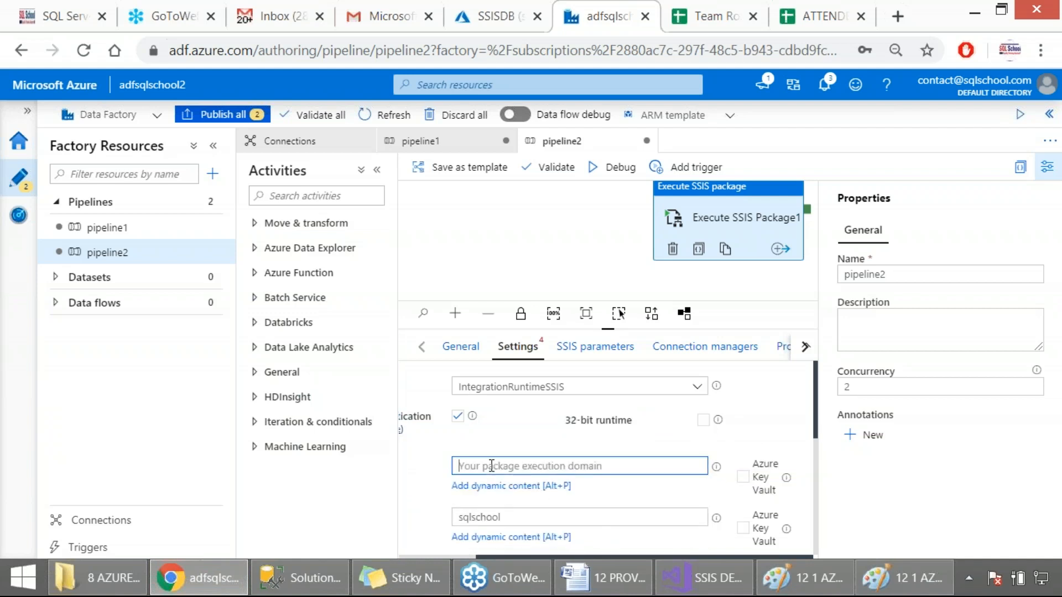
click(495, 498)
drag(498, 556, 410, 553)
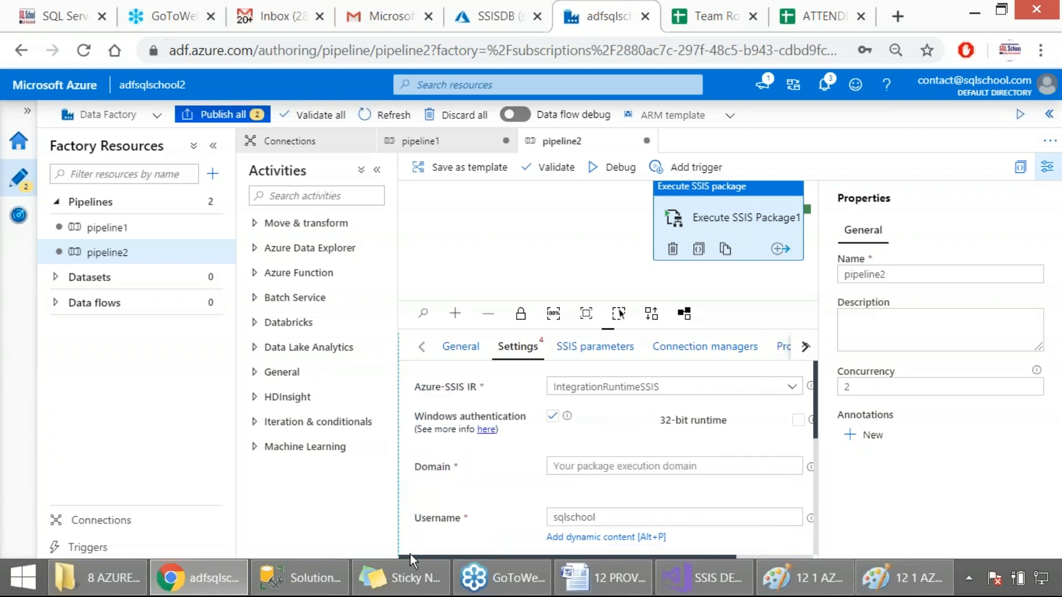
click(580, 464)
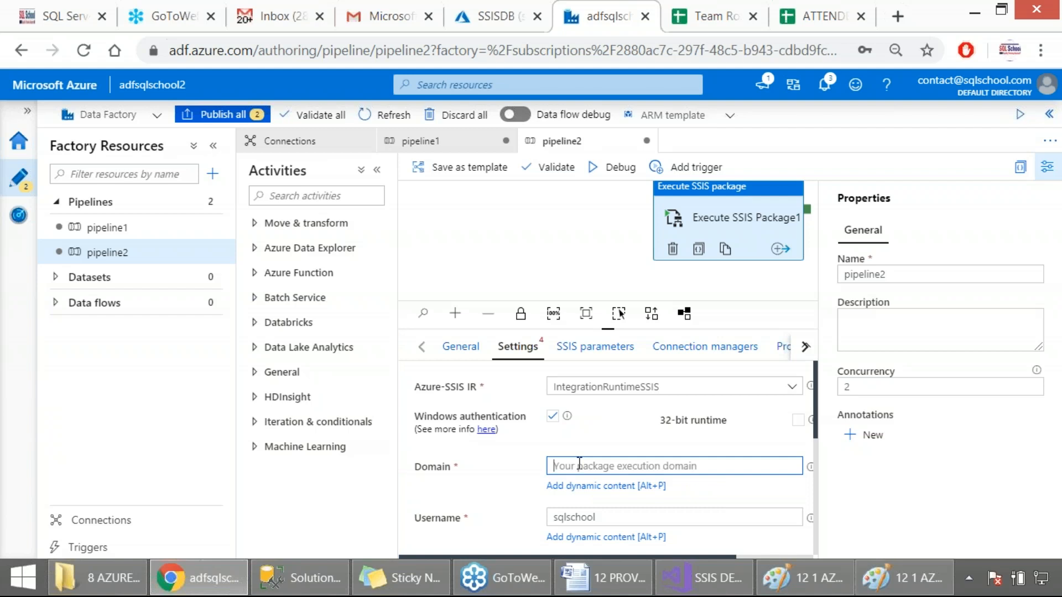
text(SQL)
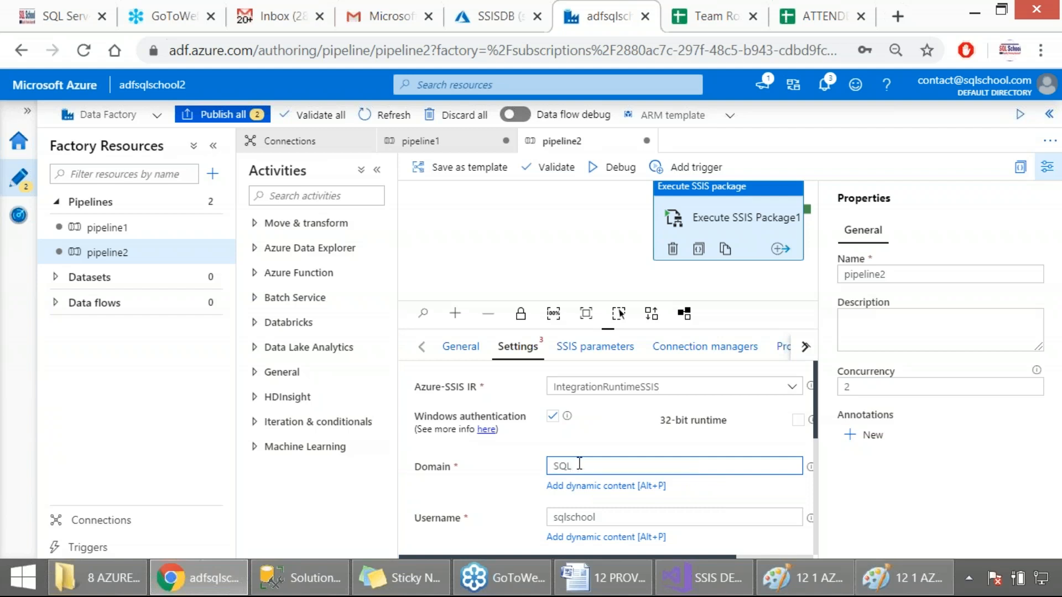
text(SCHOOL)
click(453, 467)
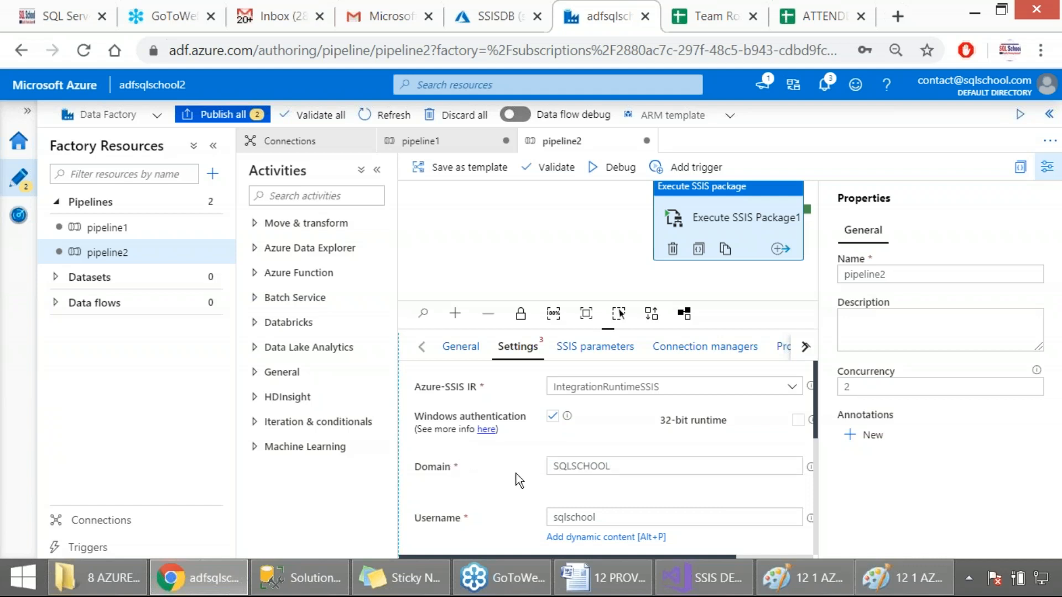
double_click(582, 468)
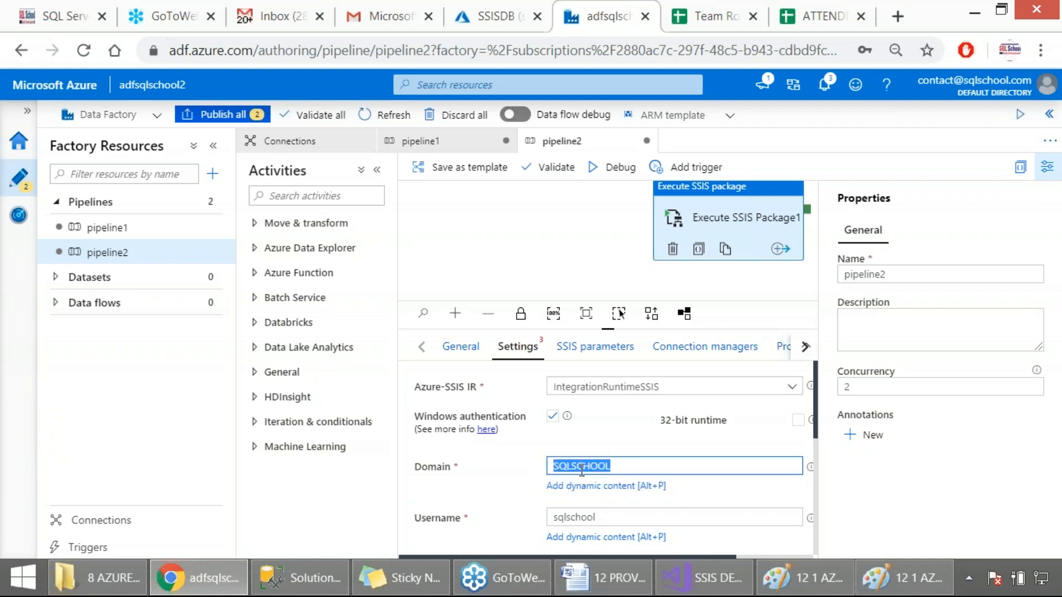
click(529, 478)
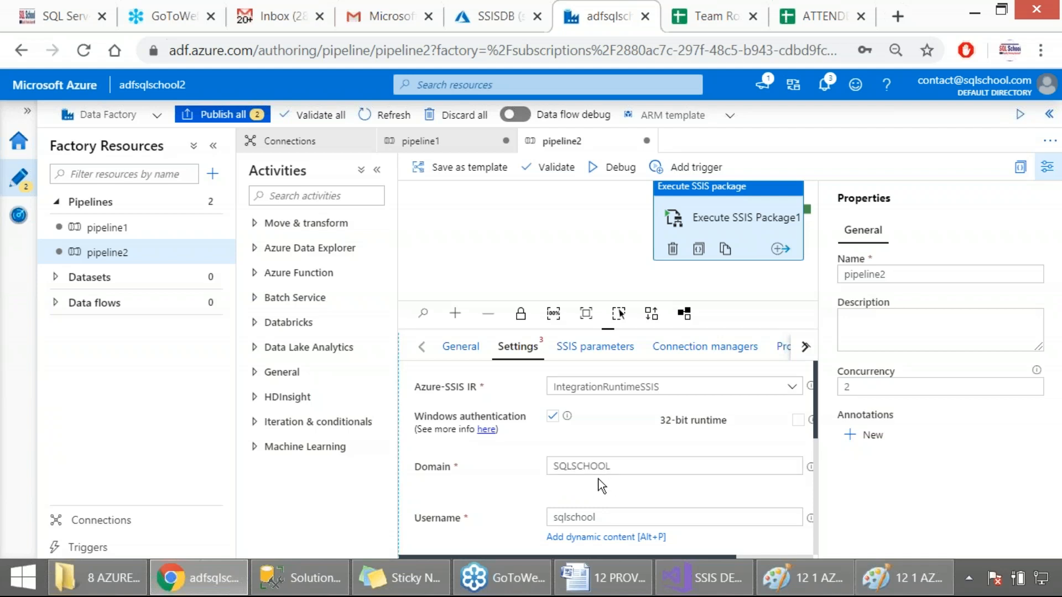
Set the package execution username to SQL_SCHOOL and enter the Windows account password
scroll(569, 491, down, 2)
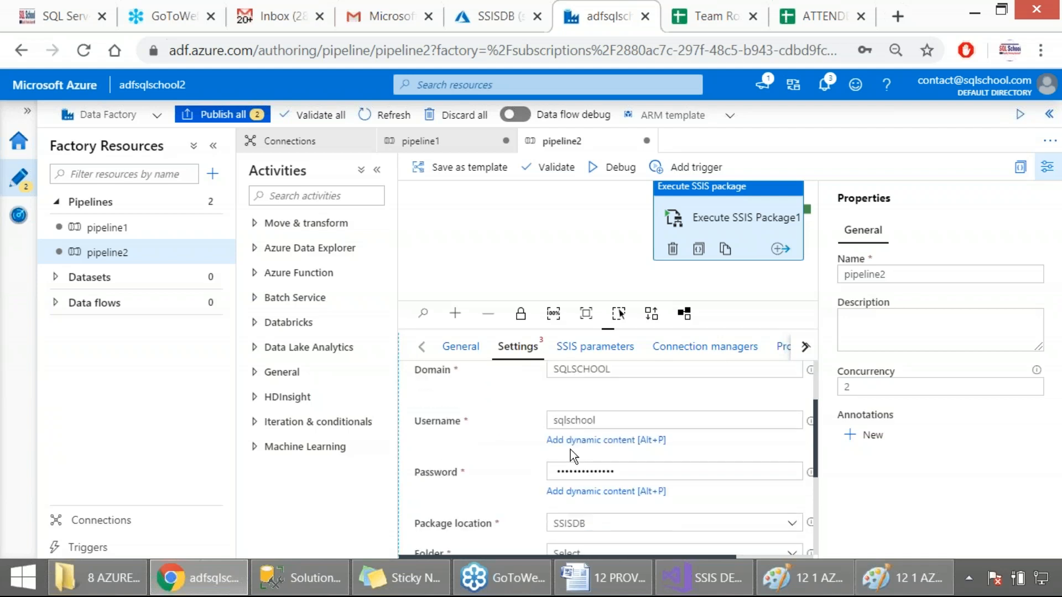
drag(604, 418, 550, 419)
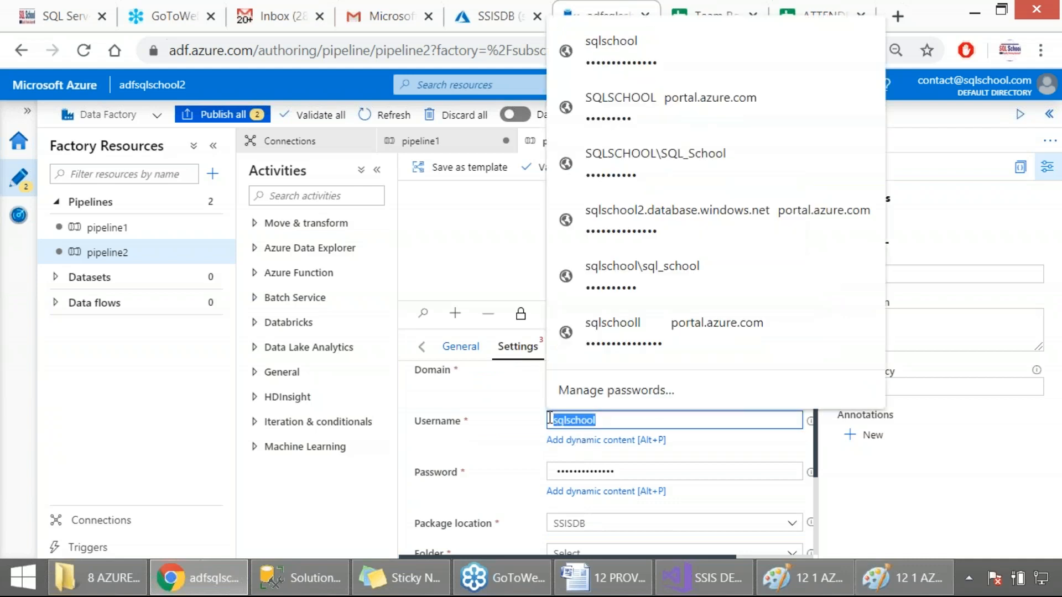
text(SQL)
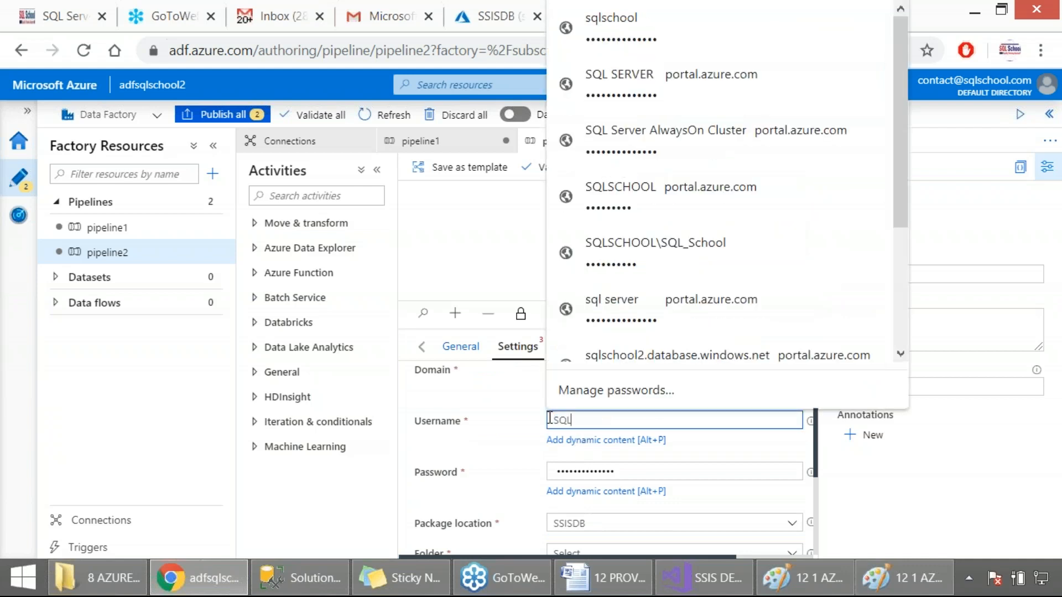
text(_SCHOOL)
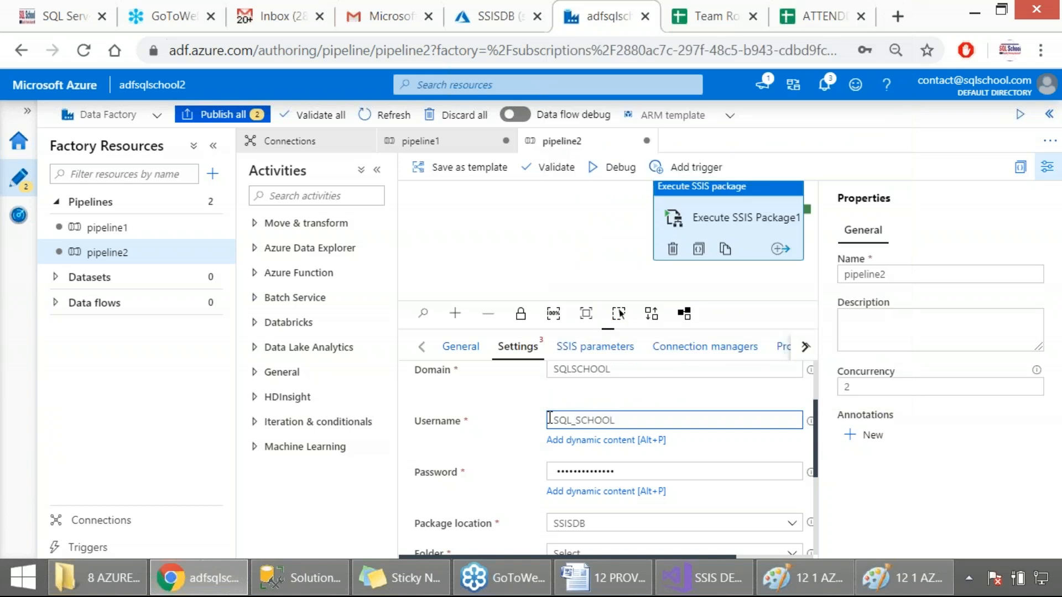
key(Tab)
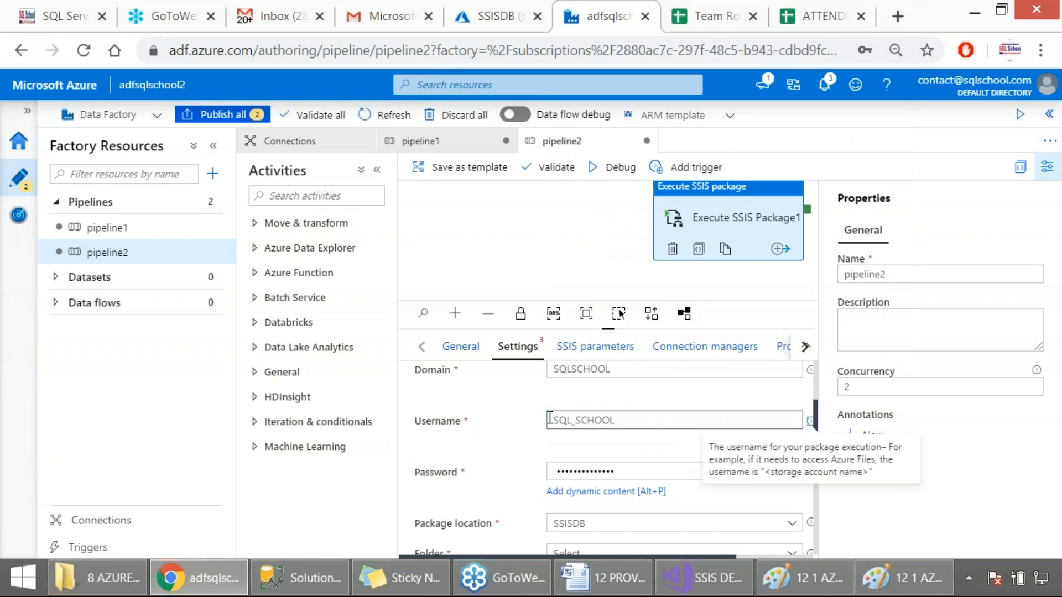
click(623, 416)
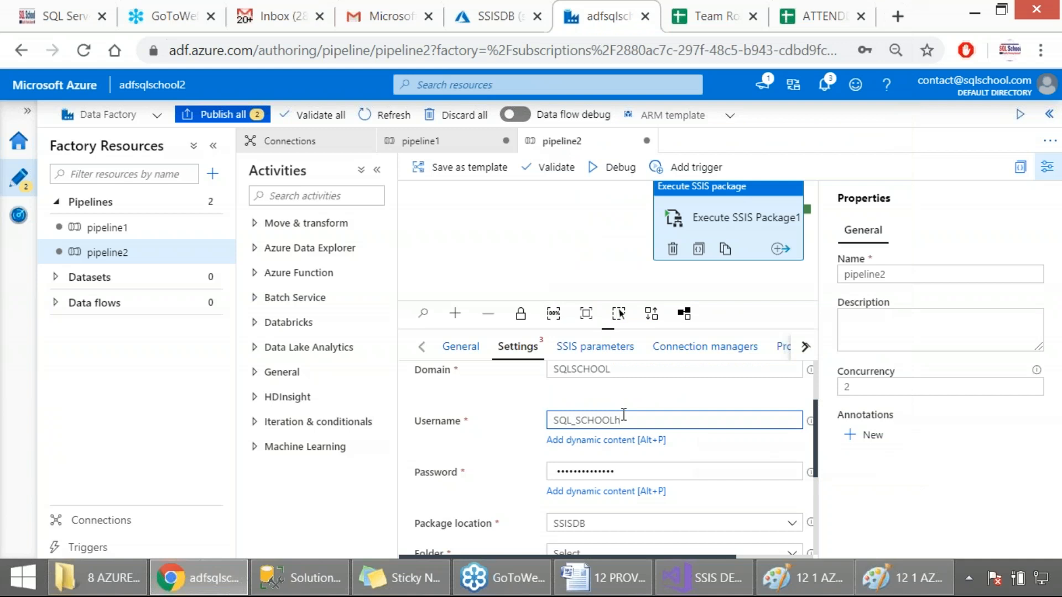
drag(615, 471, 549, 473)
key(BackSpace)
text(•••••)
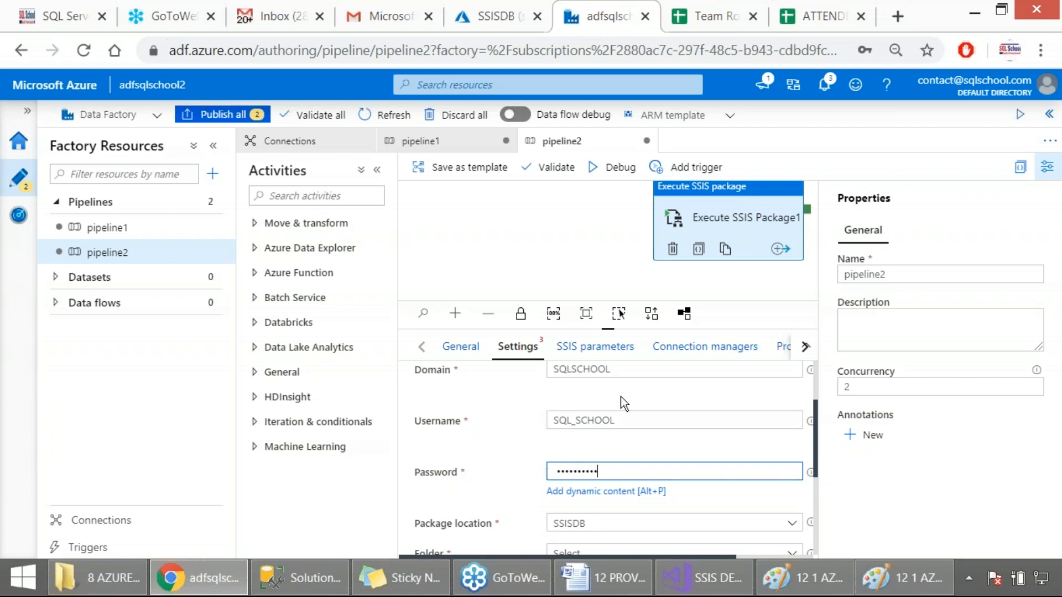
click(580, 446)
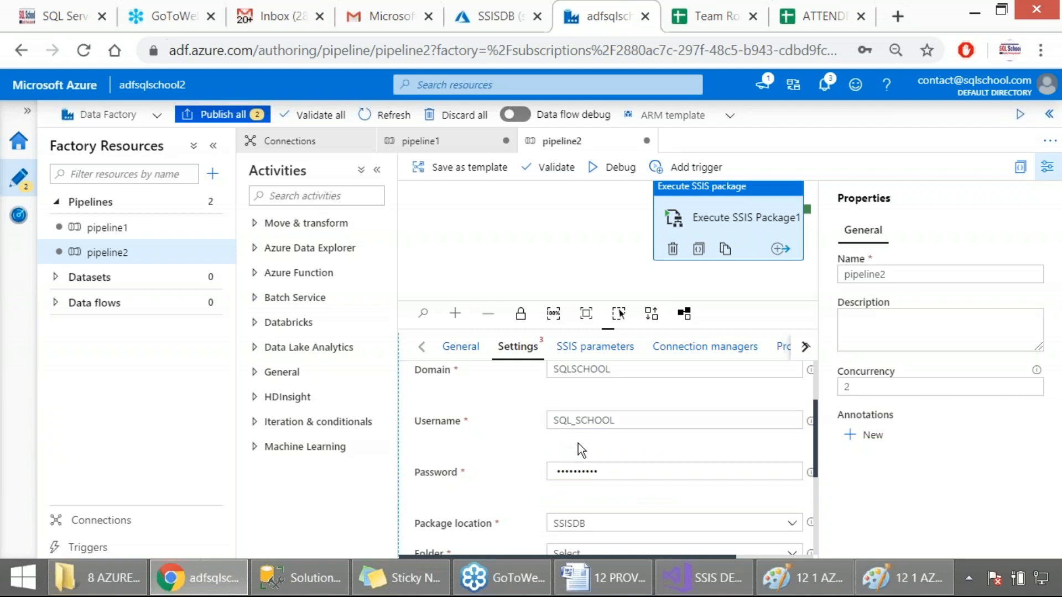
Change the package location to File system (Package) and review the activity's settings
scroll(578, 443, down, 2)
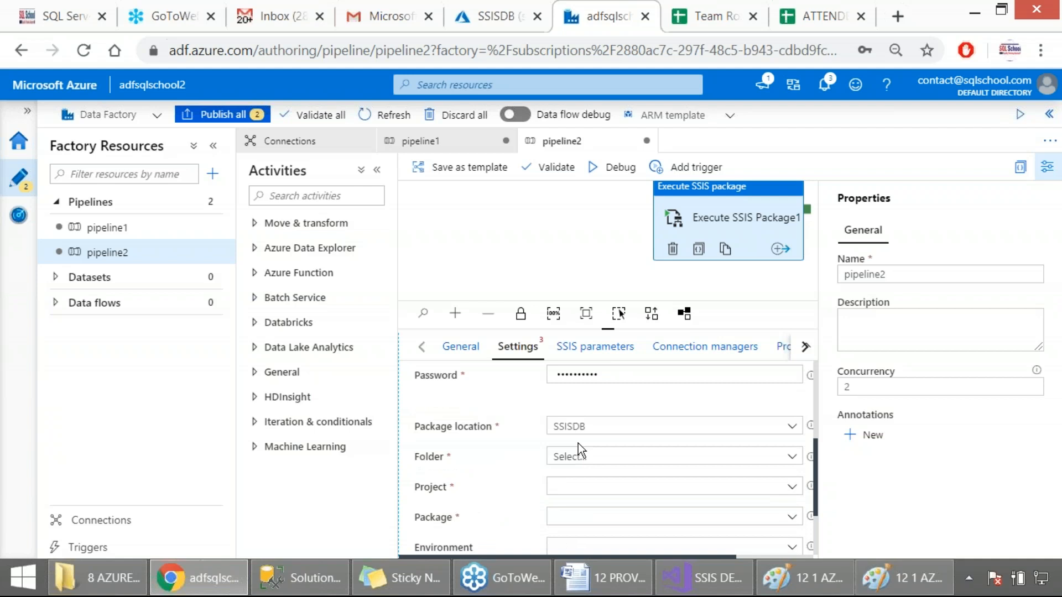
click(603, 431)
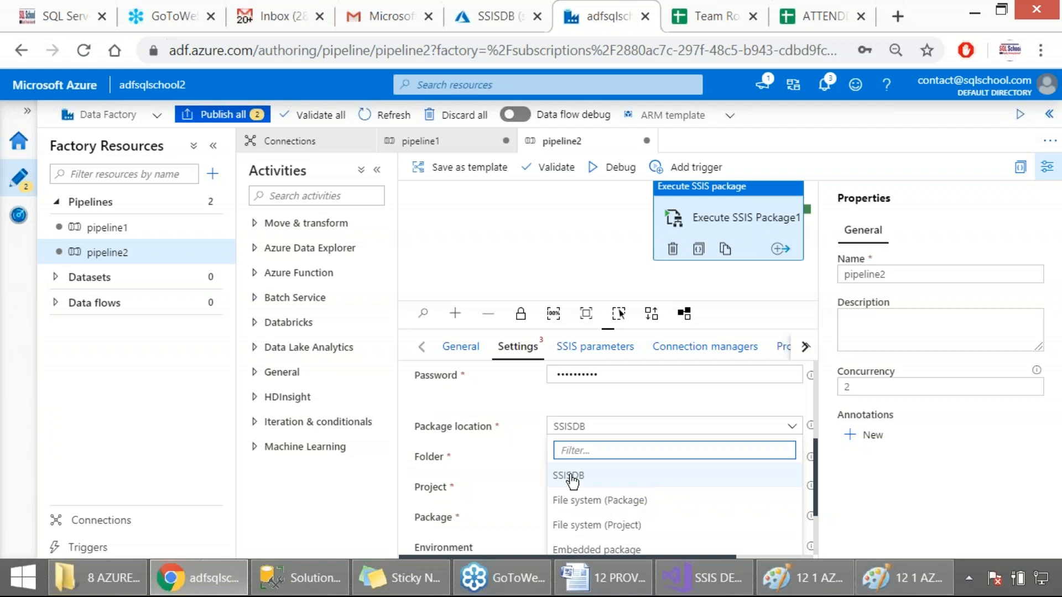
click(571, 501)
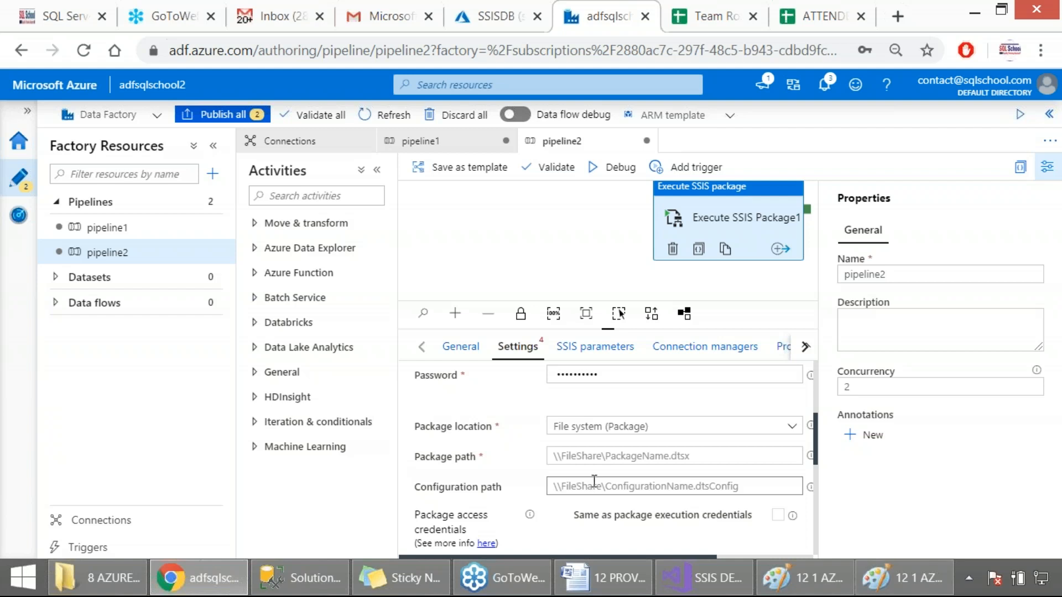
scroll(599, 480, up, 4)
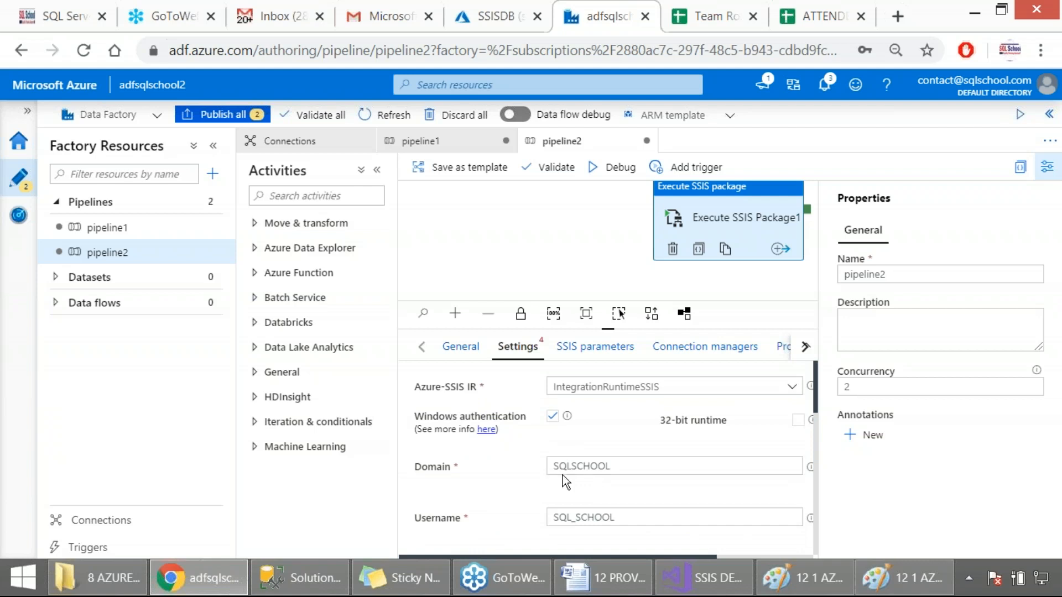
scroll(562, 476, down, 4)
scroll(565, 460, up, 4)
scroll(553, 426, down, 3)
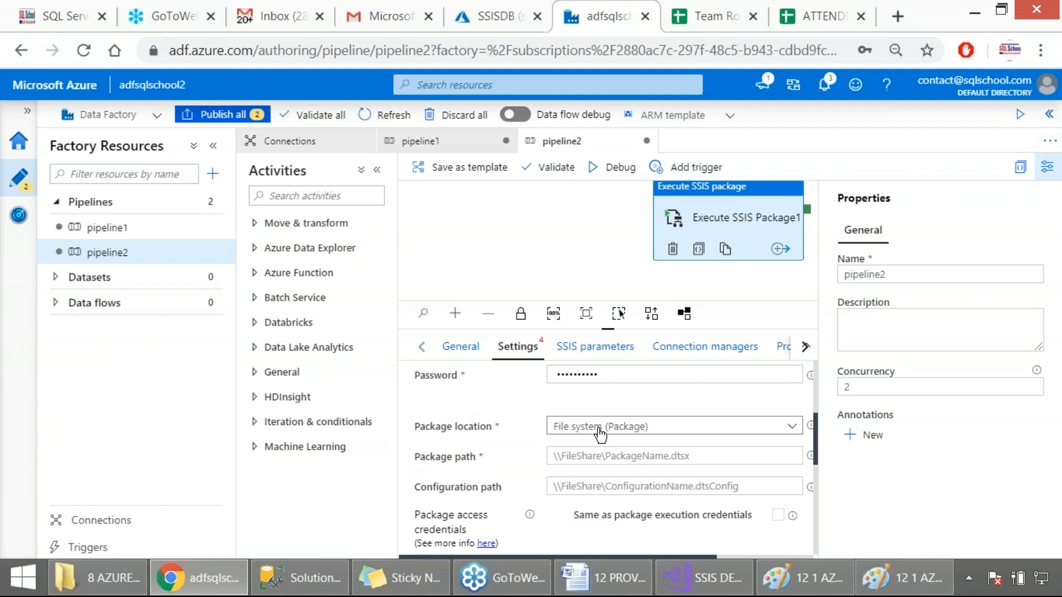
Set the package location to SSISDB, check the available folders and refresh the folder list
click(599, 430)
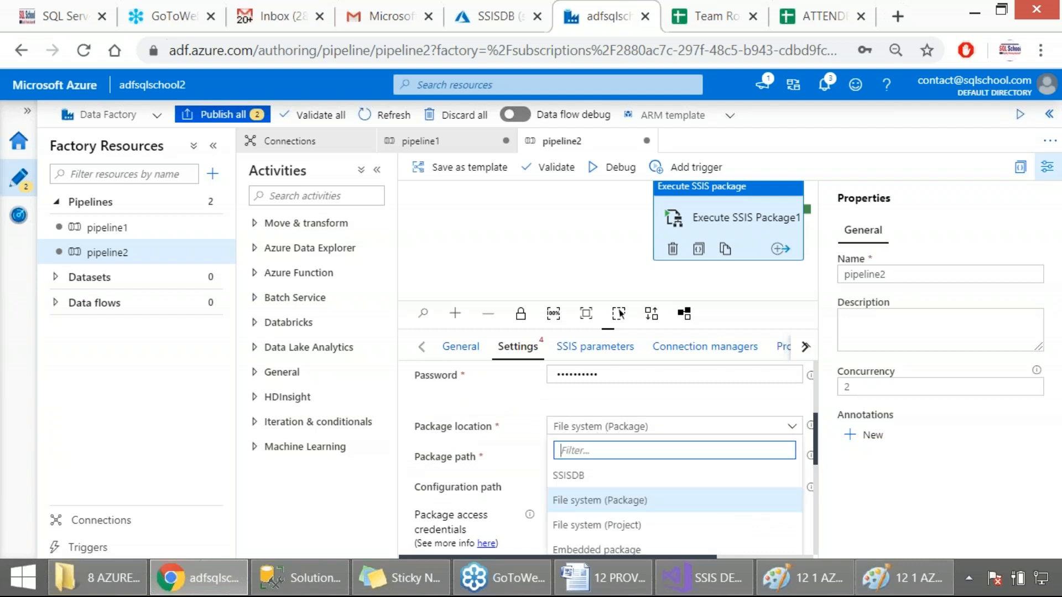
click(581, 477)
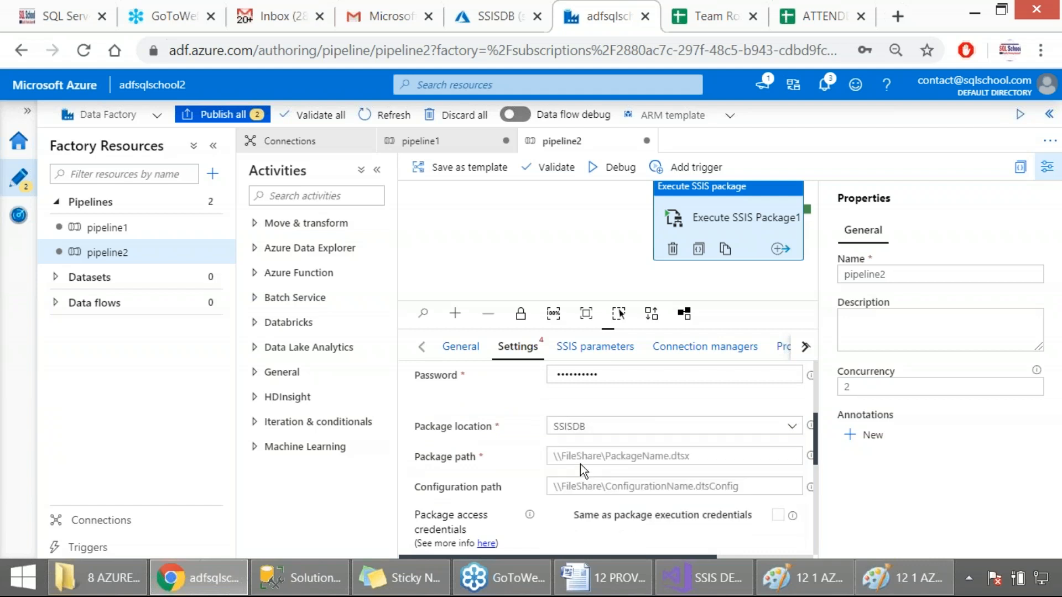
click(610, 462)
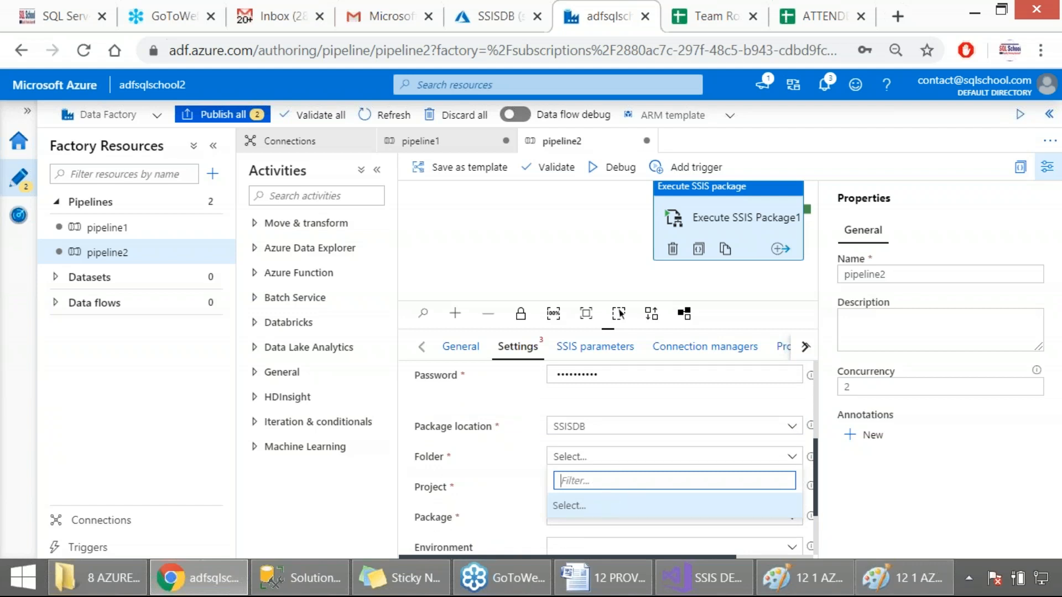
scroll(623, 472, down, 2)
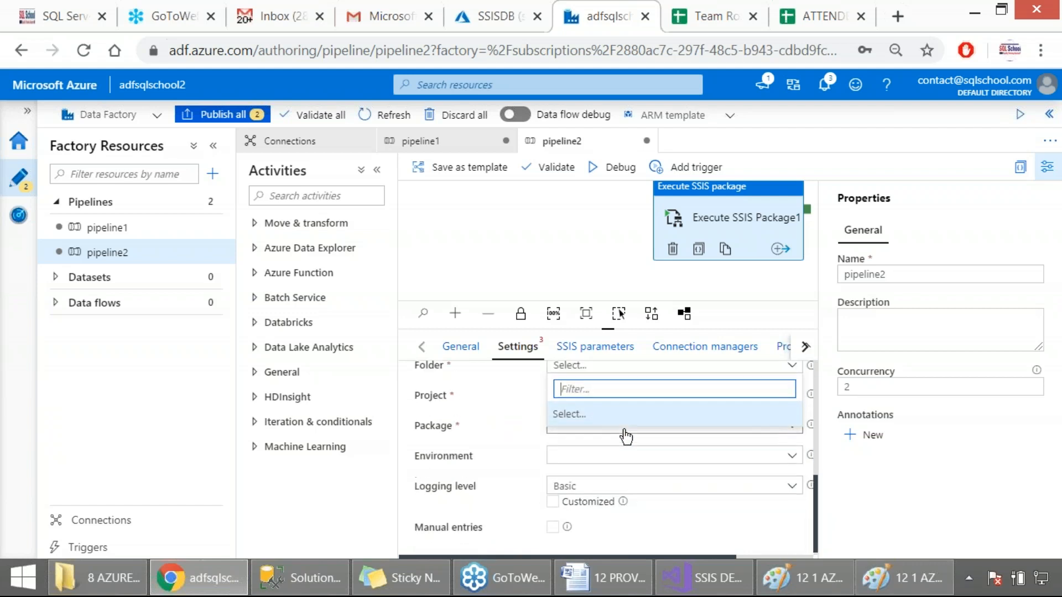
scroll(626, 437, up, 2)
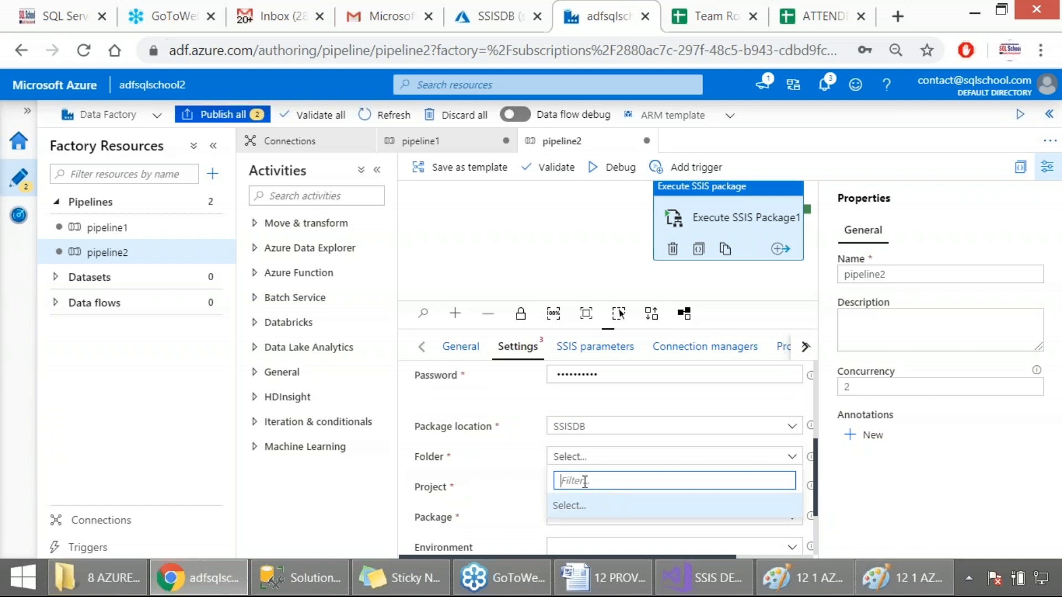
scroll(581, 479, down, 2)
scroll(586, 476, up, 2)
drag(515, 558, 613, 553)
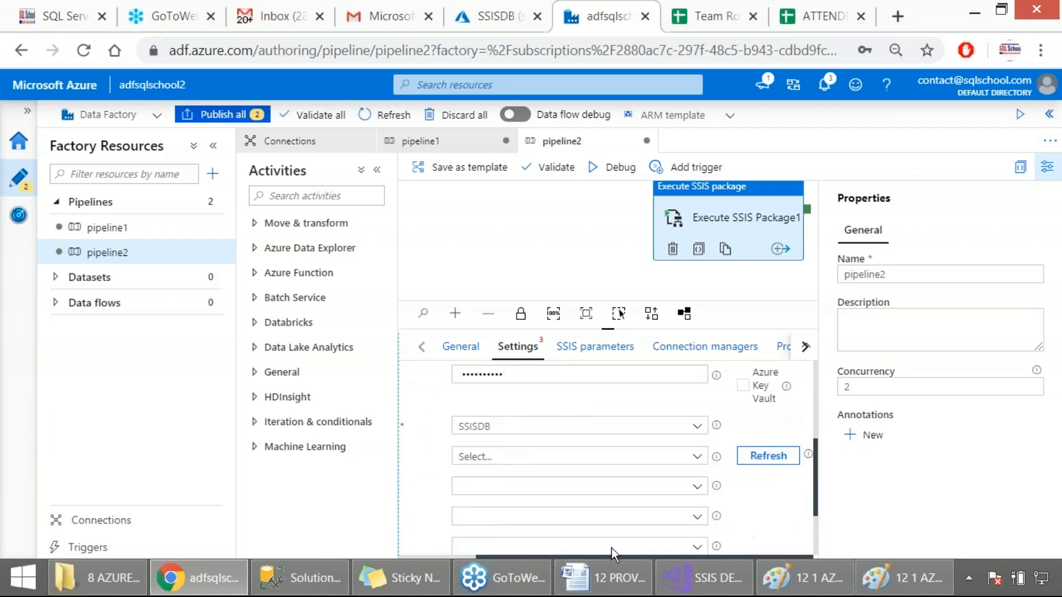
click(763, 459)
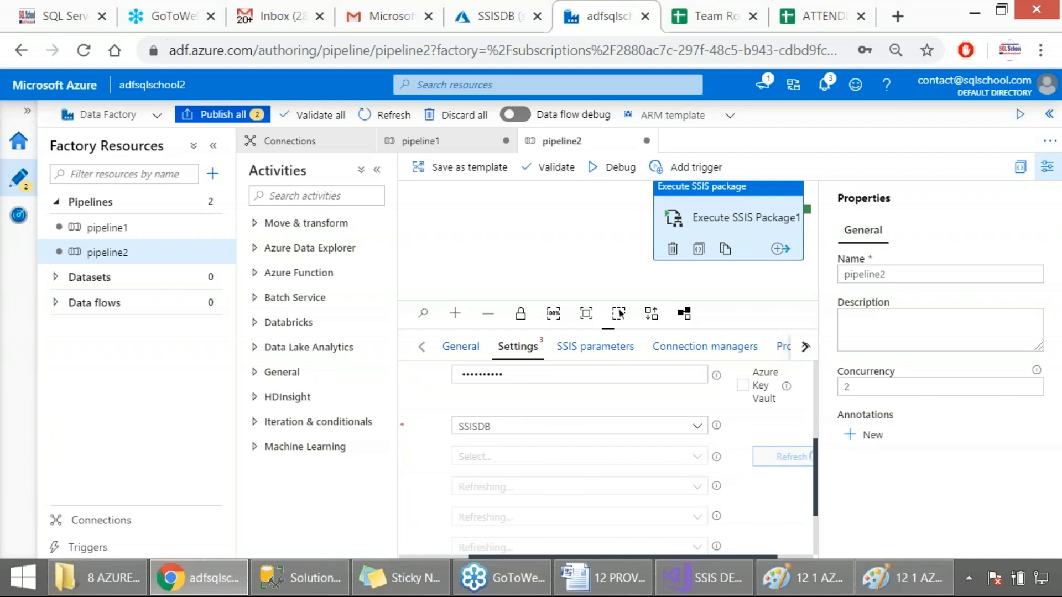
Collapse the Factory Resources pane and decline the browser's offer to save the Windows account password
click(213, 146)
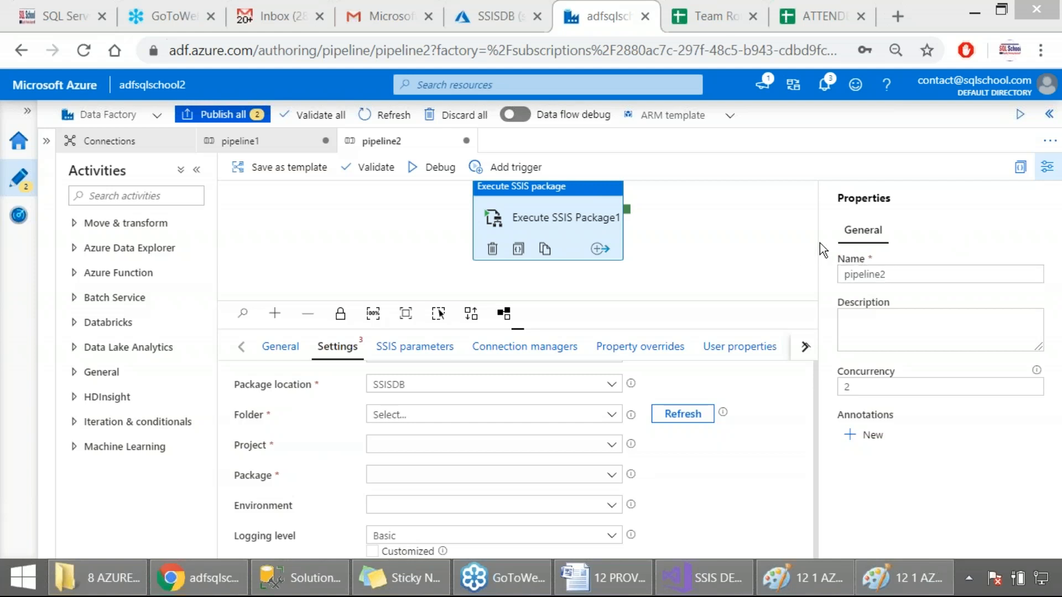
click(718, 198)
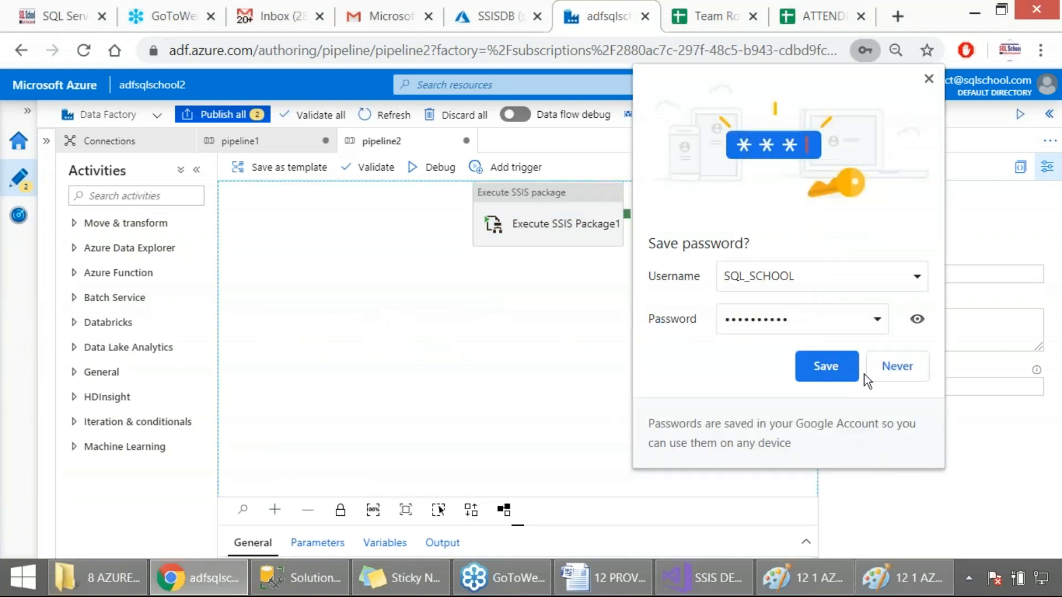
click(901, 371)
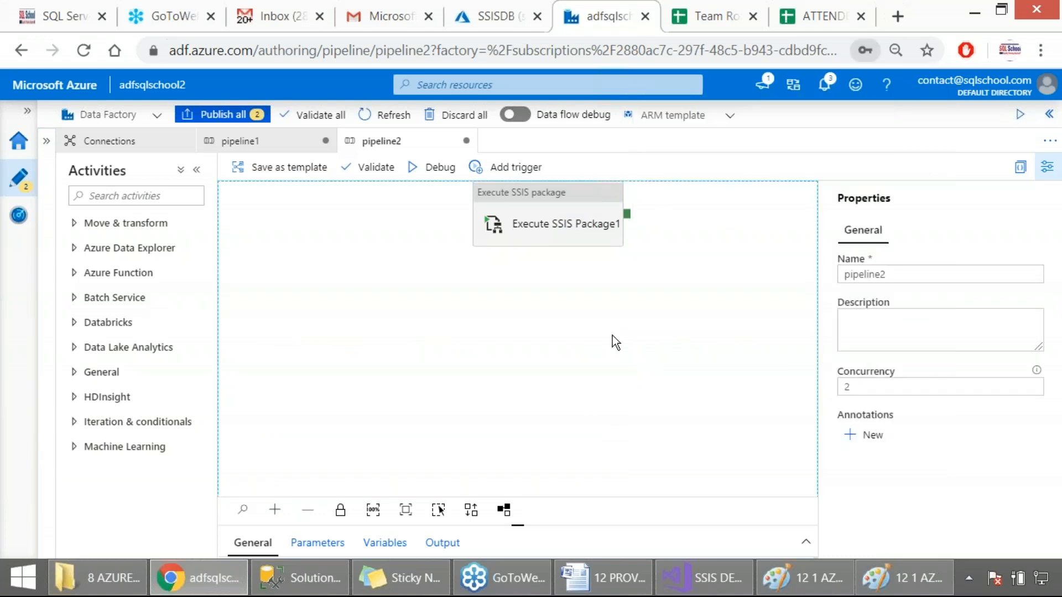
Set the Execute SSIS Package1 activity's folder to PACKAGE_FOLDER1 and capture the settings area as a screenshot
click(538, 214)
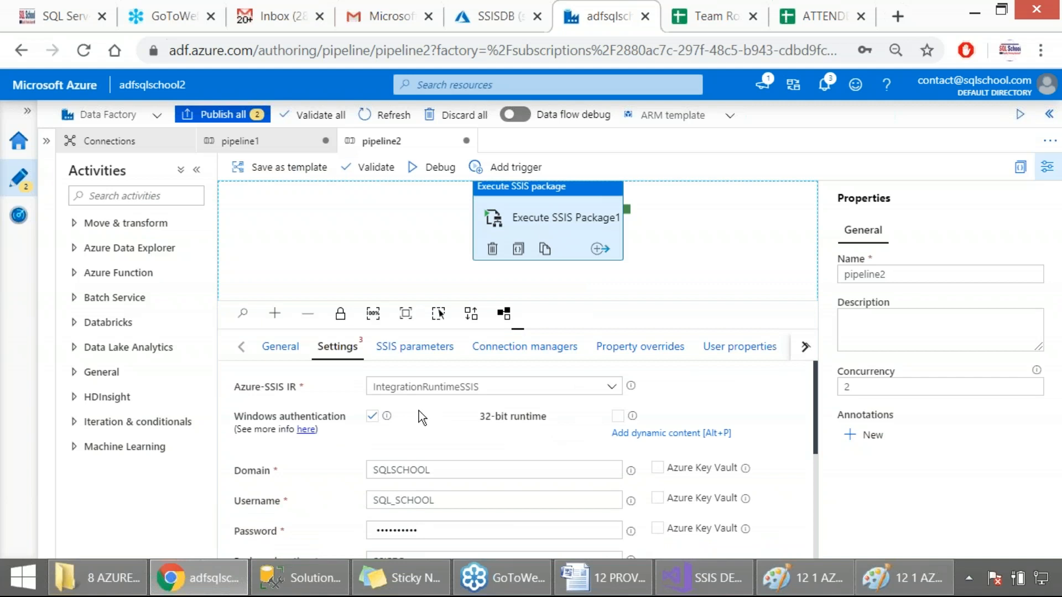
scroll(387, 392, down, 2)
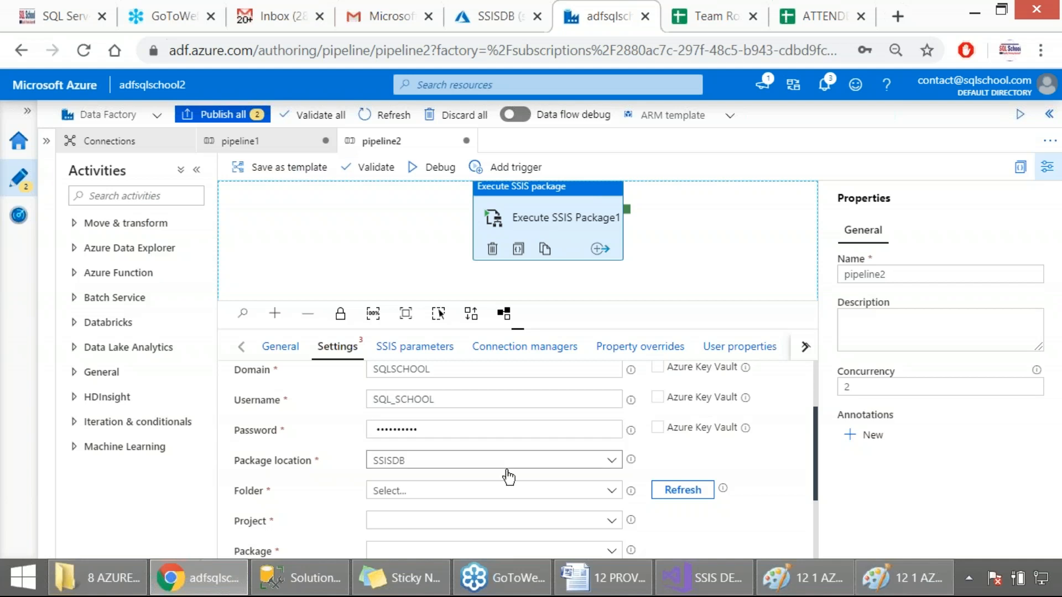
click(612, 492)
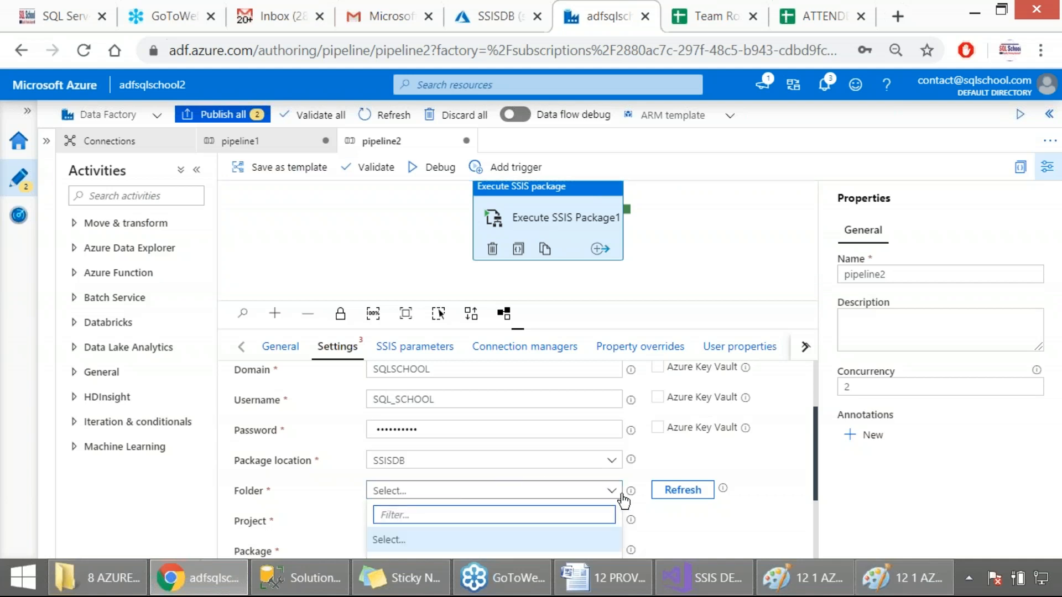
scroll(621, 500, down, 1)
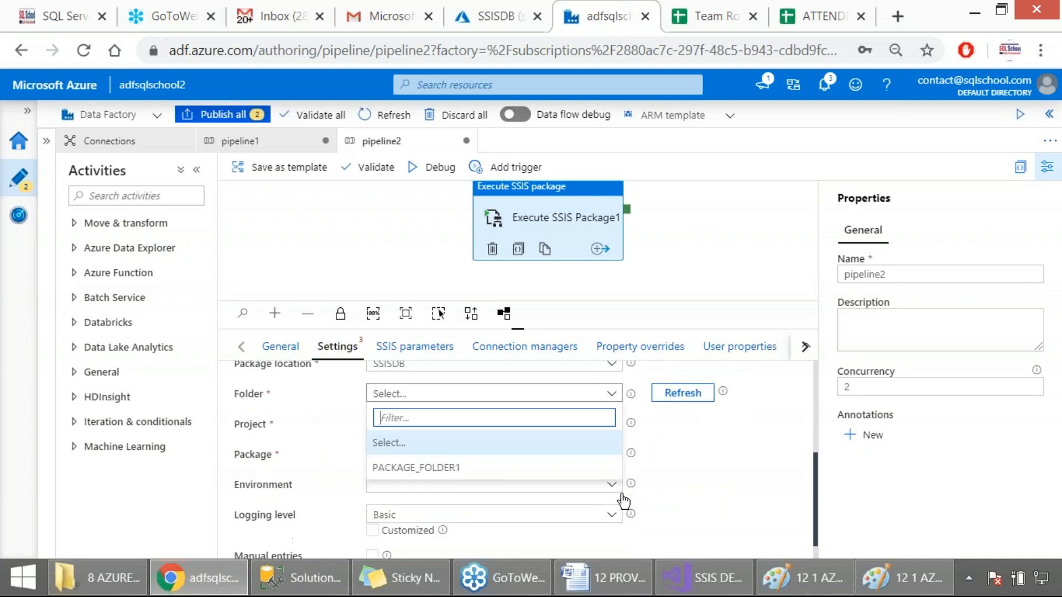
click(399, 468)
mouse_move(2, 121)
mouse_down()
mouse_move(607, 304)
mouse_move(756, 522)
mouse_up()
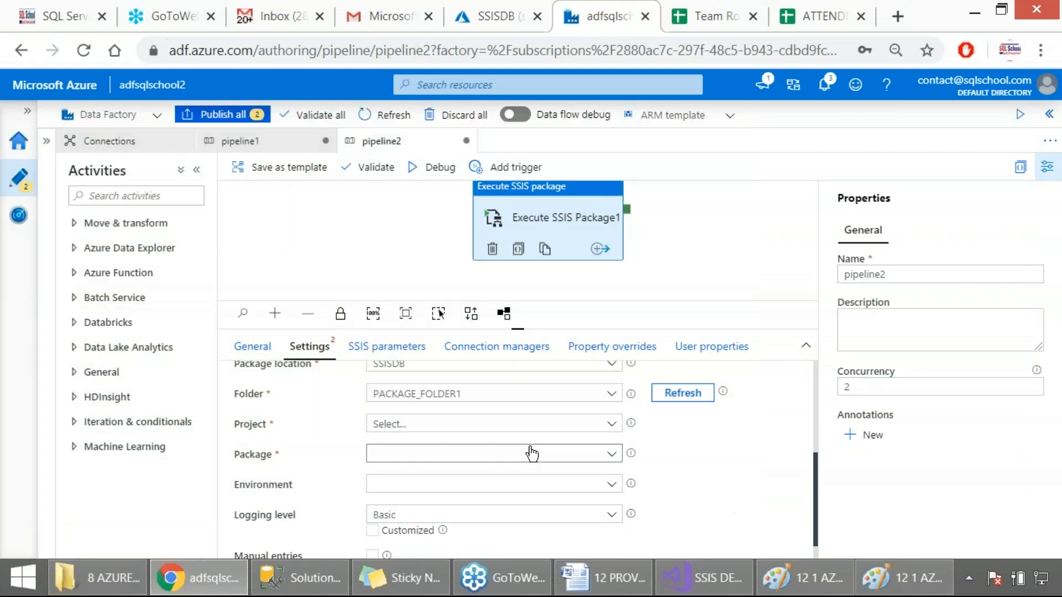
Set the activity's project to SSIS DEV PROJECT FROM ONPREMISE and capture the settings area as a screenshot
click(463, 430)
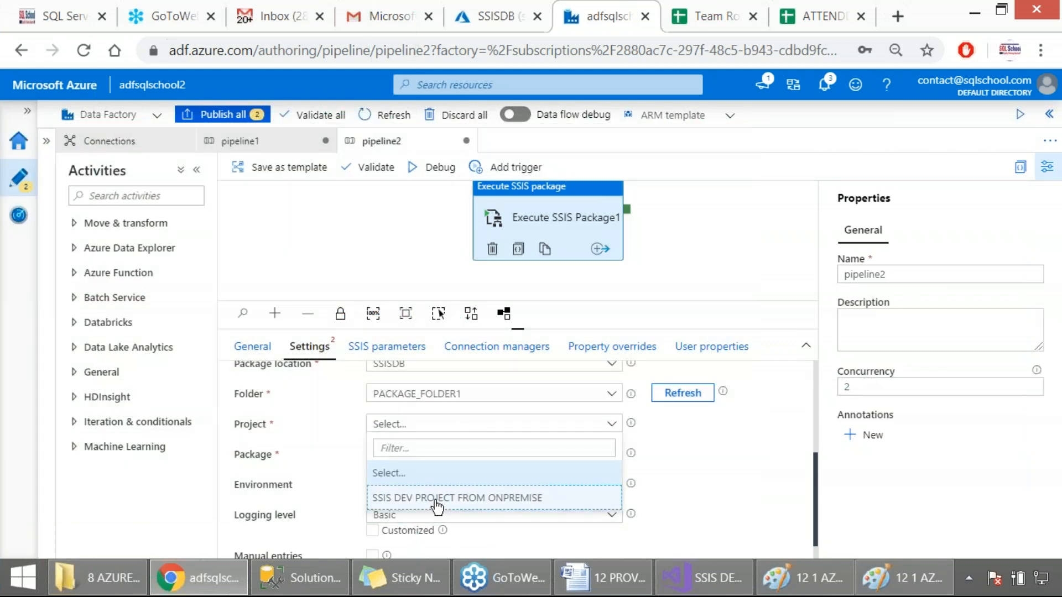
click(468, 493)
key(Print)
drag(2, 132, 676, 483)
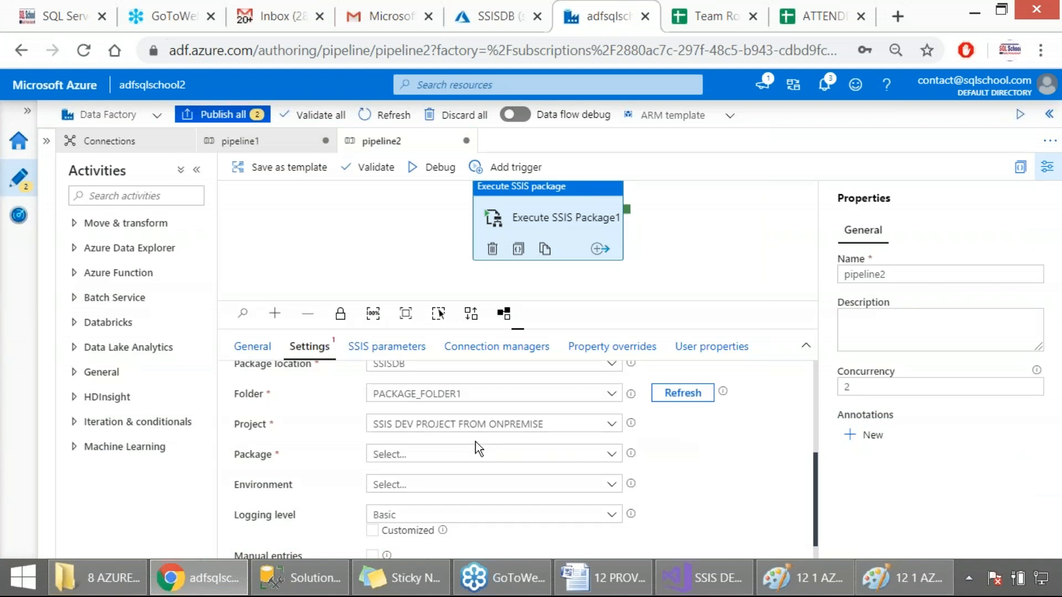
Choose Package1_Properties.dtsx as the package that the activity executes
click(454, 459)
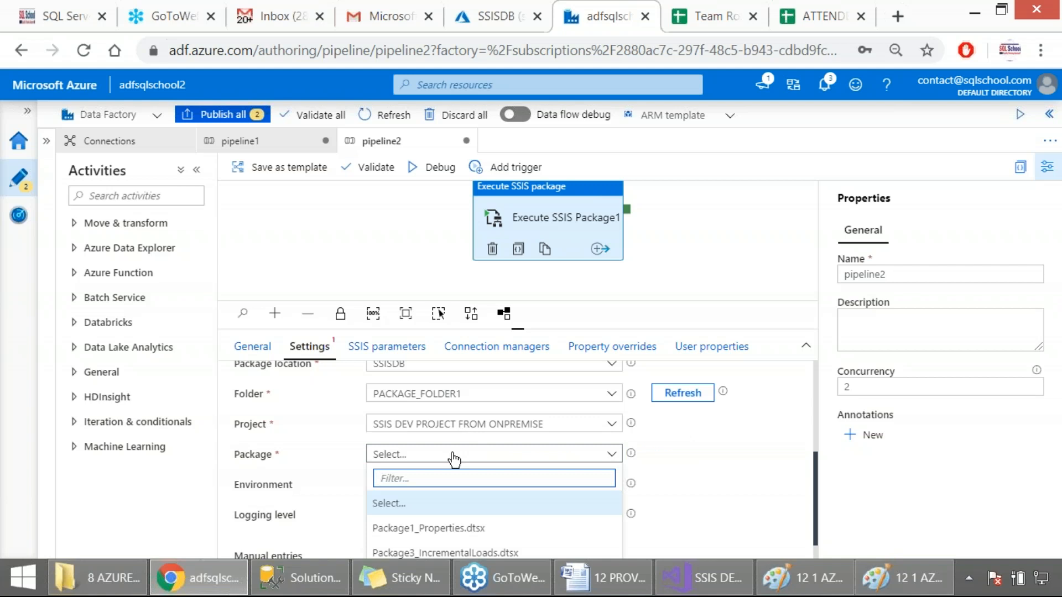
scroll(666, 498, down, 1)
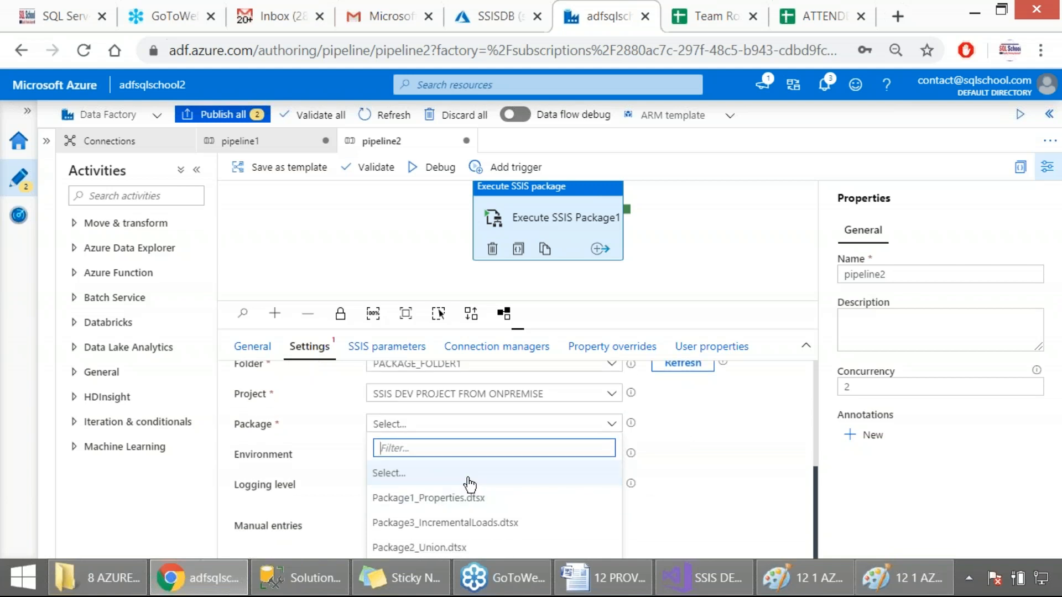
click(419, 500)
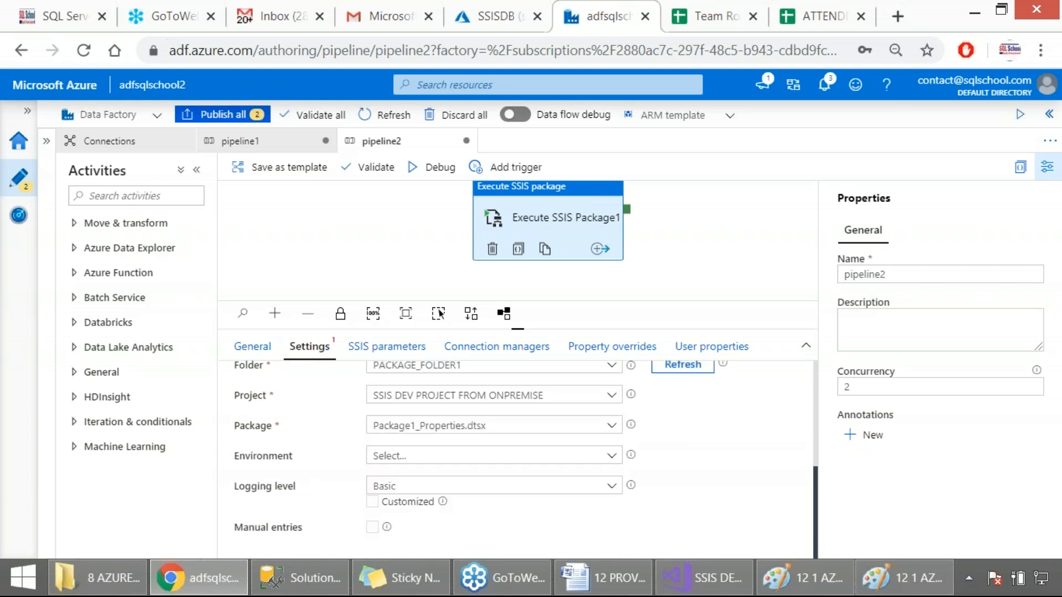
Check the available environments and logging levels without changing them, and capture the package settings as a screenshot
click(443, 461)
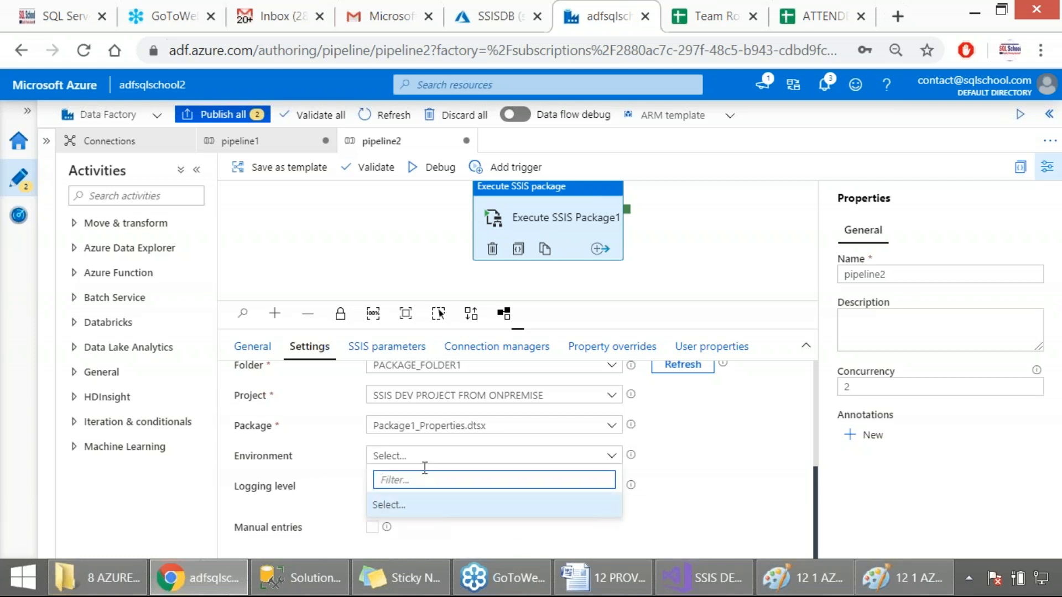
click(348, 490)
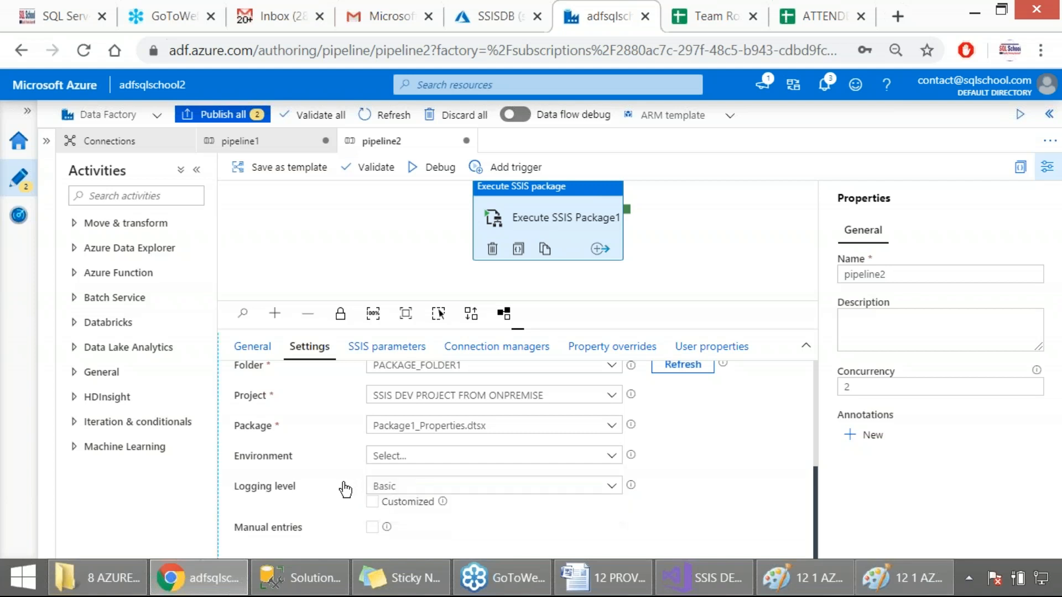
click(467, 490)
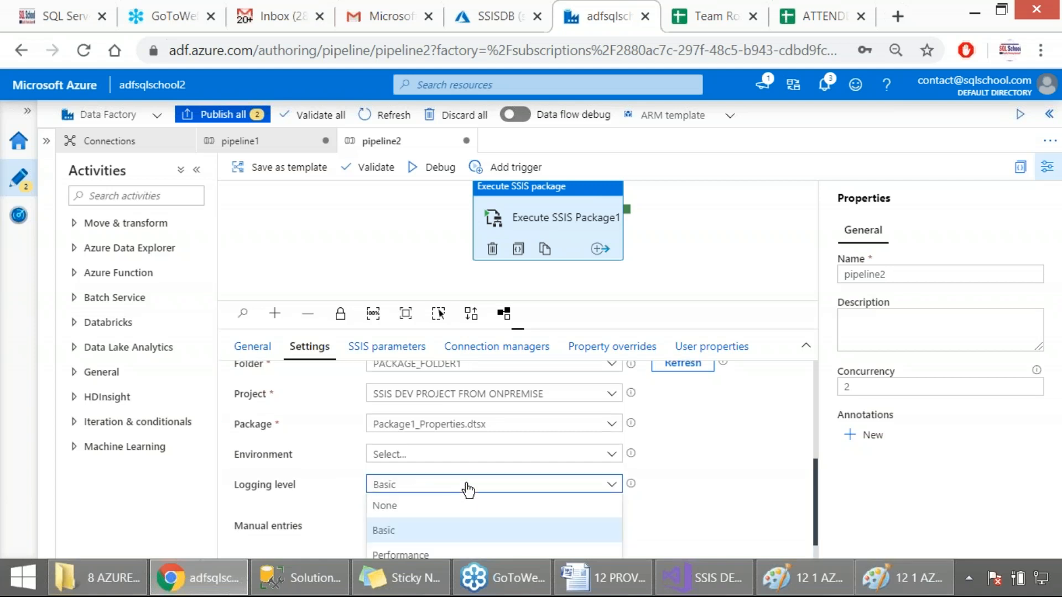
click(679, 518)
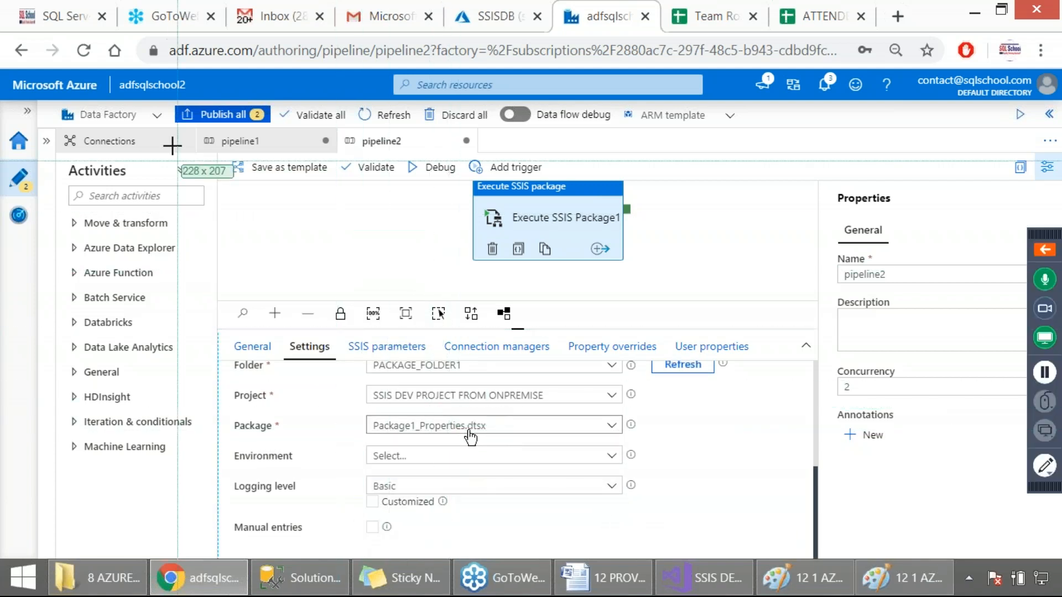
drag(0, 103, 777, 558)
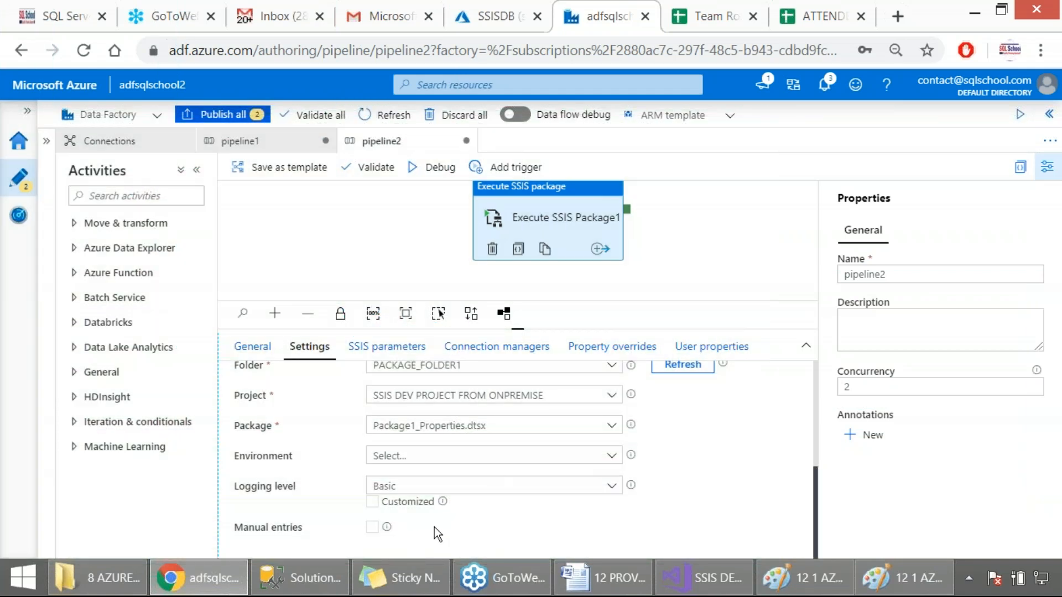
Turn on manual entries to compare the package and environment path fields, and turn the option off again
click(372, 528)
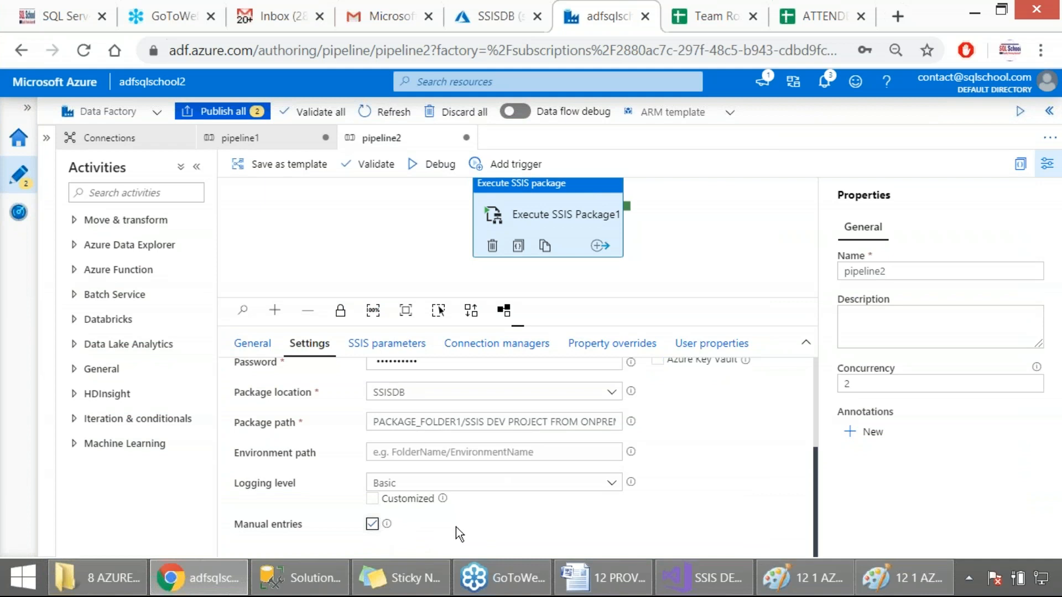
click(373, 523)
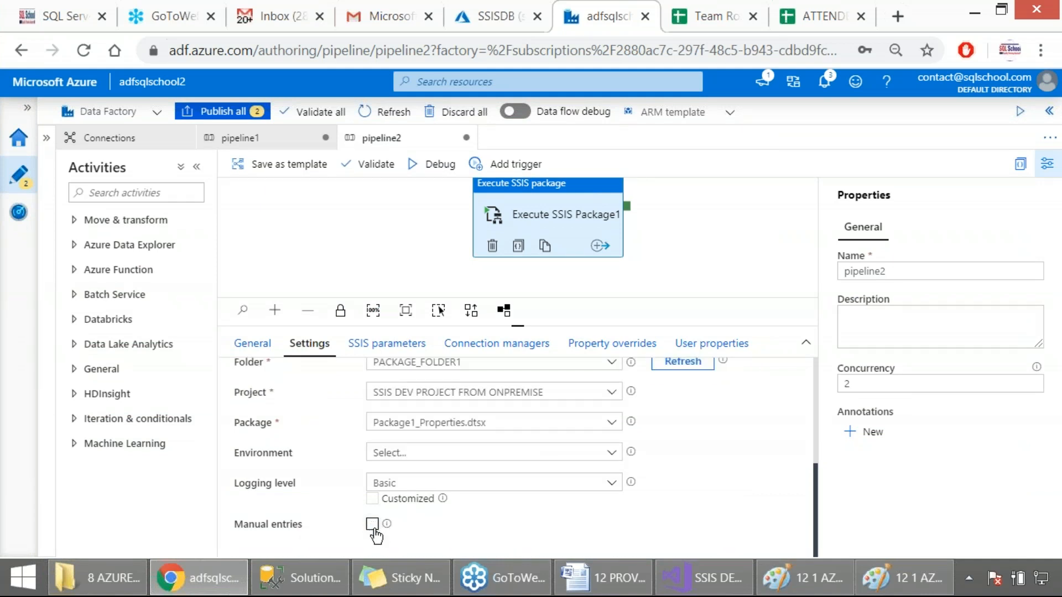
click(373, 524)
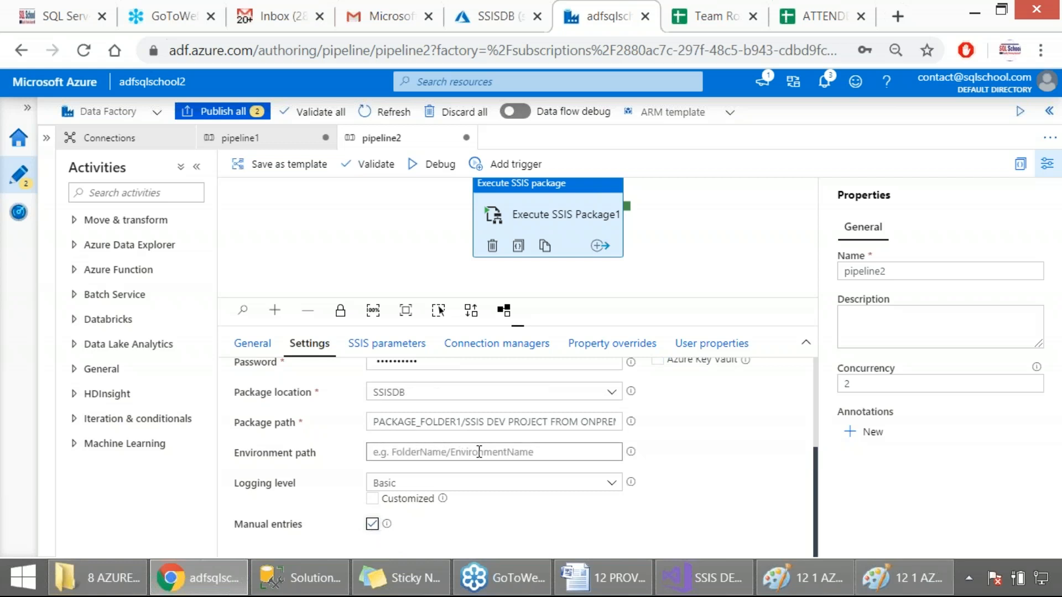
click(389, 525)
click(389, 526)
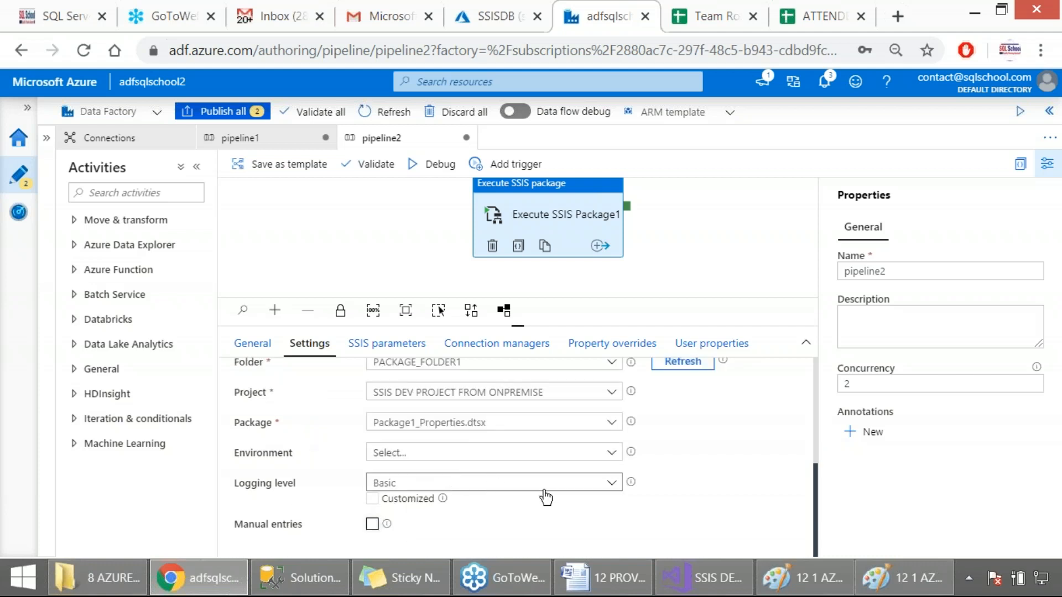
Check the environment list again and review the activity's authentication, package location and package settings
click(507, 461)
click(507, 461)
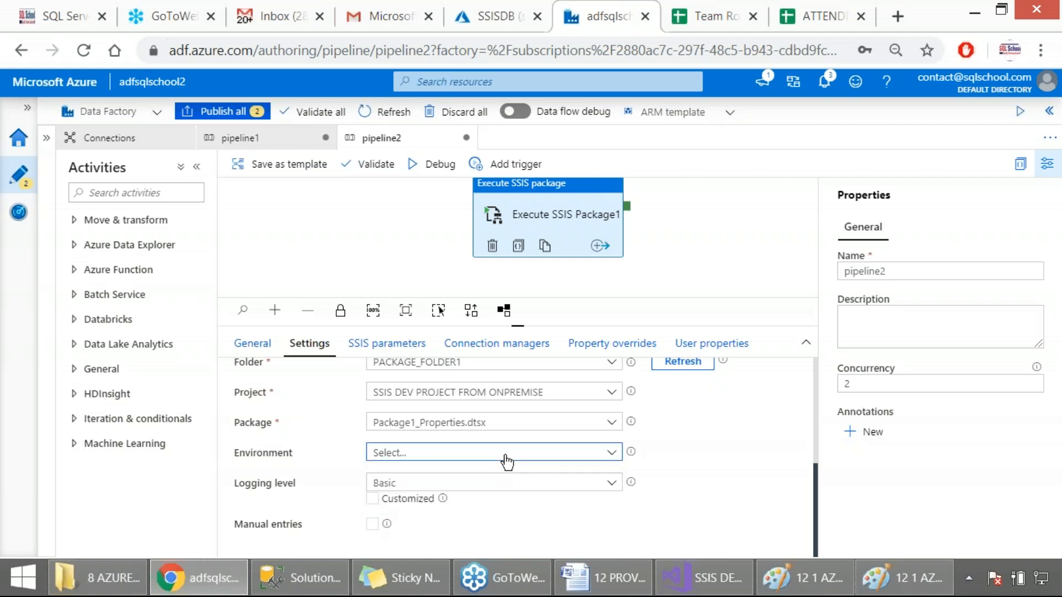
scroll(737, 490, up, 4)
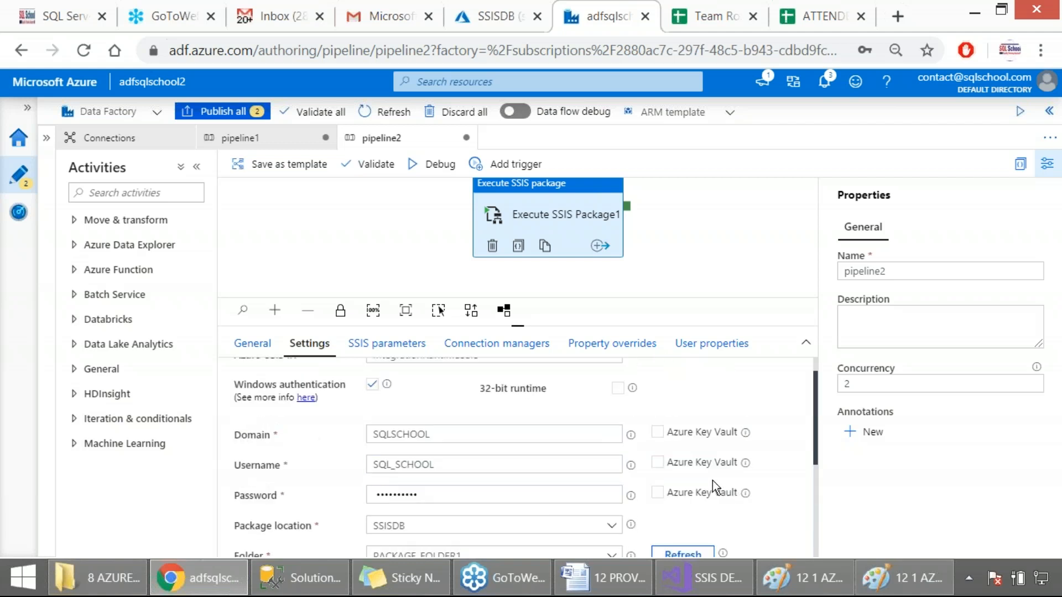
scroll(360, 427, down, 2)
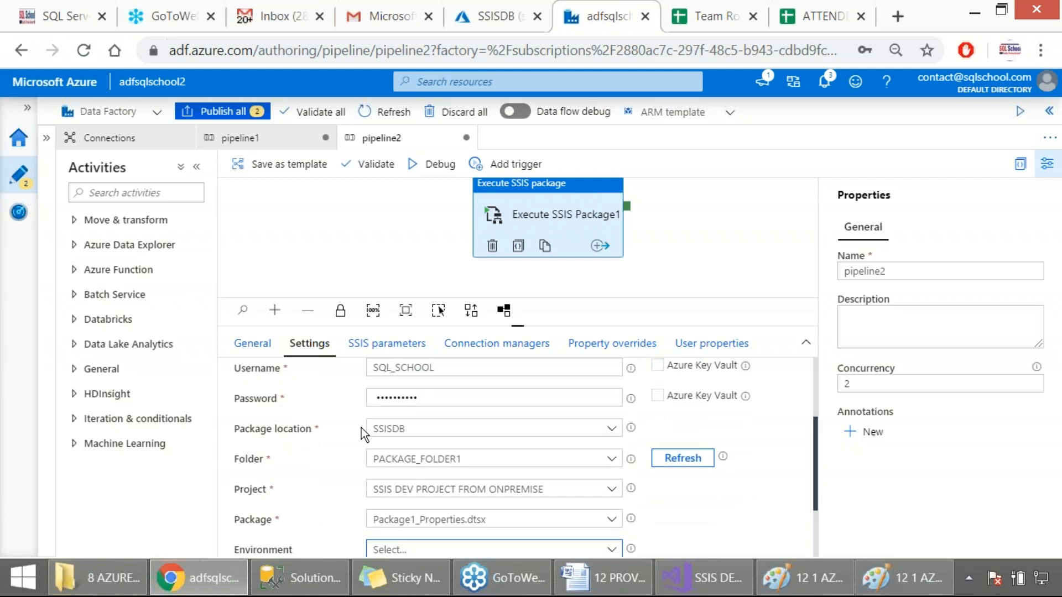
scroll(375, 429, down, 2)
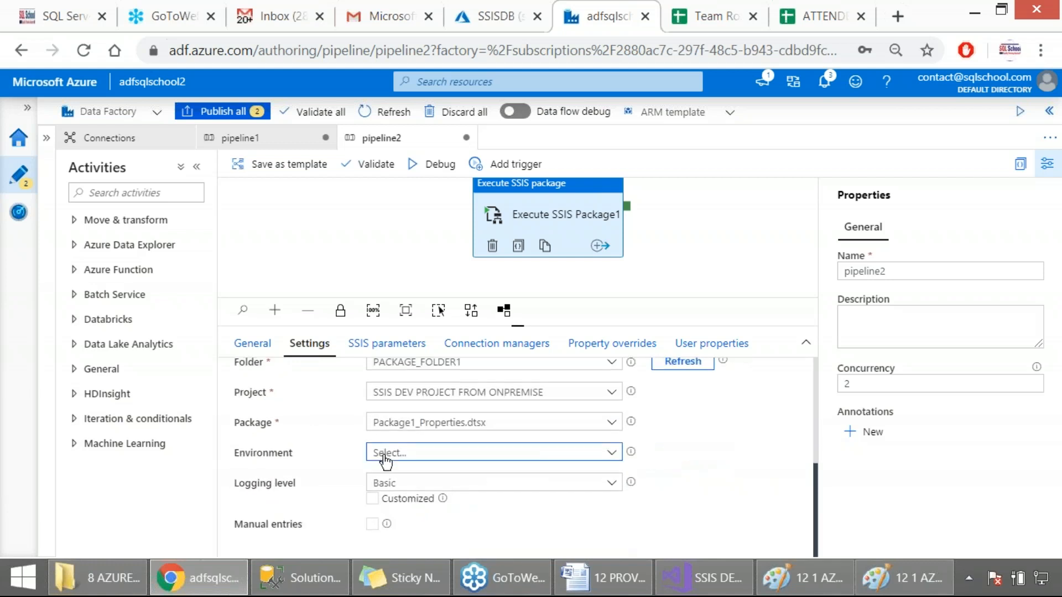
Inspect the full value of PROJECT_PARAMETER in the activity's SSIS parameters and capture it as a screenshot
click(366, 348)
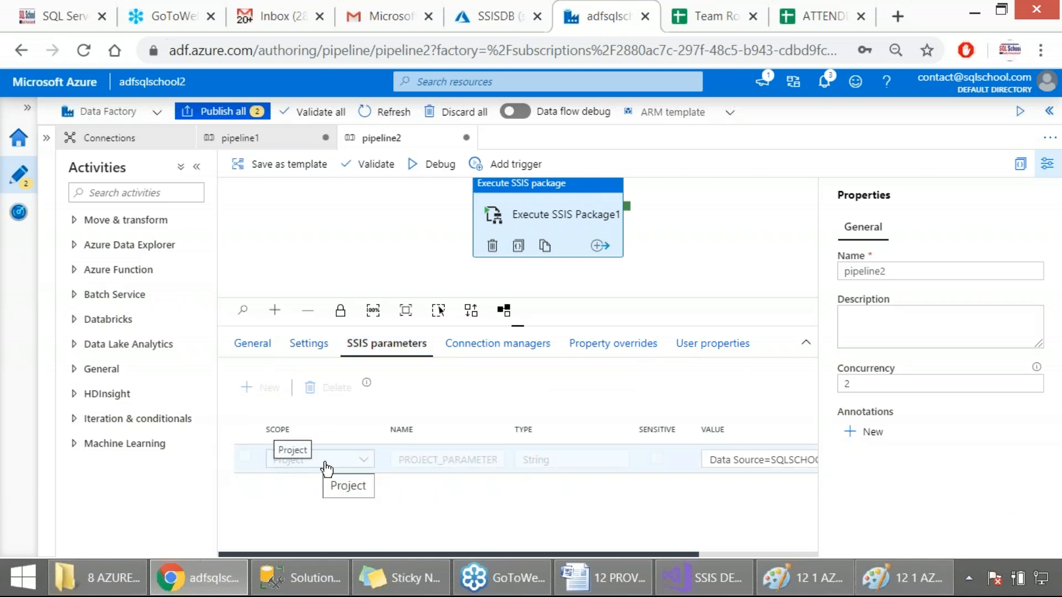
drag(396, 553, 539, 552)
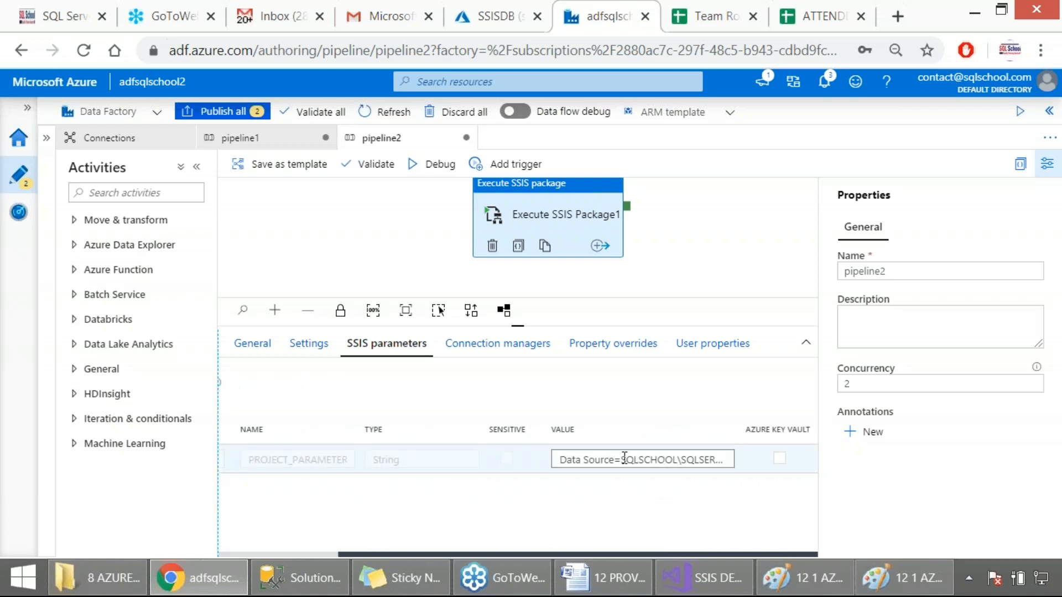
click(700, 463)
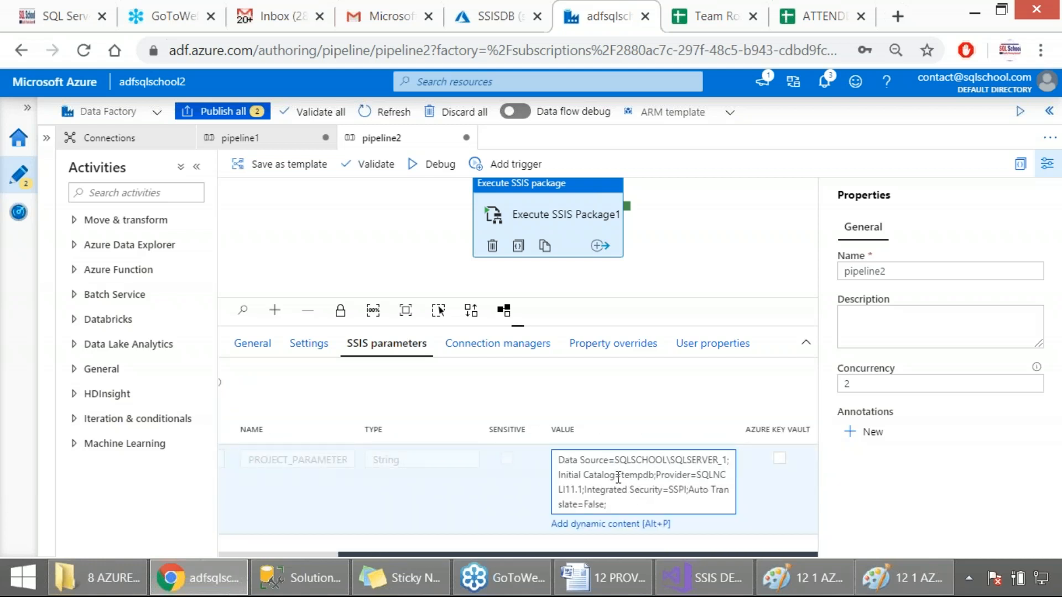
key(Print)
drag(0, 96, 812, 542)
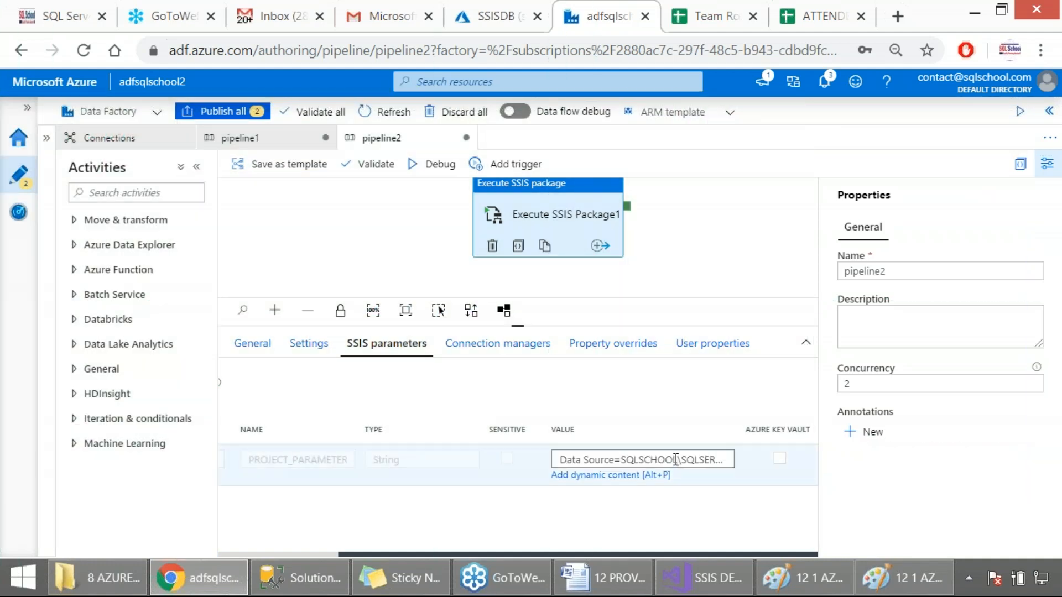
Re-enter the final 1 of the data source SQLSCHOOL\SQLSERVER_1 in the value of PROJECT_PARAMETER
click(676, 460)
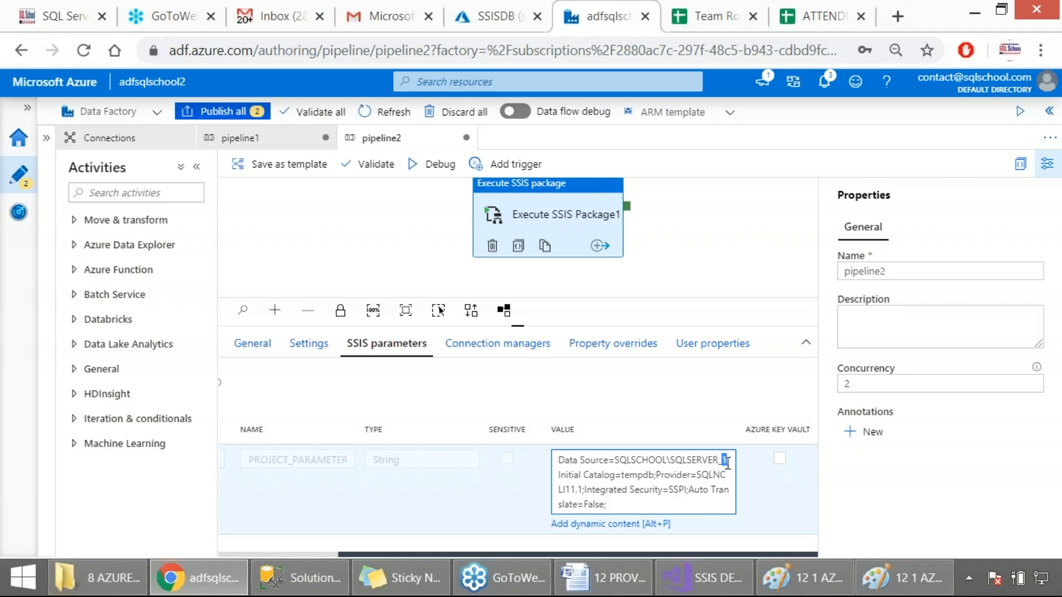
key(BackSpace)
text(1)
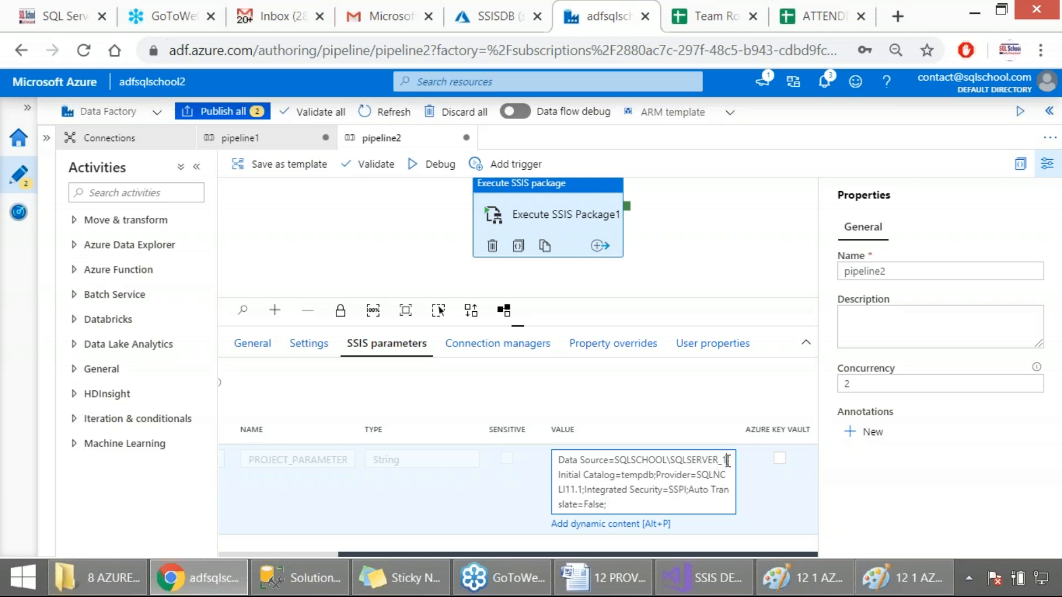
click(642, 397)
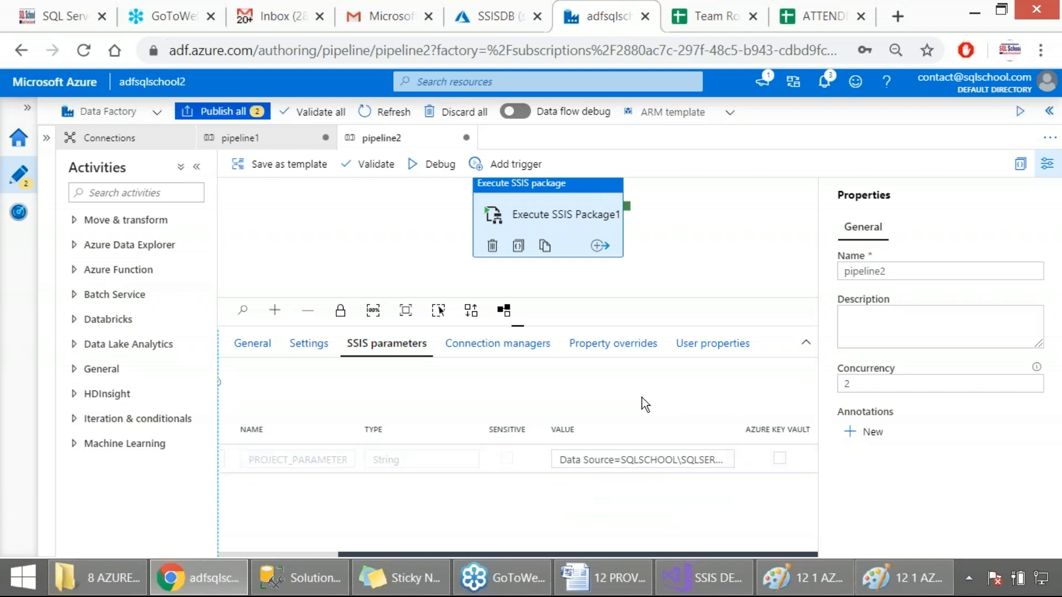
Review the activity's project and package connection manager properties and capture its SSIS parameters in a screenshot
click(503, 357)
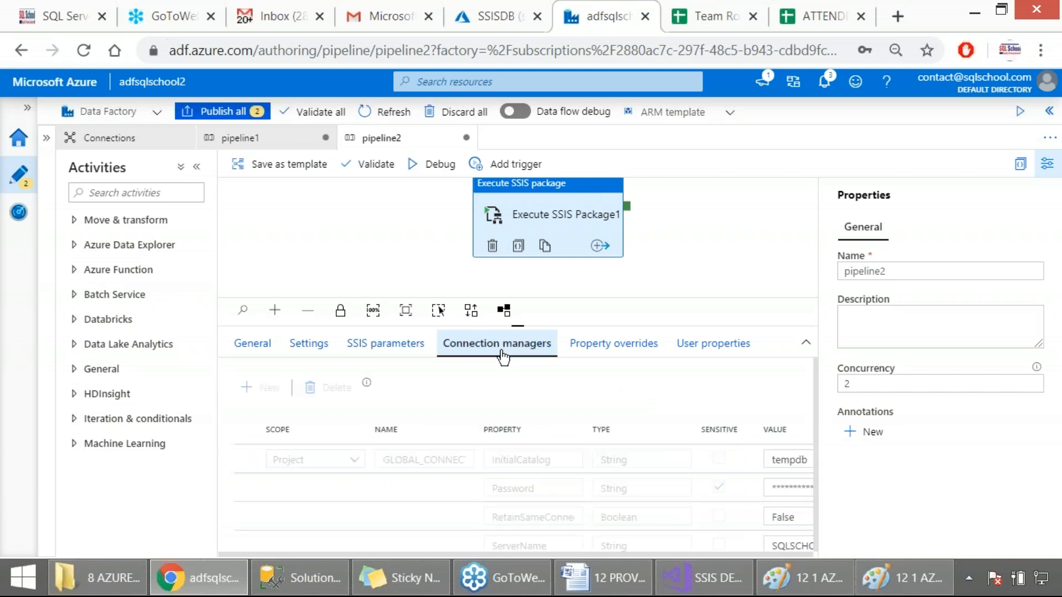
scroll(532, 390, down, 2)
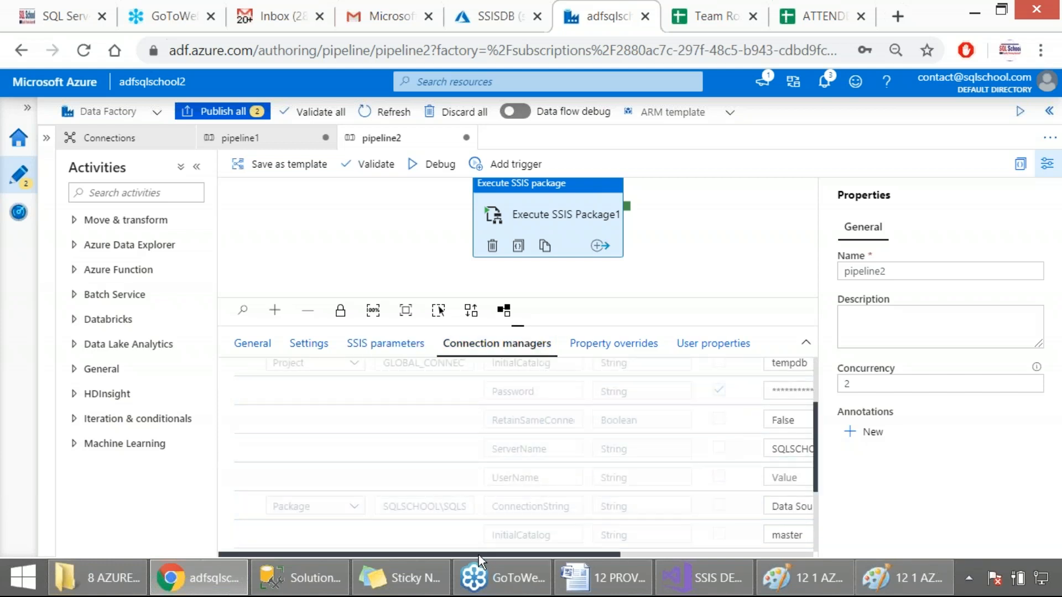
drag(479, 553, 582, 538)
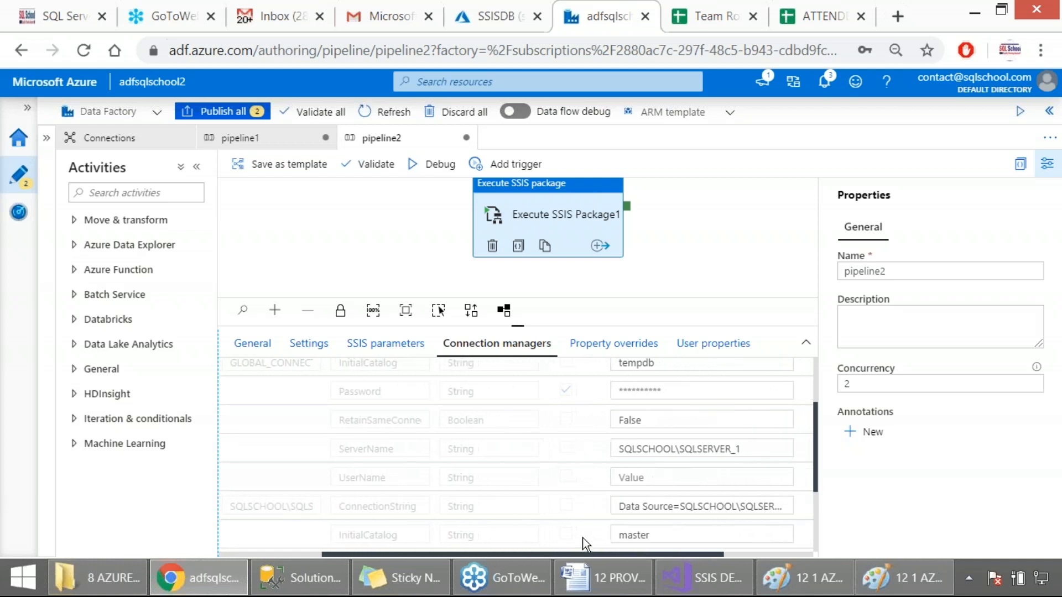
scroll(578, 477, up, 2)
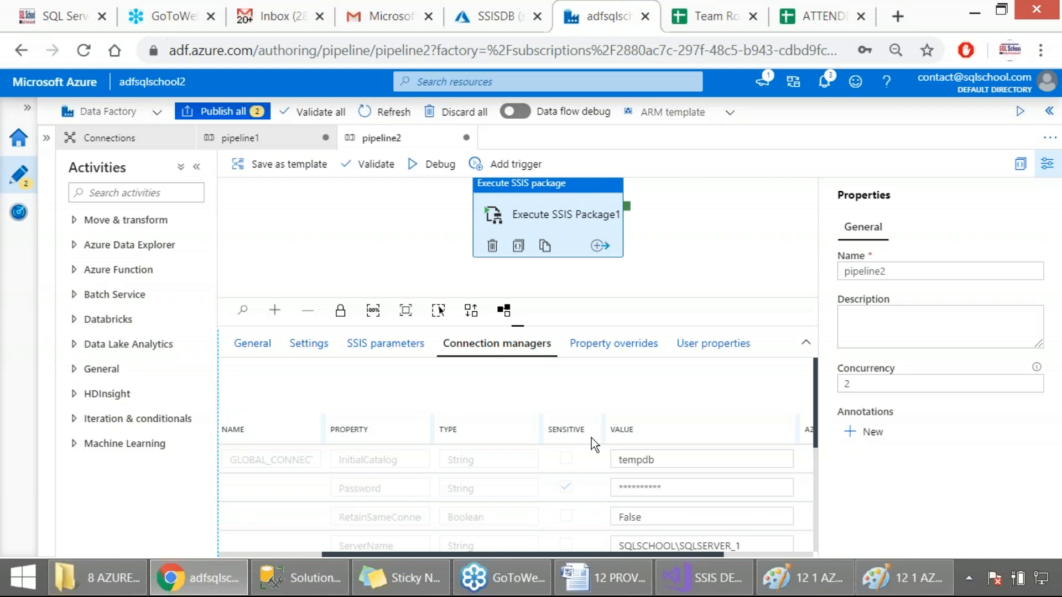
scroll(592, 441, down, 2)
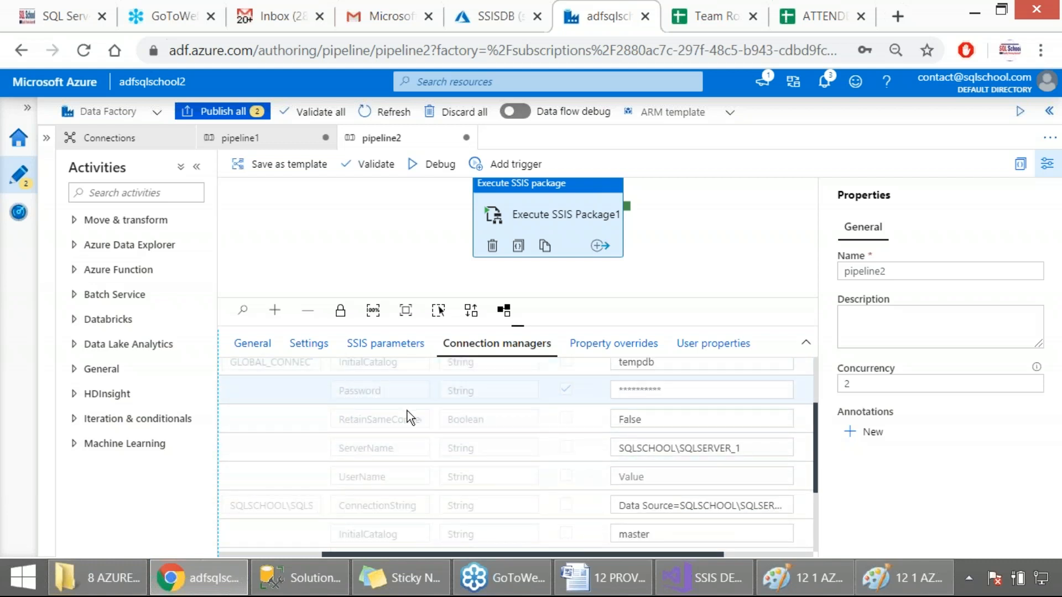
scroll(440, 459, down, 2)
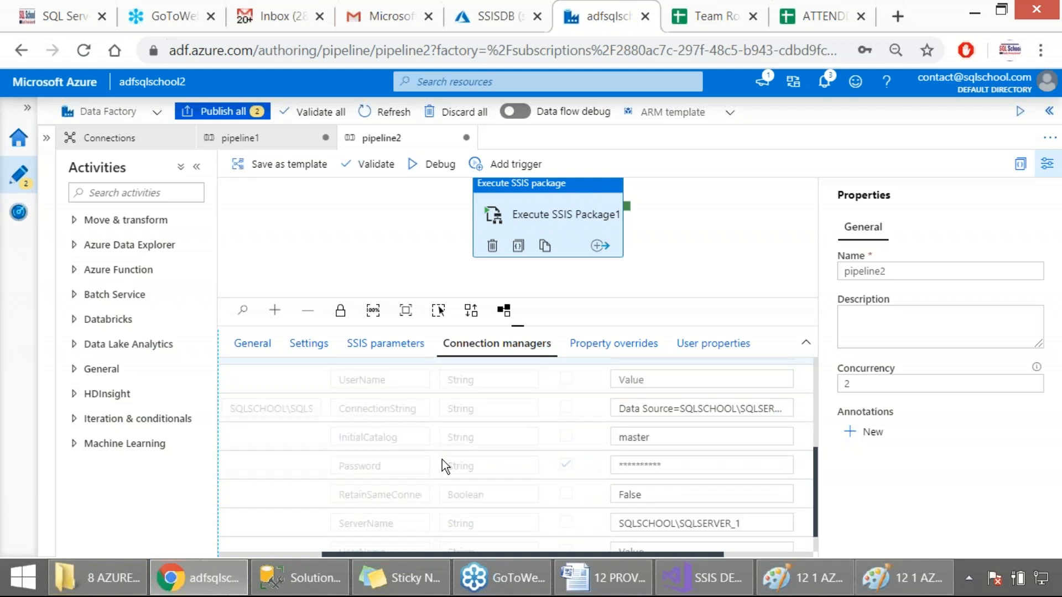
scroll(442, 459, down, 1)
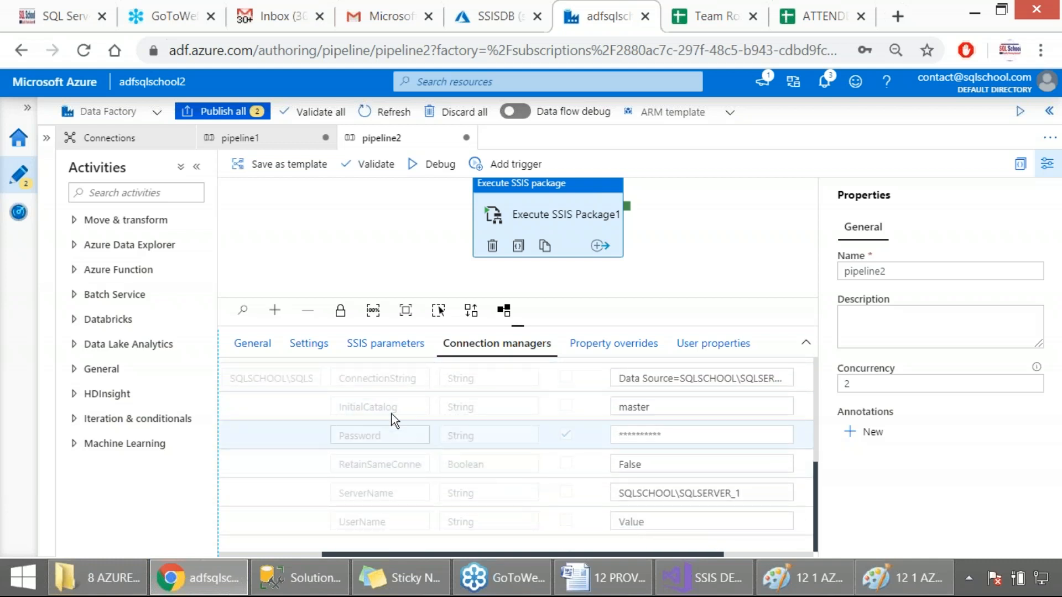
click(361, 353)
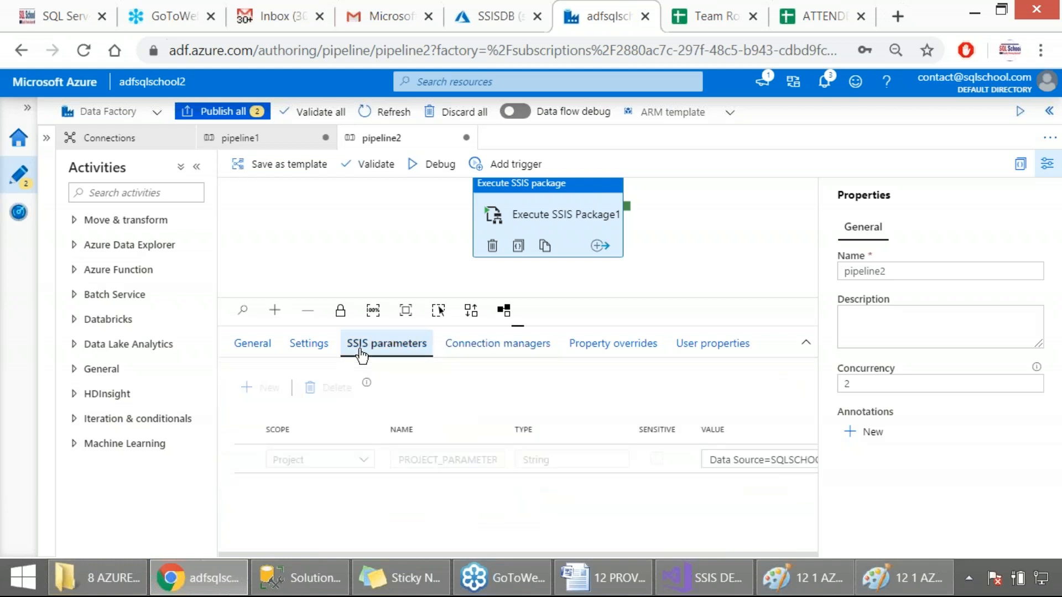
drag(1, 119, 967, 501)
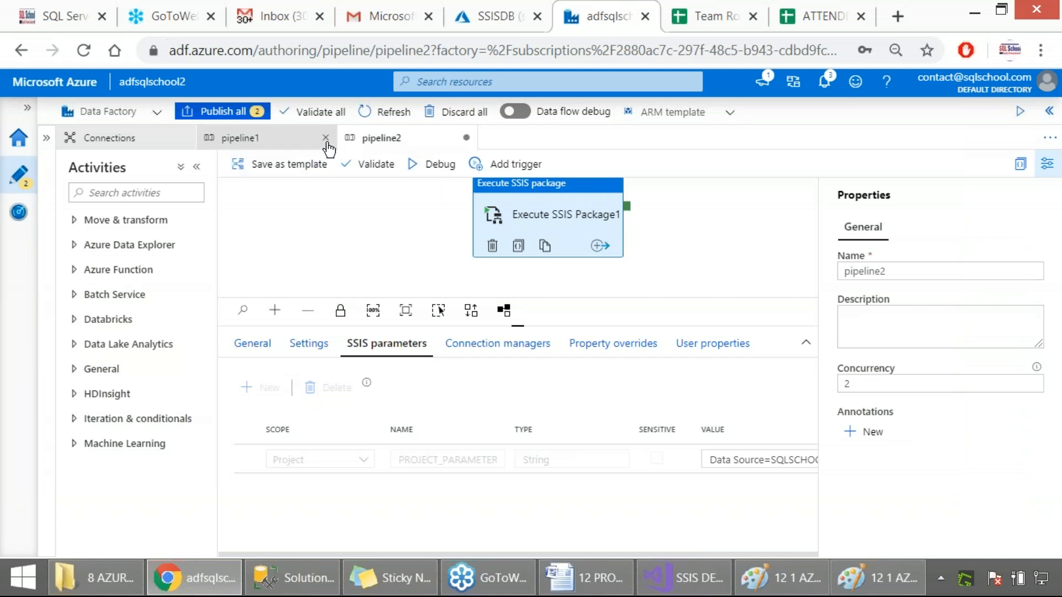
Search the activities for ssis in pipeline1 and add an Execute SSIS package activity to its canvas
click(267, 144)
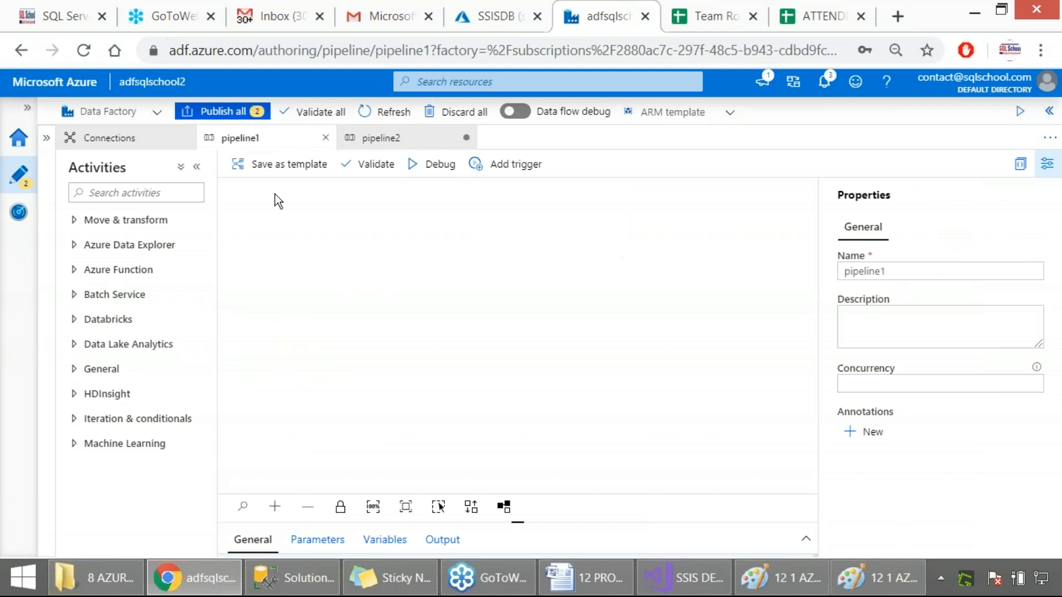
click(185, 188)
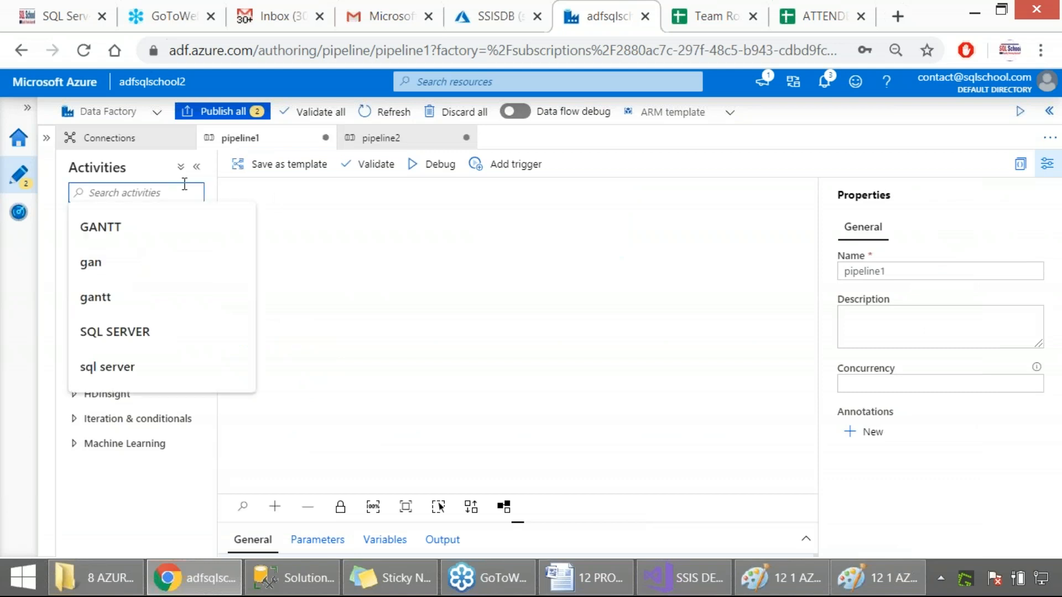
text(ssis)
drag(95, 247, 342, 227)
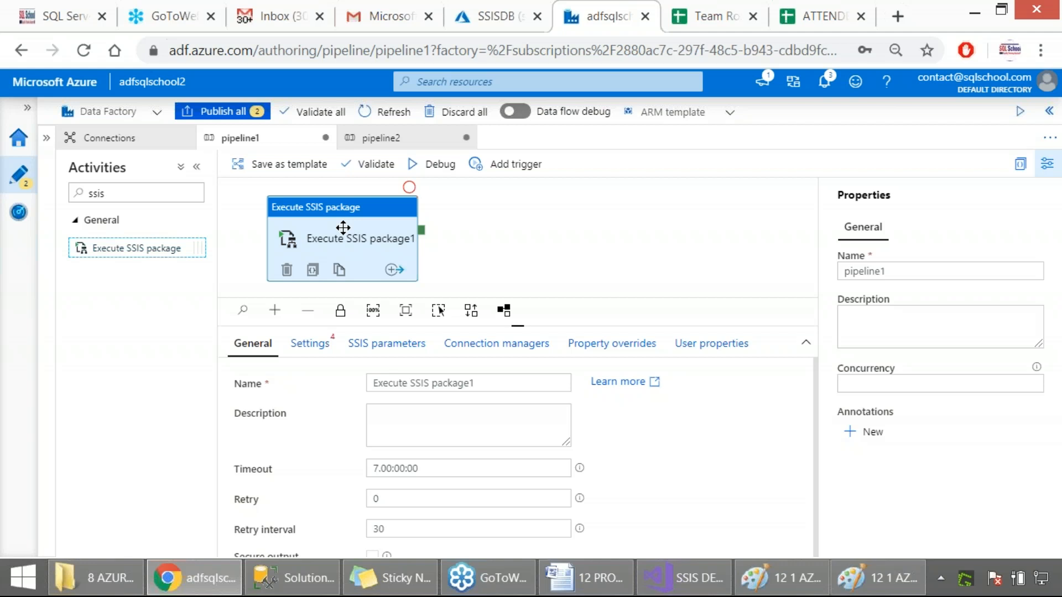
Compare pipeline1 with pipeline2 and inspect the execute package option of the Azure-SSIS integration runtime in Connections
click(422, 138)
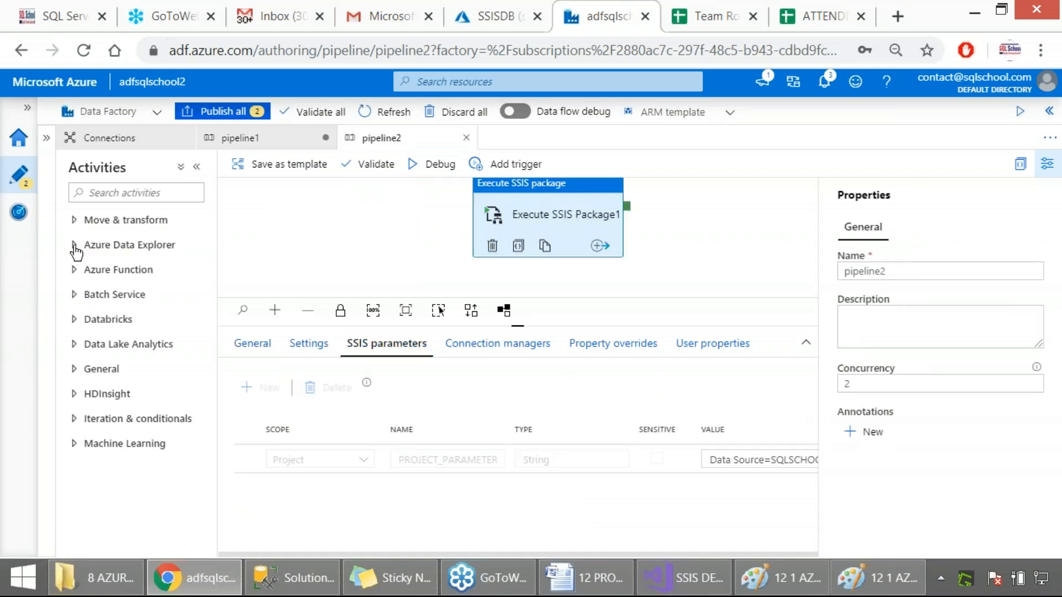
click(237, 138)
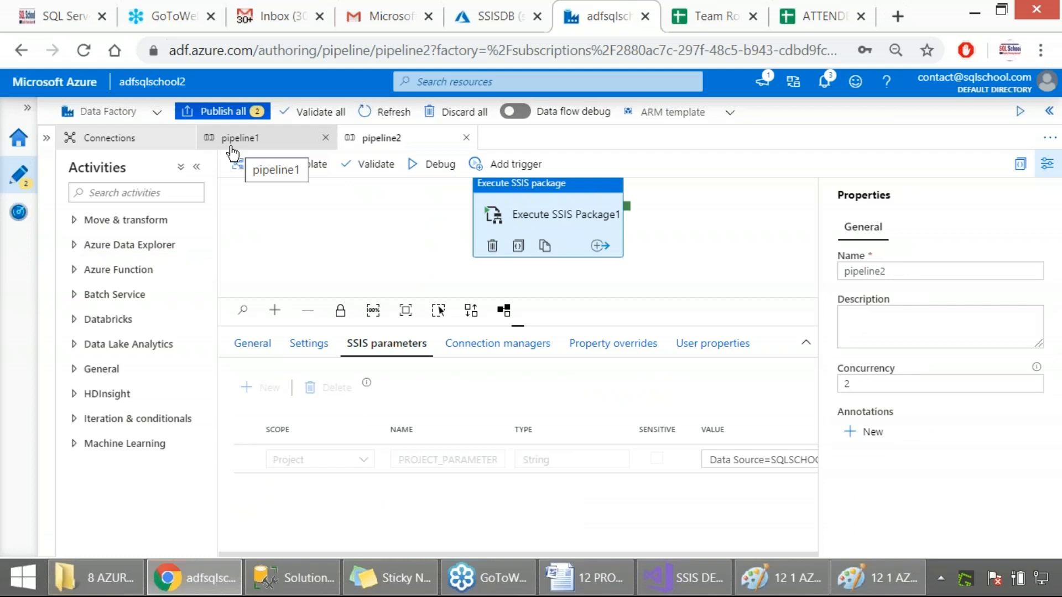
click(120, 139)
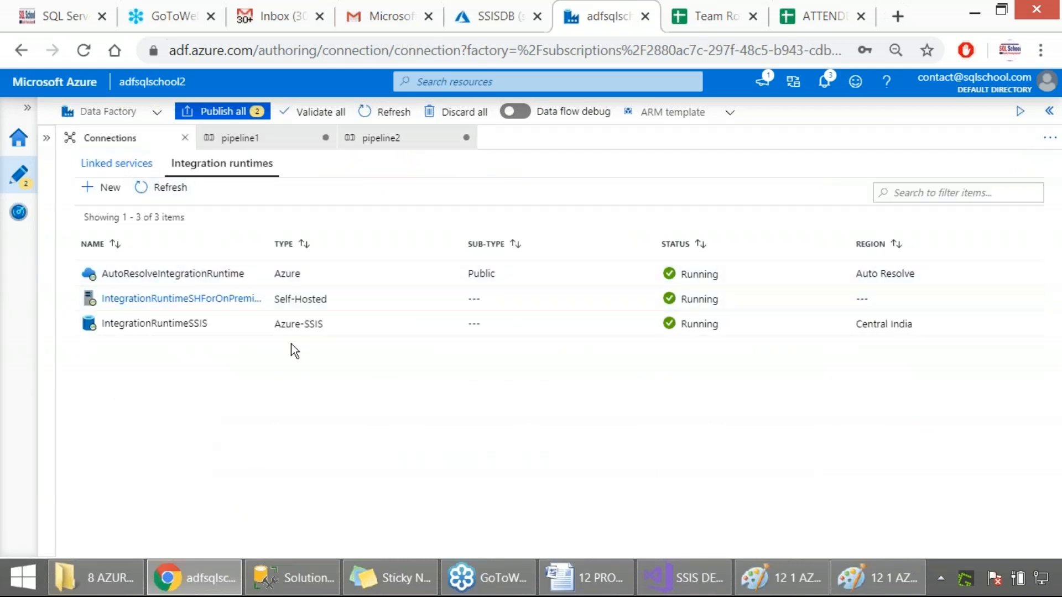
mouse_move(267, 313)
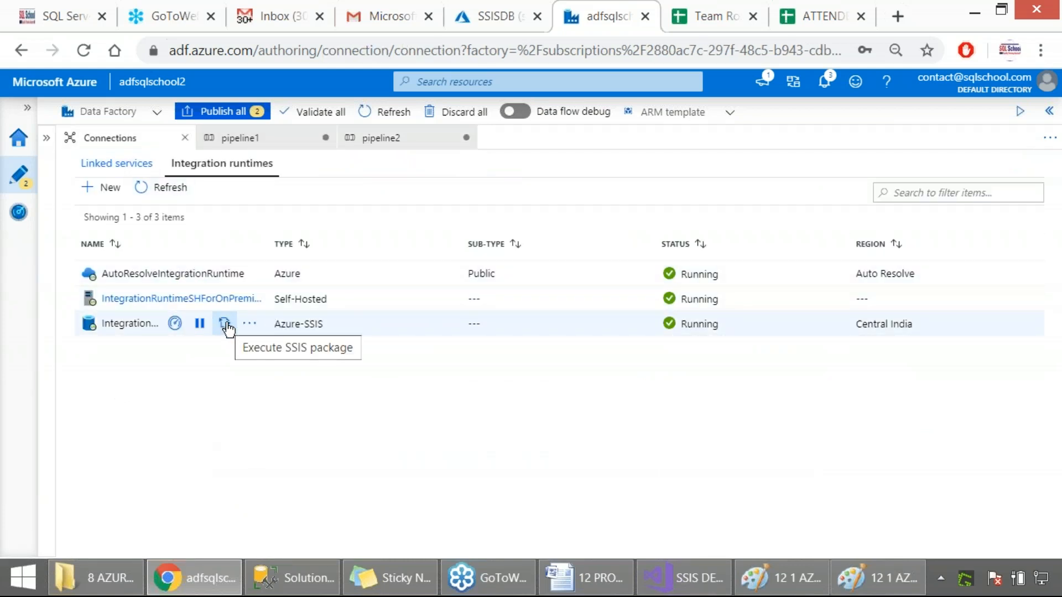
click(376, 140)
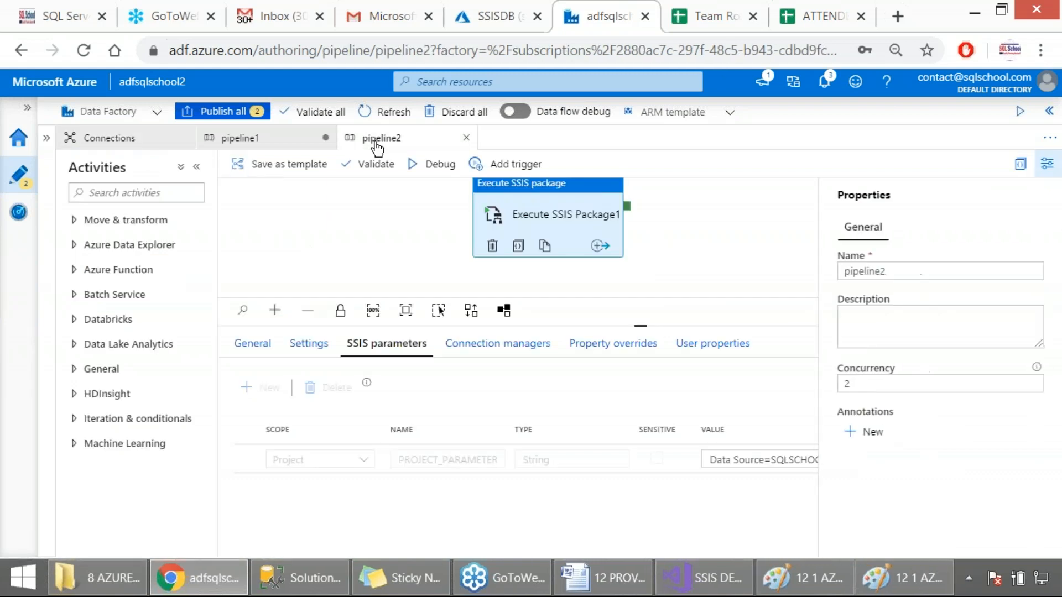
click(265, 140)
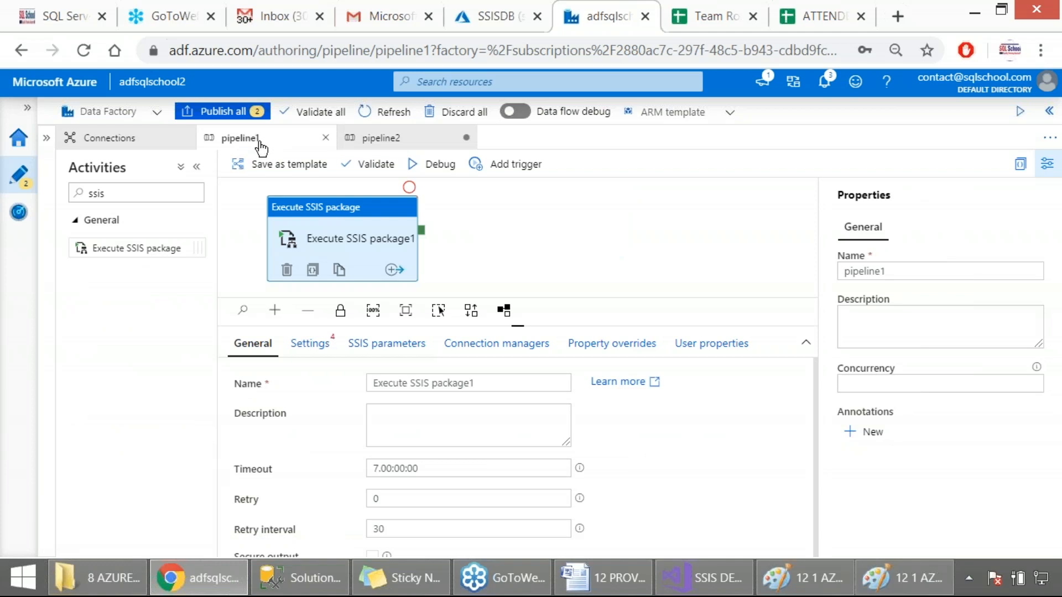
Show the factory resources and look over the resource types that can be added and the activity search
click(47, 139)
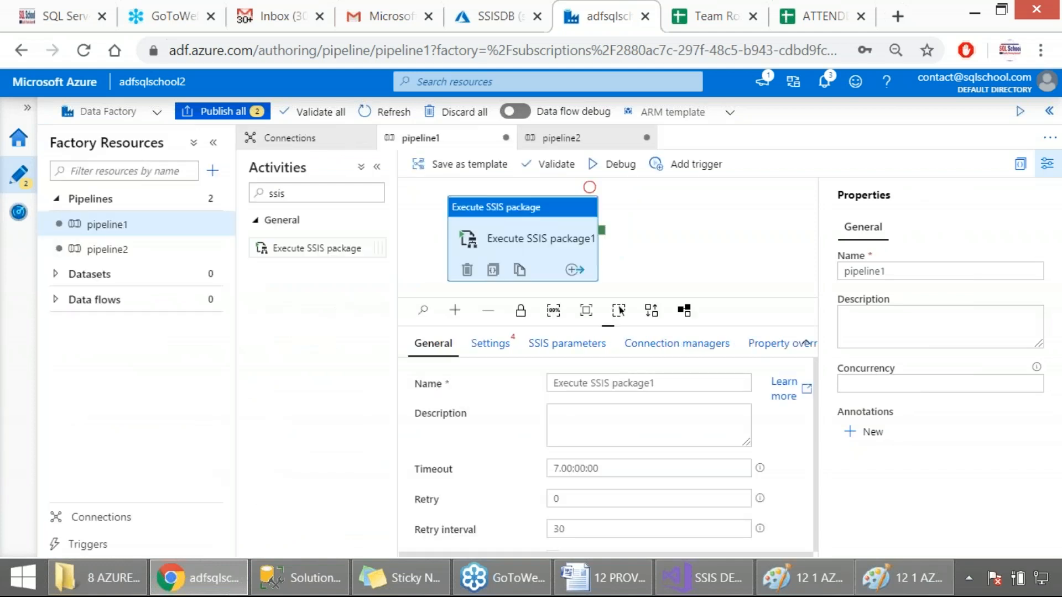
click(212, 170)
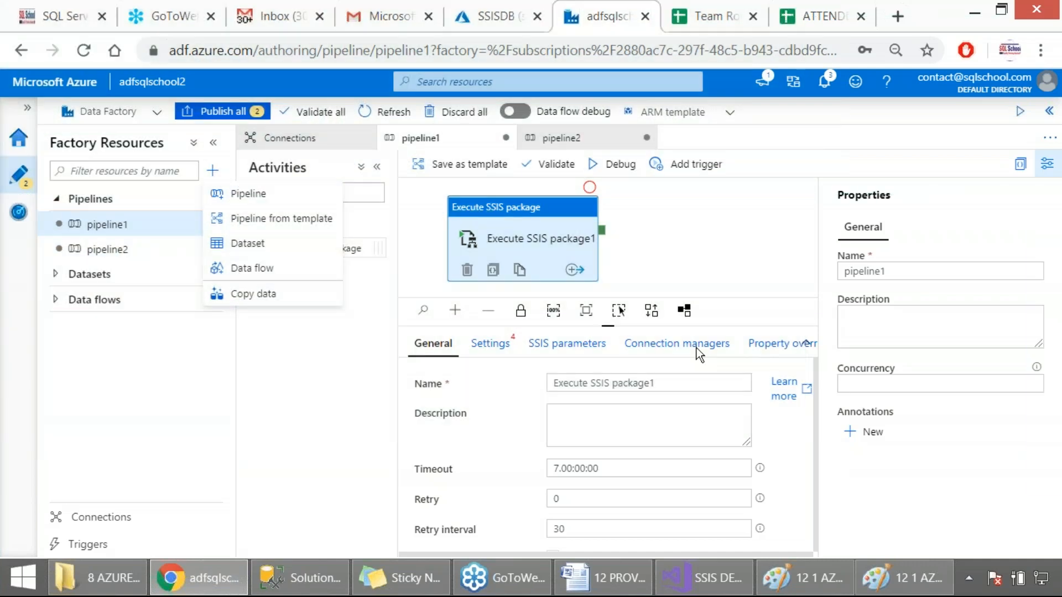
click(350, 378)
click(293, 193)
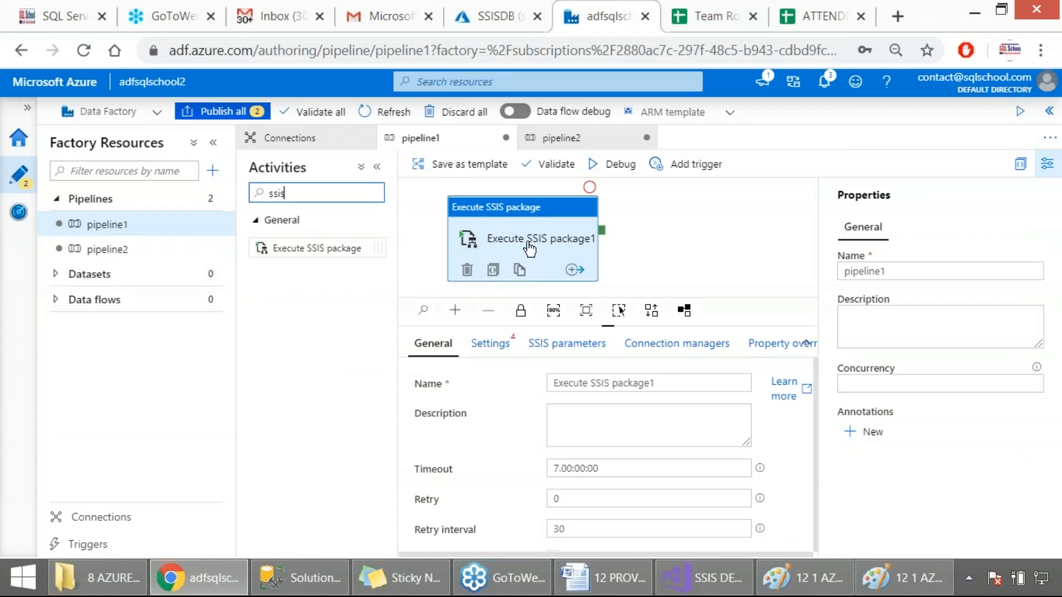
Set the Azure-SSIS IR of pipeline1's activity to IntegrationRuntimeSSIS and review its remaining required package settings
click(494, 351)
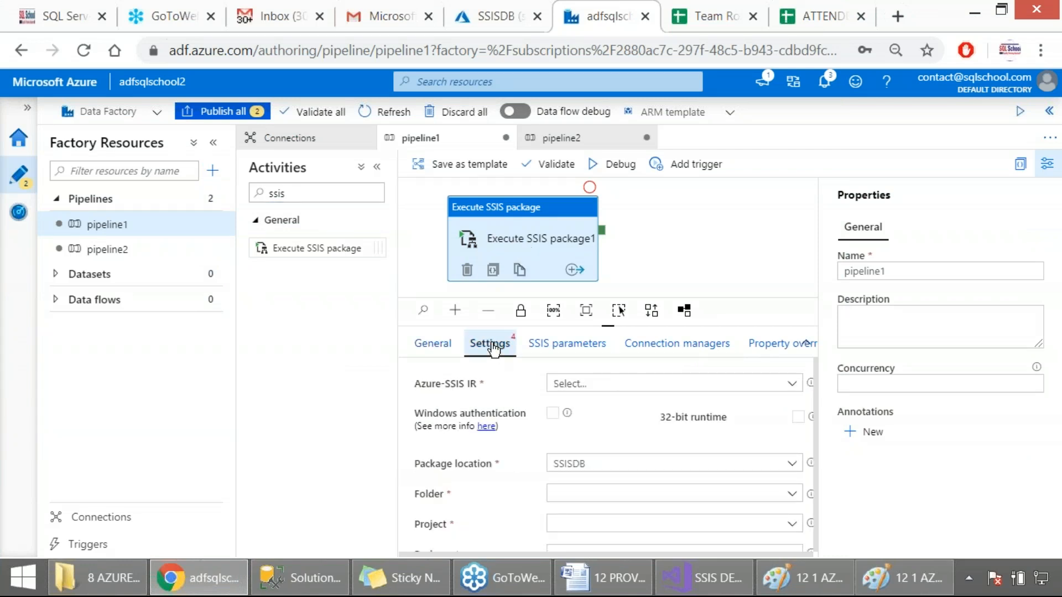
click(597, 385)
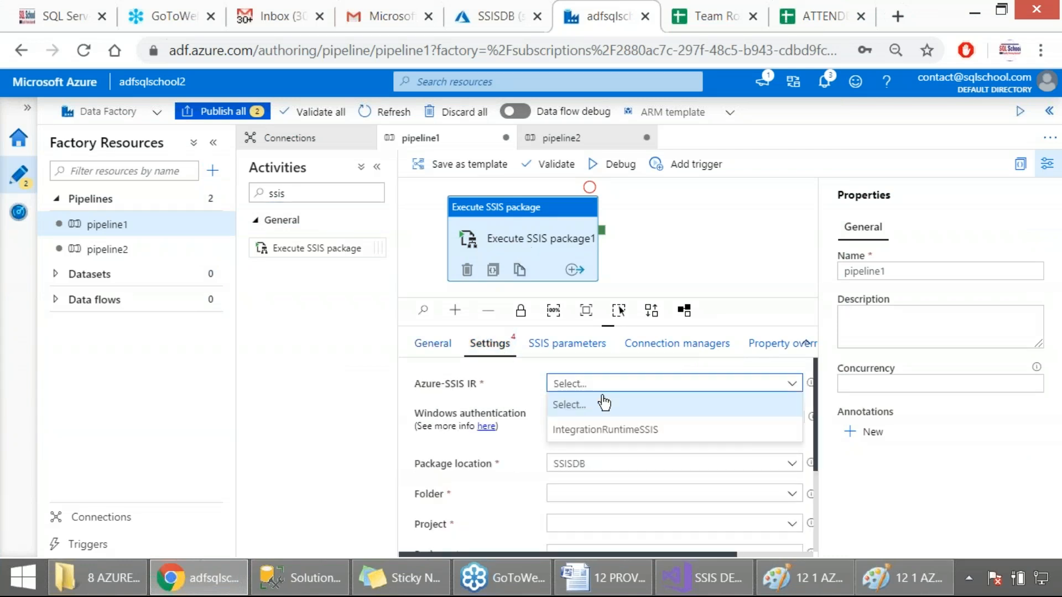
click(603, 424)
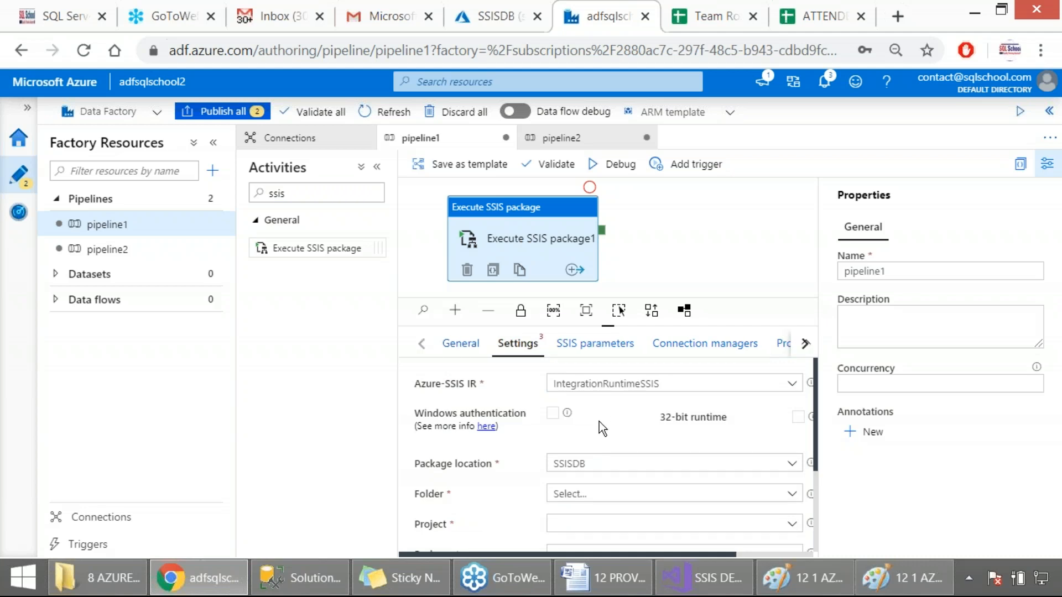
click(591, 189)
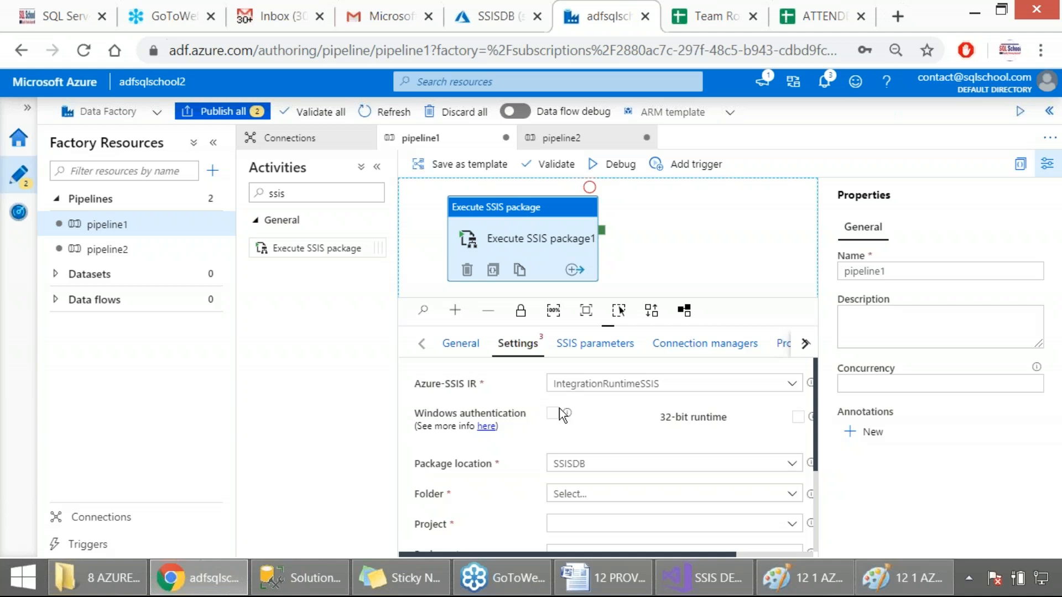
scroll(592, 443, down, 2)
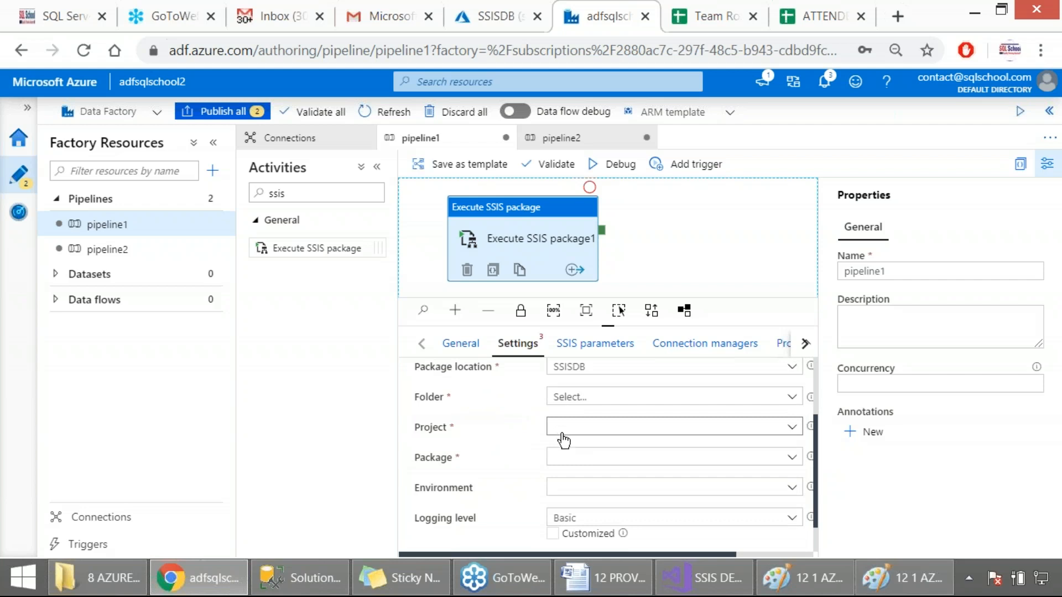
scroll(578, 490, down, 1)
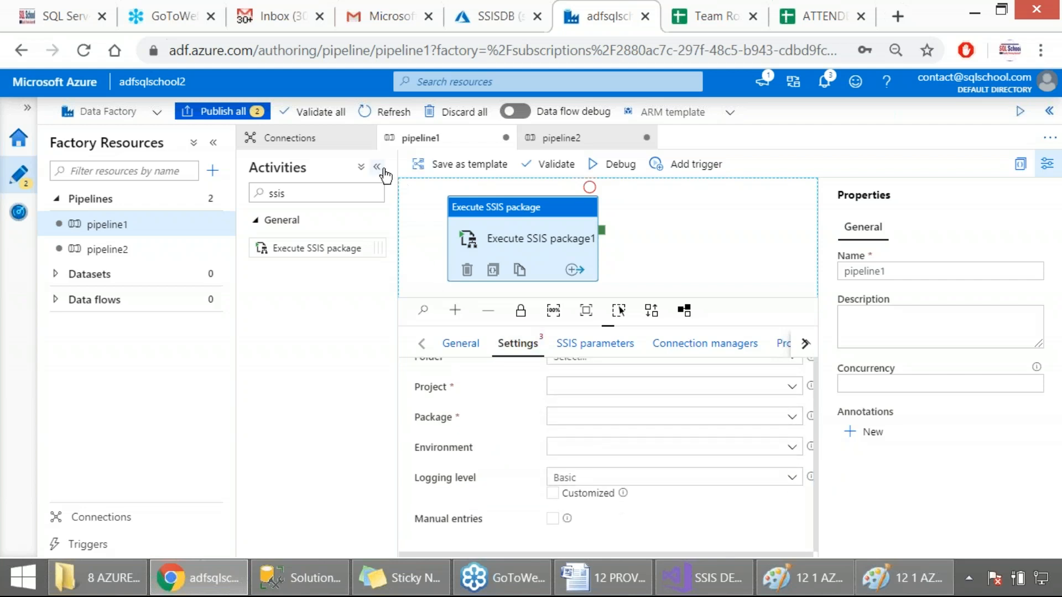
Discard the changes to pipeline1 and review the settings of pipeline2's Execute SSIS Package1 activity
click(506, 138)
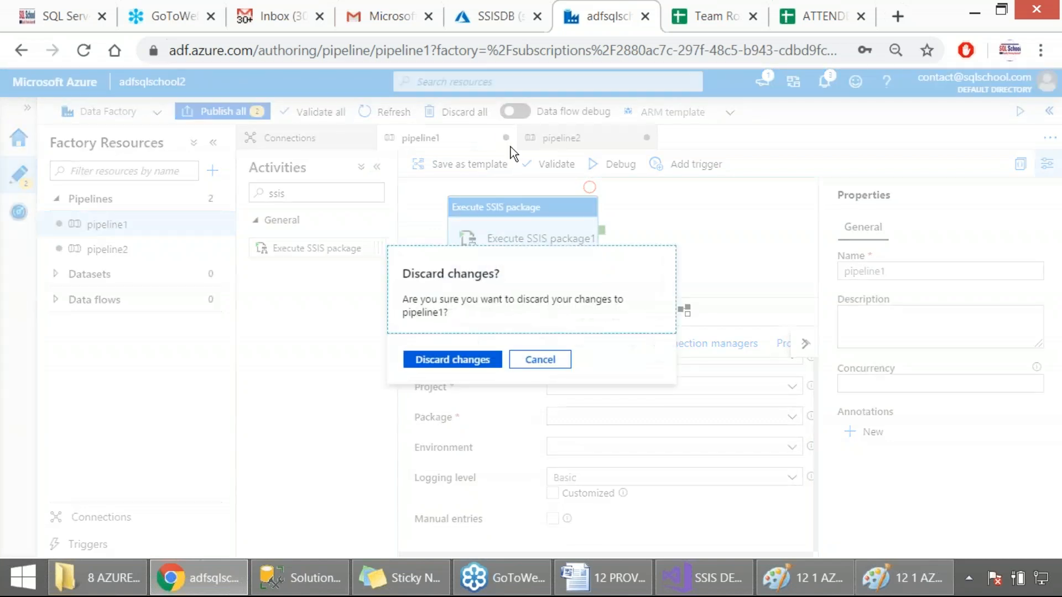
click(443, 360)
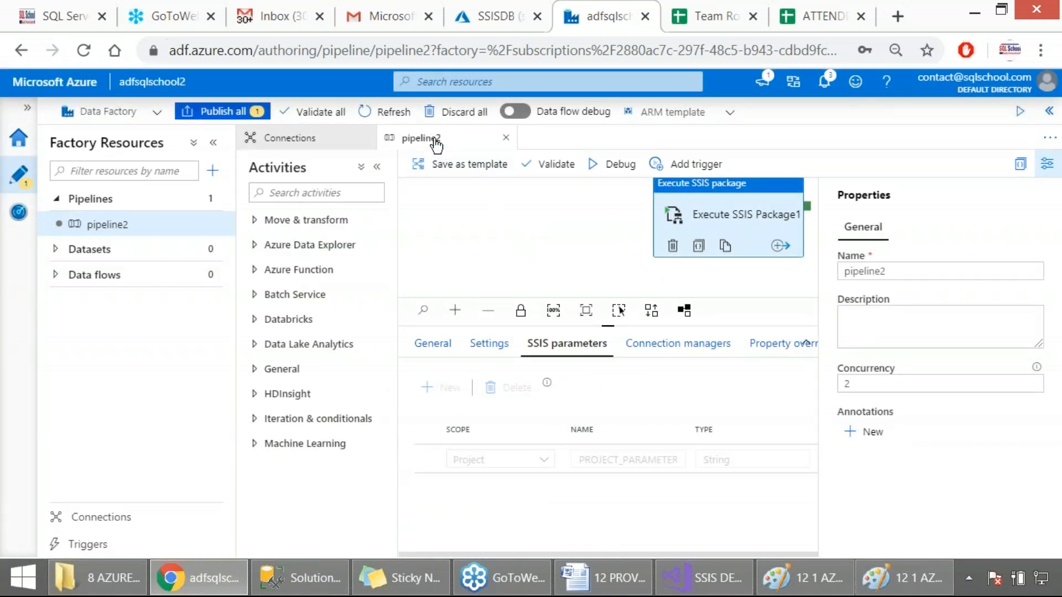
click(474, 221)
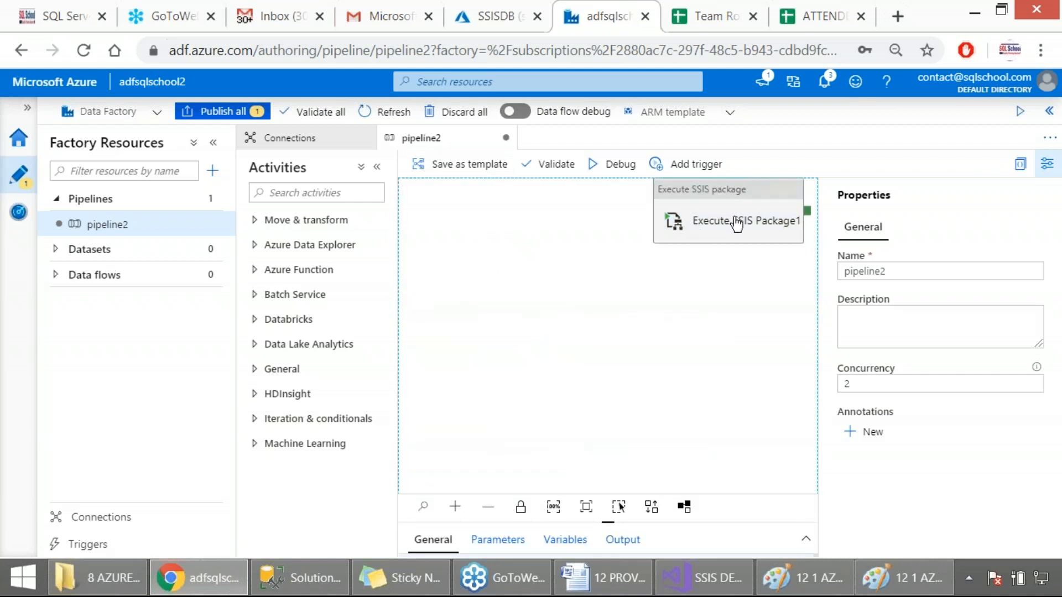
click(694, 252)
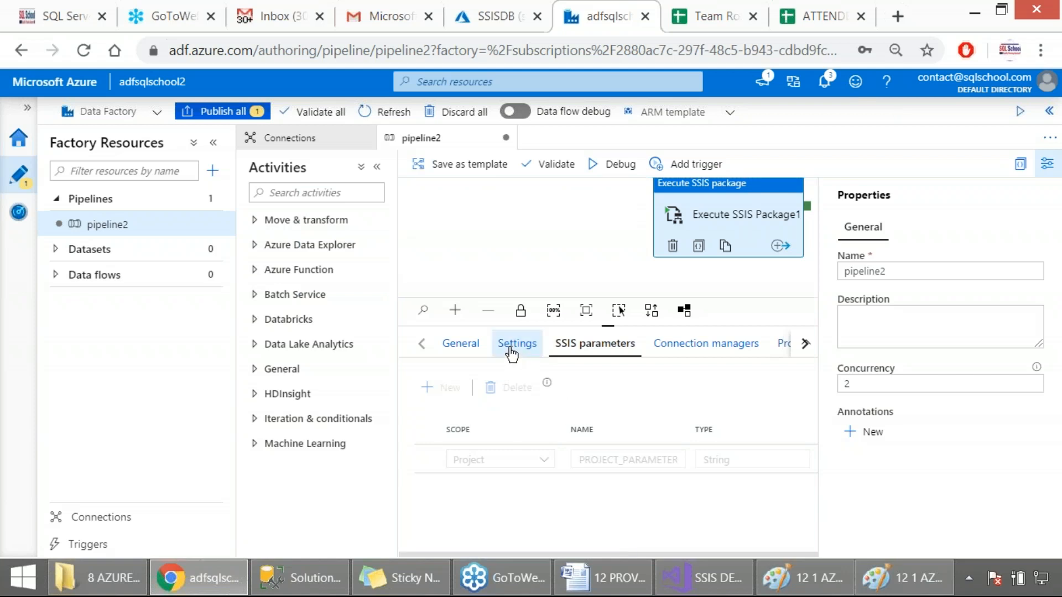
click(510, 352)
scroll(631, 450, down, 5)
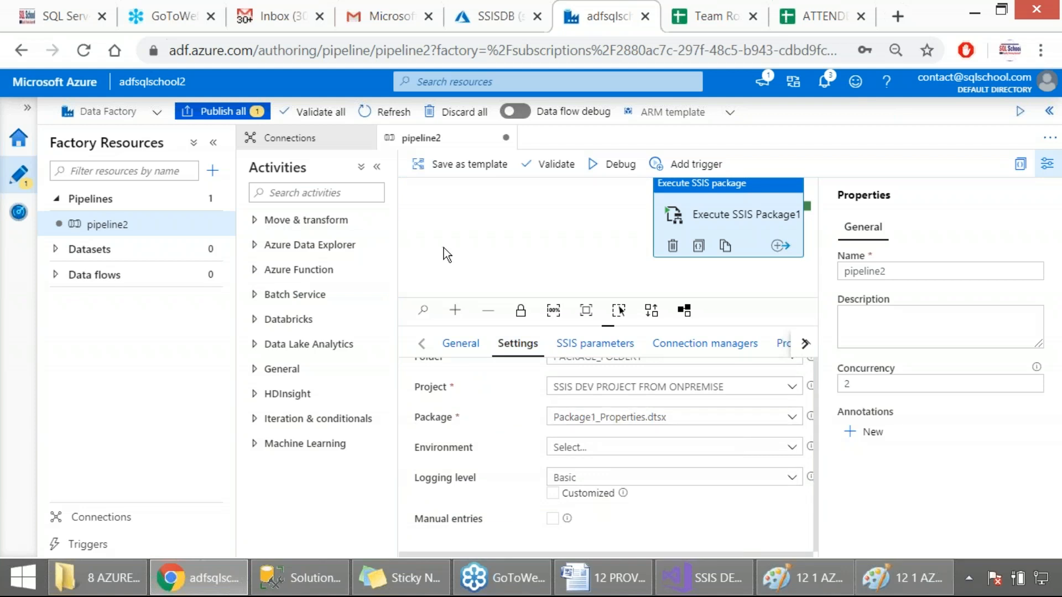
Validate pipeline2 and capture the pipeline validation output as a screenshot
click(557, 165)
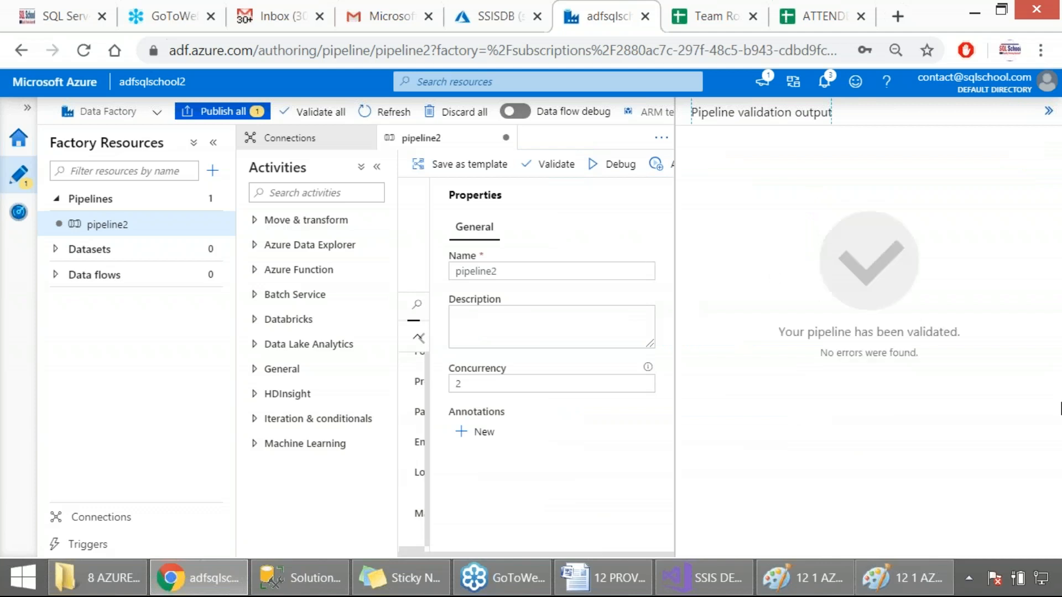
key(Print)
drag(1, 96, 960, 517)
Publish pipeline2 to the live environment, capturing screenshots of the pending changes and the publishing progress
click(224, 111)
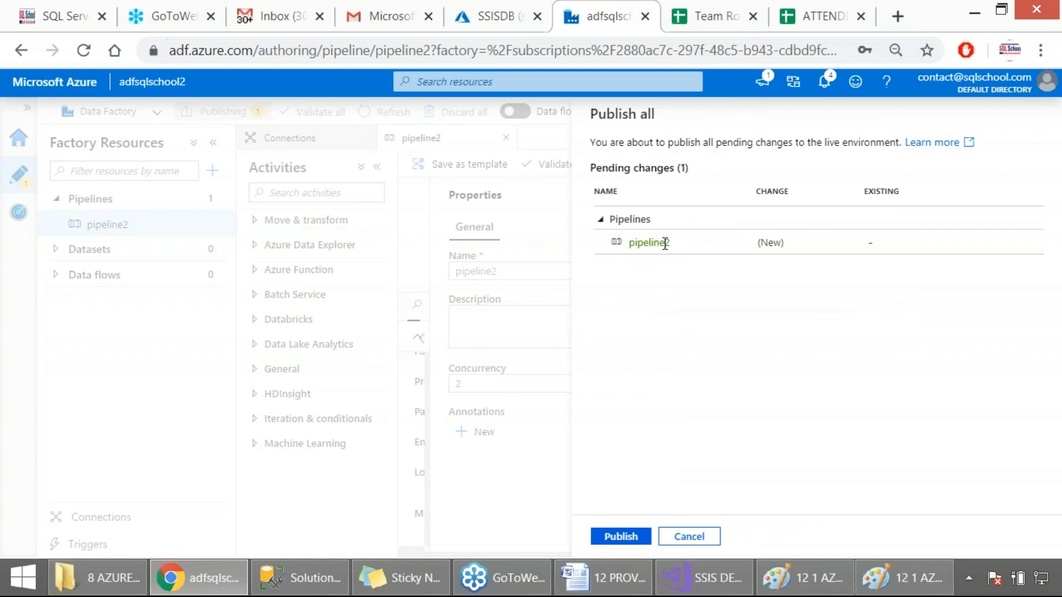
key(Print)
drag(560, 97, 787, 547)
click(614, 536)
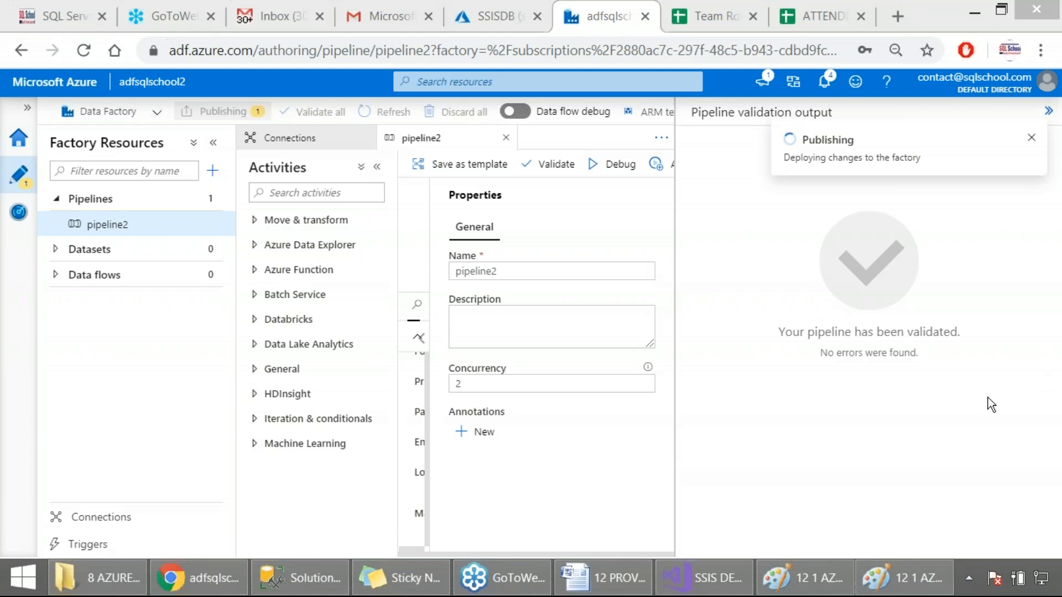
drag(28, 97, 991, 540)
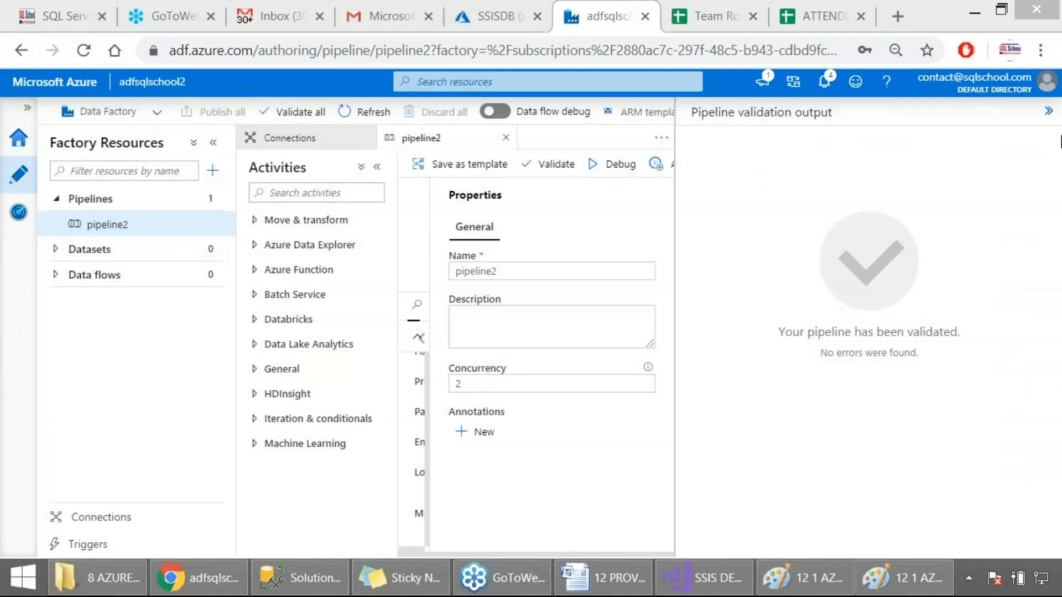
Close the validation output, examine the run parameters for triggering pipeline2 on demand, and cancel the run
click(1050, 112)
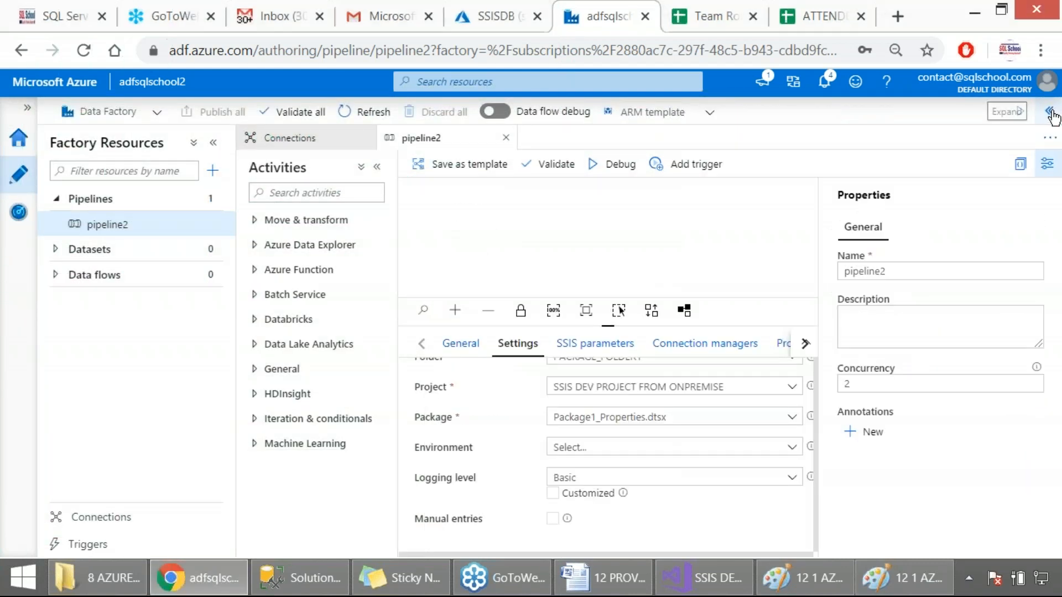
click(698, 164)
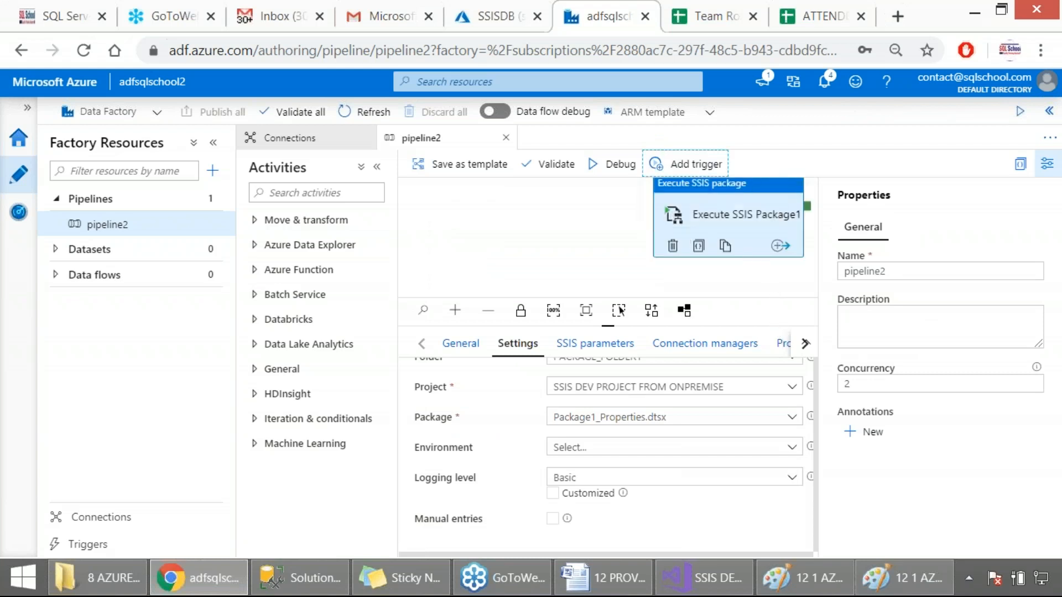
click(701, 164)
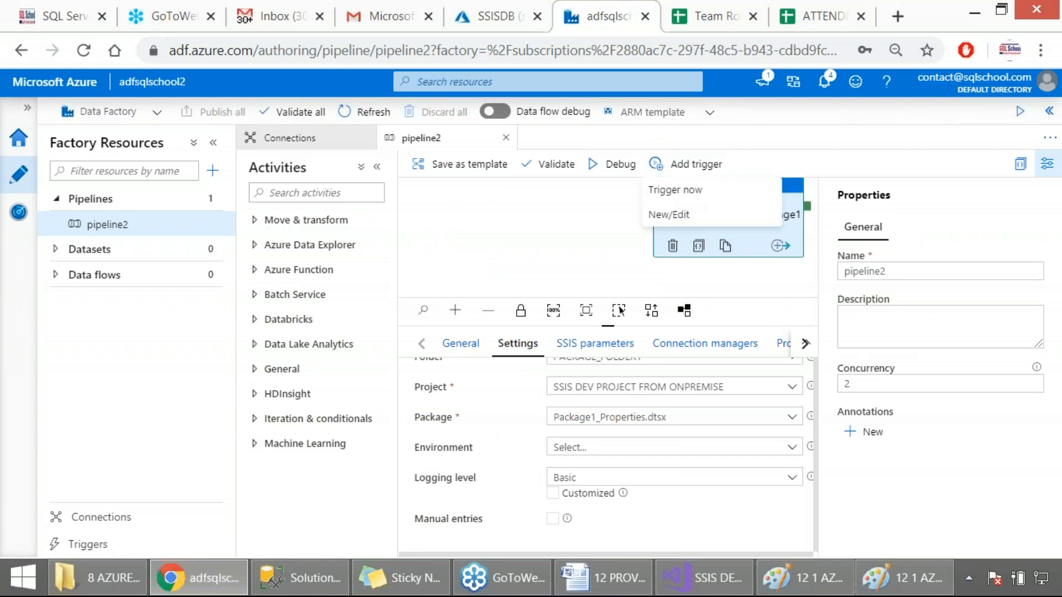
click(670, 191)
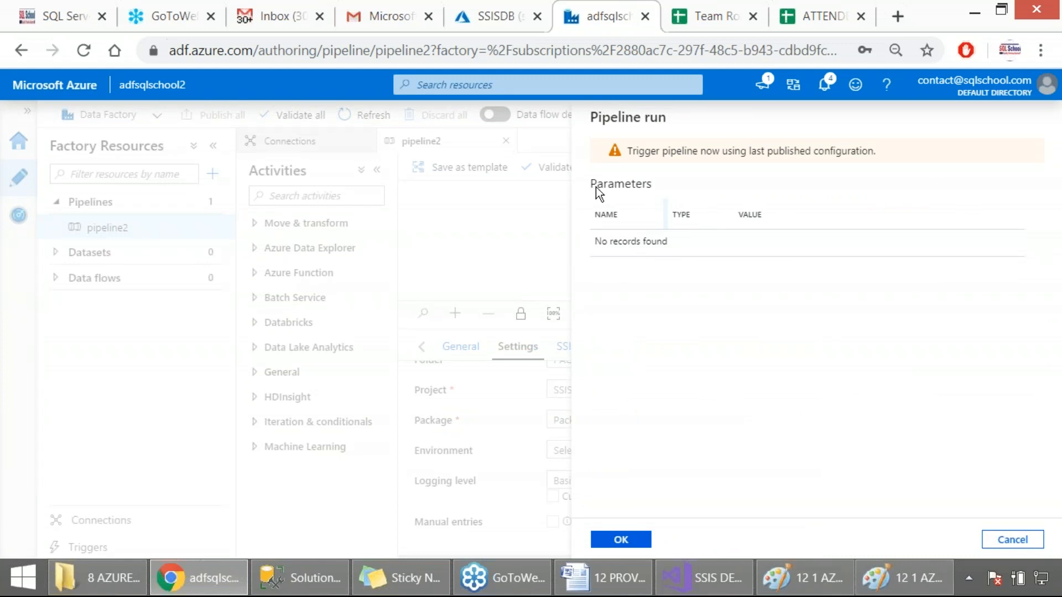
drag(593, 184, 638, 184)
click(1022, 544)
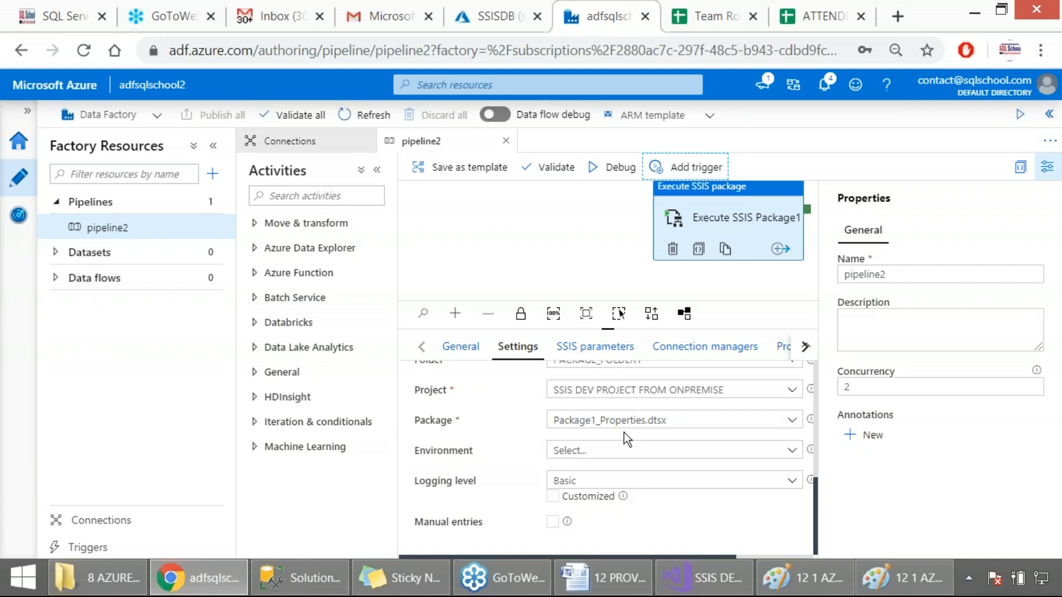
Examine the SSIS parameters of the Execute SSIS Package1 activity, including the full connection string value of the project parameter
click(597, 353)
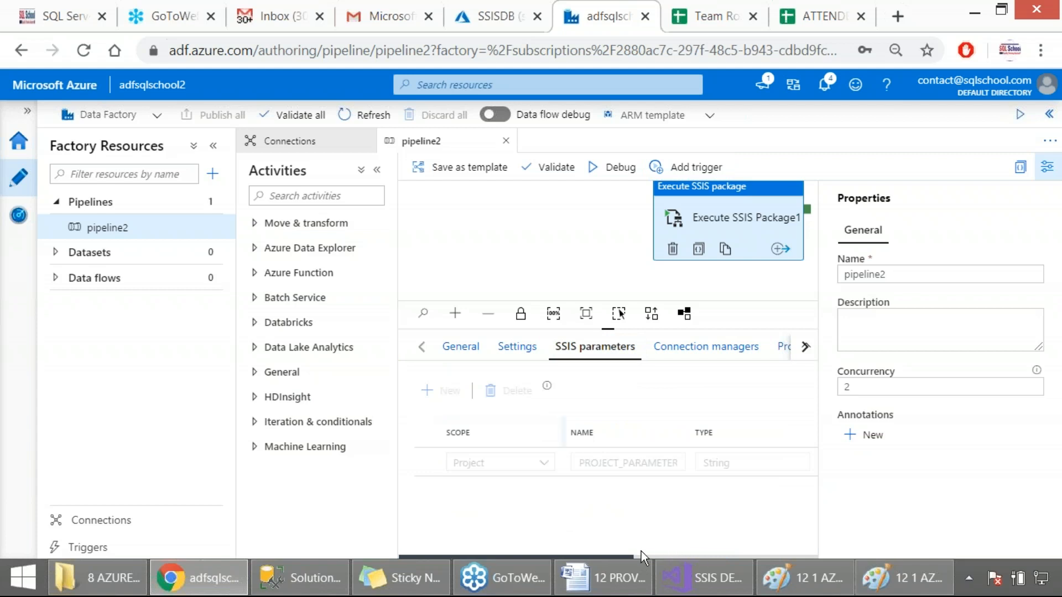
drag(613, 556, 642, 556)
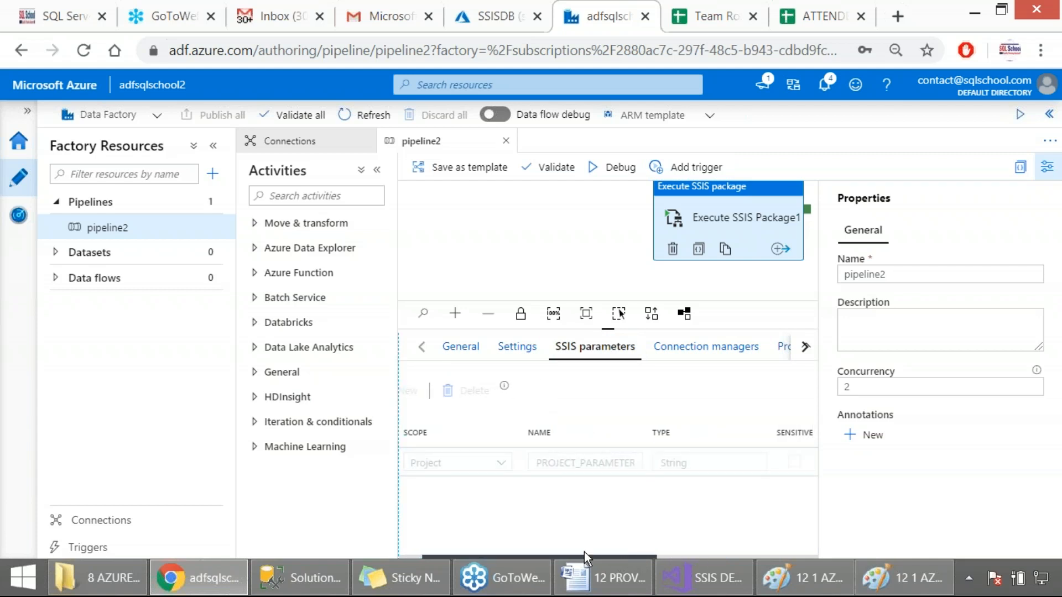
drag(583, 557, 779, 551)
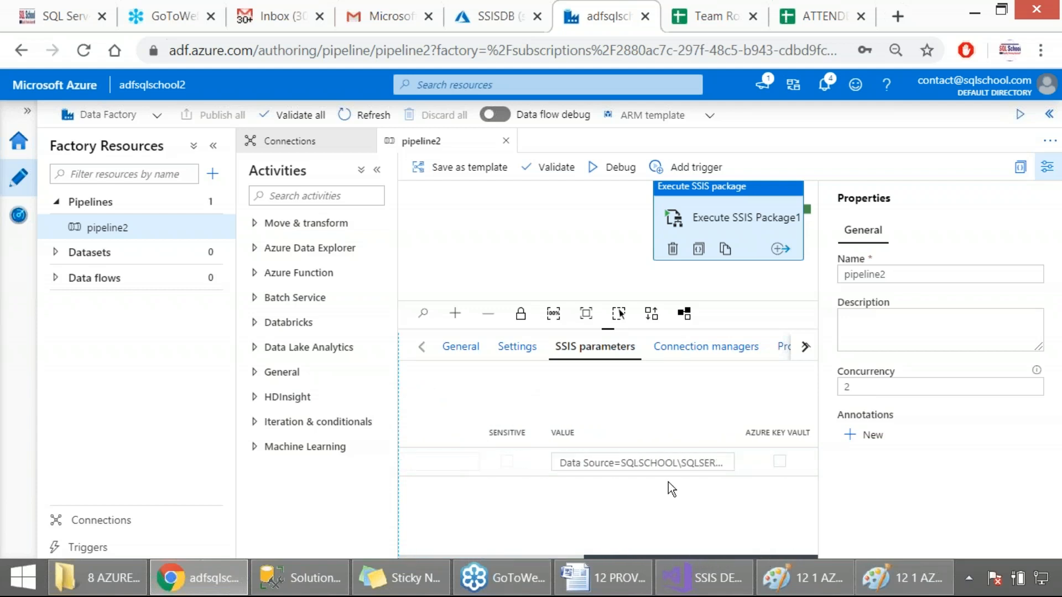
click(578, 462)
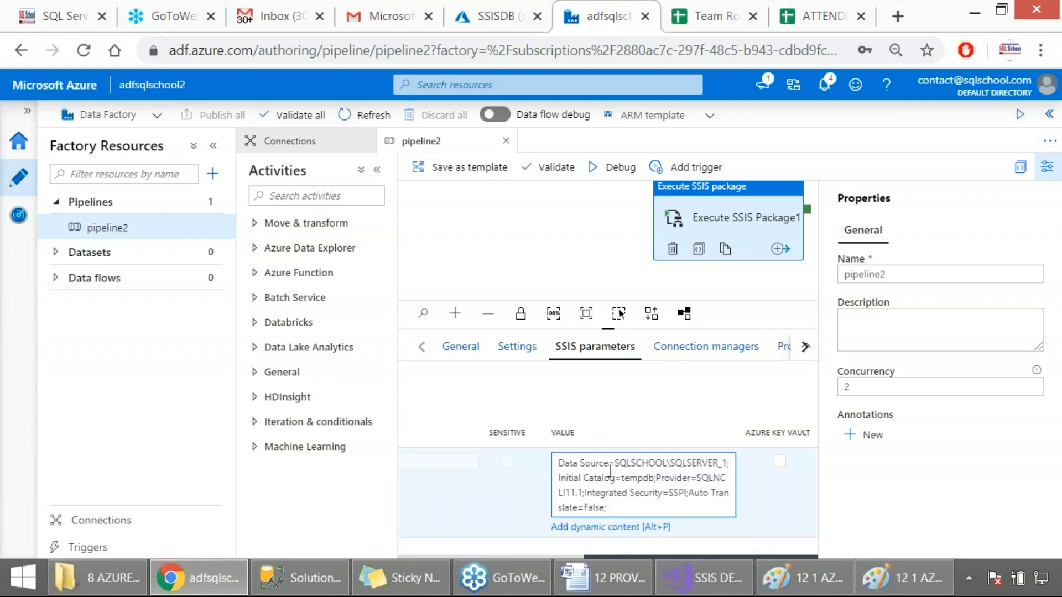
drag(629, 506, 564, 489)
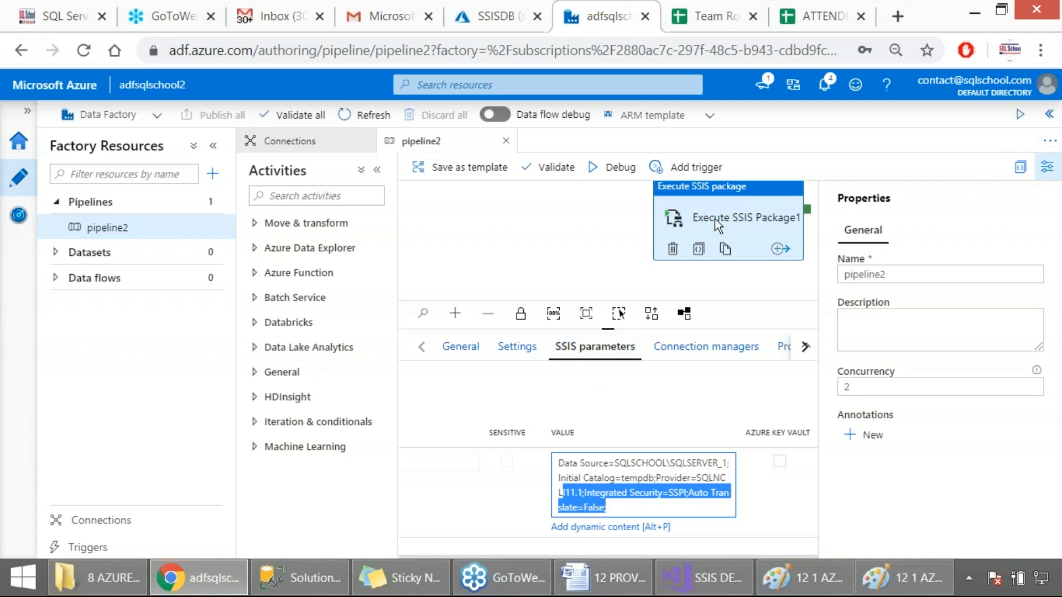
Trigger an on-demand run of the last published pipeline2 and capture the run notification as a screenshot
click(682, 178)
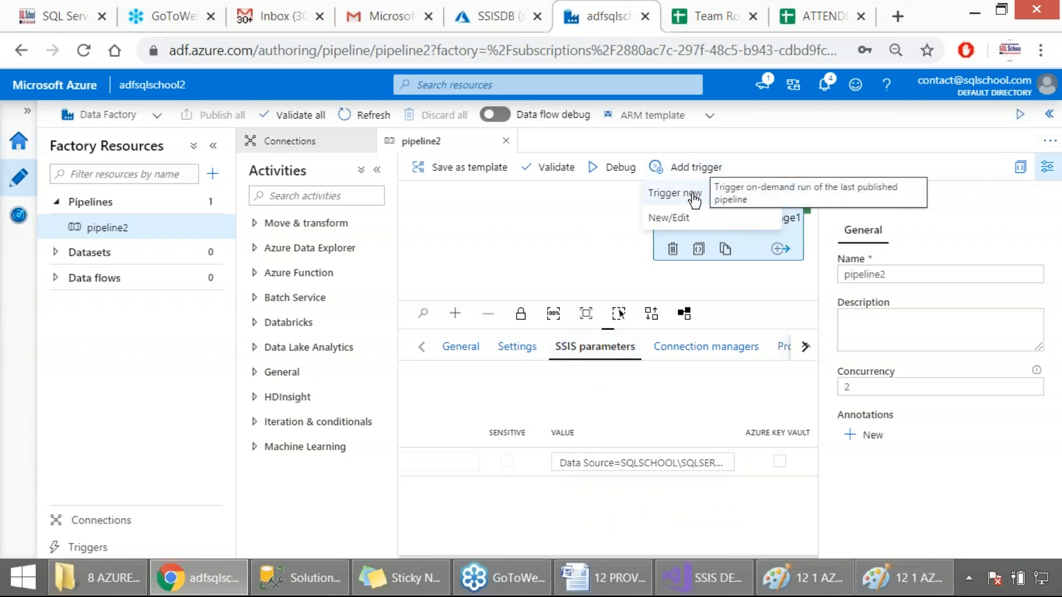
click(690, 198)
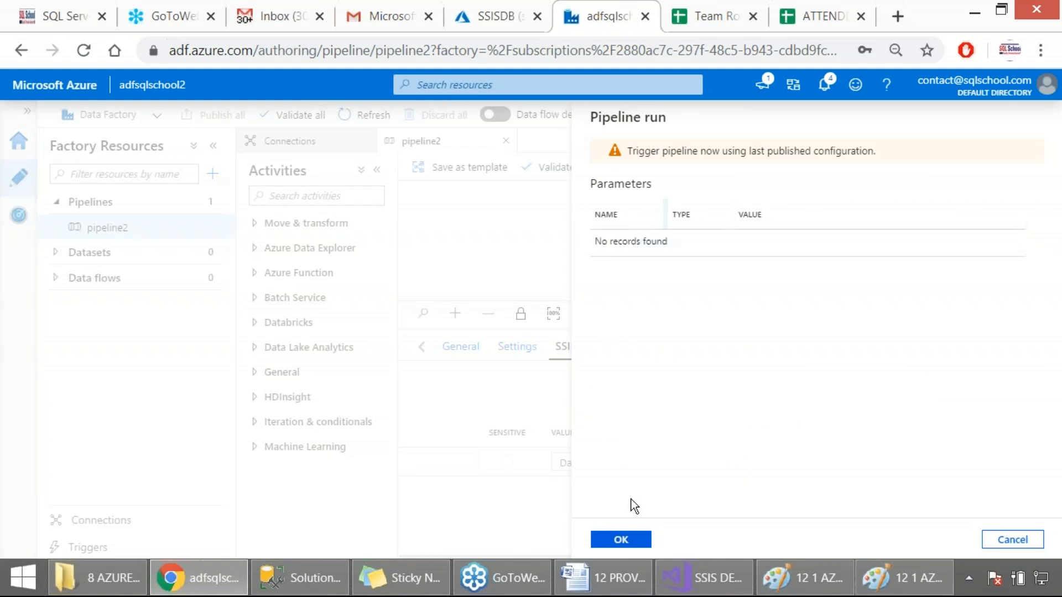
click(630, 540)
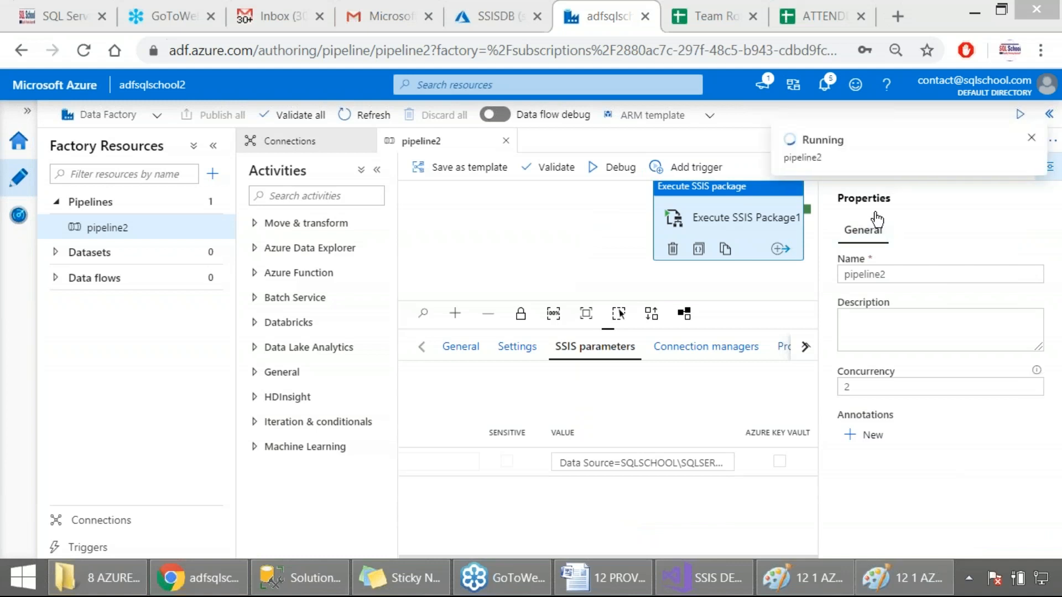
key(Print)
drag(727, 113, 1038, 363)
Sign in to the Azure portal again with the saved account and examine the list of all resources
click(483, 17)
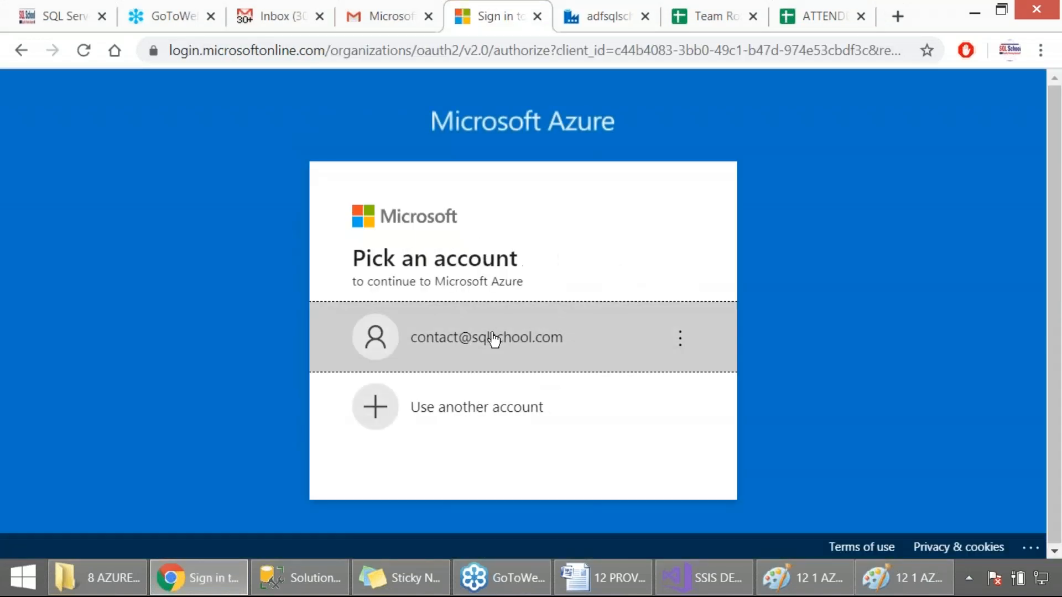
click(486, 337)
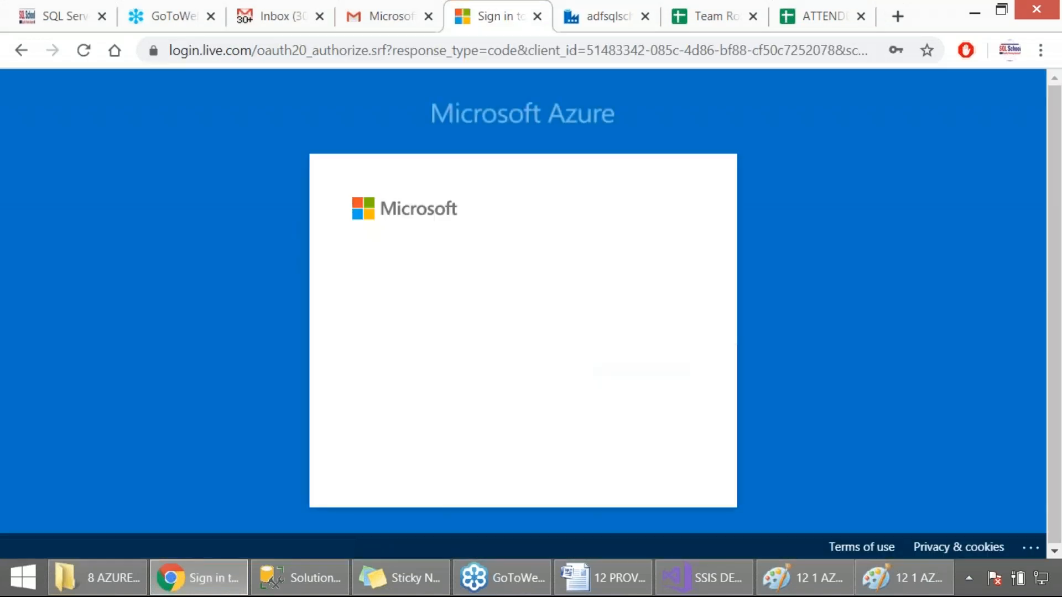
click(622, 452)
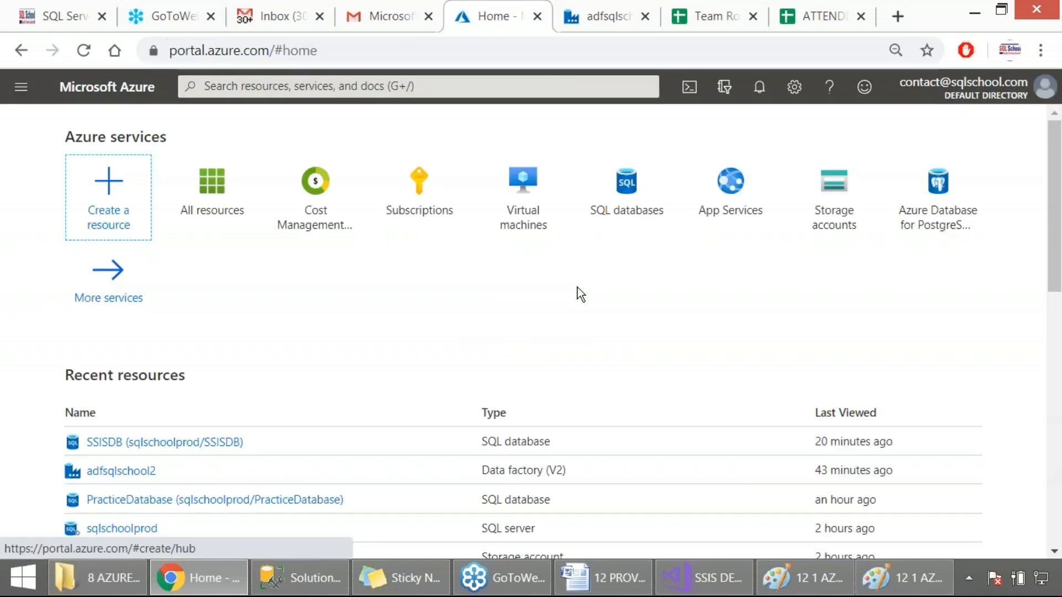
click(196, 197)
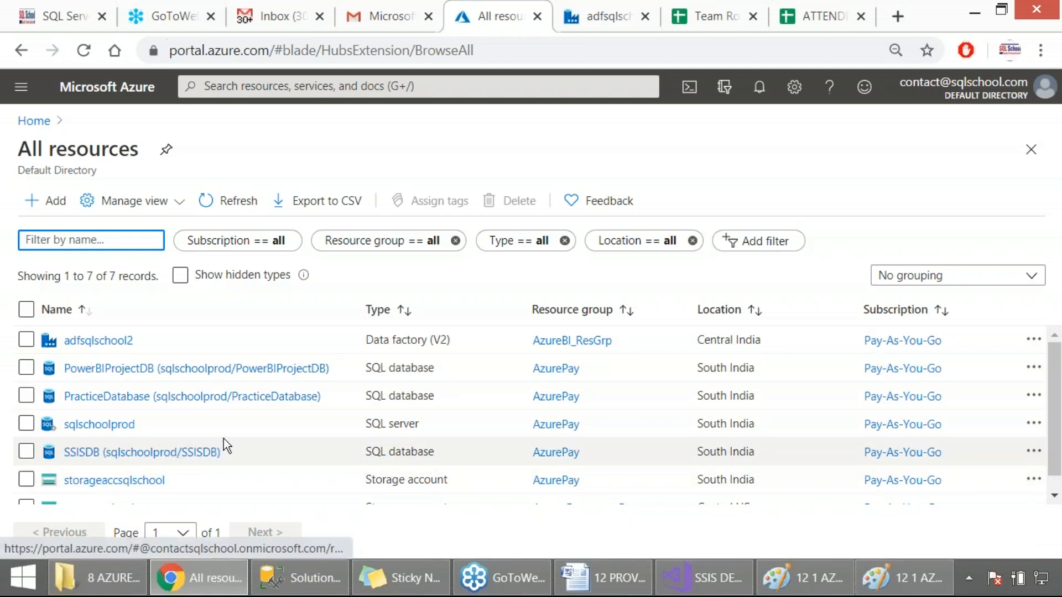
click(1041, 362)
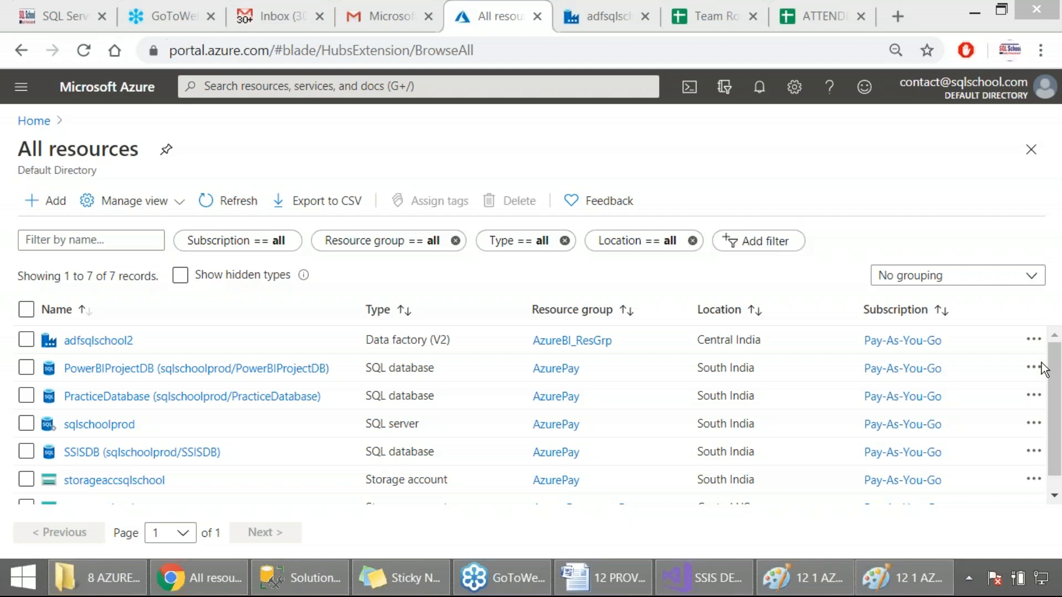
Return to the adfsqlschool2 data factory, view its monitored pipeline runs and capture them as a screenshot
click(607, 16)
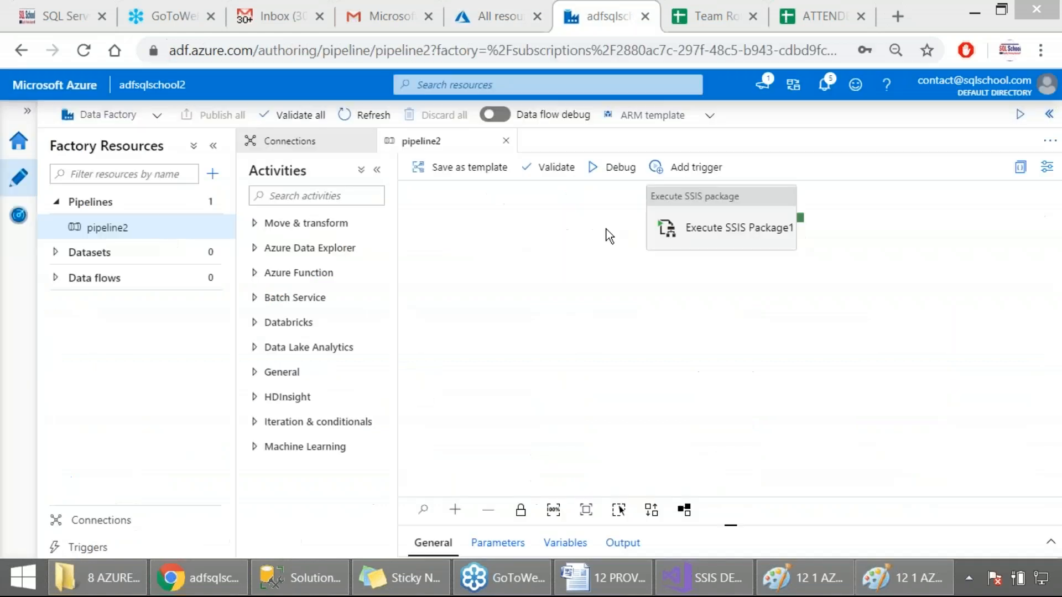
click(18, 216)
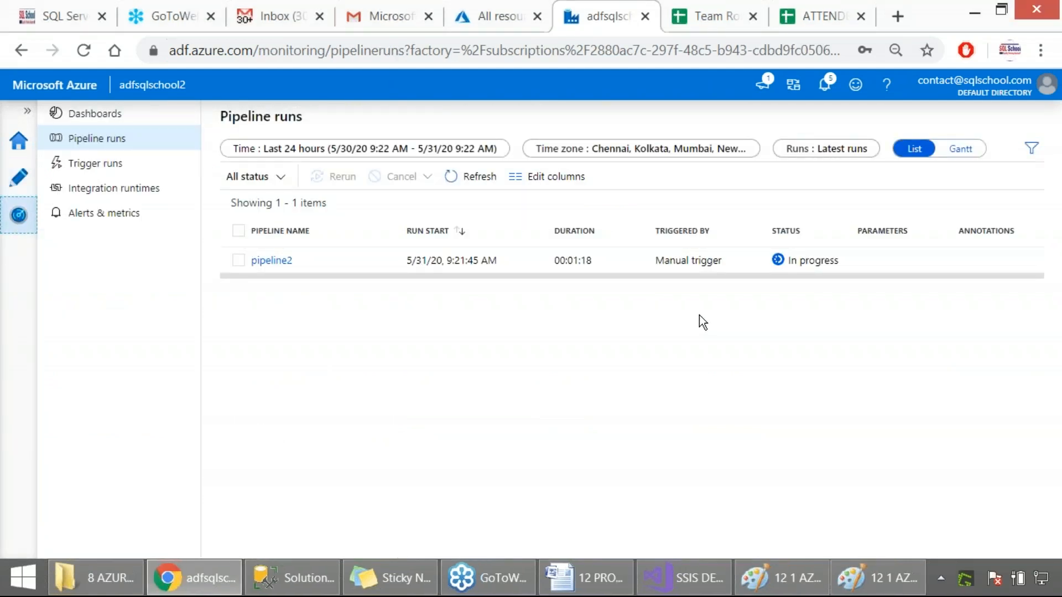
key(Print)
drag(0, 87, 931, 412)
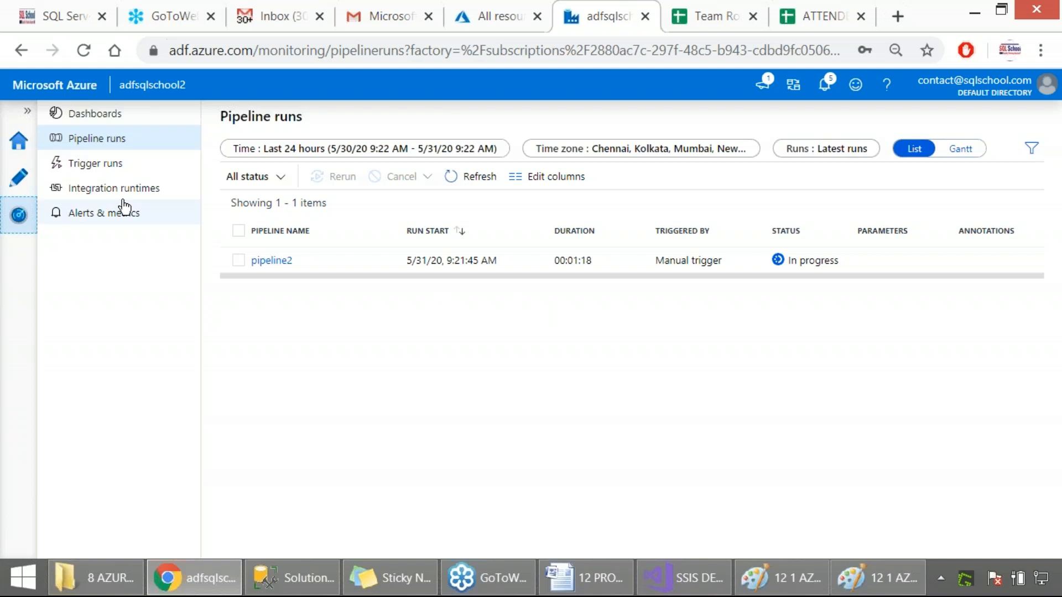
Return to authoring pipeline2 and move the Execute SSIS Package1 activity toward the left side of the canvas
click(18, 178)
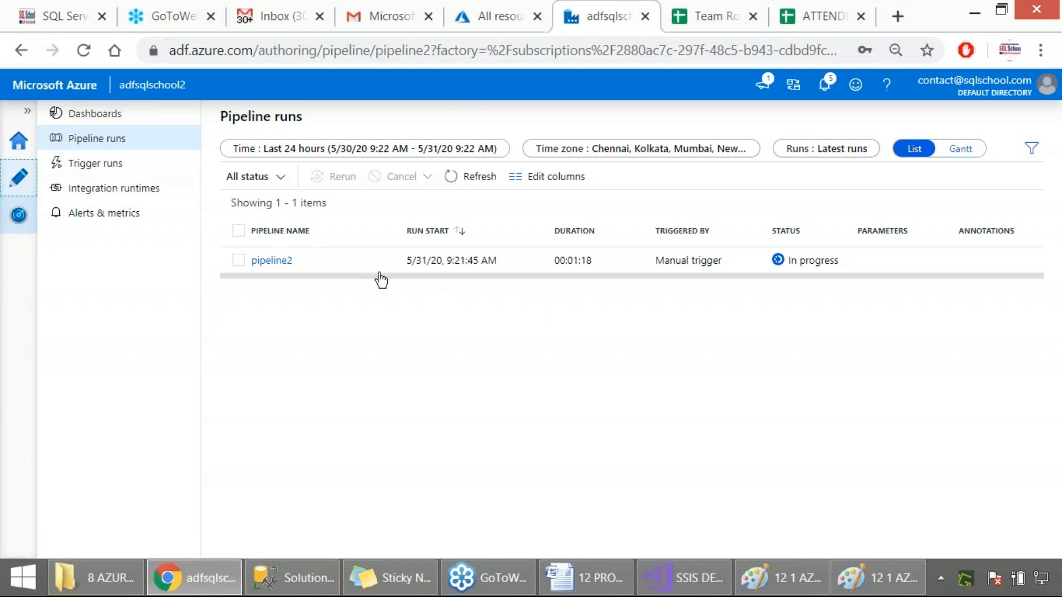
drag(687, 213, 479, 241)
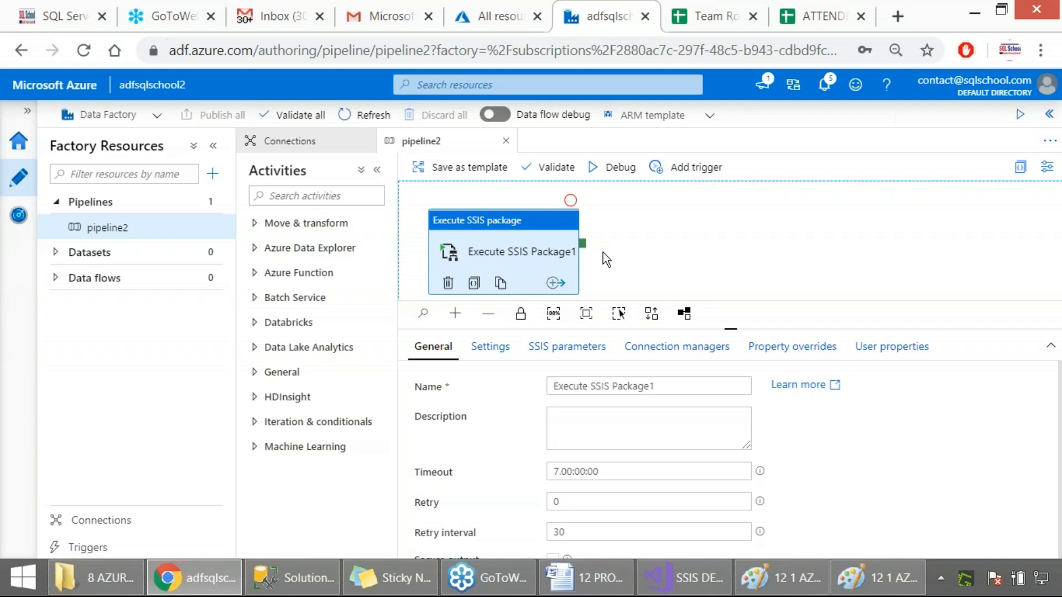
click(332, 196)
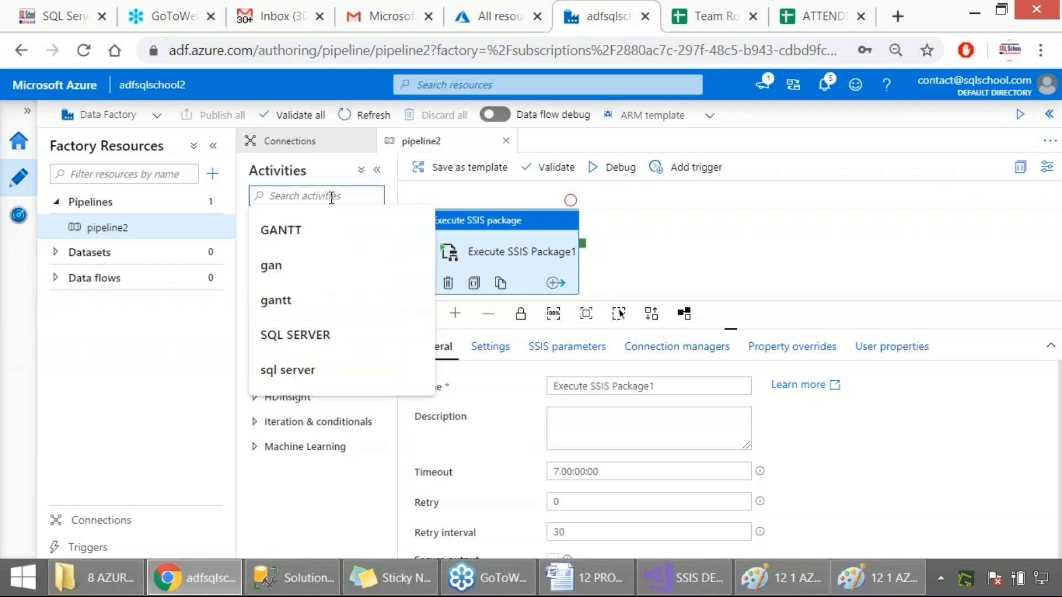
click(629, 235)
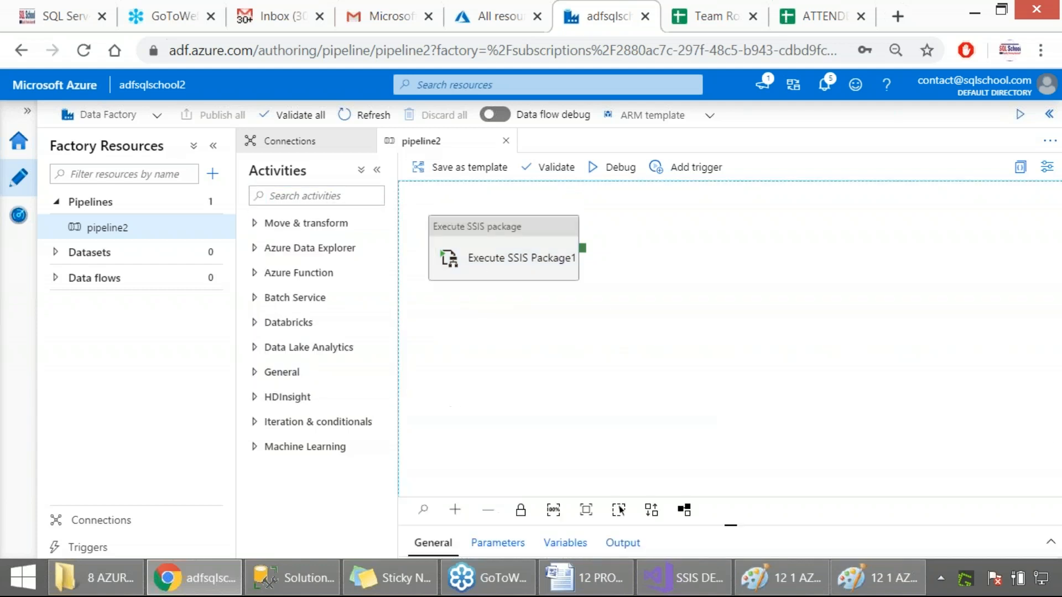
Clone the Execute SSIS Package1 activity, arrange the copy to the right of the original, and dismiss the run notification
click(502, 288)
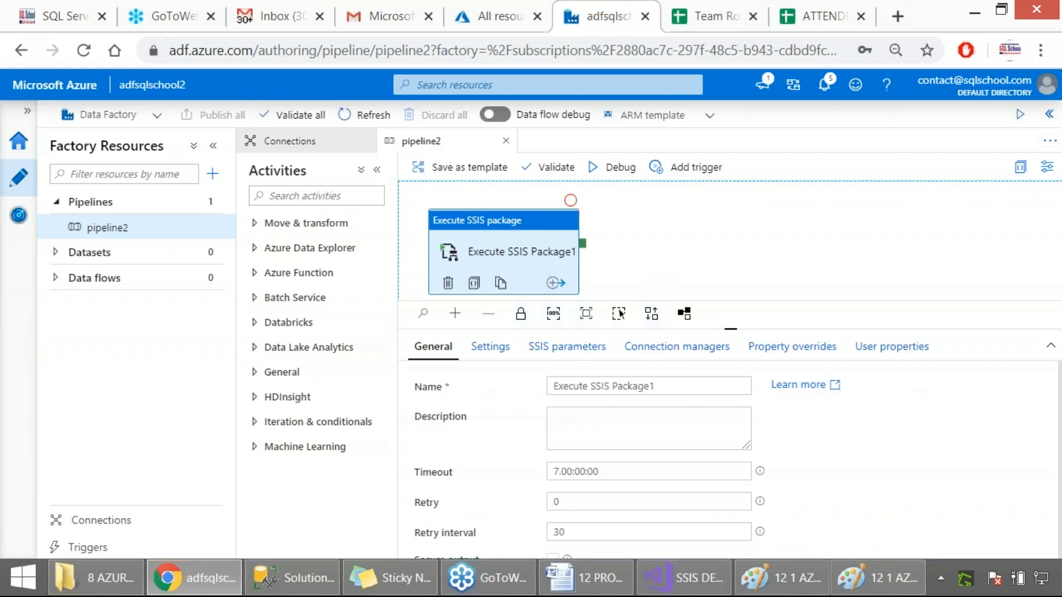
drag(730, 331, 730, 357)
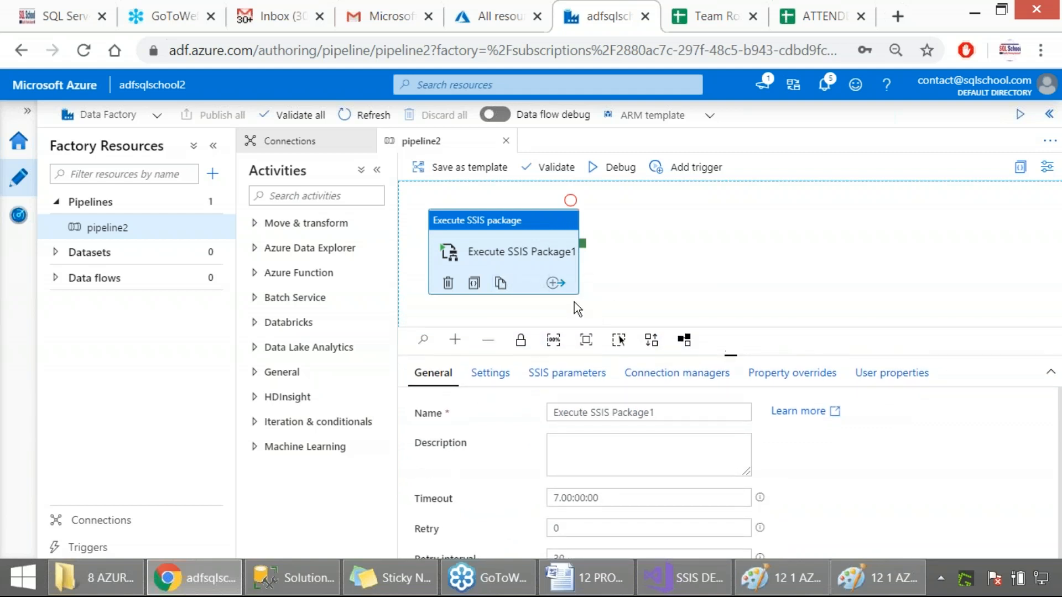
click(501, 284)
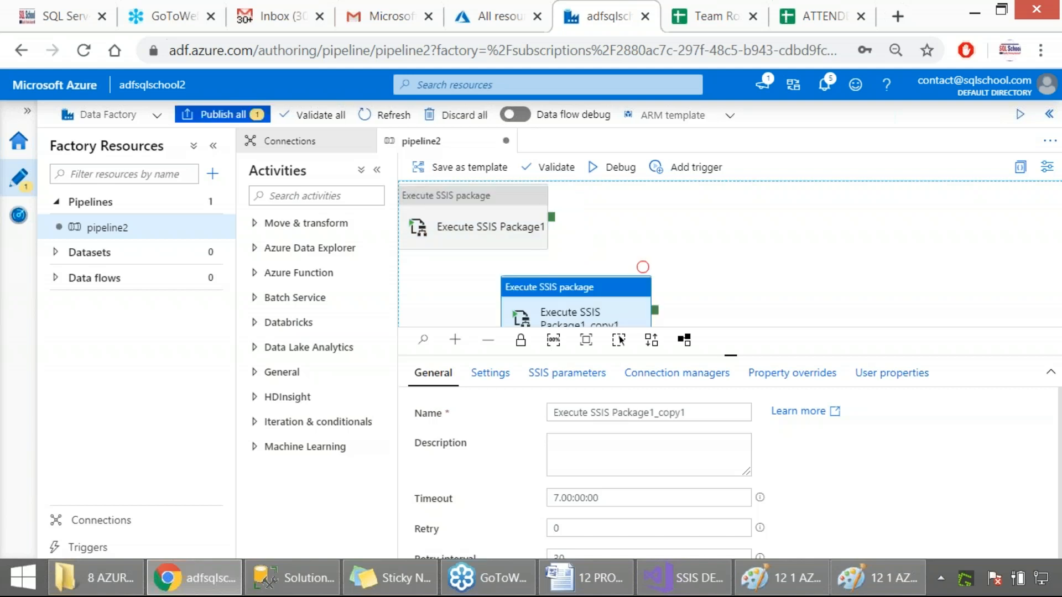
drag(540, 286, 710, 206)
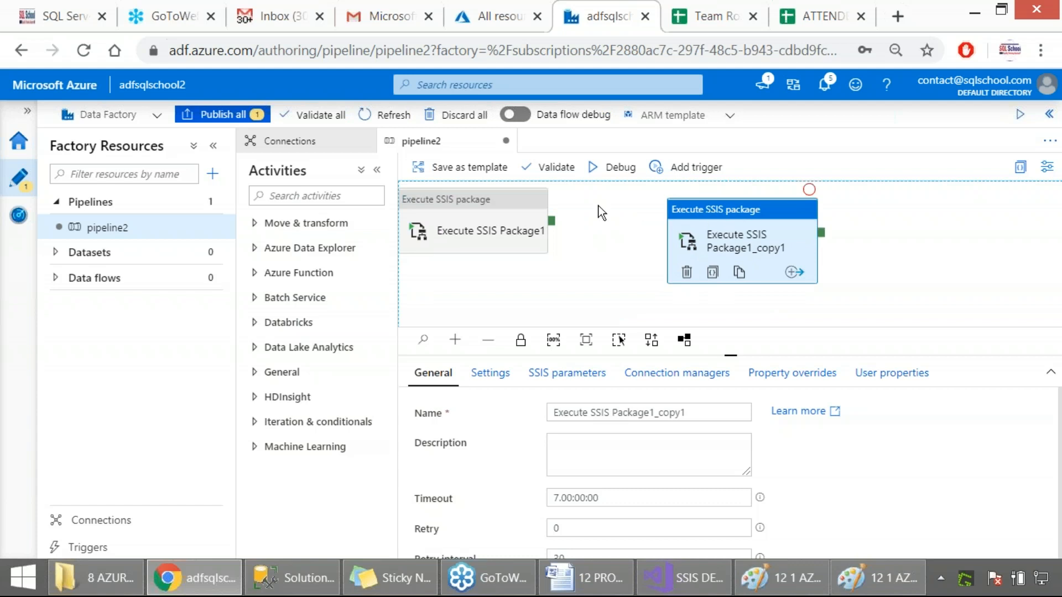
drag(486, 205, 543, 228)
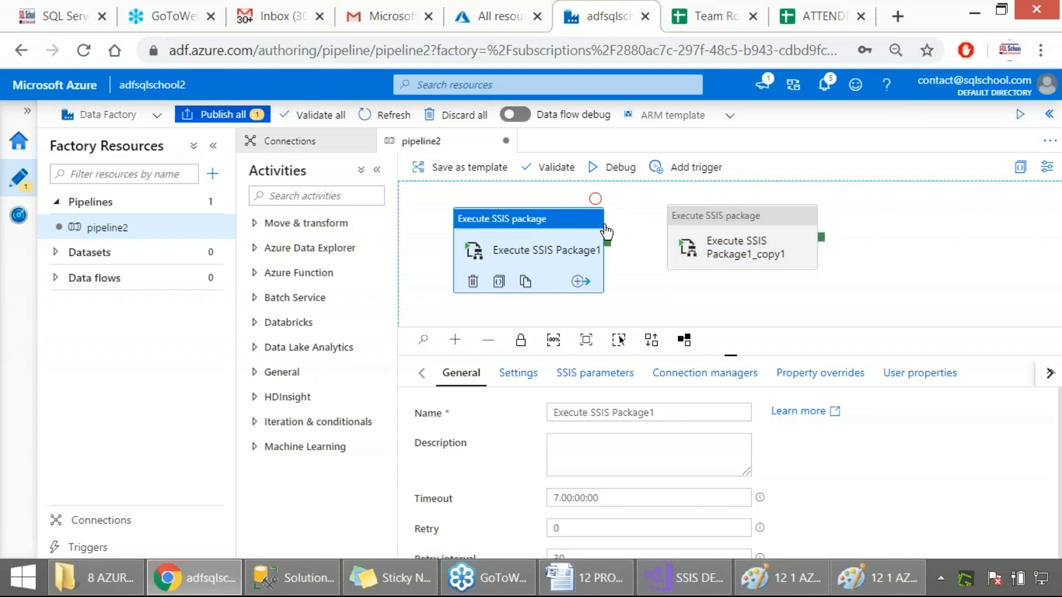
drag(746, 213, 799, 195)
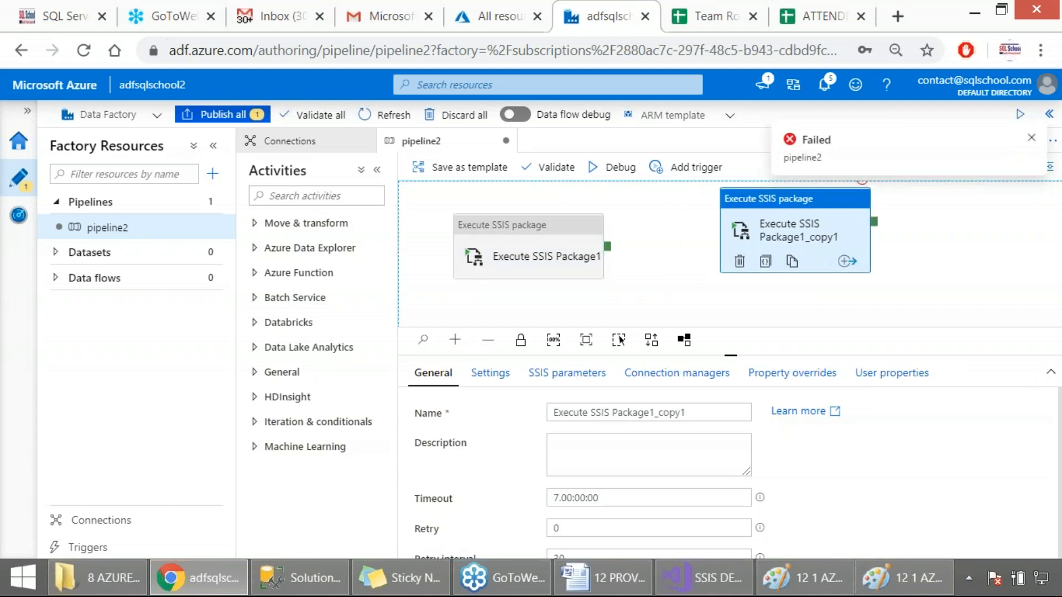
click(1031, 137)
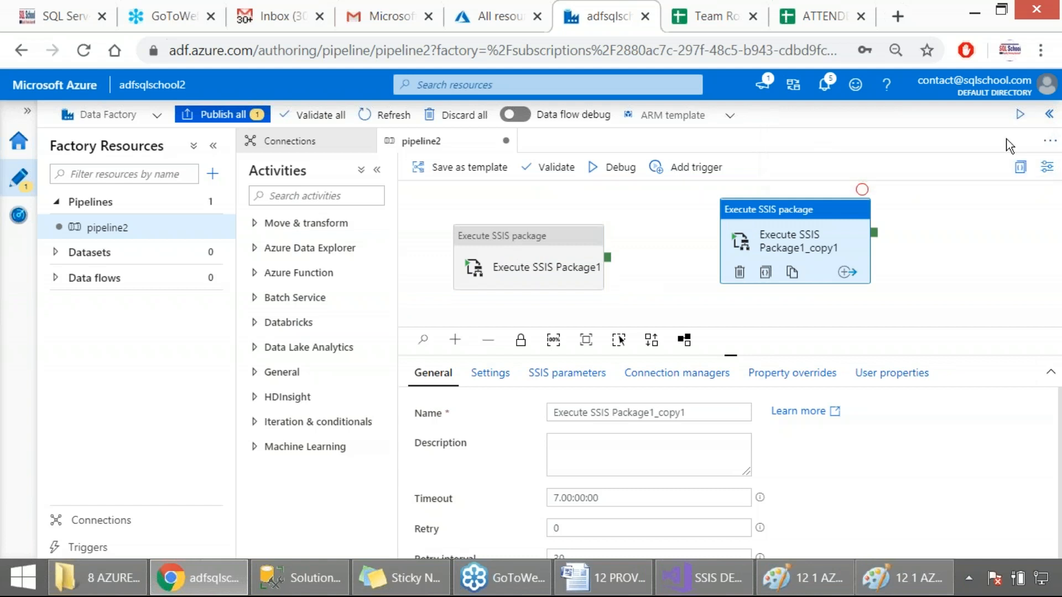
Clone the Execute SSIS Package1 activity again and place the new copy beneath the first copy
click(537, 271)
click(527, 294)
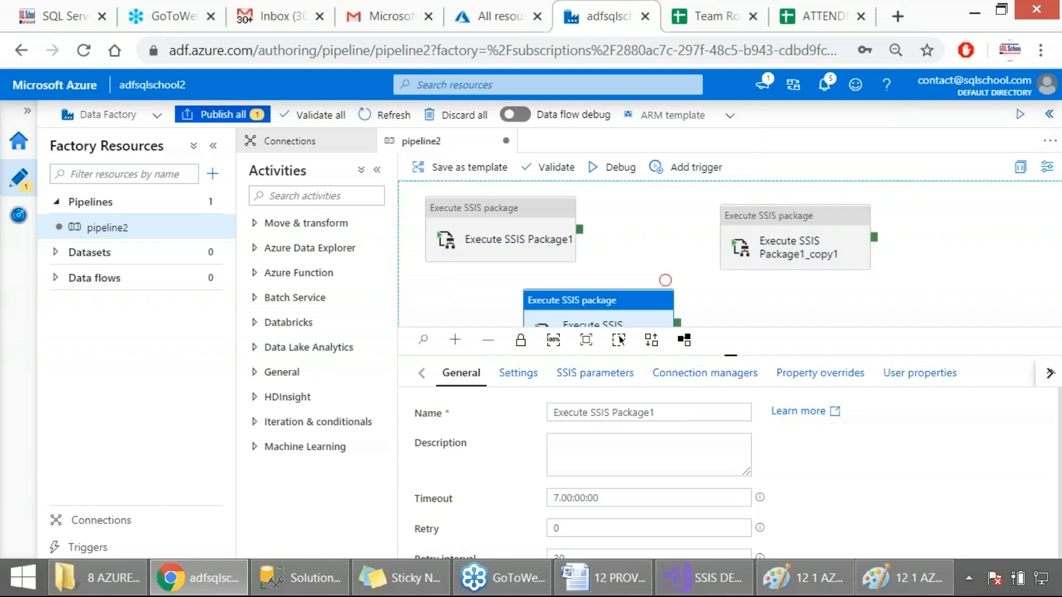
mouse_move(571, 301)
mouse_down()
mouse_move(888, 304)
mouse_move(782, 308)
mouse_move(787, 302)
mouse_up()
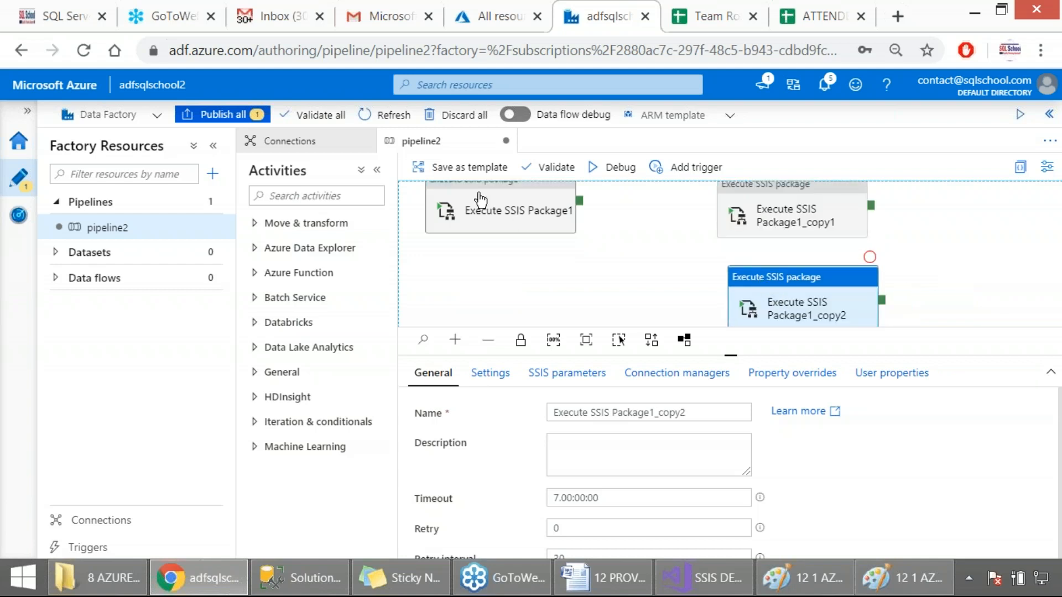
Move Execute SSIS Package1 down to a height between its two copies and align the second copy under the first
click(480, 194)
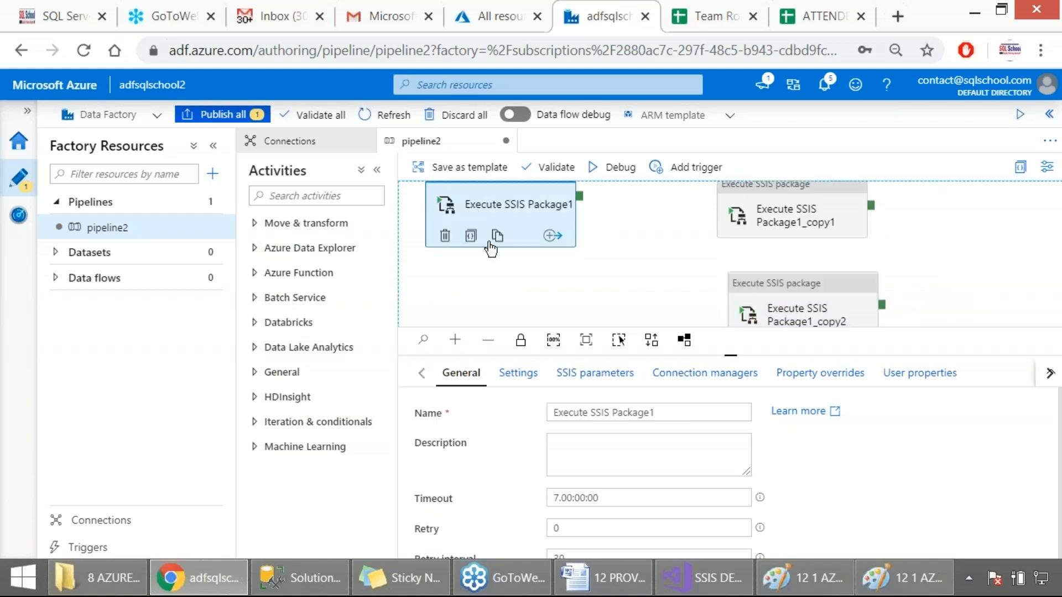
scroll(574, 271, down, 2)
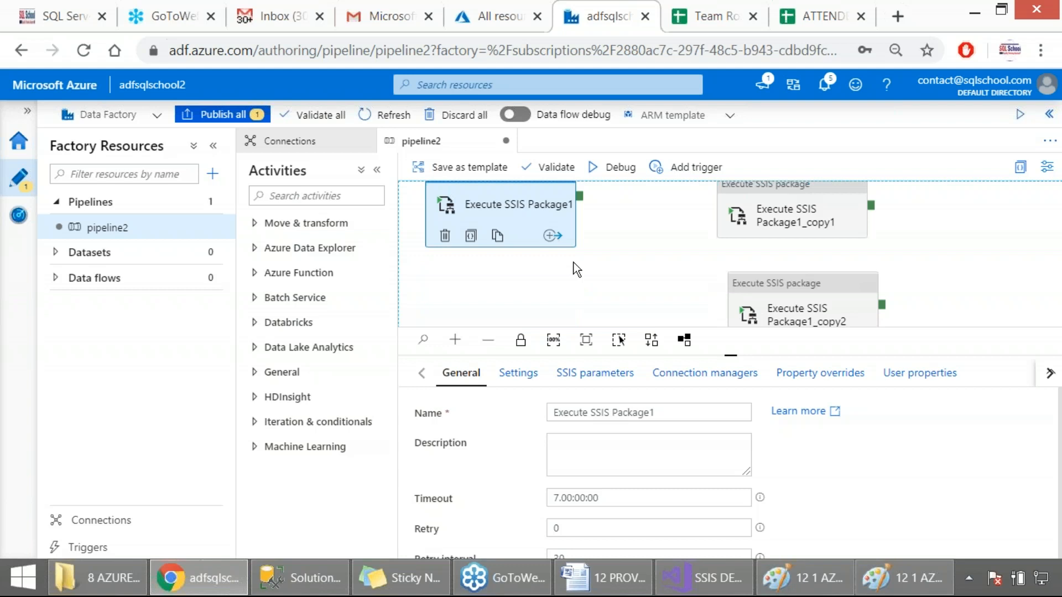
click(646, 261)
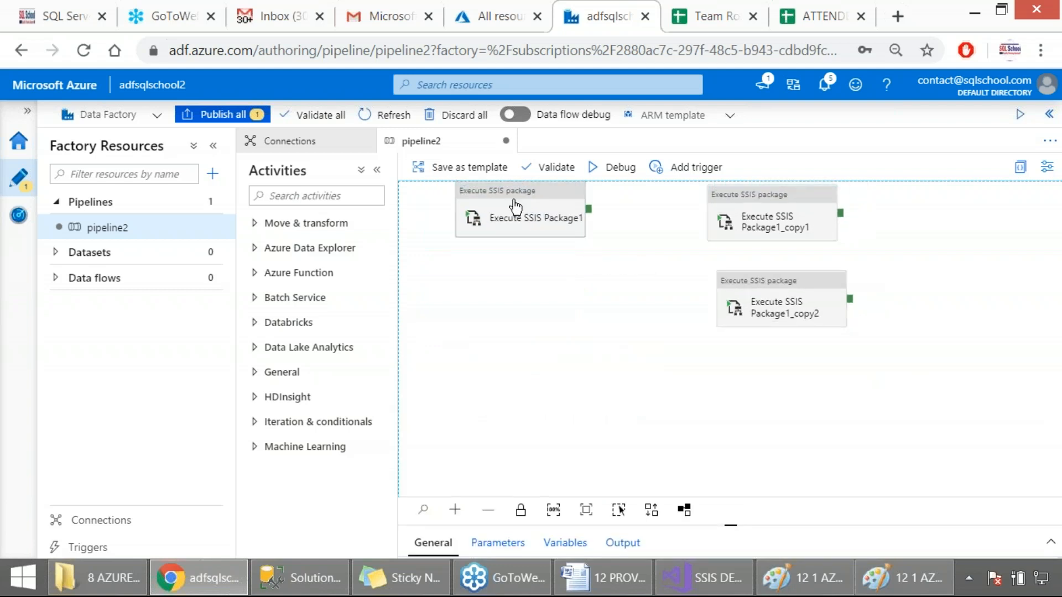
drag(514, 199, 511, 231)
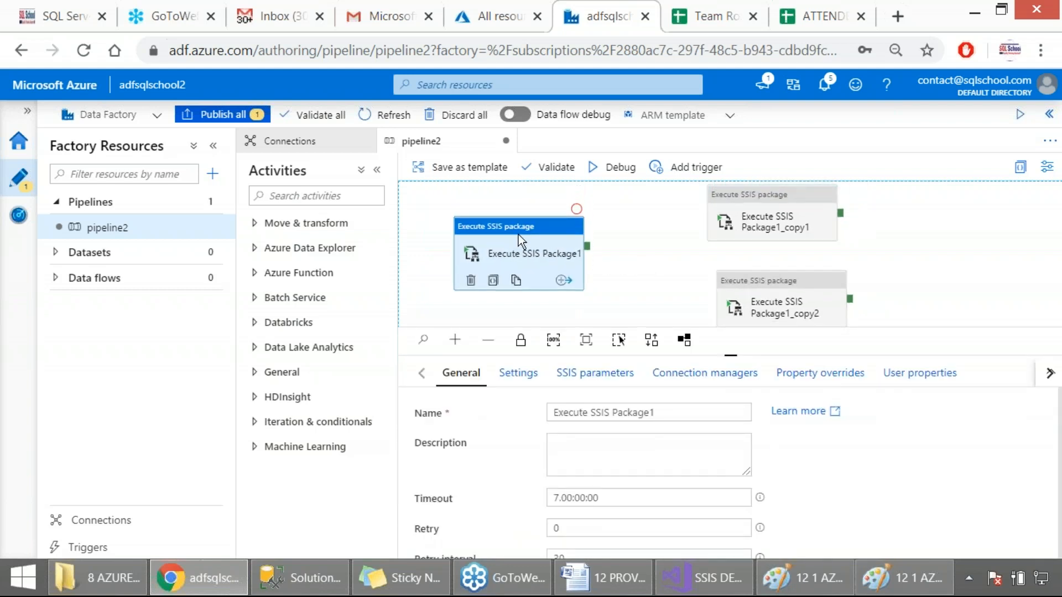
click(728, 285)
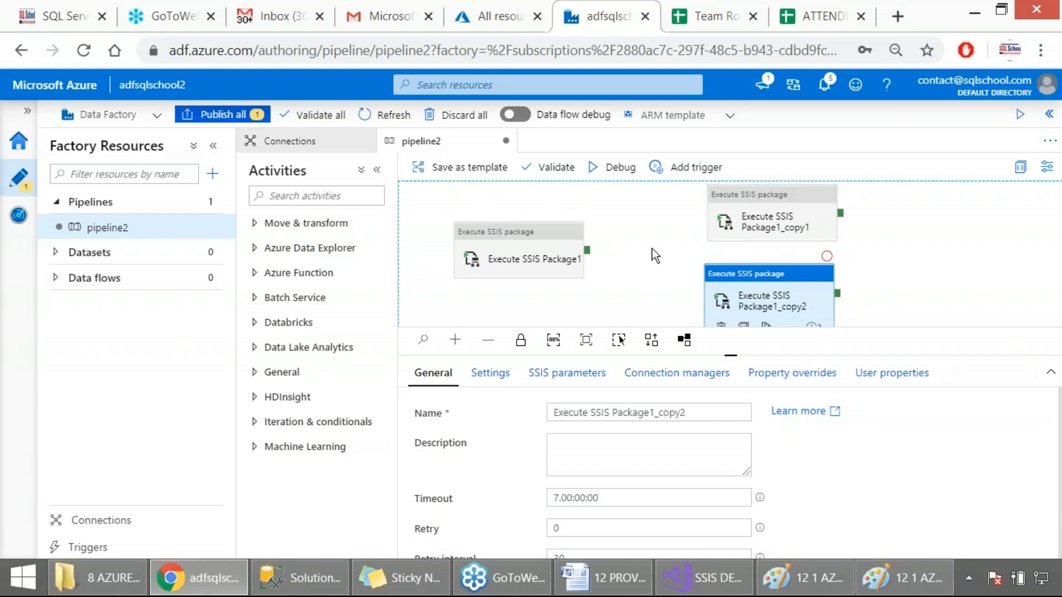
Connect Execute SSIS Package1 to Execute SSIS Package1_copy1 on Success and to Execute SSIS Package1_copy2 on Failure
drag(587, 250, 729, 220)
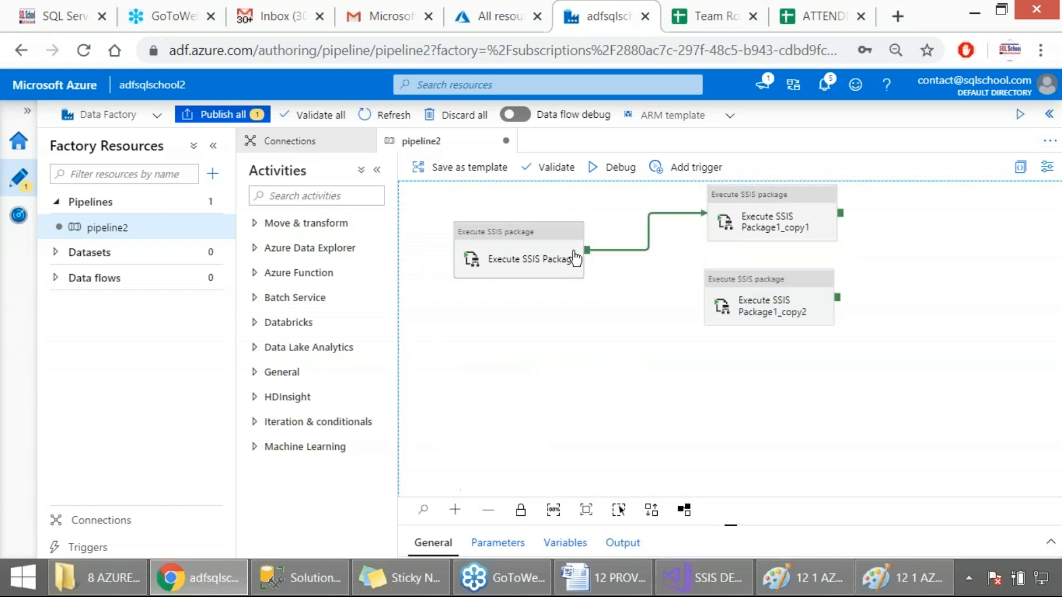
drag(592, 249, 712, 305)
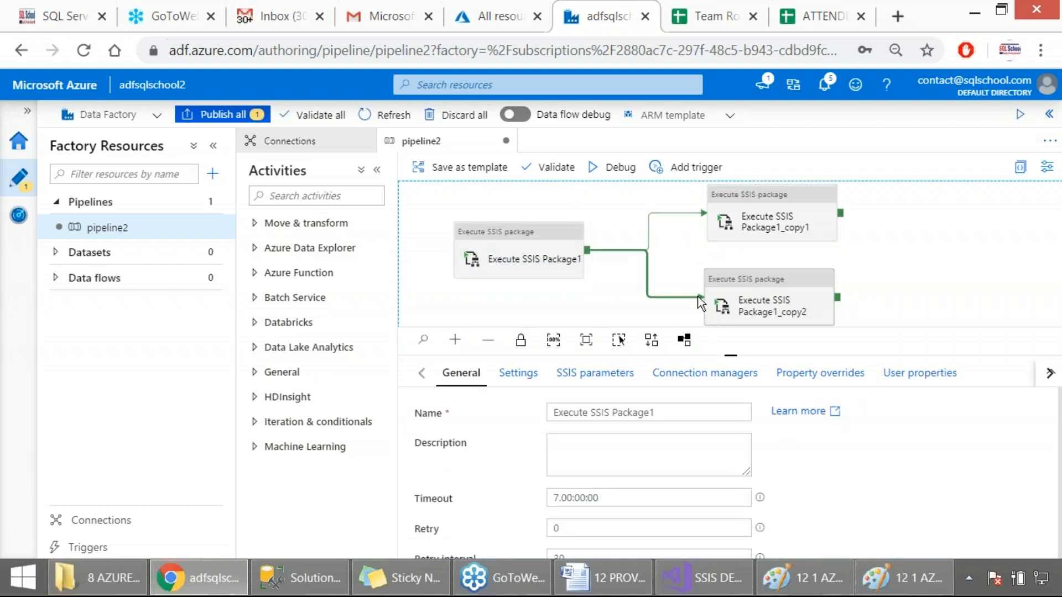
right_click(649, 271)
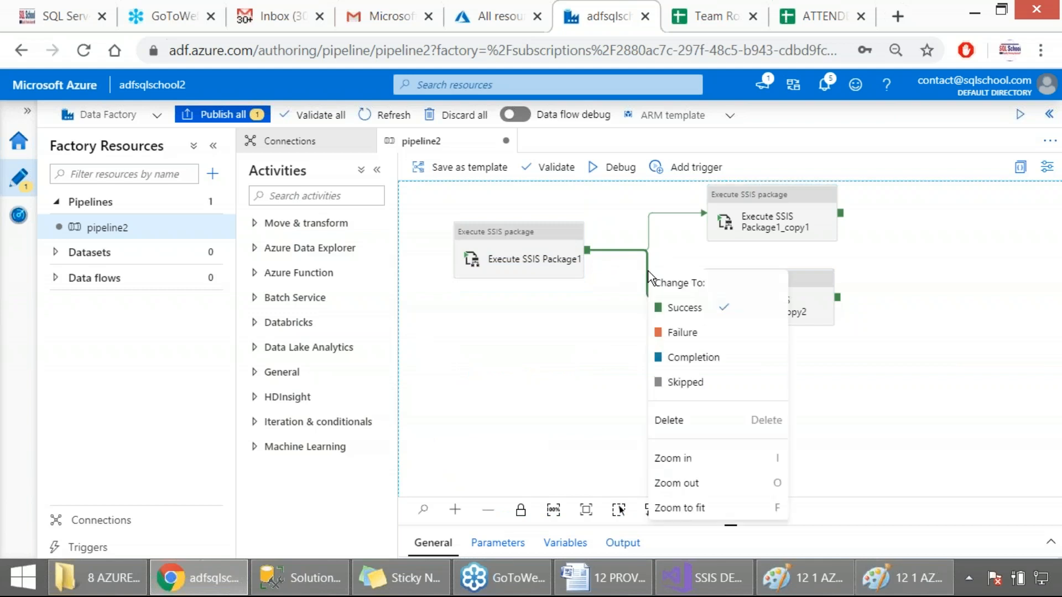
click(682, 331)
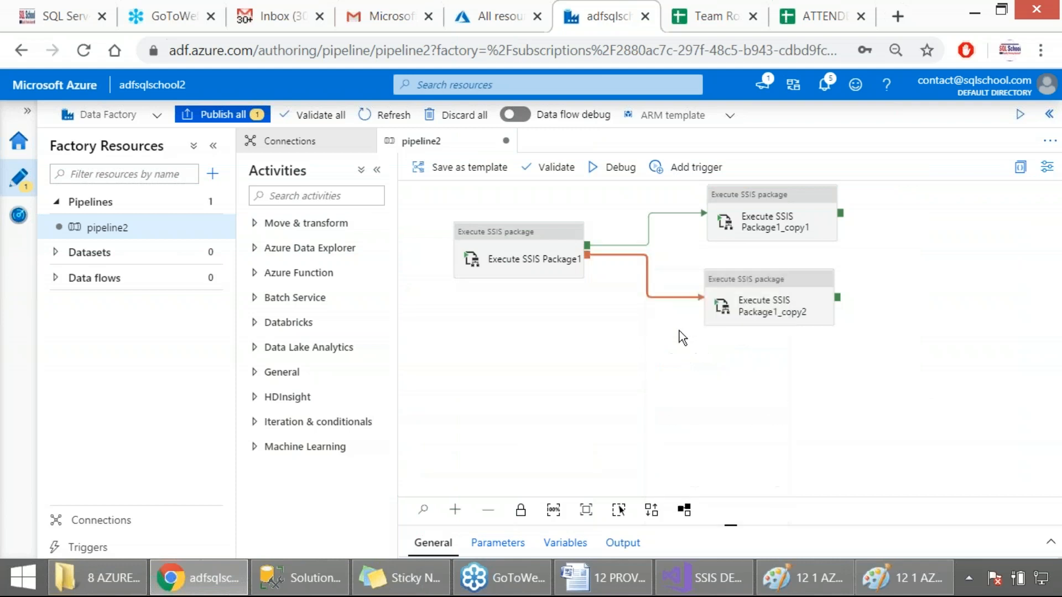
Check Execute SSIS Package1's settings, set the package of Execute SSIS Package1_copy1 to Package2_Union.dtsx, and capture the pipeline as a screenshot
click(530, 259)
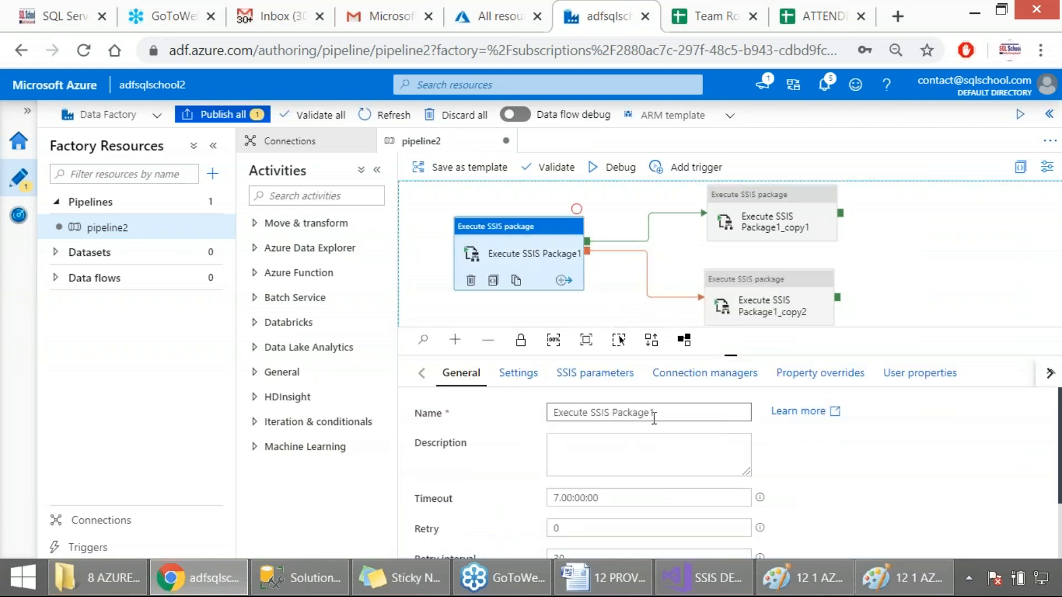
click(572, 384)
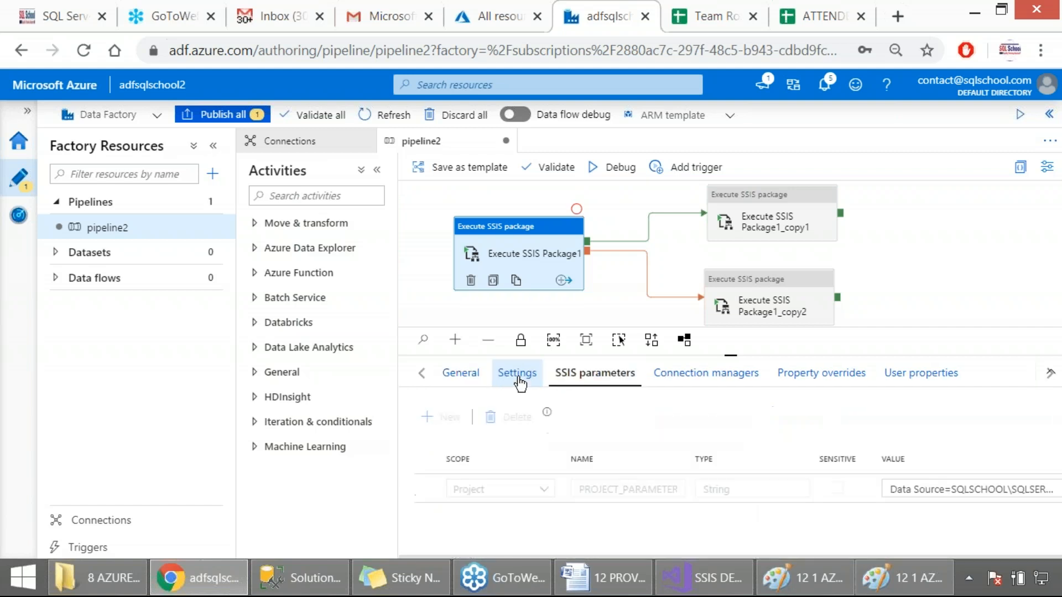
click(518, 379)
scroll(676, 462, down, 5)
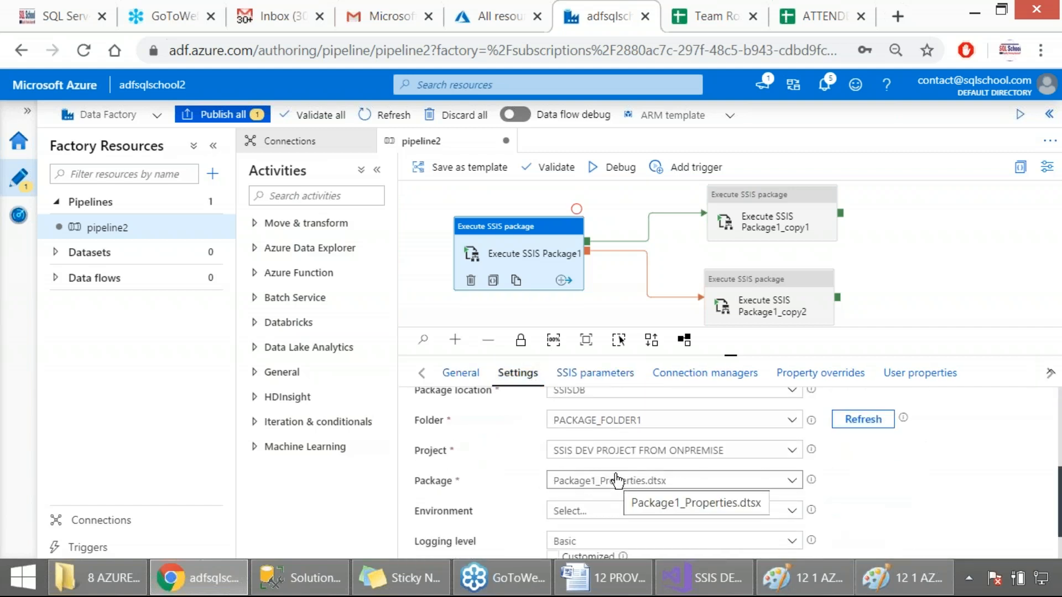
click(764, 232)
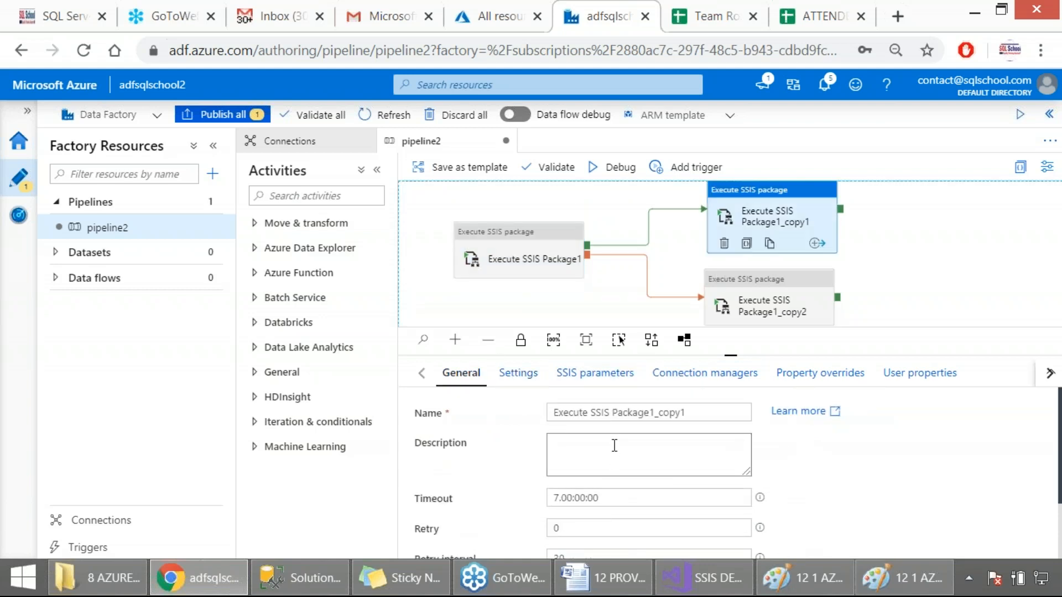
click(516, 374)
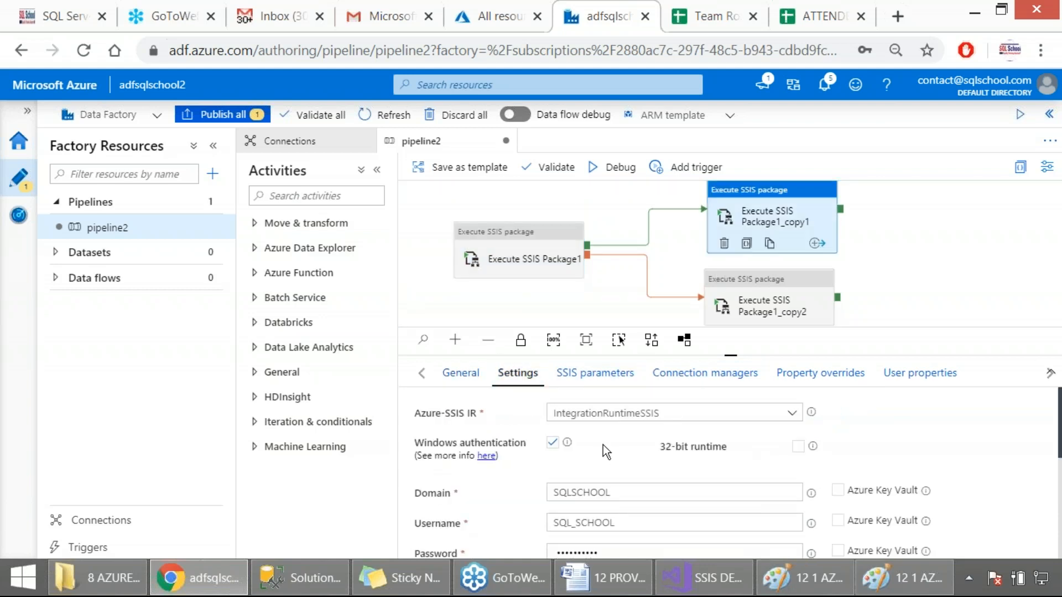
scroll(609, 449, down, 2)
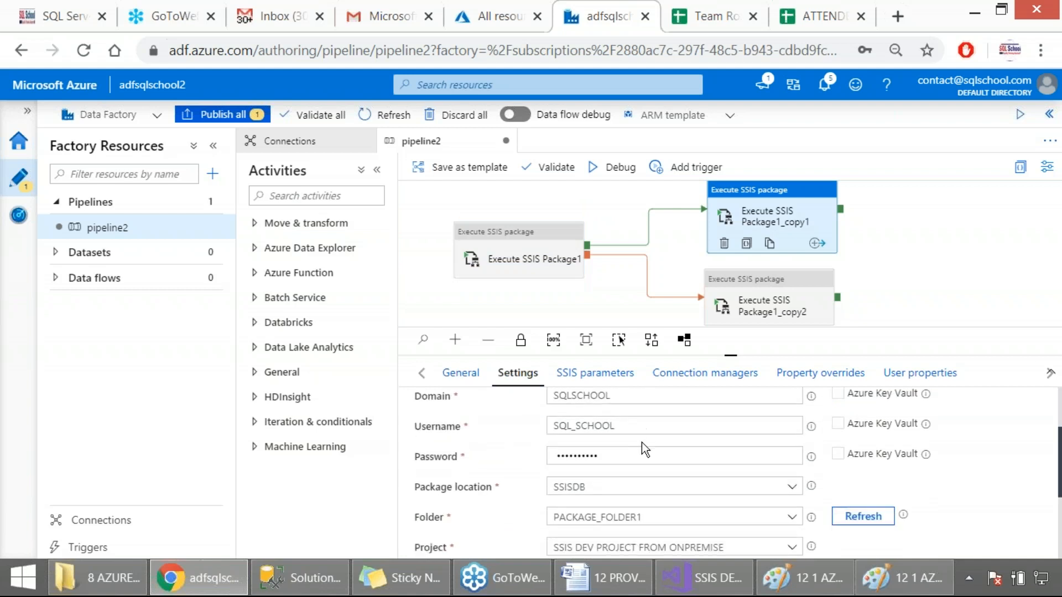
scroll(688, 467, down, 2)
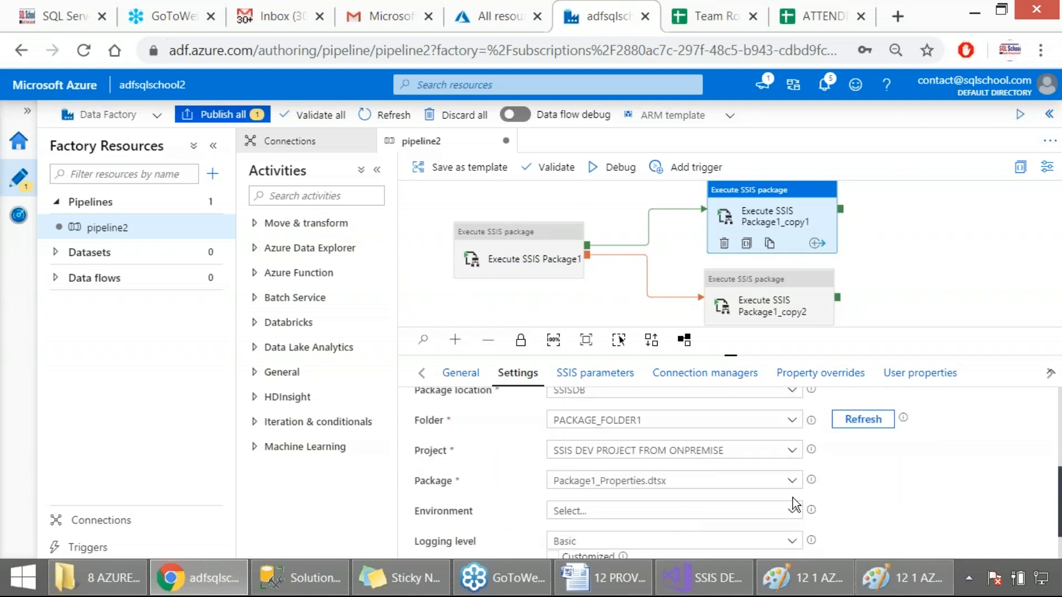
click(792, 480)
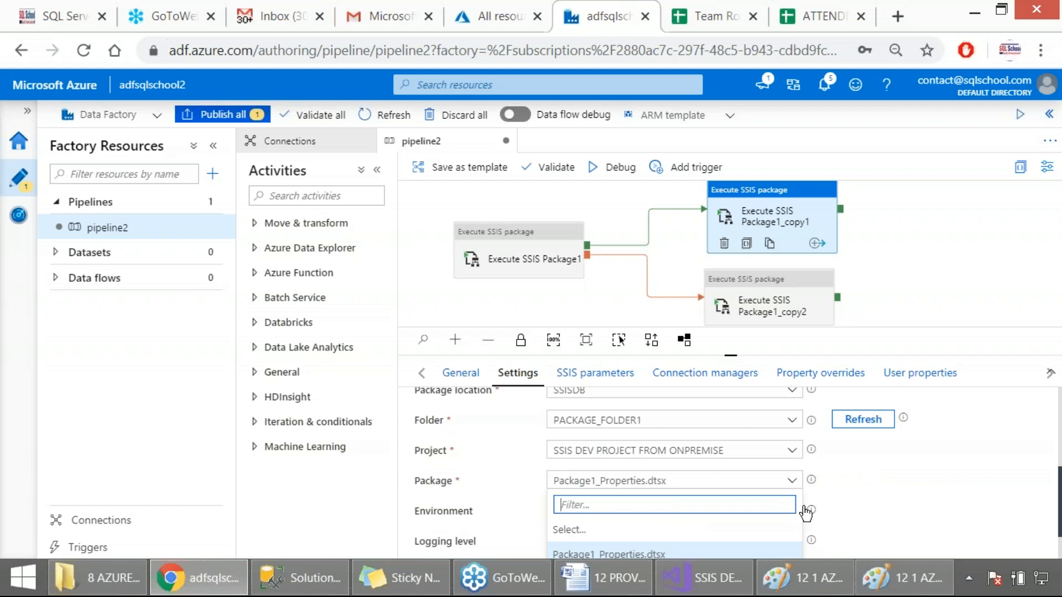
scroll(802, 509, down, 1)
click(611, 548)
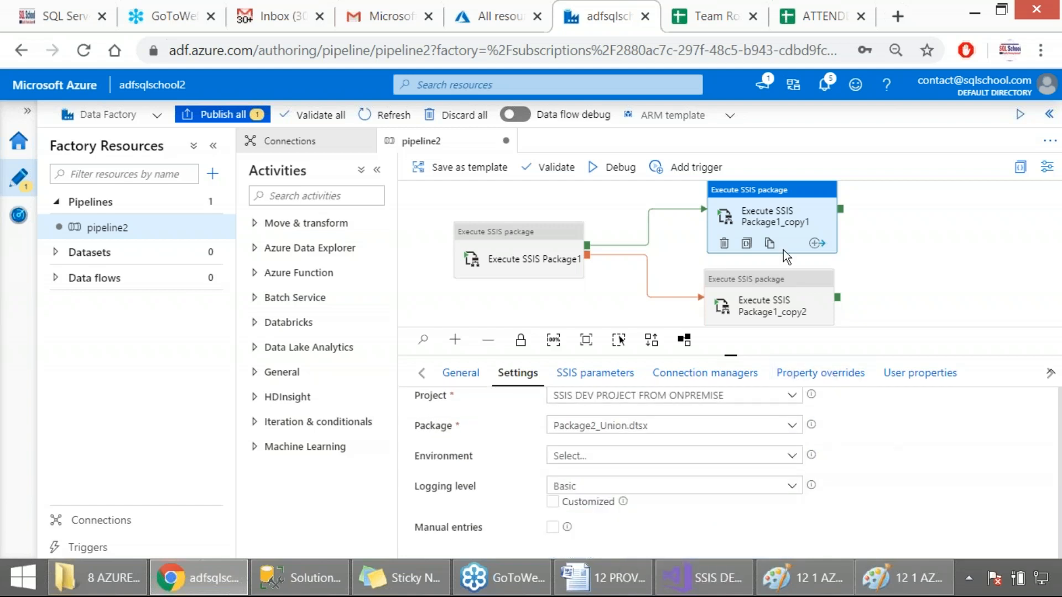
key(Print)
drag(1, 101, 888, 546)
Set the package of Execute SSIS Package1_copy2 to Package3_IncrementalLoads.dtsx and capture its settings as a screenshot
click(785, 307)
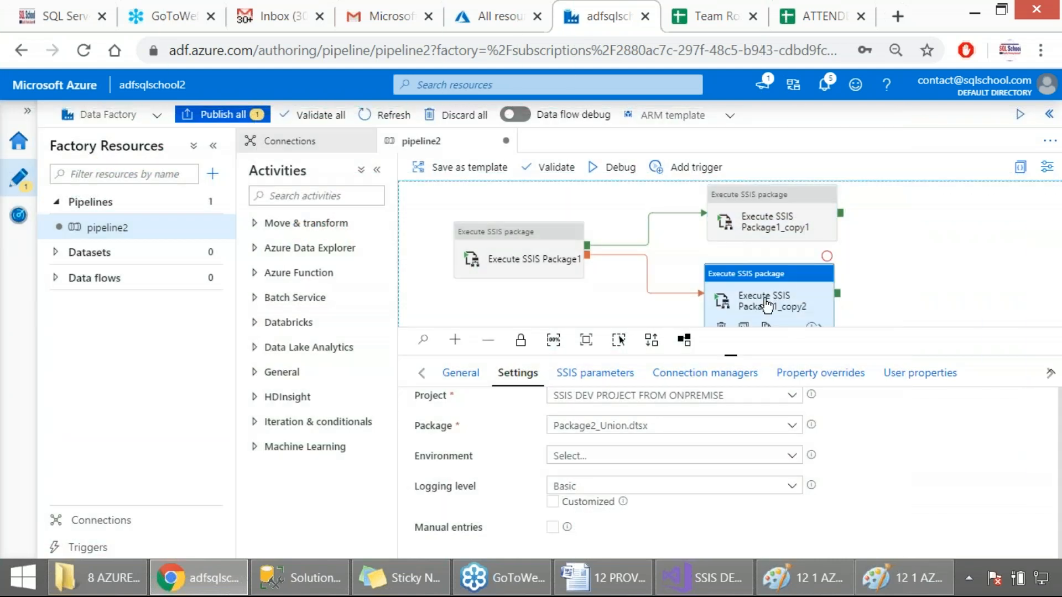
scroll(794, 475, down, 2)
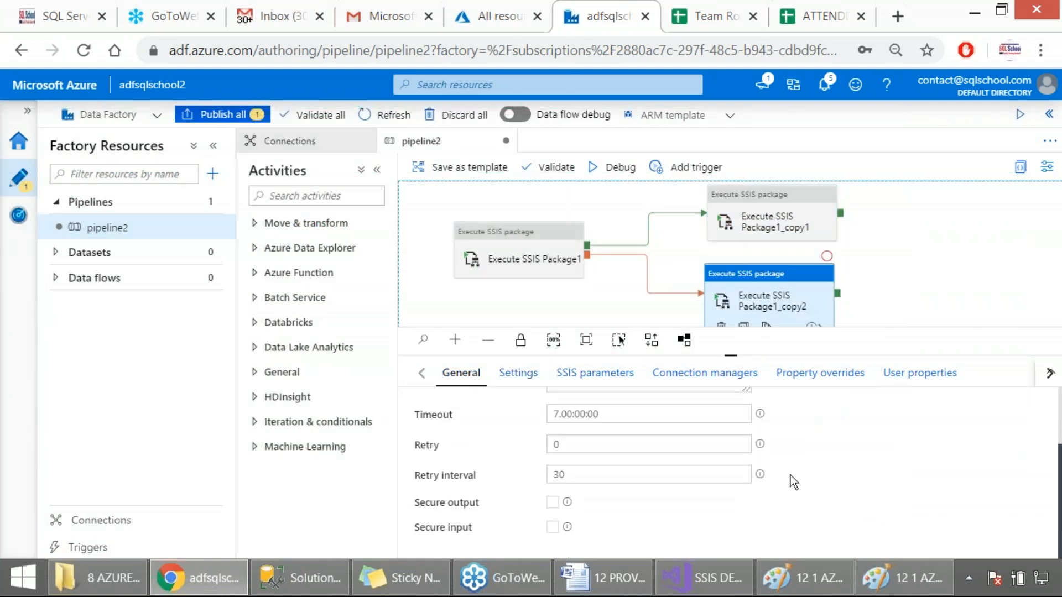
click(515, 373)
scroll(699, 469, down, 4)
click(648, 486)
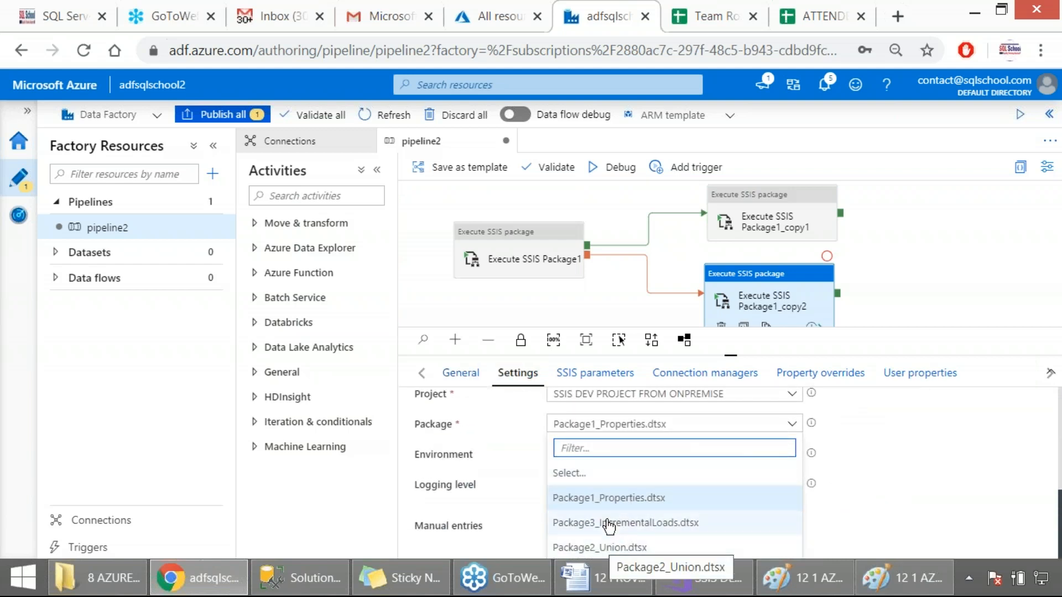
click(609, 523)
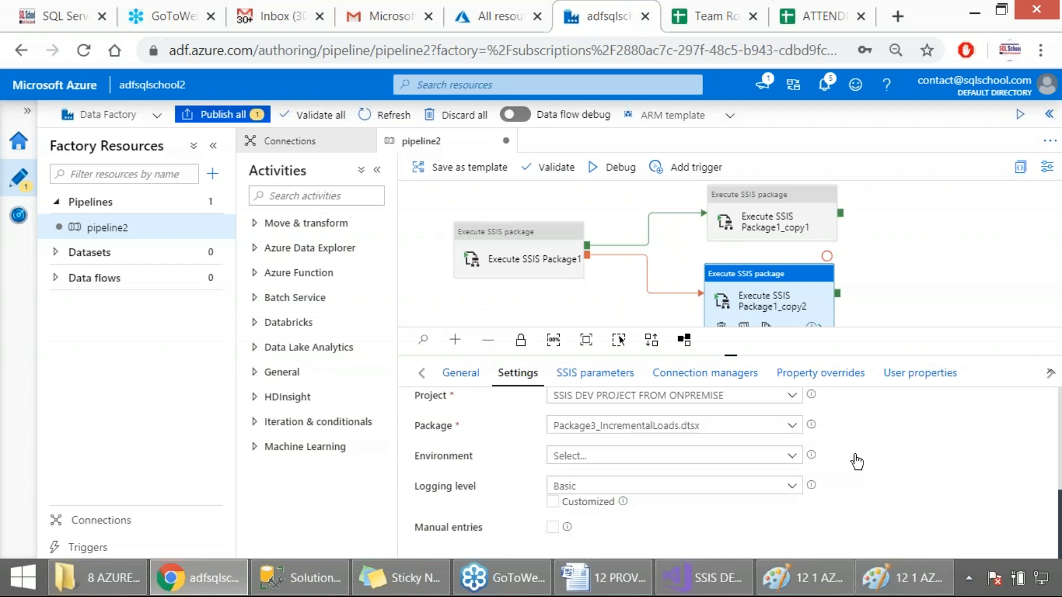
key(Print)
drag(1, 116, 929, 579)
drag(857, 462, 856, 462)
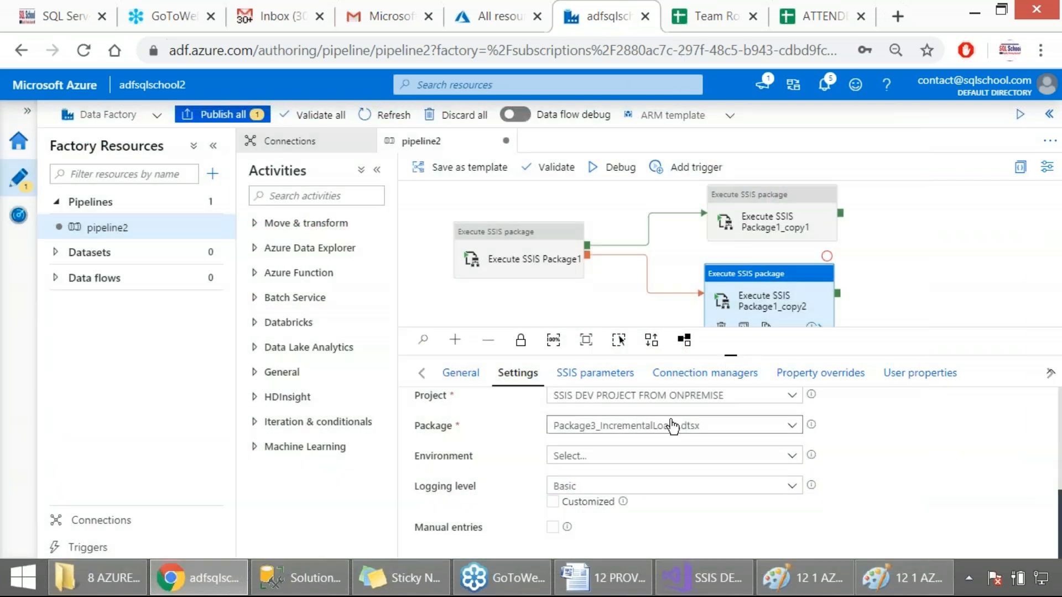
Review both copies' SSIS parameters and replace the folder path in Execute SSIS Package1_copy1's package-scope input parameter with E:\
click(593, 373)
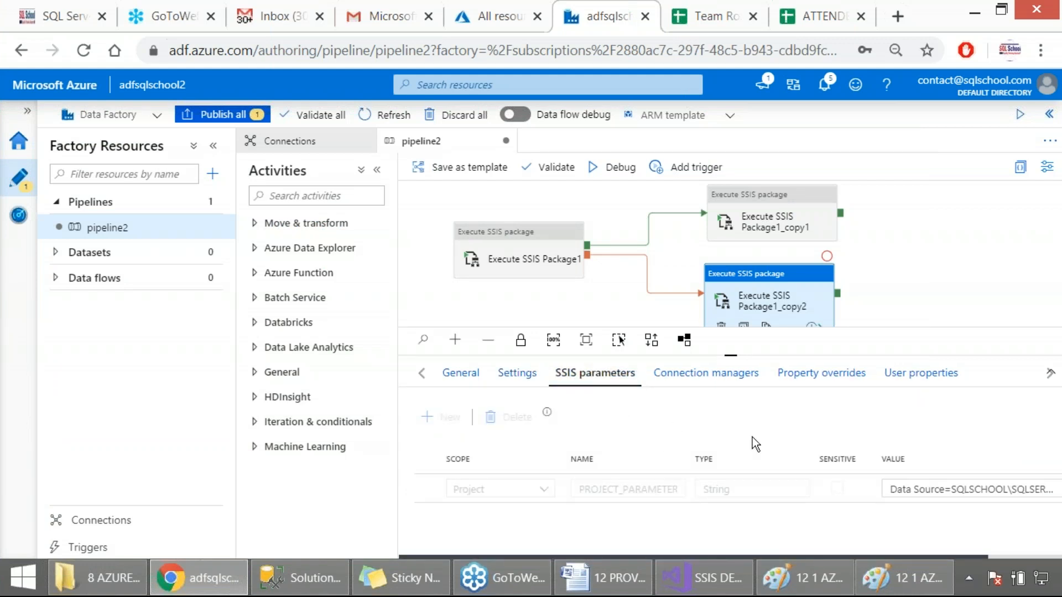
drag(690, 558, 836, 521)
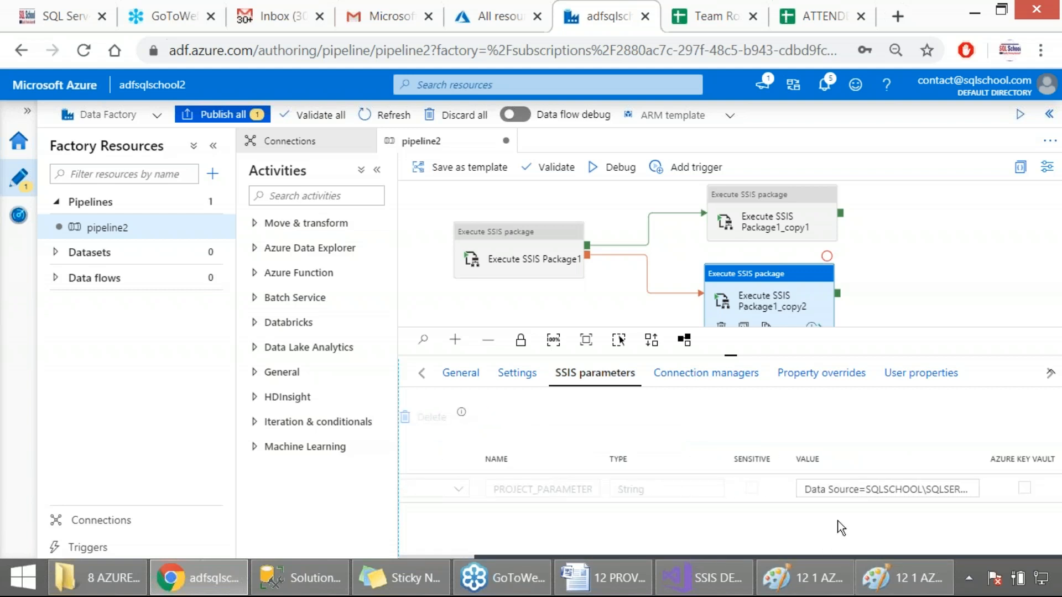
click(744, 216)
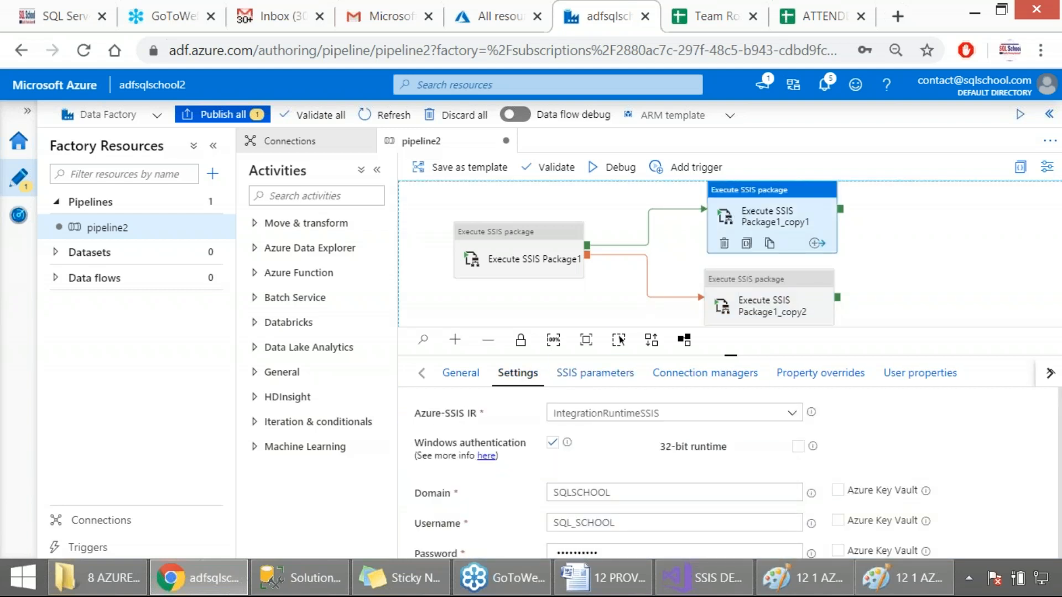
click(599, 378)
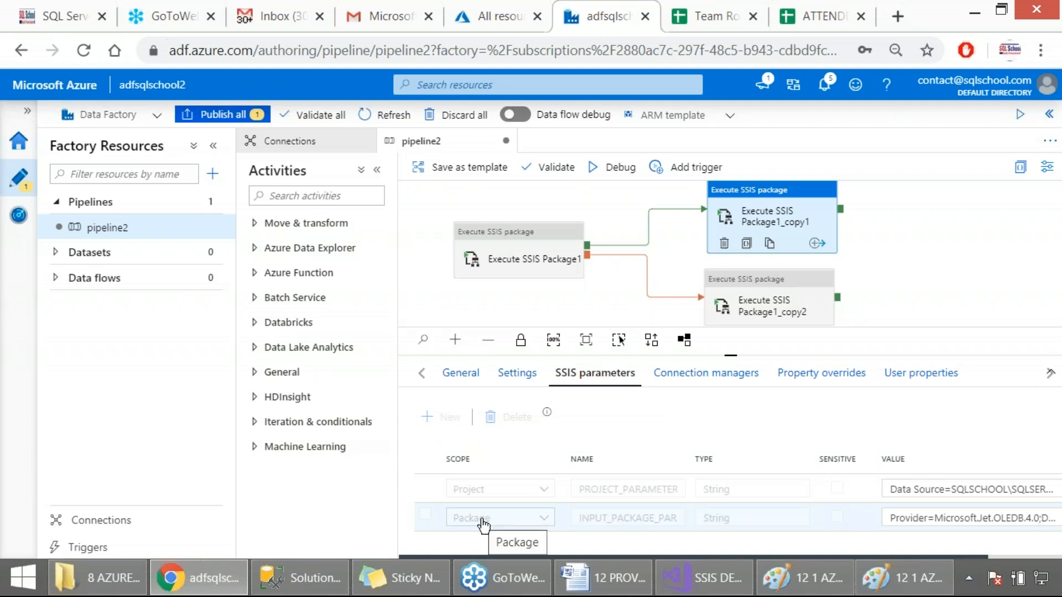
drag(632, 557, 850, 545)
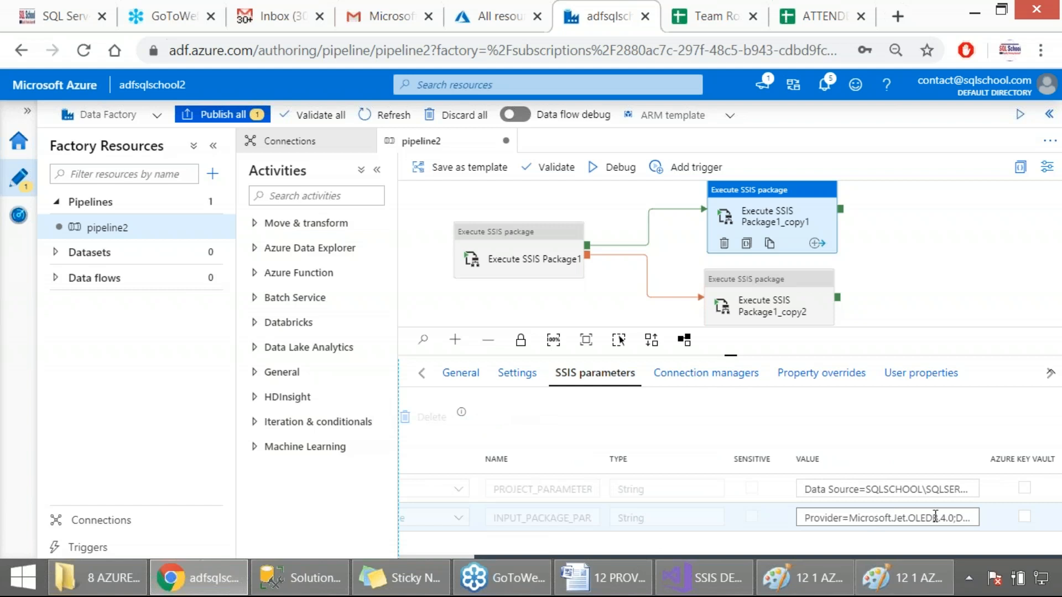
click(957, 516)
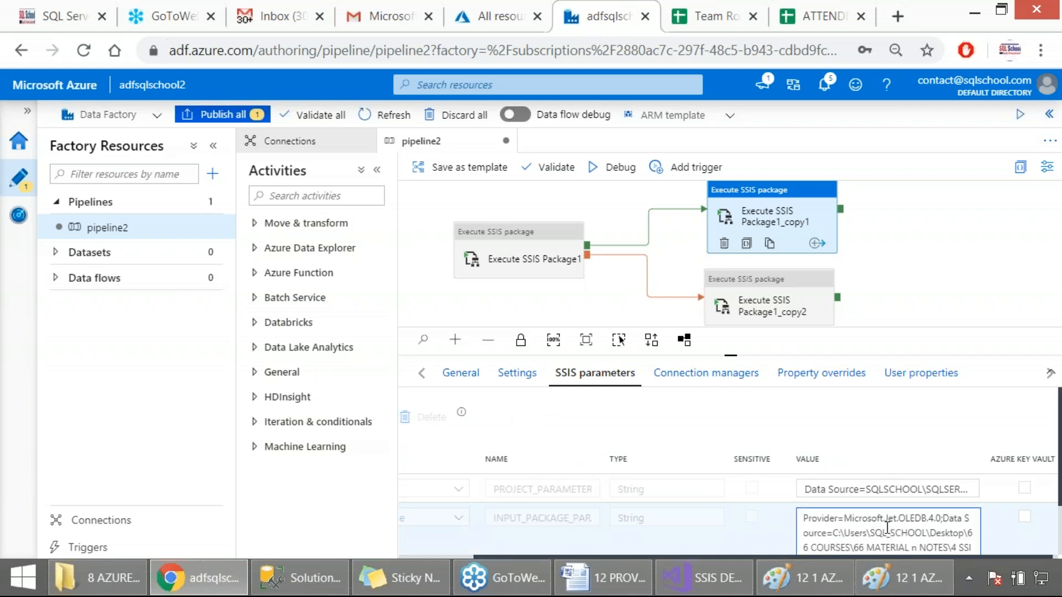
drag(835, 532, 828, 497)
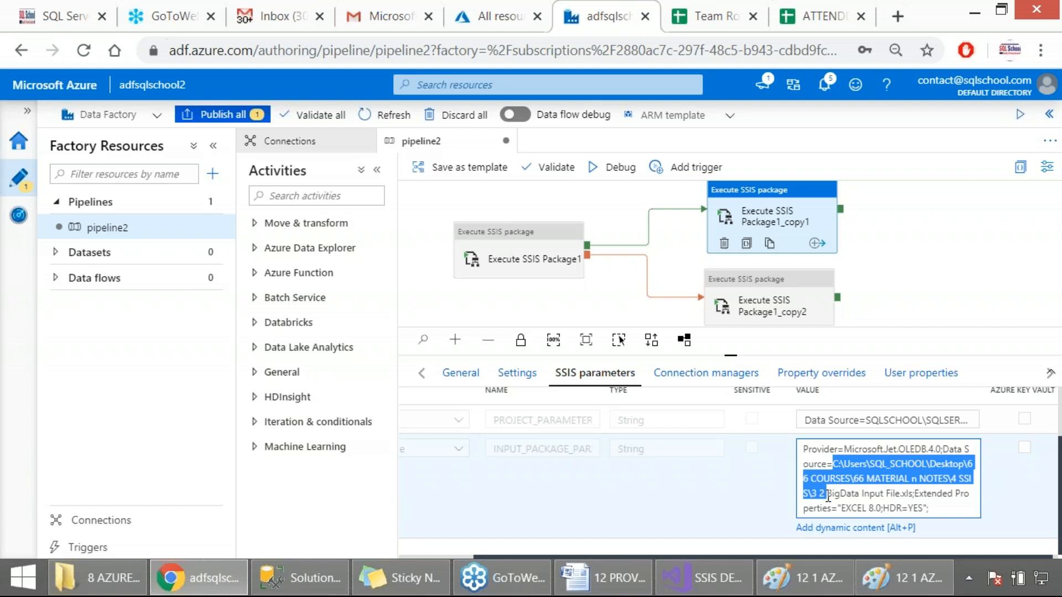
text(e=E:\)
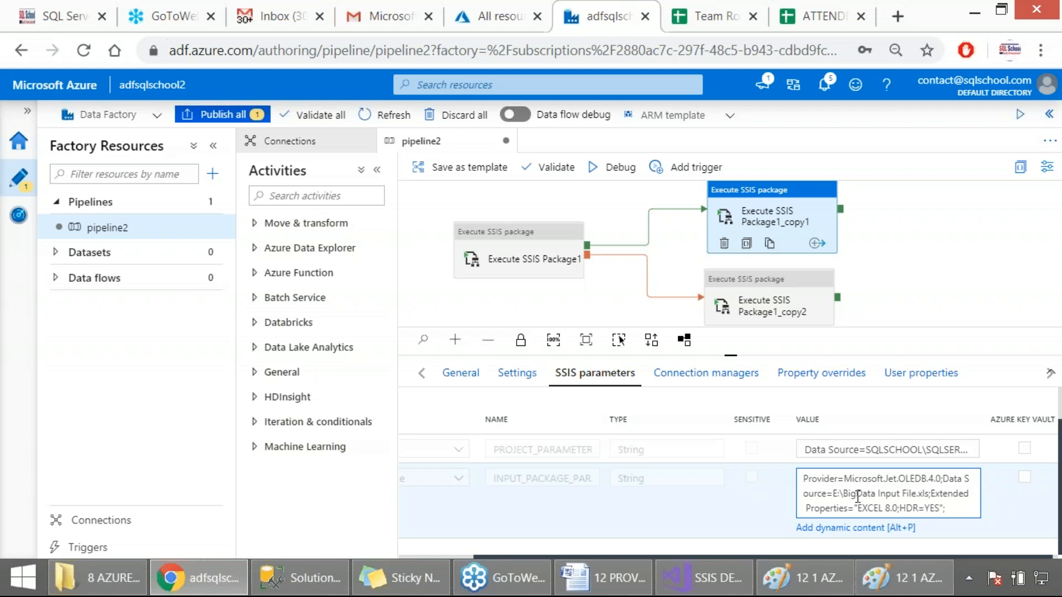
Shorten the workbook name in Execute SSIS Package1_copy1's package-scope input parameter so the path reads E:\BigDataInput.xls
drag(842, 494, 899, 496)
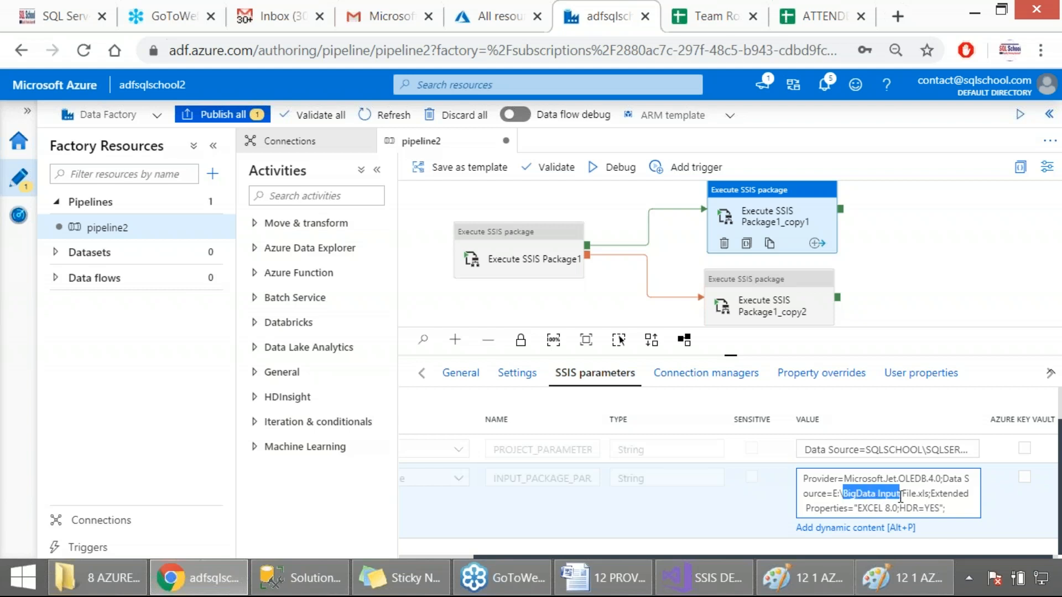
click(876, 494)
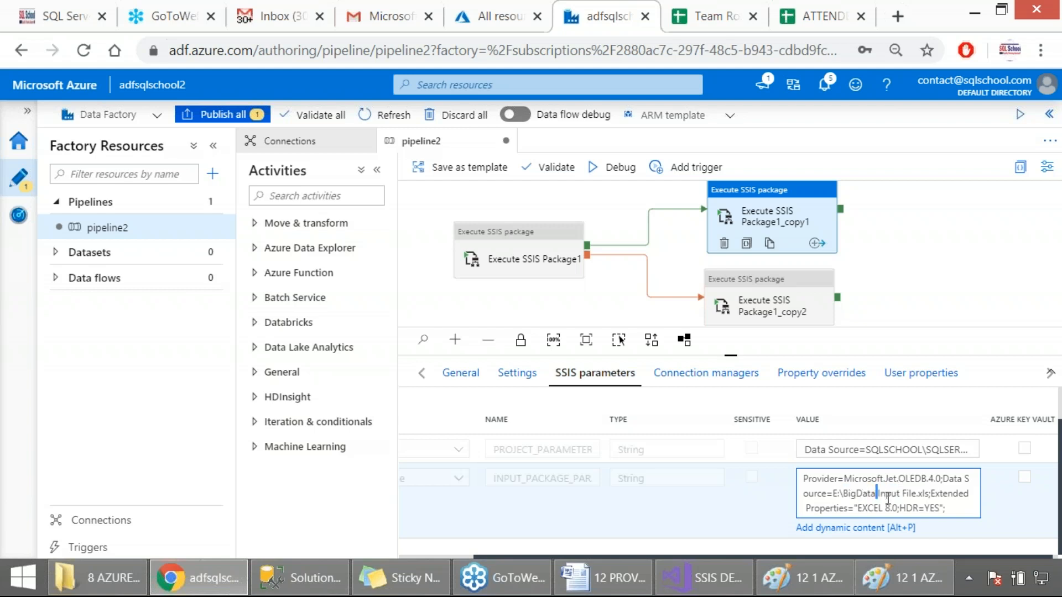
key(Delete)
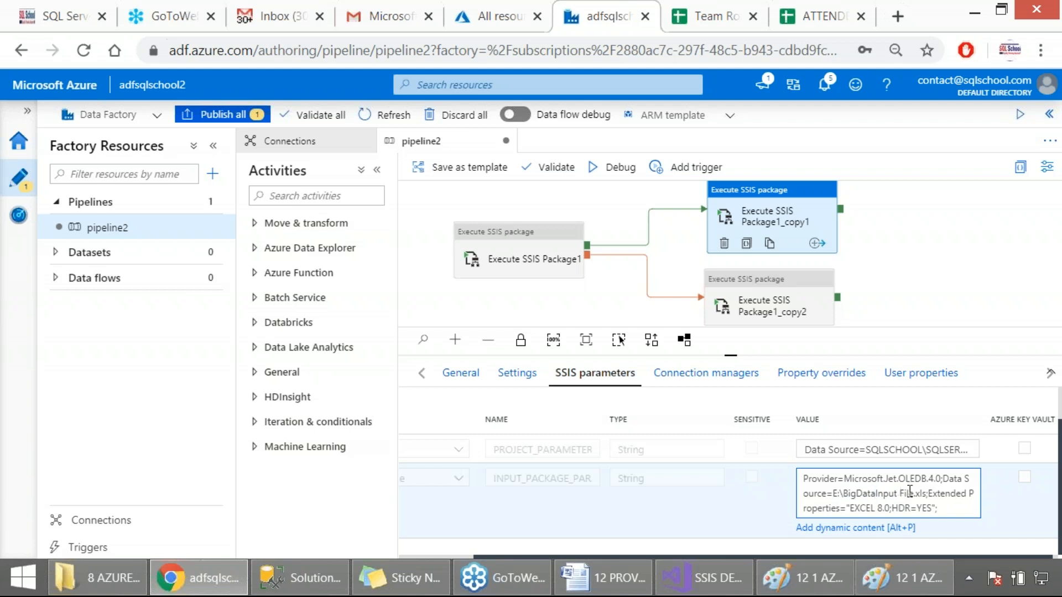
double_click(906, 496)
key(Delete)
key(BackSpace)
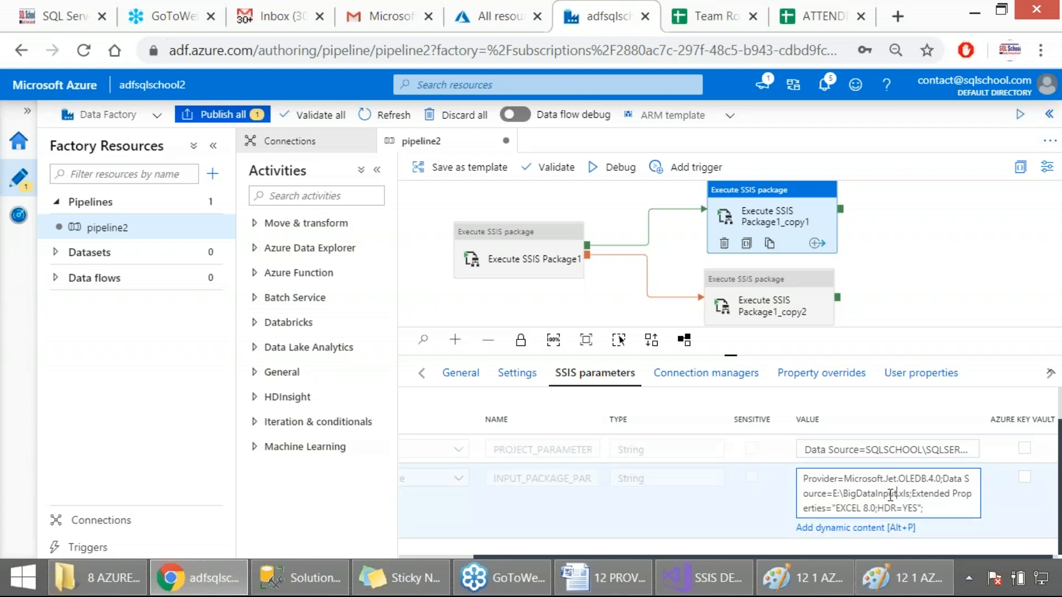
scroll(1000, 496, up, 1)
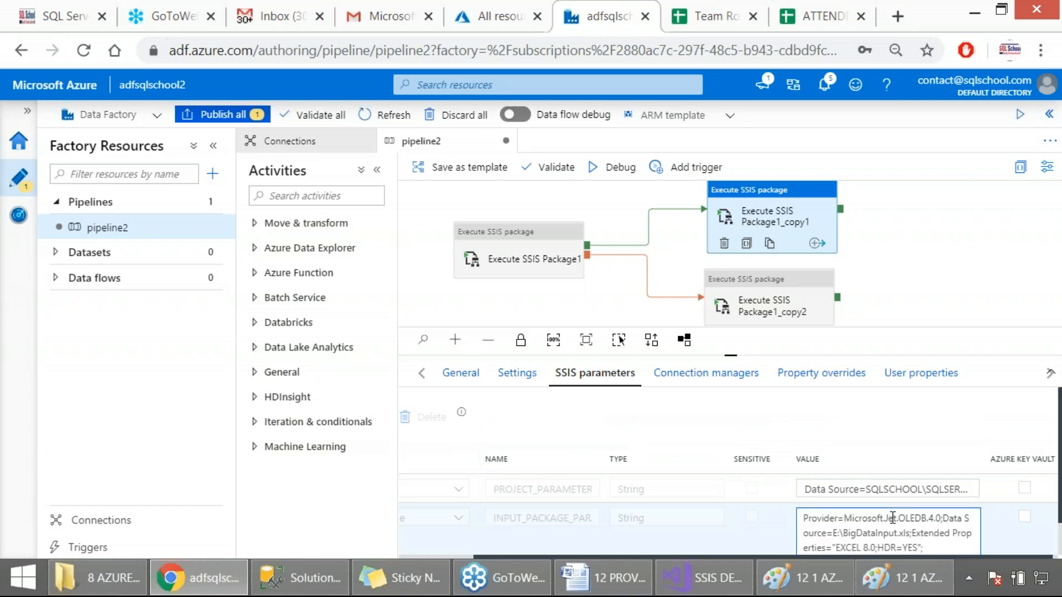
scroll(891, 517, down, 1)
Switch to File Explorer and open the folder Desktop > 66 COURSES > 66 MATERIAL n NOTES > 4 SSIS
click(97, 578)
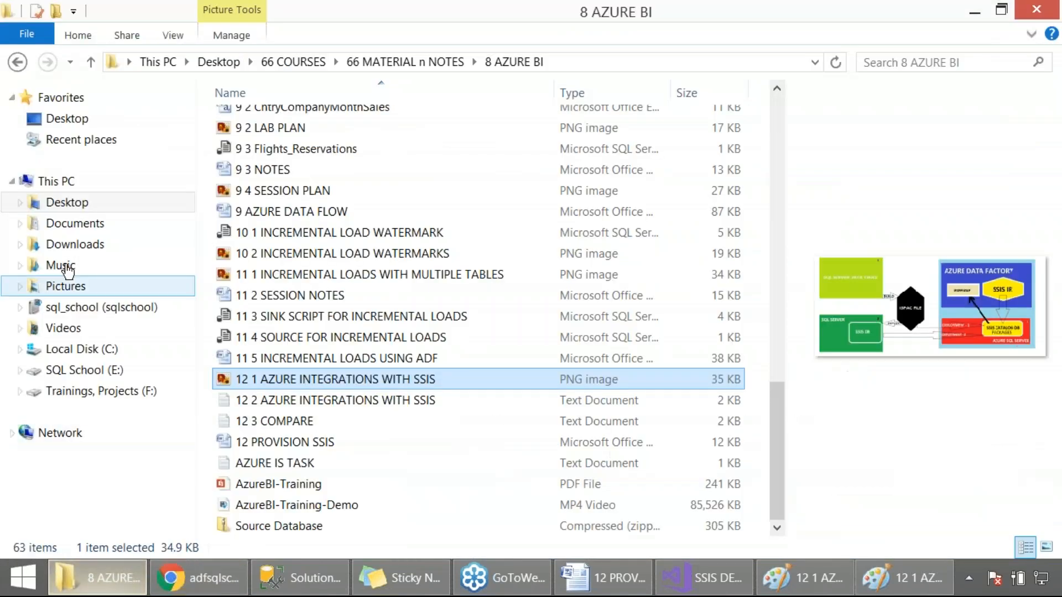
click(67, 201)
click(354, 166)
double_click(291, 171)
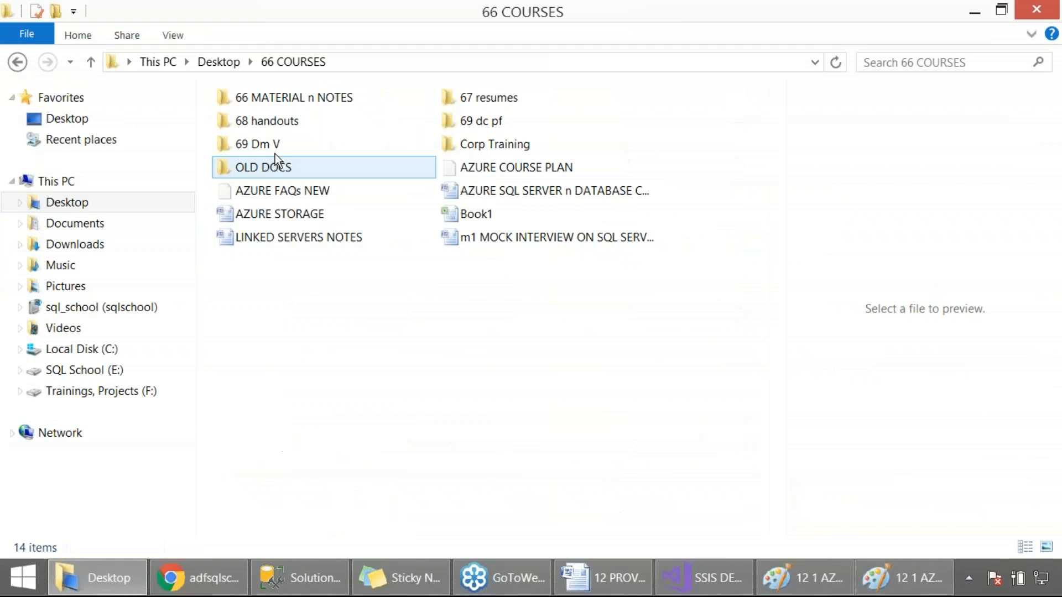
double_click(288, 98)
double_click(285, 226)
scroll(356, 343, right, 2)
scroll(356, 344, left, 2)
Copy the workbook 3 2 BigData Input File to the SQL School (E:) drive
click(299, 399)
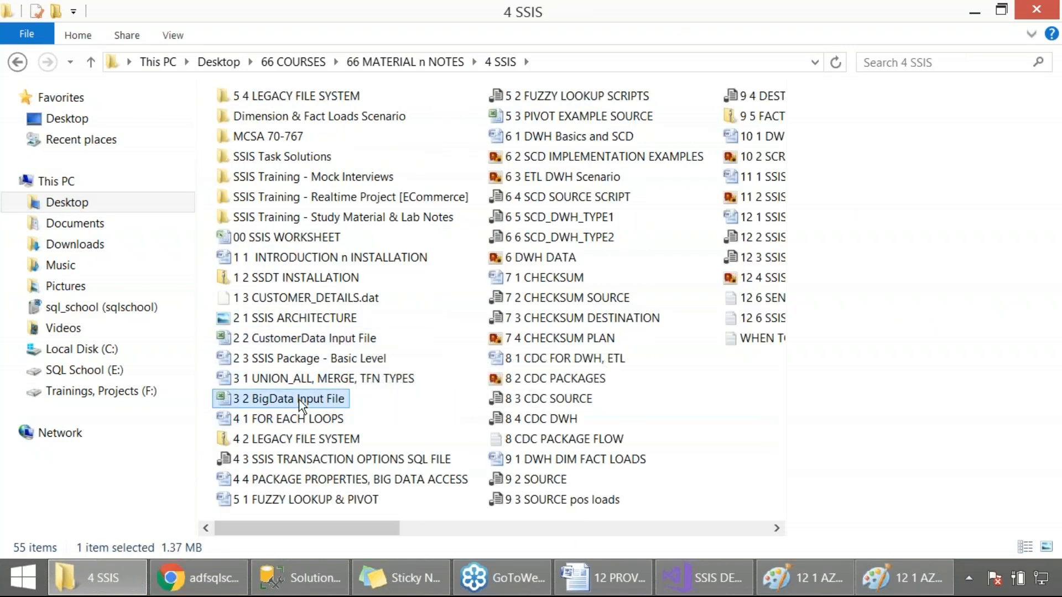
right_click(301, 407)
click(365, 305)
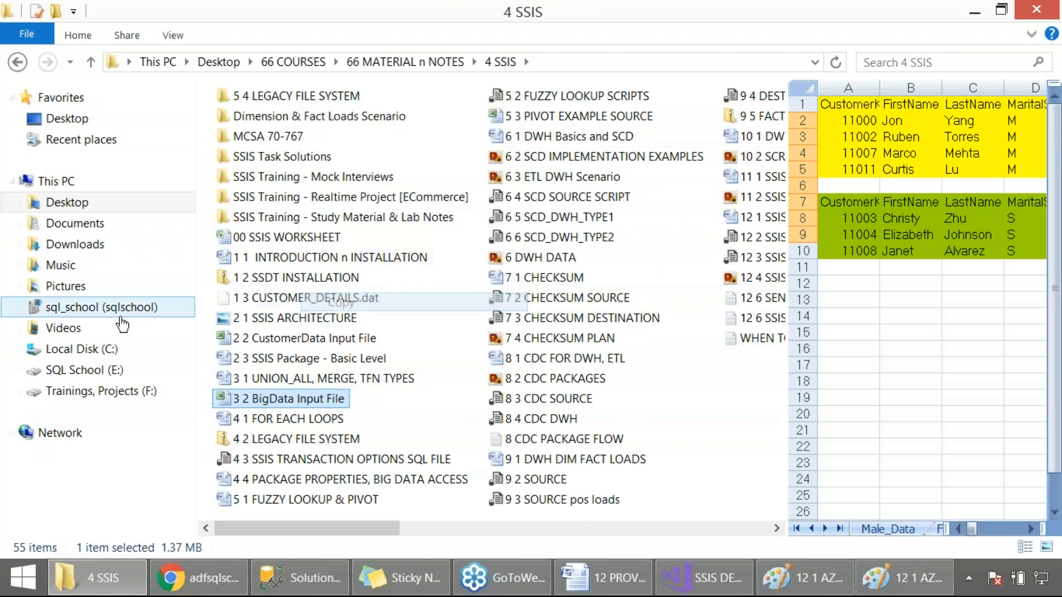
click(88, 374)
key(ctrl+v)
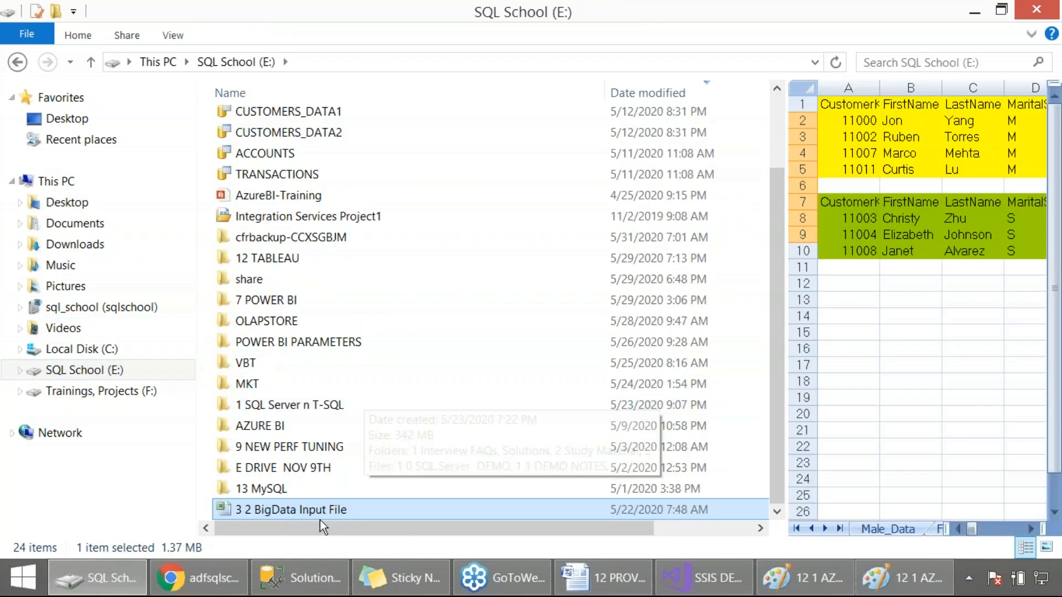
Rename the copied workbook on the E: drive as BigDataInput
right_click(319, 516)
click(369, 481)
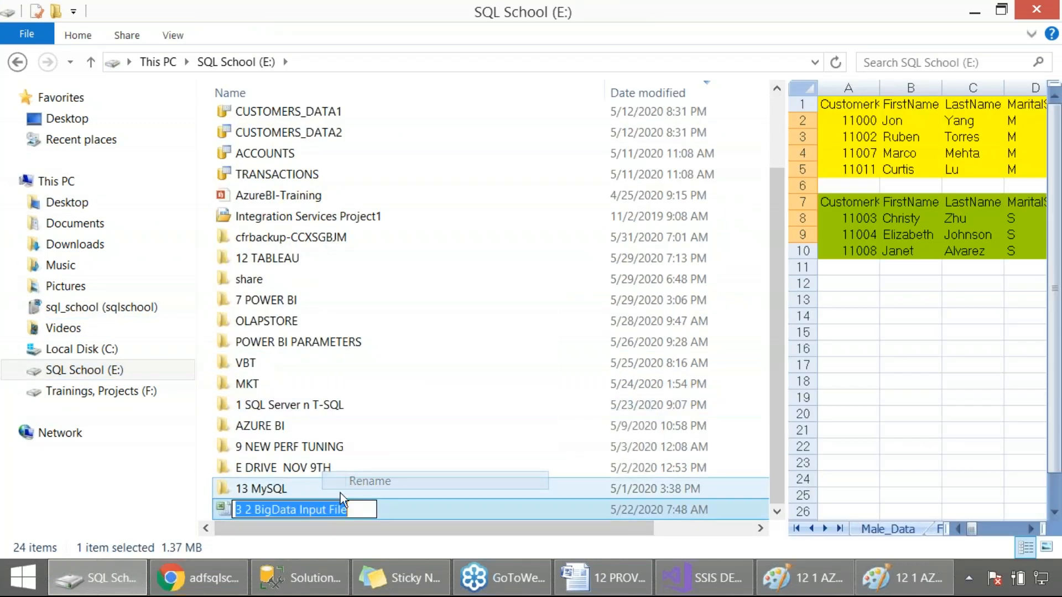
click(298, 509)
key(Delete)
drag(326, 510, 362, 510)
key(BackSpace)
key(BackSpace)
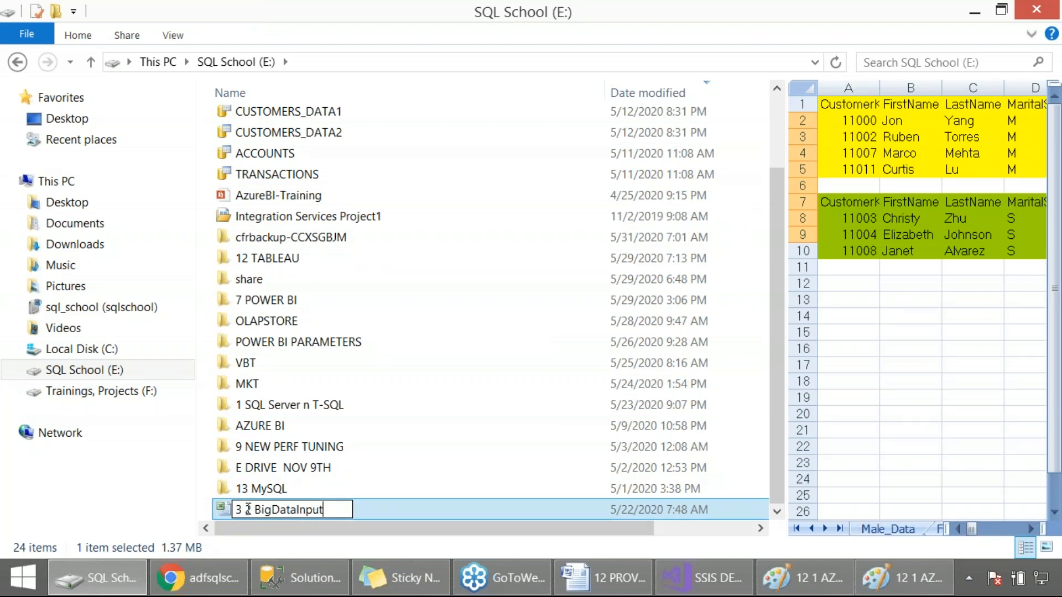
drag(258, 512, 234, 509)
key(BackSpace)
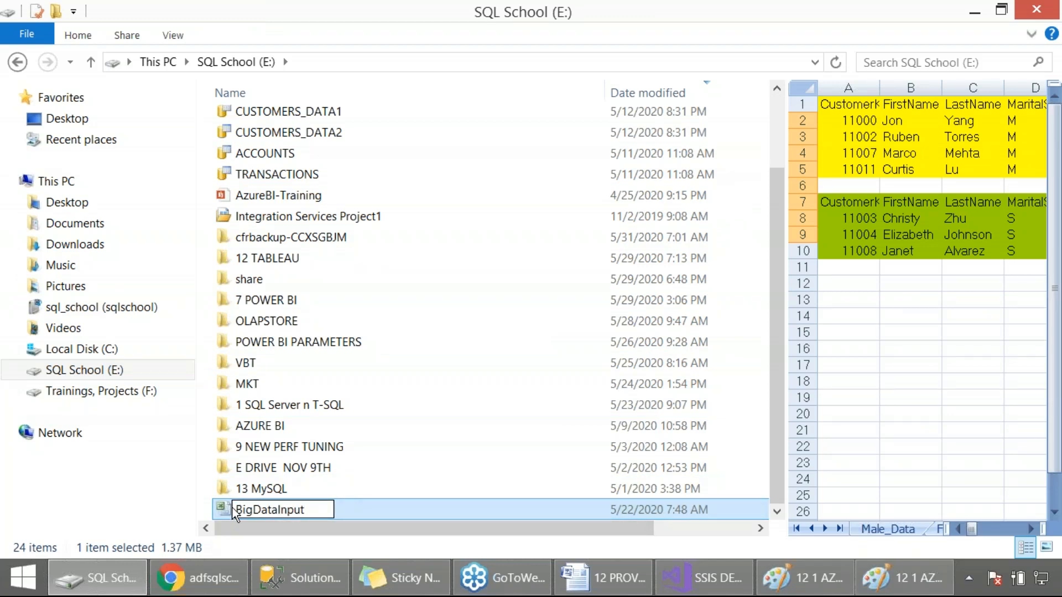
key(Return)
click(375, 497)
click(360, 511)
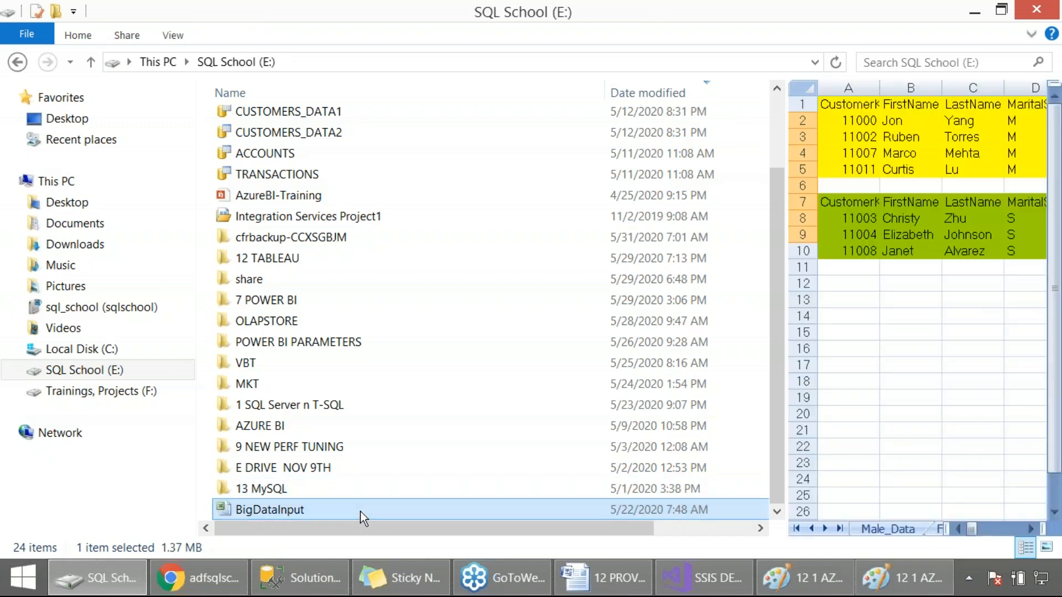
Return to pipeline2 in the browser, show the full input parameter value of Execute SSIS Package1_copy1, and capture it as a screenshot
key(alt+Tab)
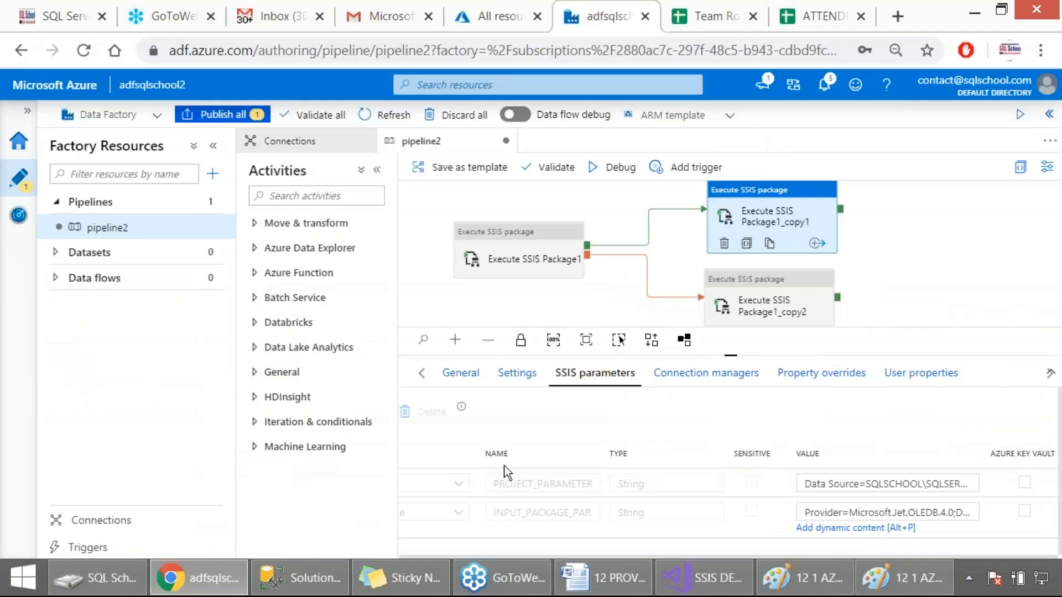
click(900, 503)
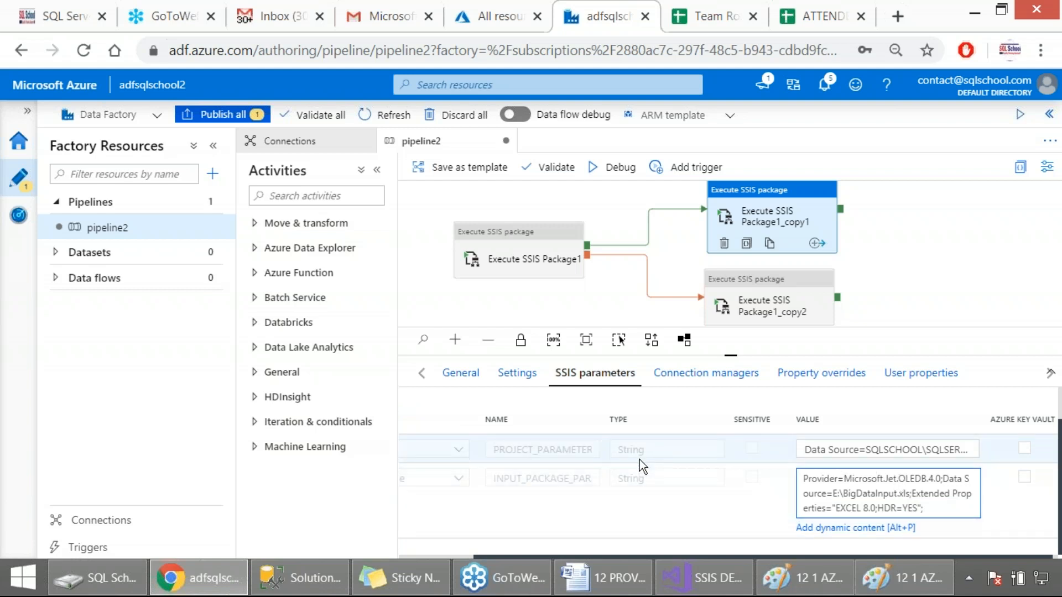
key(Print)
drag(1, 123, 994, 562)
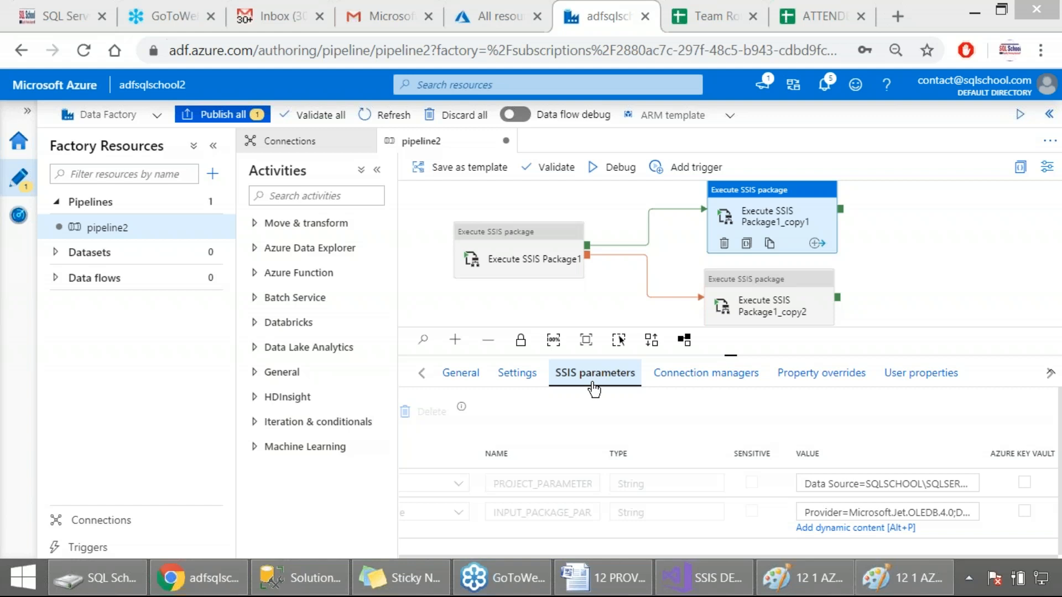
Validate pipeline2, capture the validation output as a screenshot, and close the output
click(592, 309)
click(550, 167)
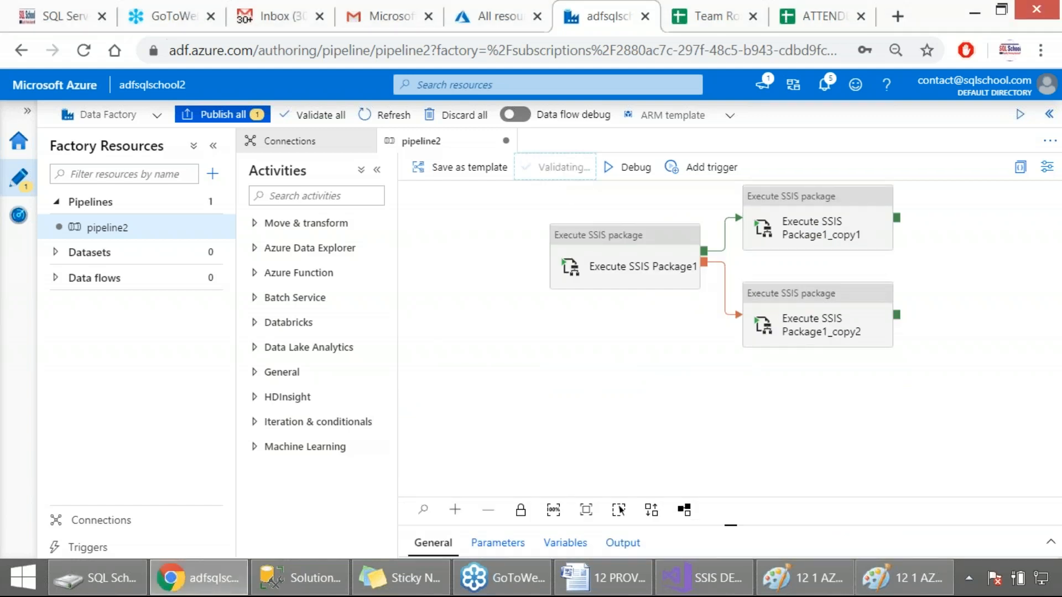
key(Print)
drag(0, 101, 675, 423)
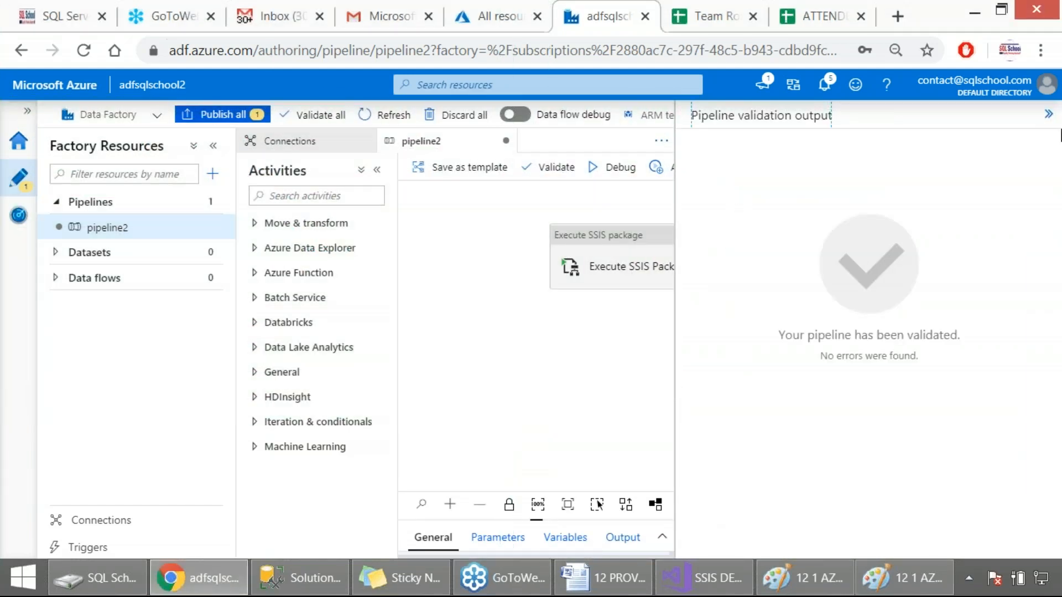
click(1048, 114)
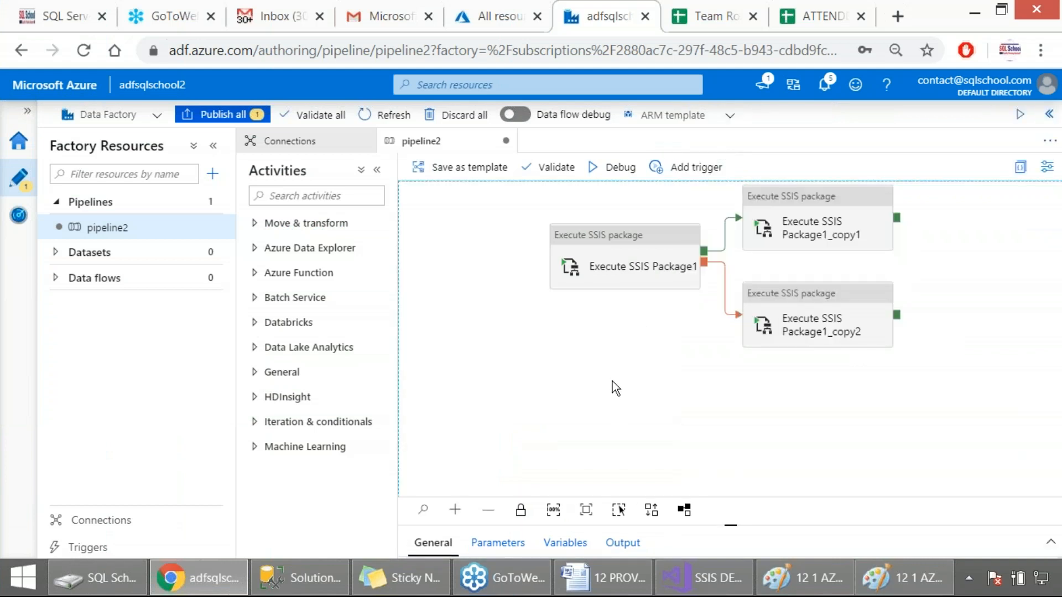
Validate the whole data factory, capture the factory validation output as a screenshot, and close it
click(316, 115)
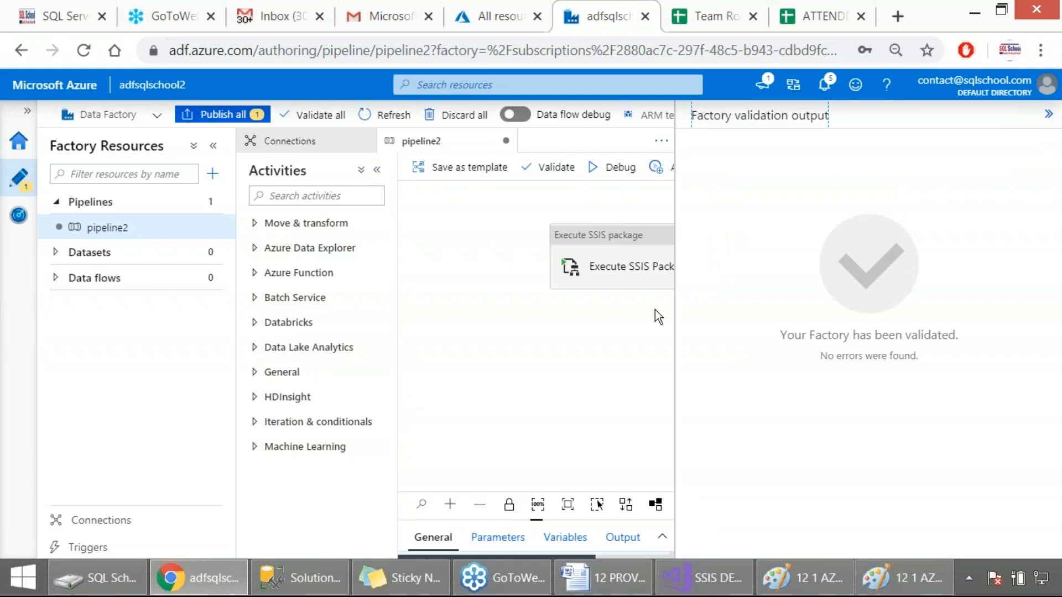
key(Print)
drag(0, 104, 1002, 509)
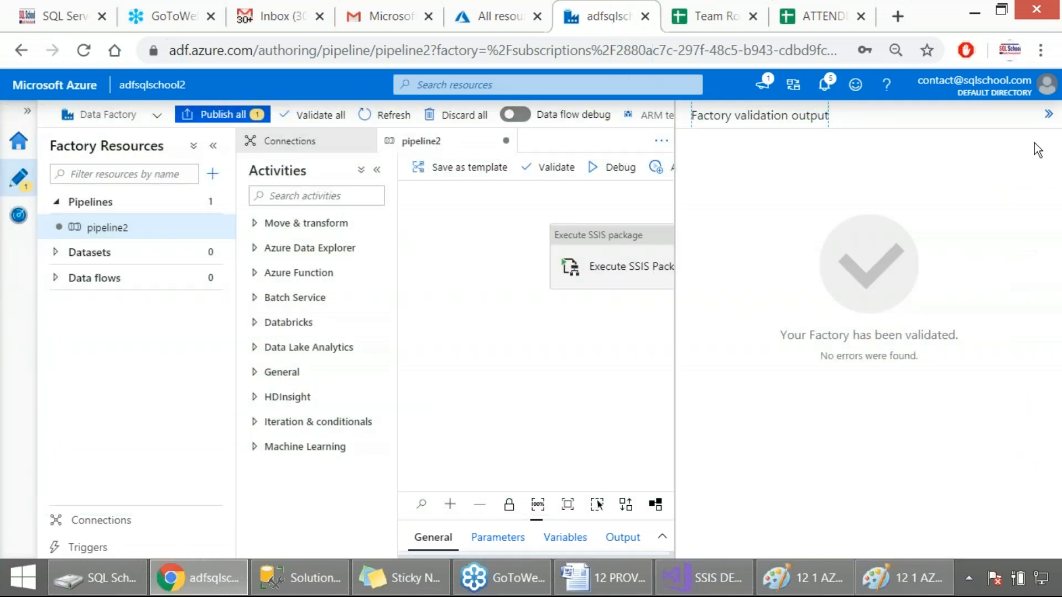
click(1047, 115)
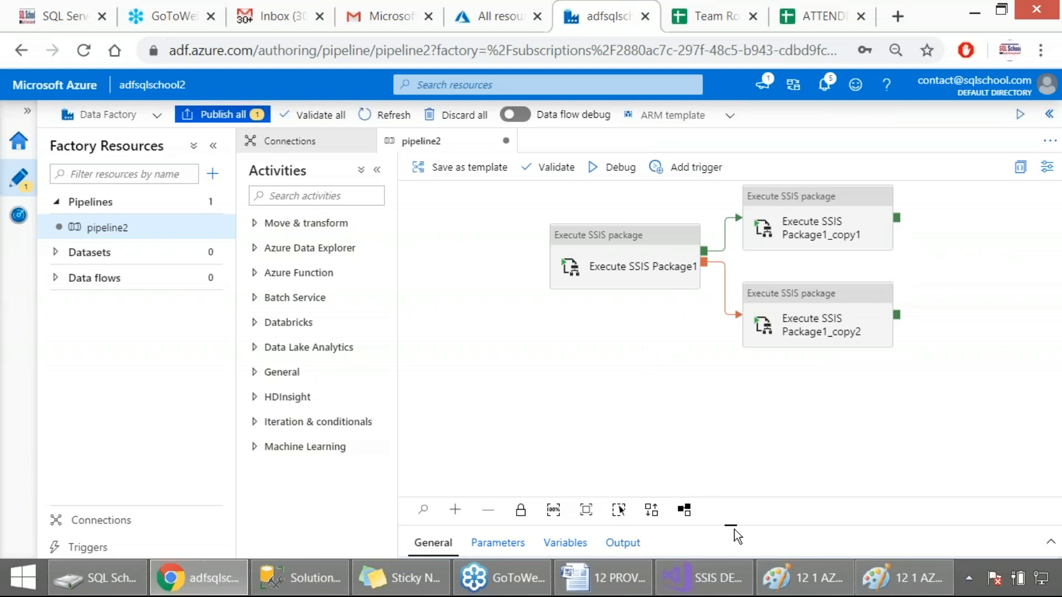
Enable the 32-bit runtime for Execute SSIS Package1 and review its domain, credential and package settings
drag(734, 530, 730, 408)
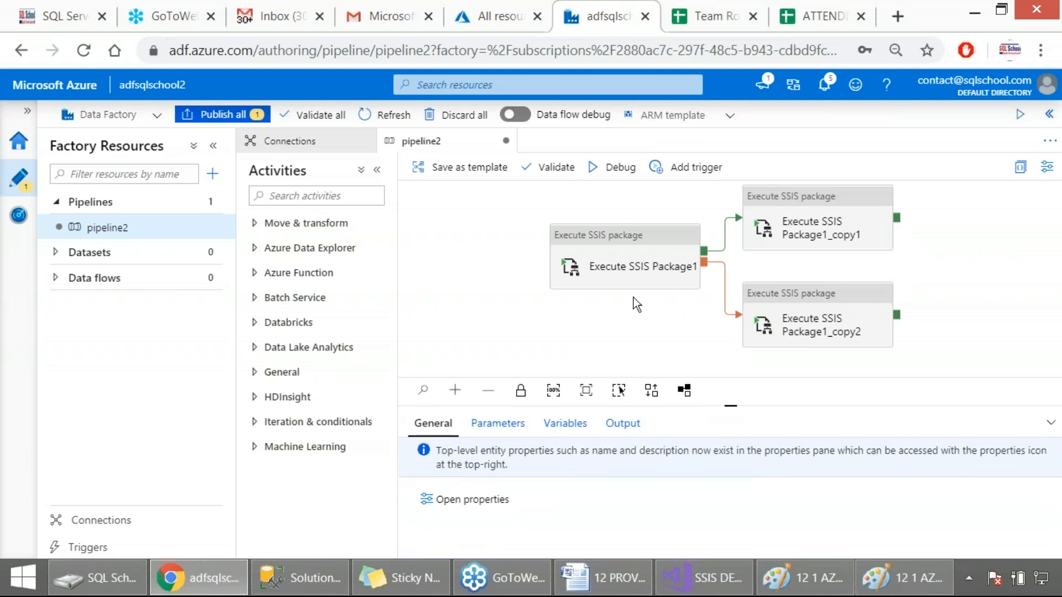
click(640, 282)
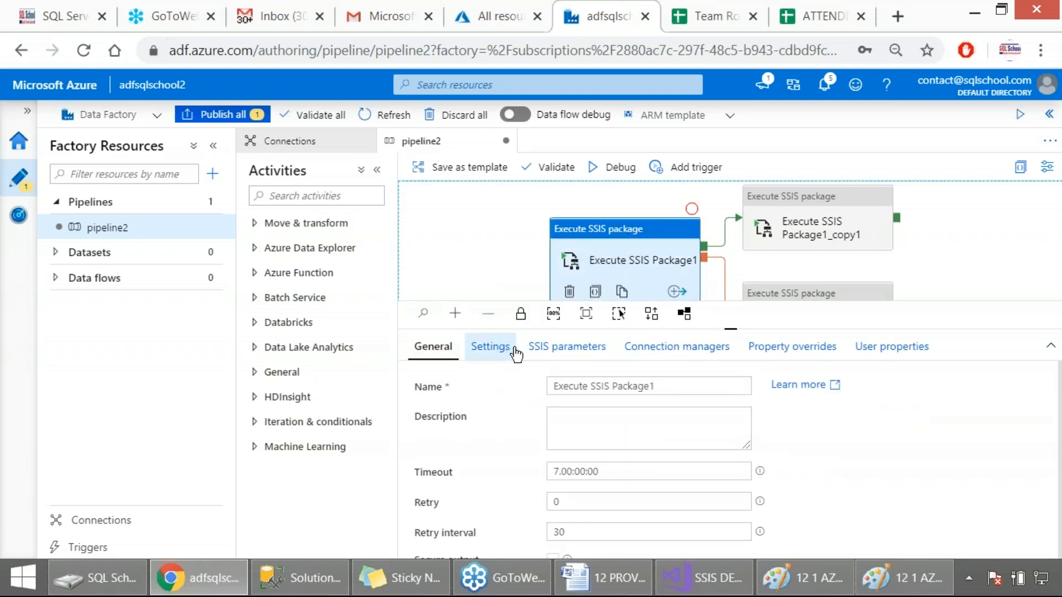
click(485, 354)
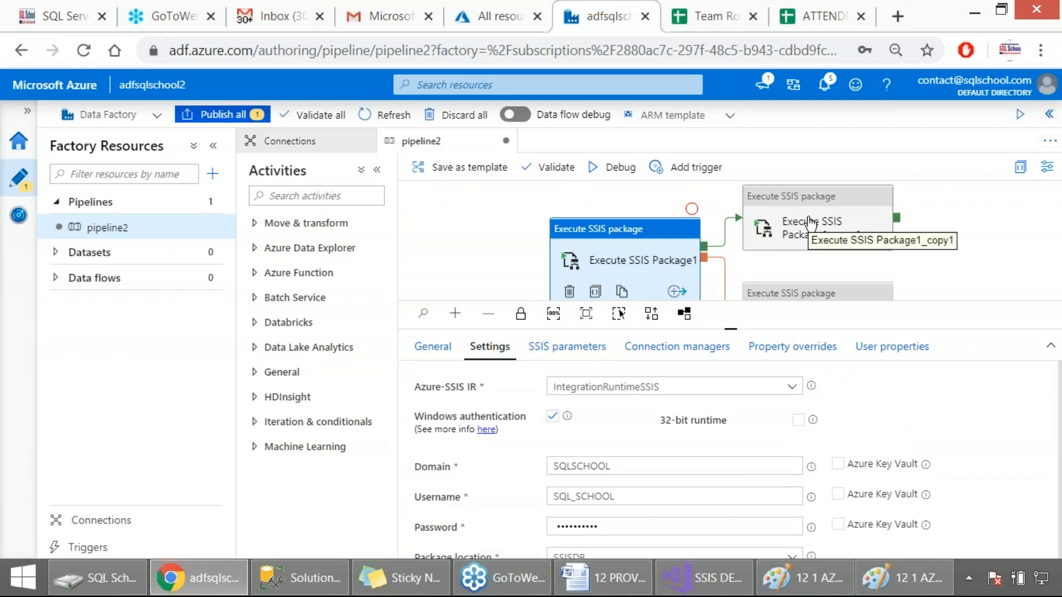
click(797, 416)
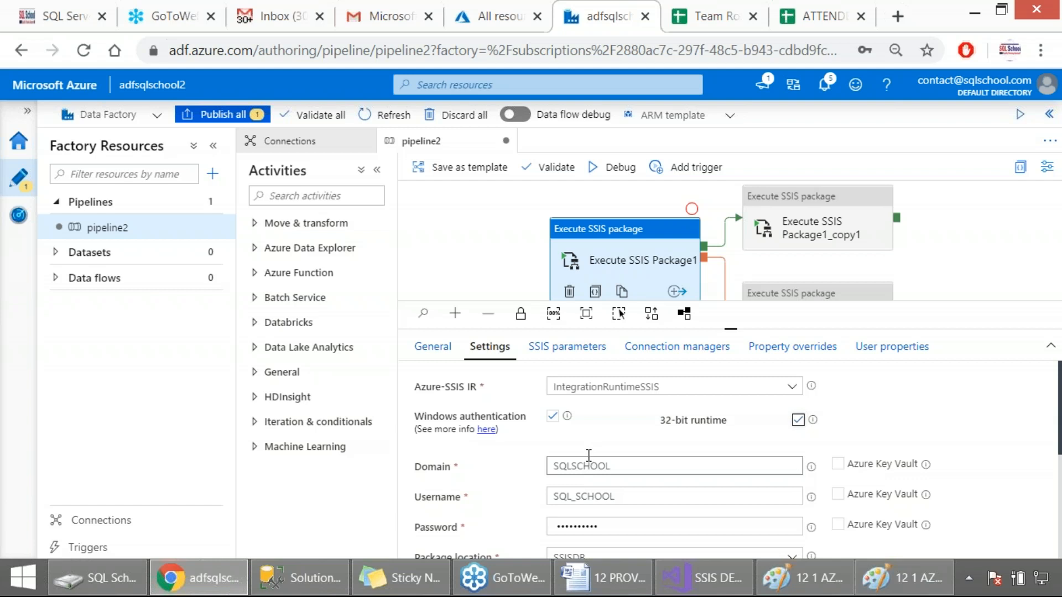
scroll(591, 459, down, 2)
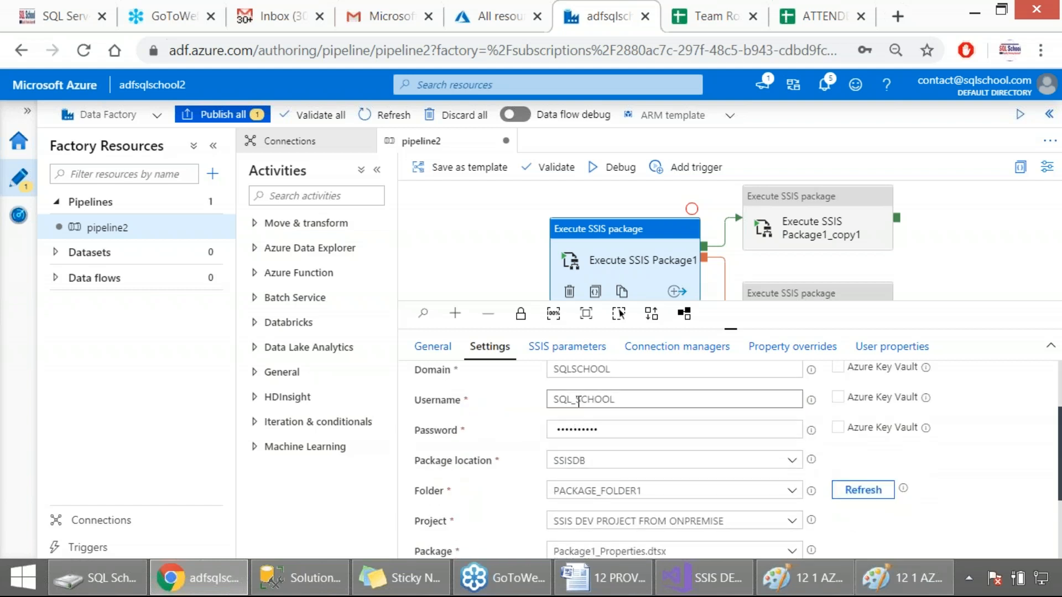
scroll(585, 404, up, 2)
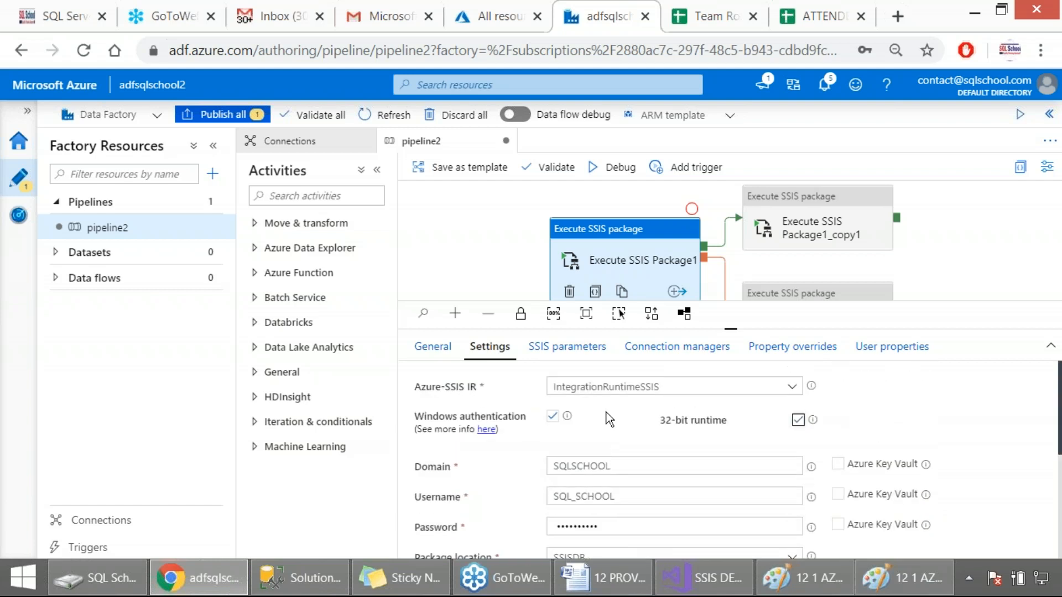
mouse_move(812, 470)
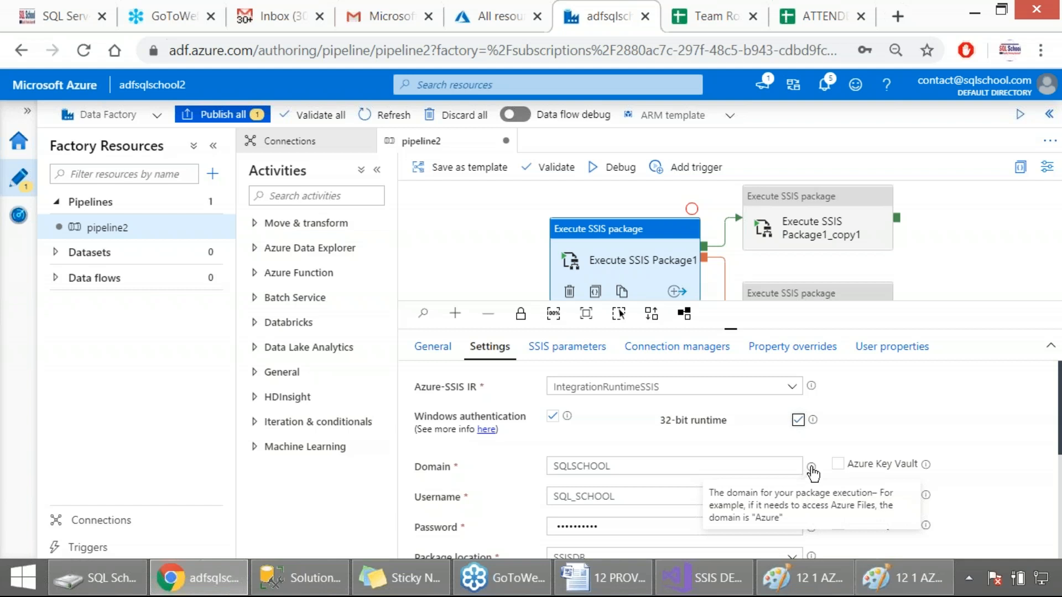
scroll(721, 434, down, 2)
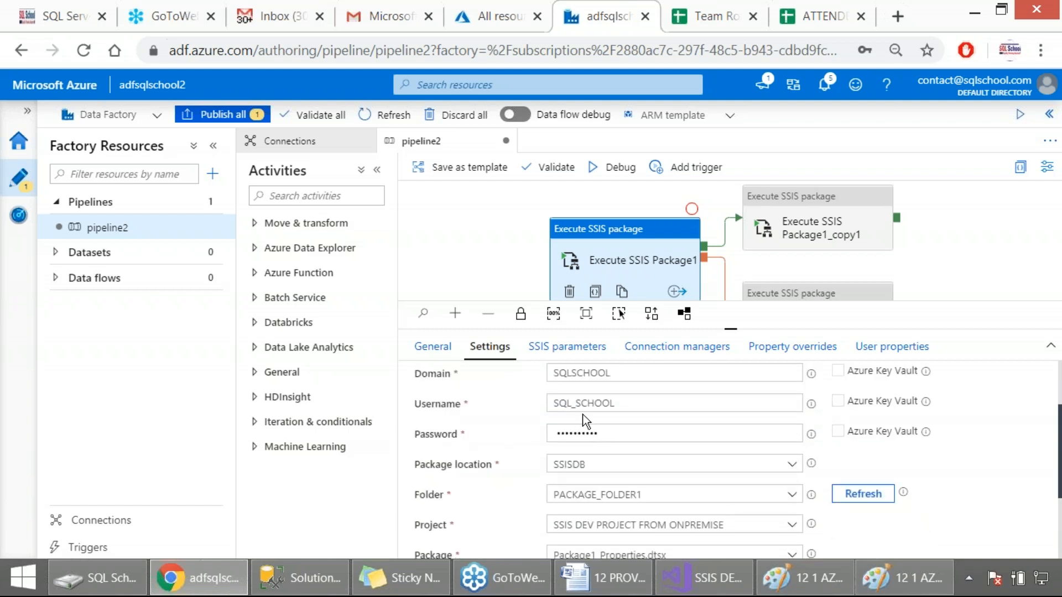
click(575, 434)
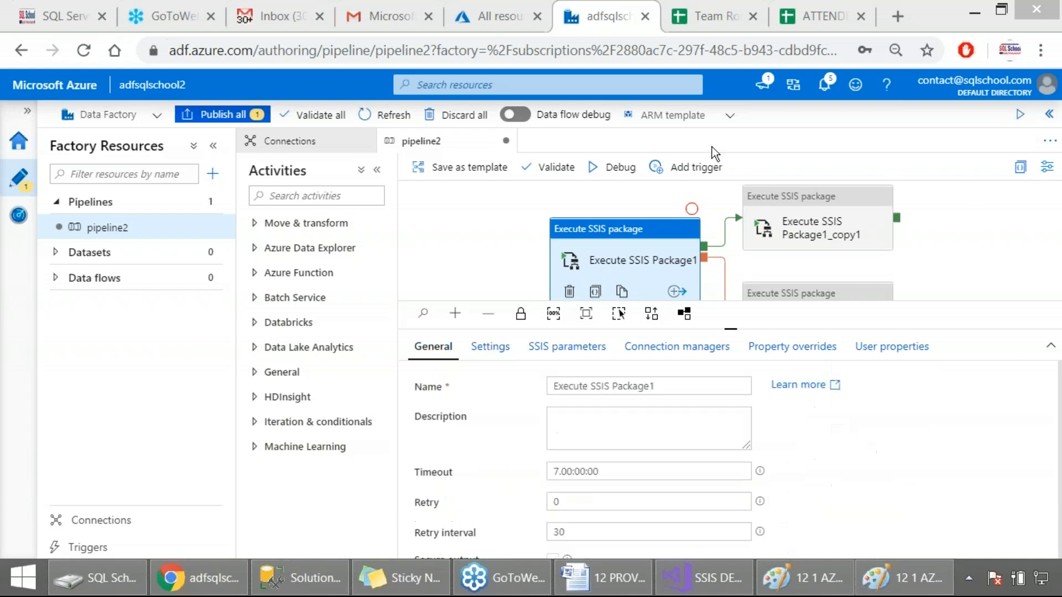
Validate pipeline2 and the entire factory again, closing each validation output
click(549, 167)
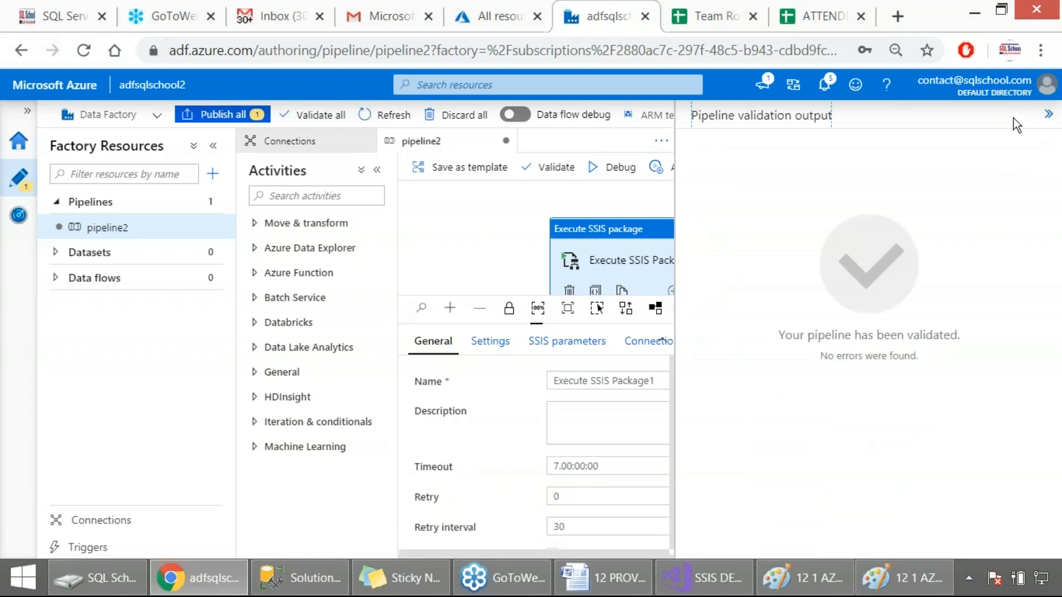
click(1048, 114)
click(318, 126)
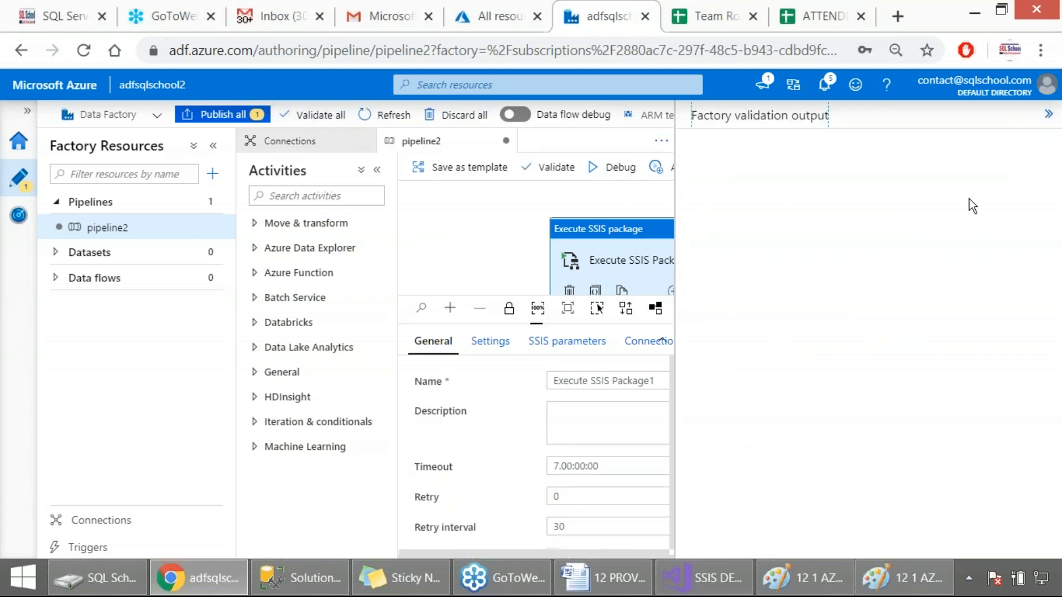
click(1047, 113)
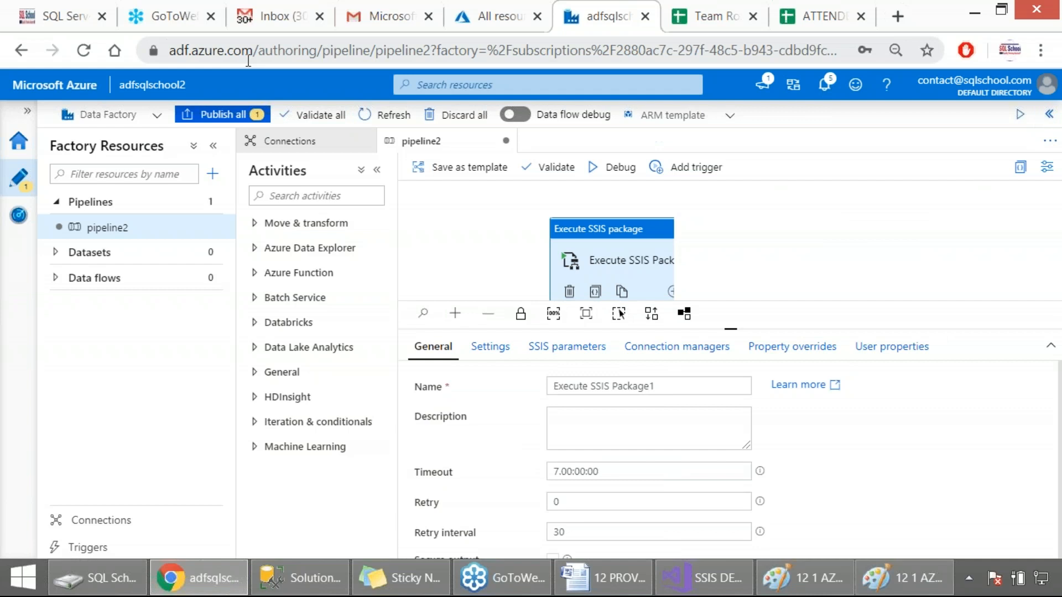
Publish the pending pipeline2 changes, capture screenshots of the pending changes and the publishing status, and dismiss the notification
click(202, 115)
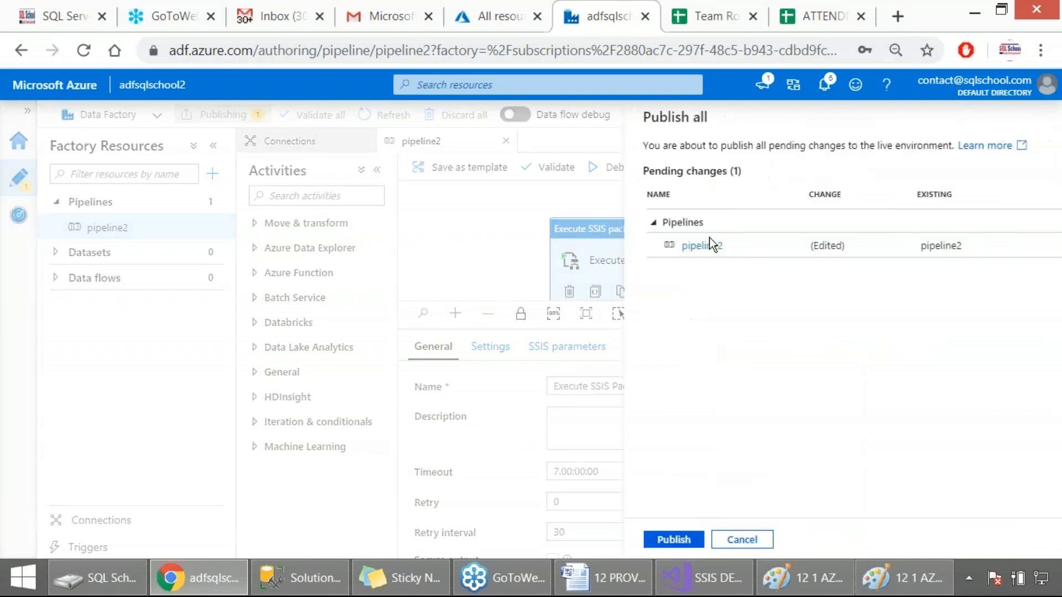
key(Print)
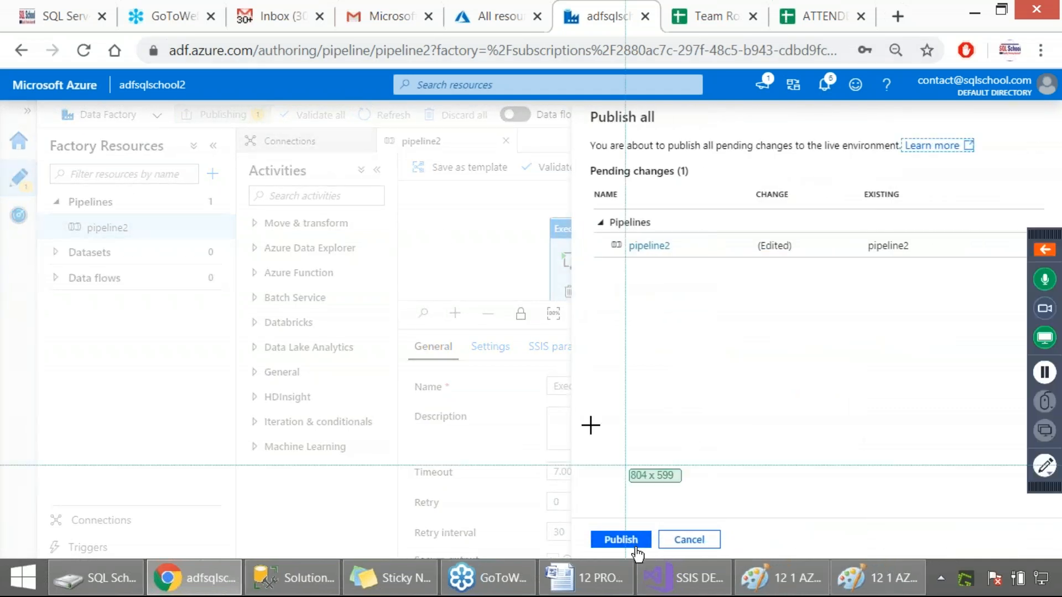
drag(7, 94, 989, 551)
click(625, 539)
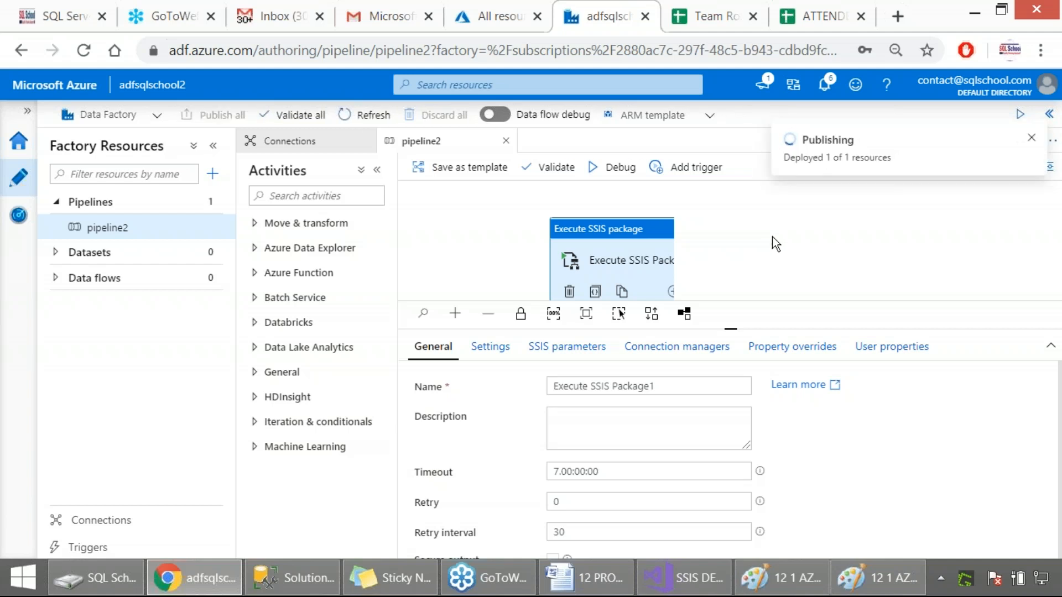
key(Print)
drag(0, 68, 1022, 554)
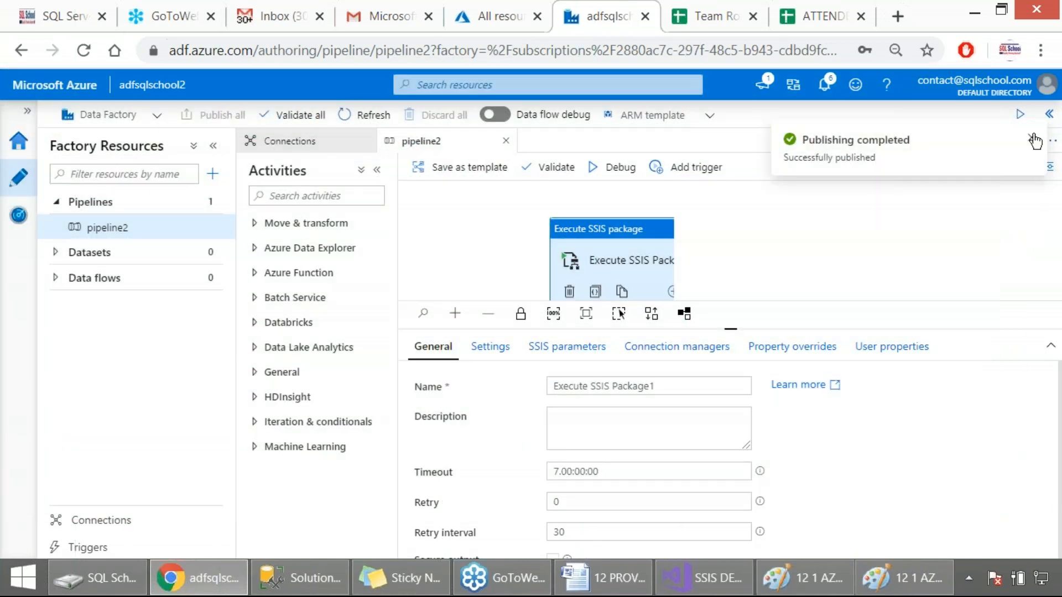
click(1032, 138)
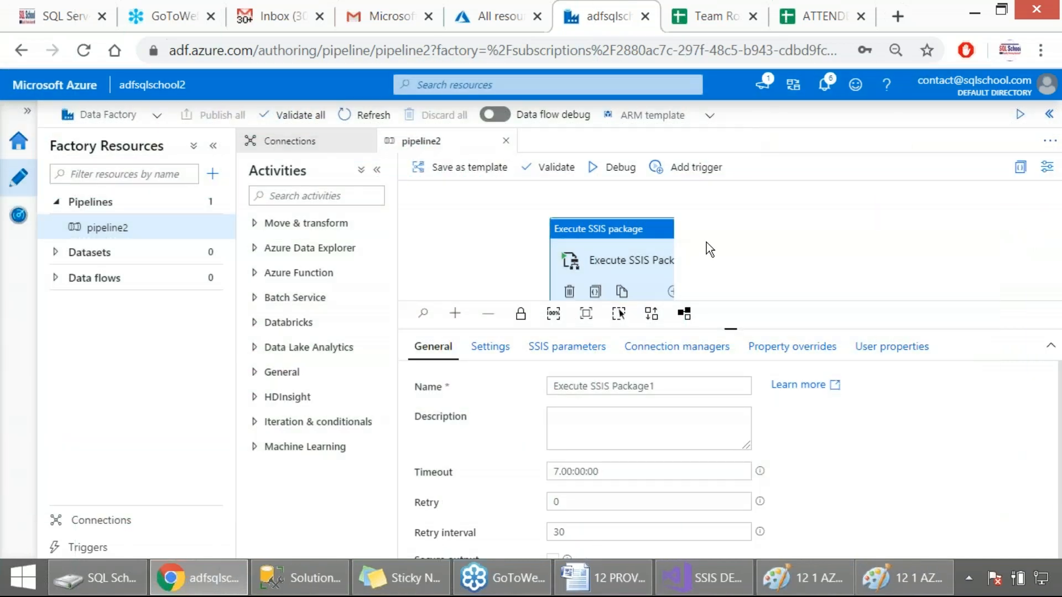
Enlarge the pipeline canvas, trigger pipeline2 immediately with its last published configuration, and capture the pipeline run confirmation as a screenshot
drag(731, 329, 724, 403)
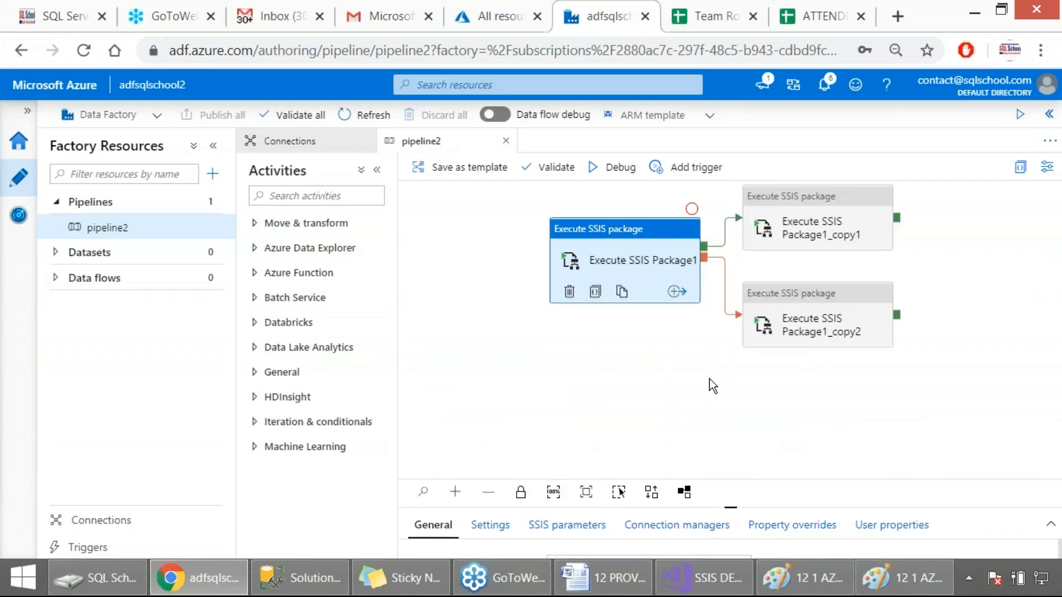
click(824, 321)
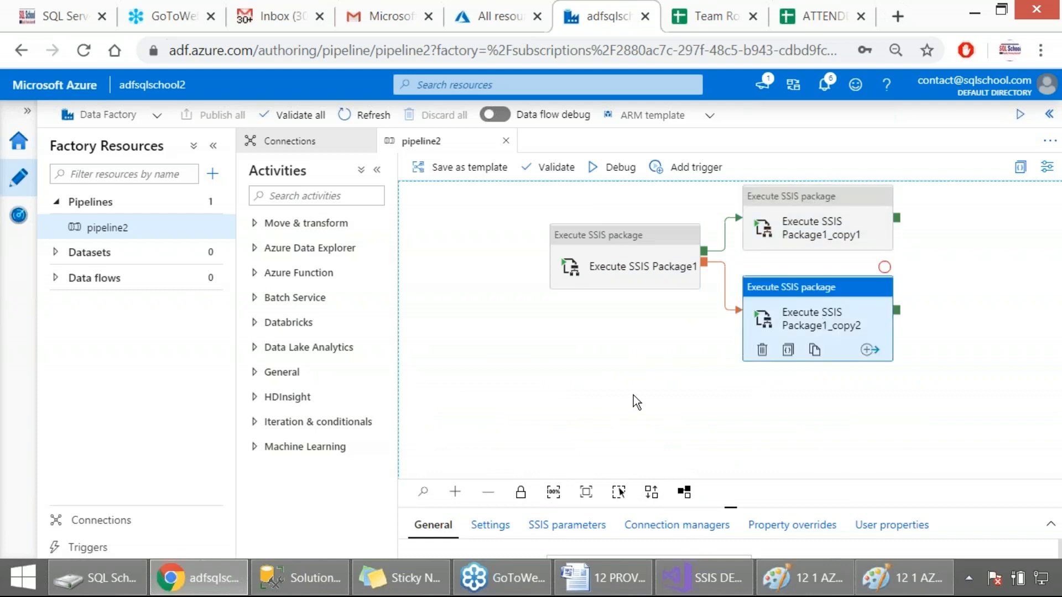
click(692, 169)
click(679, 193)
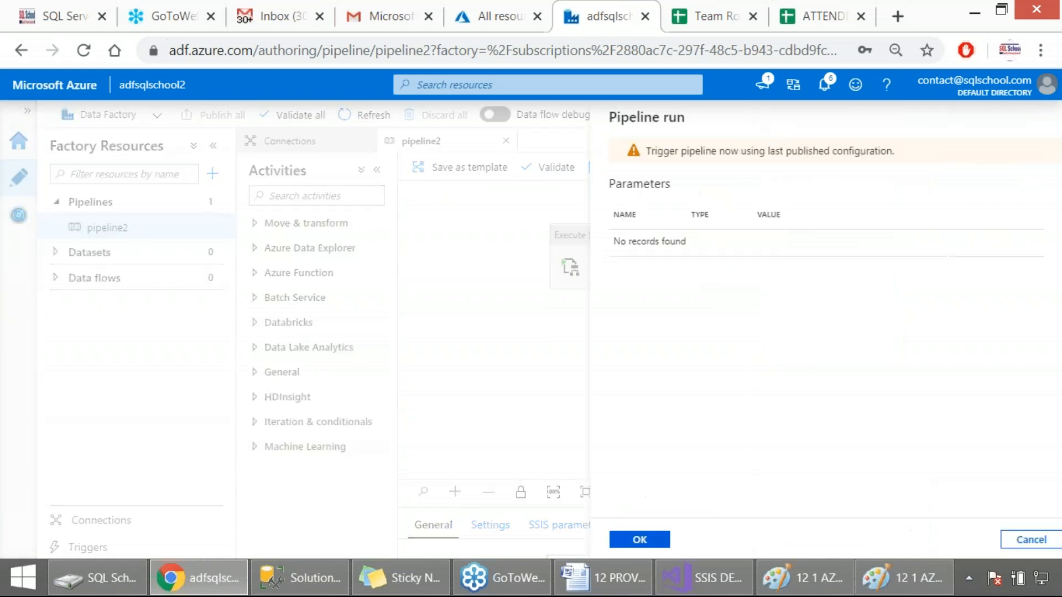
key(Print)
drag(1, 98, 971, 564)
click(636, 541)
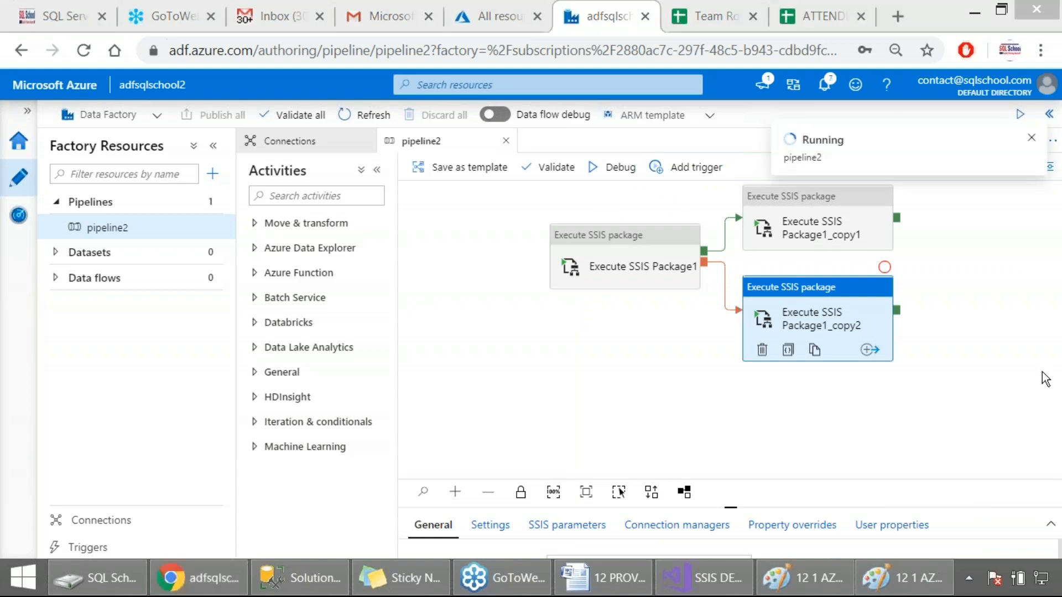
Switch to the SSIS project in Visual Studio, cancel its property pages, and close the build output to see the full data flow
click(735, 587)
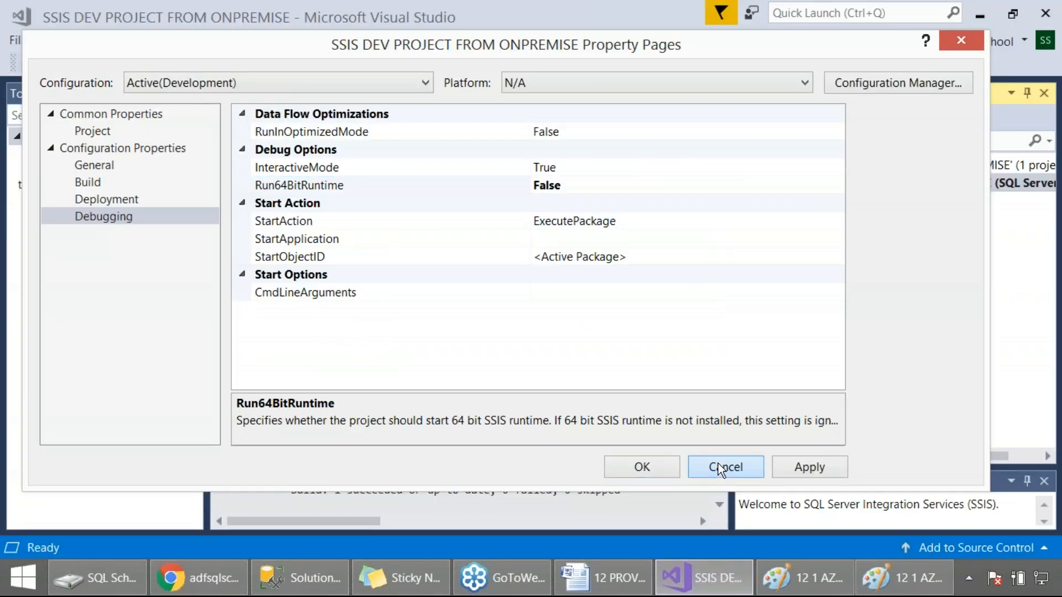
click(721, 471)
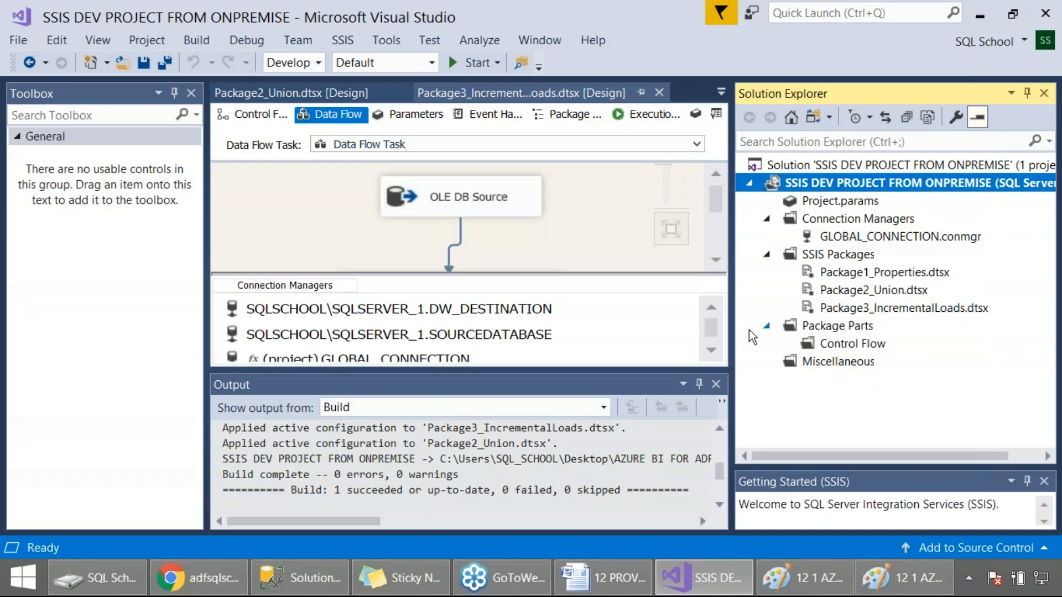
click(715, 384)
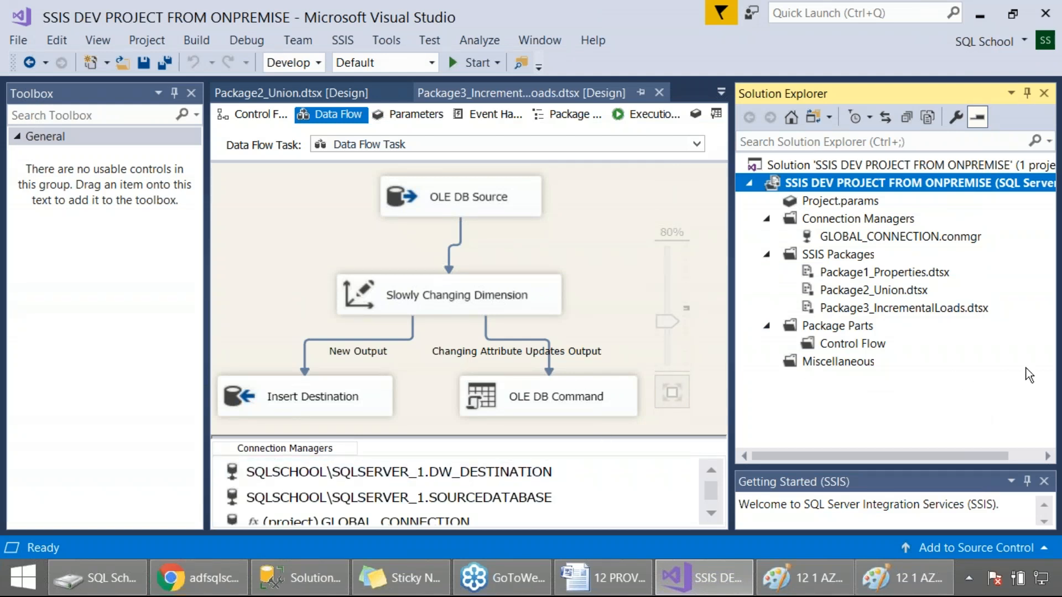
click(1051, 374)
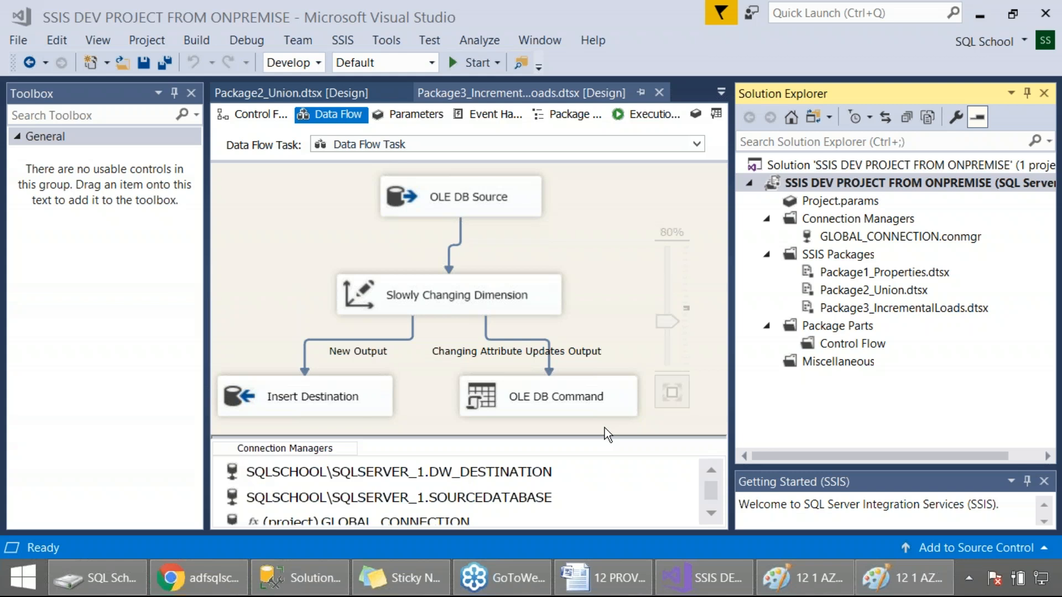
Switch back to Azure Data Factory in the browser and stay on the integration runtimes monitoring page instead of leaving the site
key(alt+Tab)
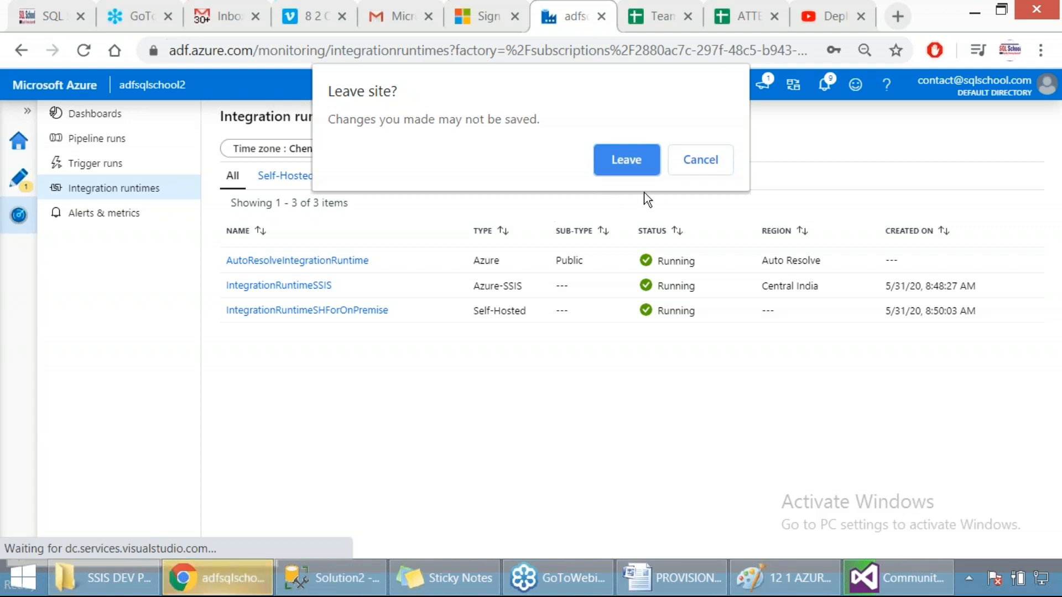
click(701, 160)
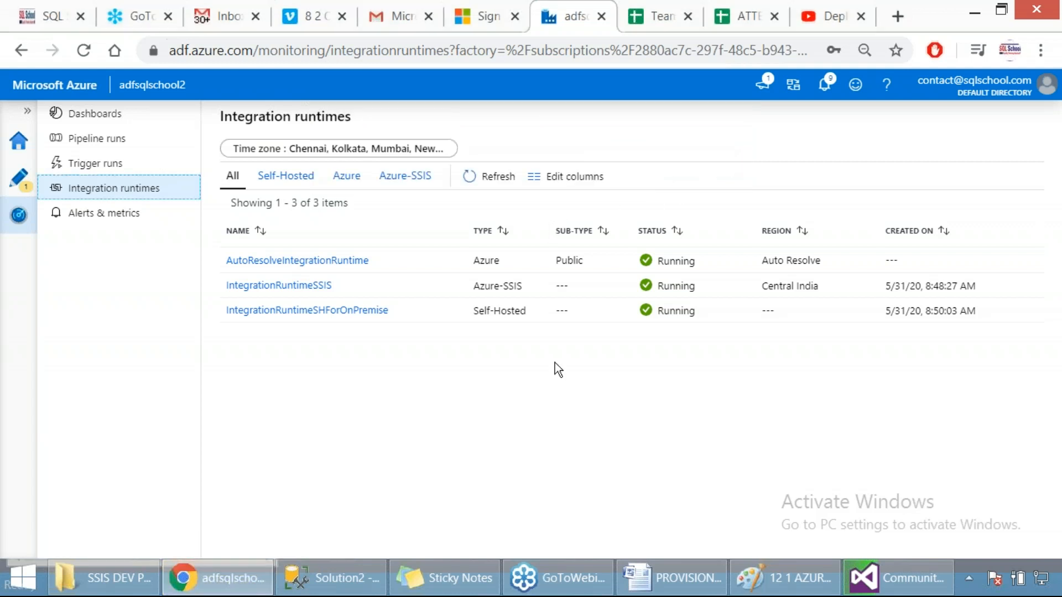